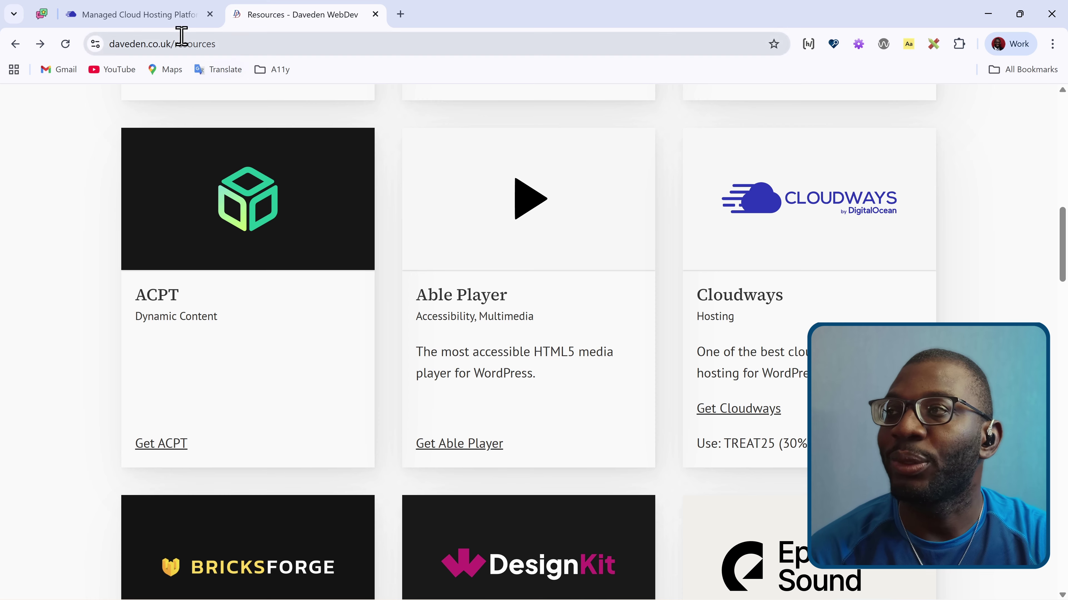
Switch to the Cloudways home page and look over the Cloudways Flexible and Cloudways Autonomous hosting options
{"action": "left_click", "coordinate": [155, 15]}
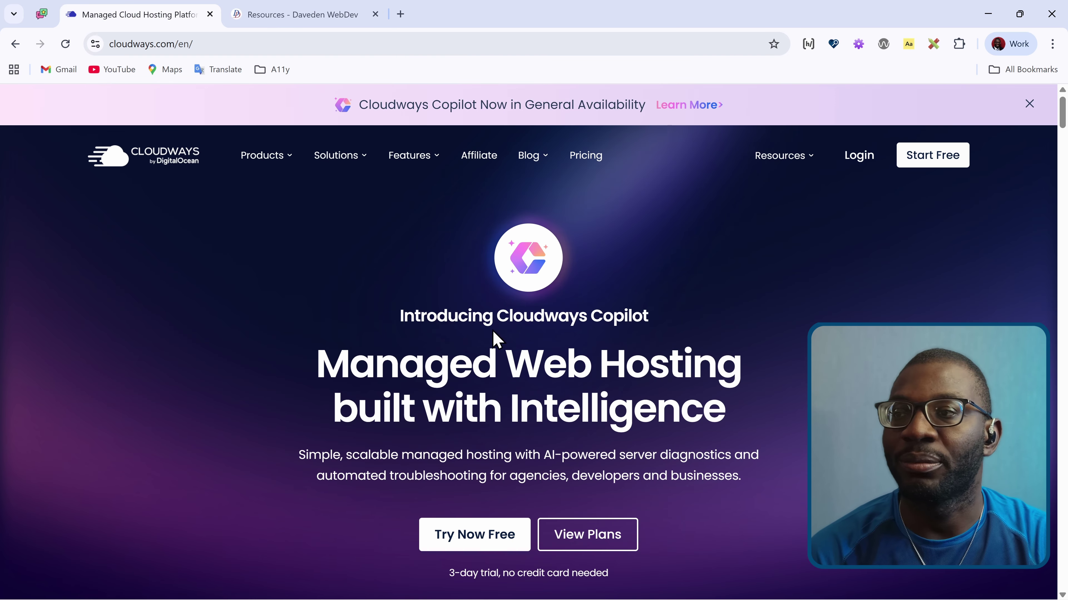
{"action": "scroll", "coordinate": [655, 341], "scroll_direction": "down", "scroll_amount": 1}
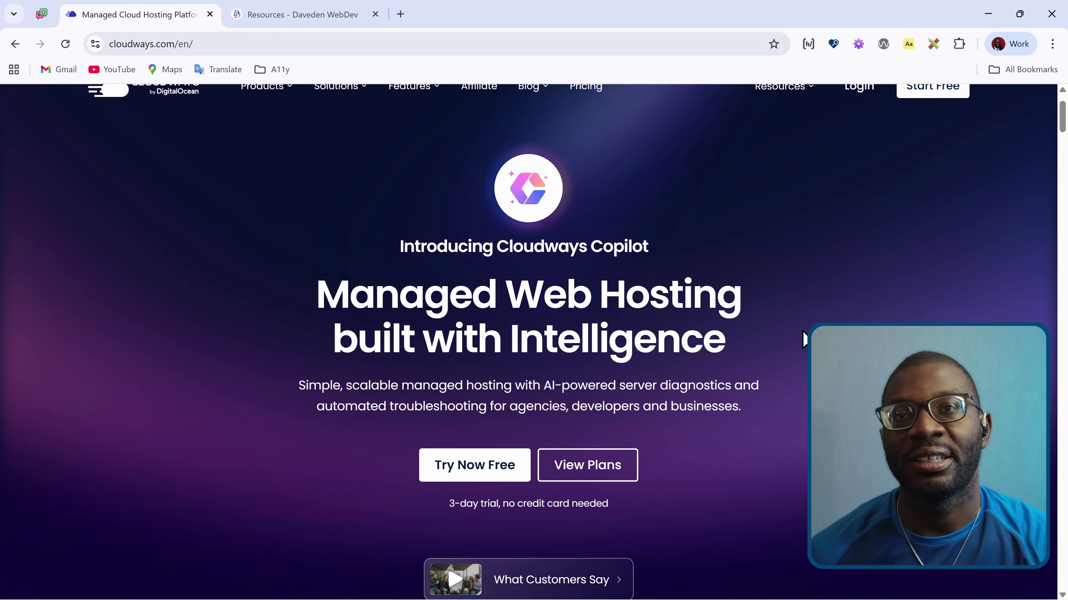
{"action": "scroll", "coordinate": [803, 338], "scroll_direction": "down", "scroll_amount": 10}
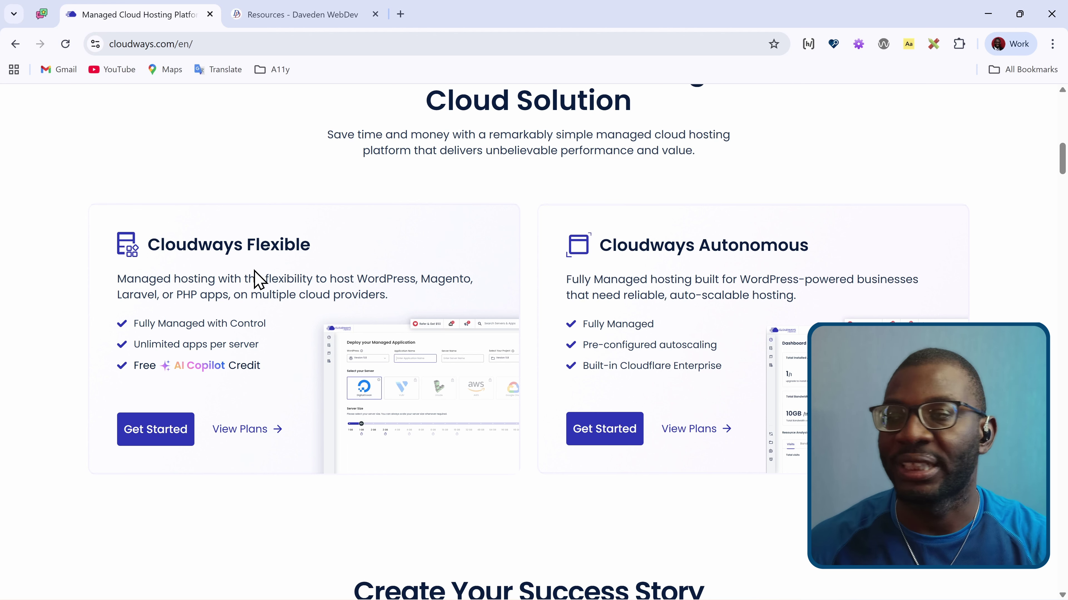
{"action": "scroll", "coordinate": [269, 274], "scroll_direction": "down", "scroll_amount": 3}
{"action": "scroll", "coordinate": [354, 273], "scroll_direction": "up", "scroll_amount": 2}
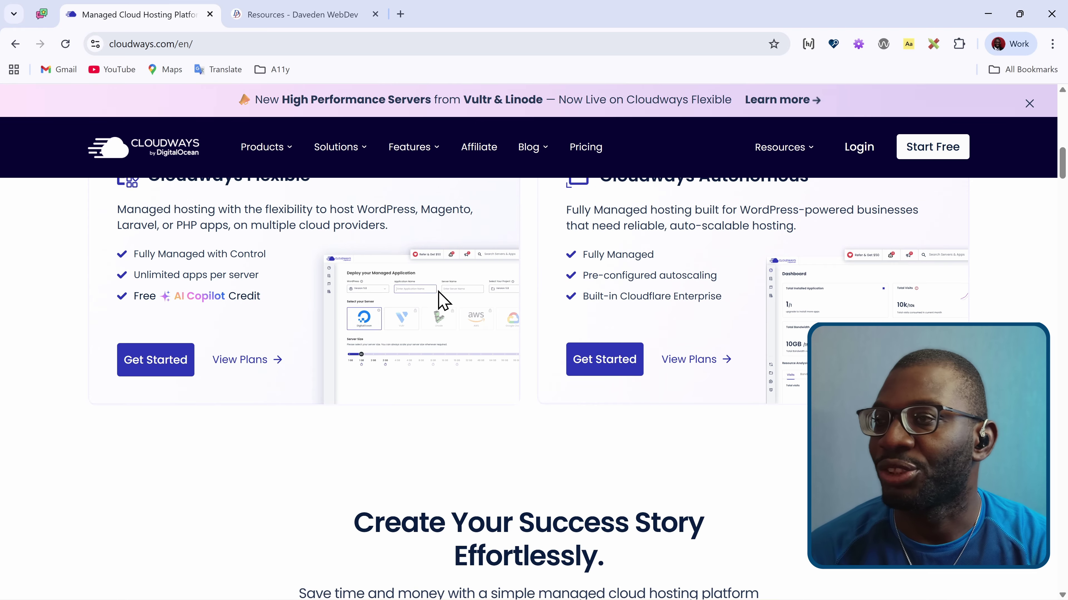
{"action": "scroll", "coordinate": [541, 315], "scroll_direction": "up", "scroll_amount": 2}
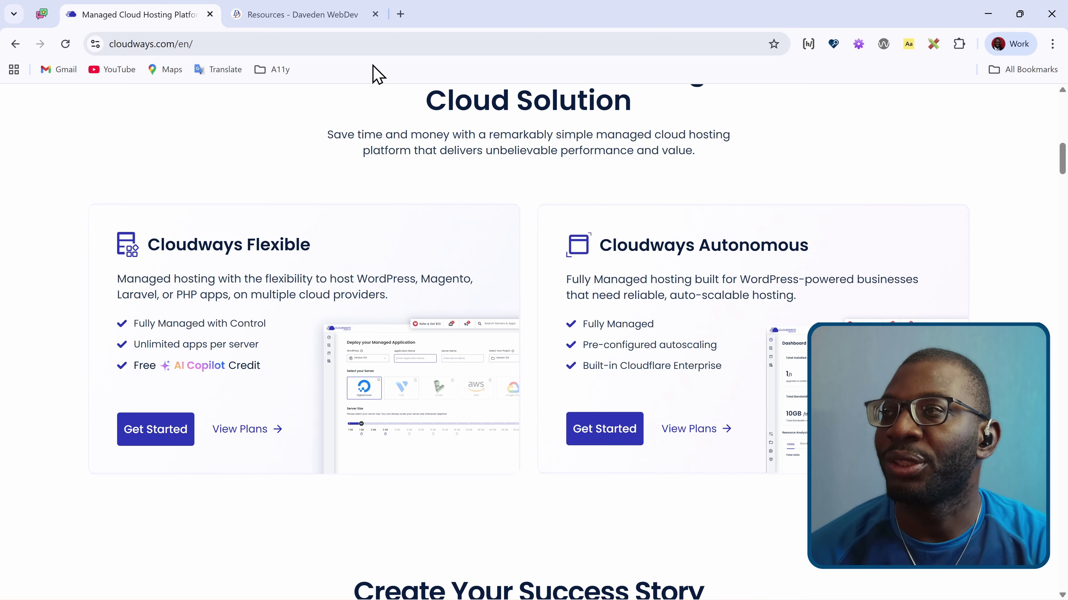
Follow the Cloudways link on the Daveden Resources page and review the sign-up form with promo code TREAT25
{"action": "left_click", "coordinate": [302, 14]}
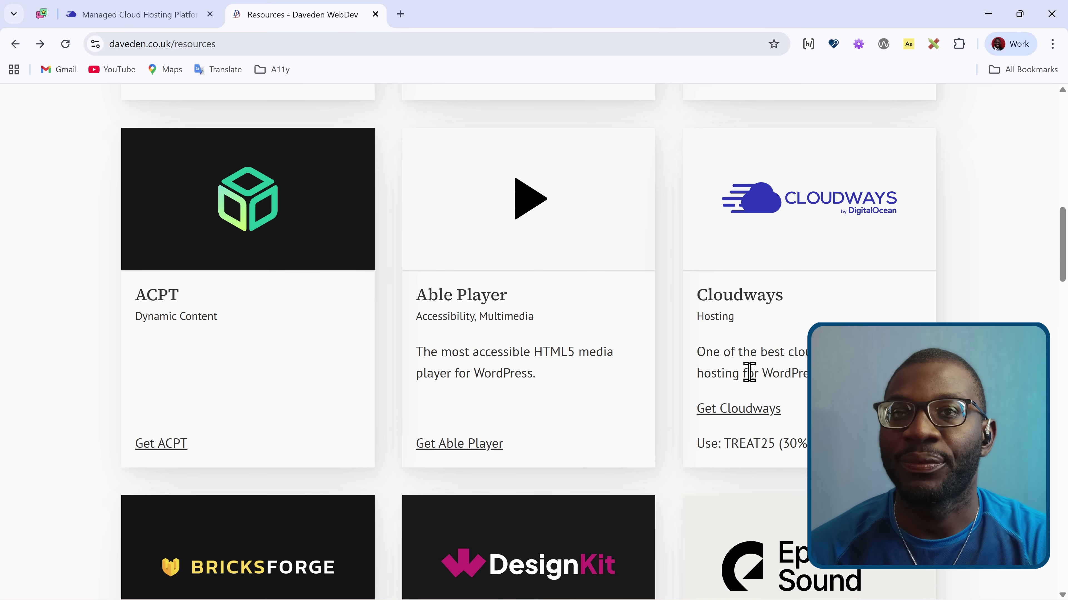
{"action": "left_click", "coordinate": [727, 418]}
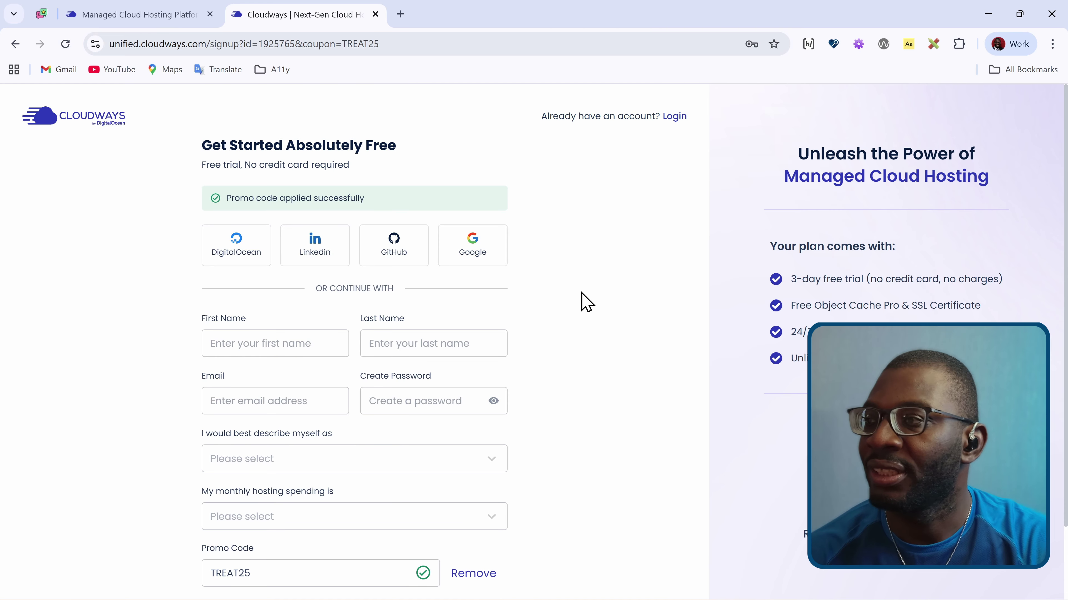
{"action": "scroll", "coordinate": [584, 303], "scroll_direction": "down", "scroll_amount": 2}
{"action": "left_click", "coordinate": [322, 257]}
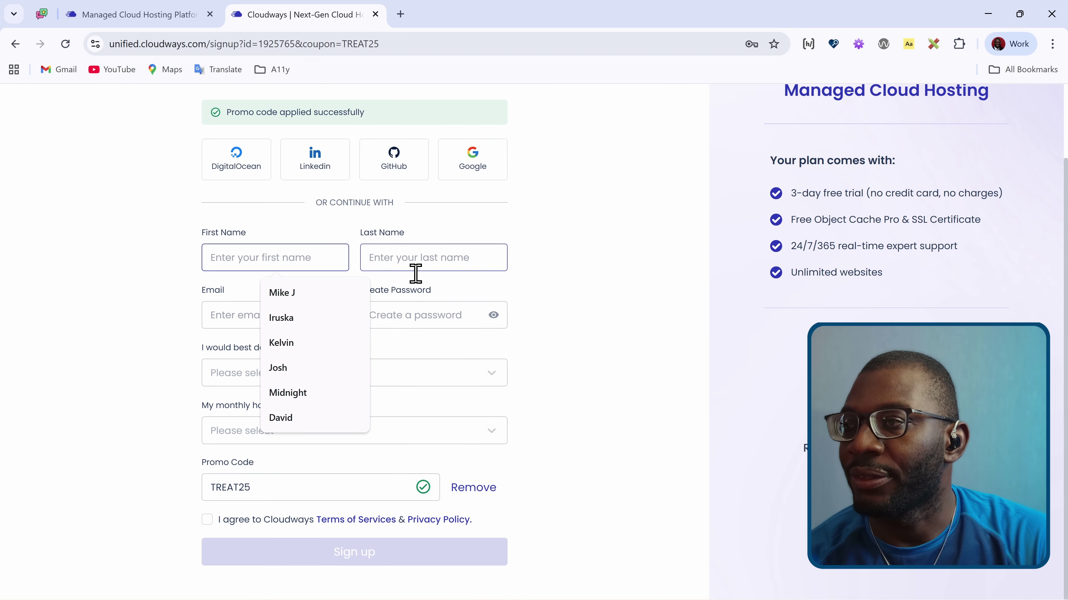
{"action": "left_click", "coordinate": [613, 502]}
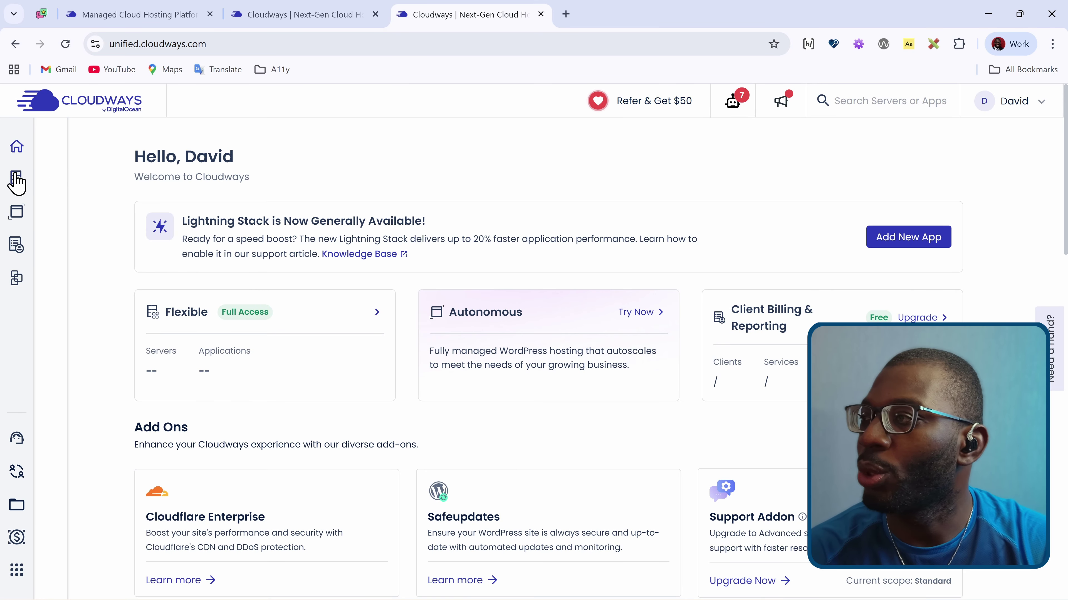
Go to the Flexible servers list and start launching a new managed server
{"action": "mouse_move", "coordinate": [16, 179]}
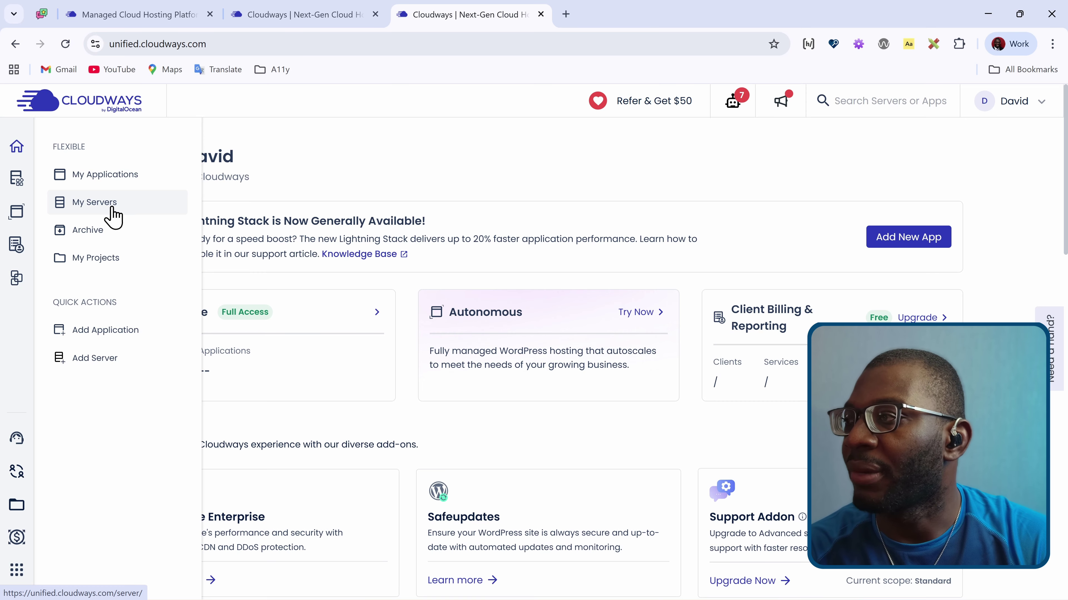
{"action": "left_click", "coordinate": [112, 218]}
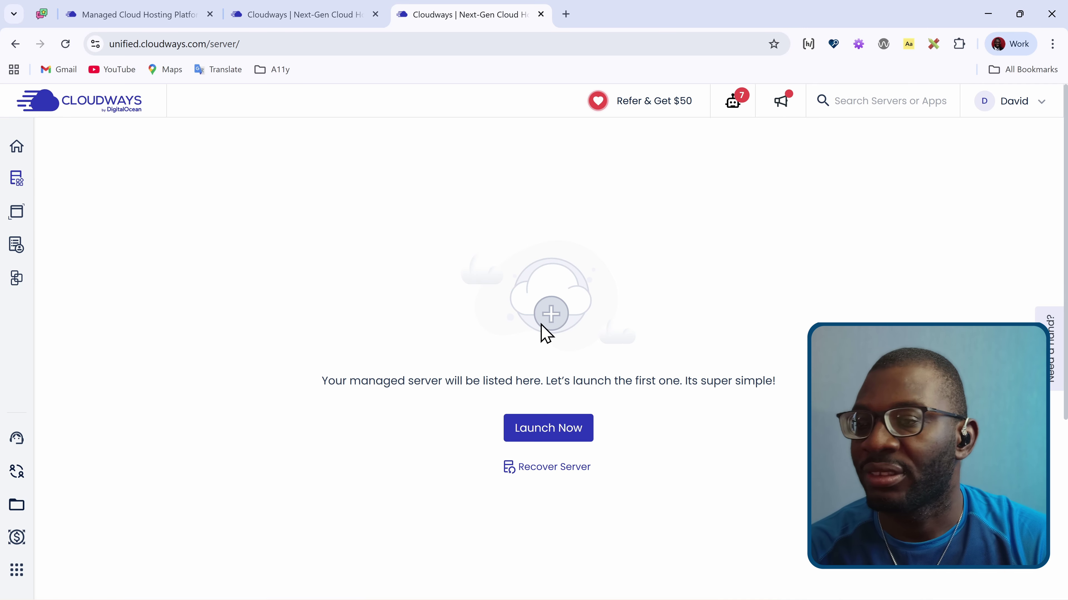
{"action": "left_click", "coordinate": [546, 431]}
Look through the application types offered for deployment, from WordPress down to Magento, without choosing one
{"action": "left_click", "coordinate": [257, 260]}
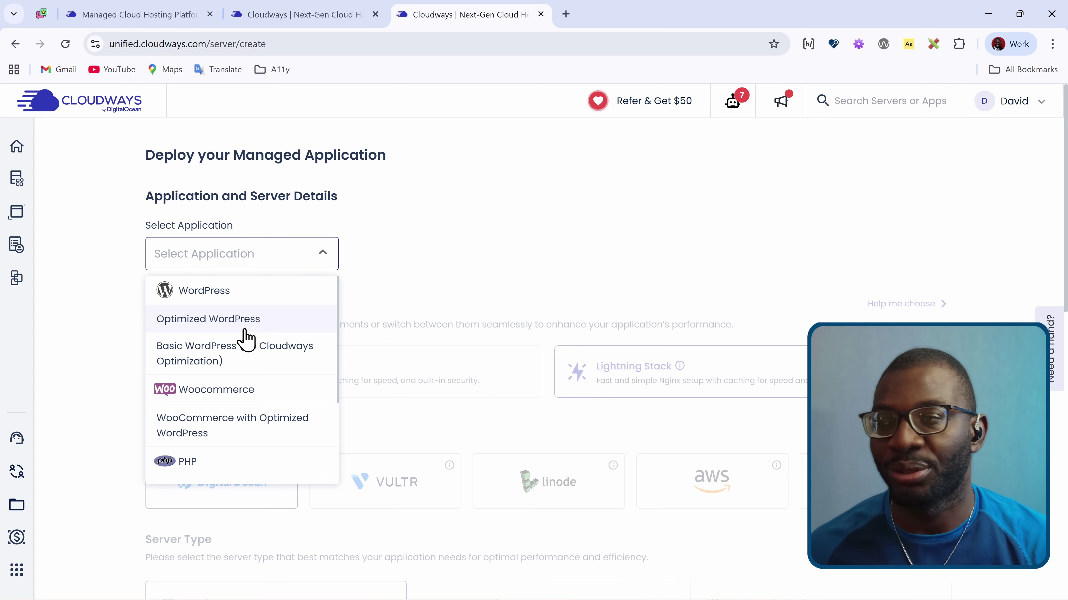
{"action": "scroll", "coordinate": [261, 332], "scroll_direction": "down", "scroll_amount": 2}
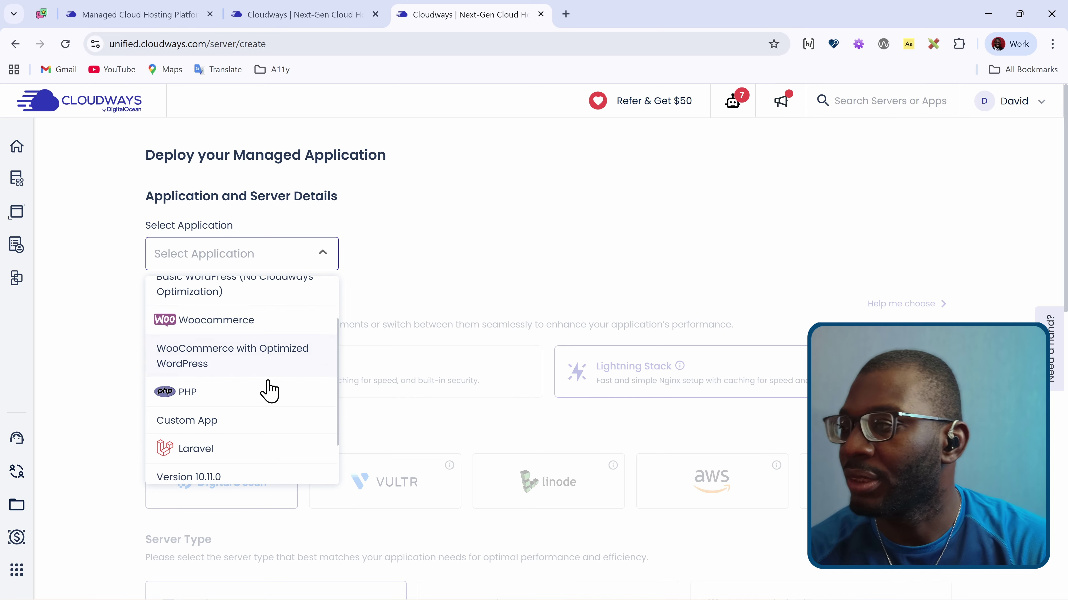
{"action": "scroll", "coordinate": [267, 388], "scroll_direction": "down", "scroll_amount": 2}
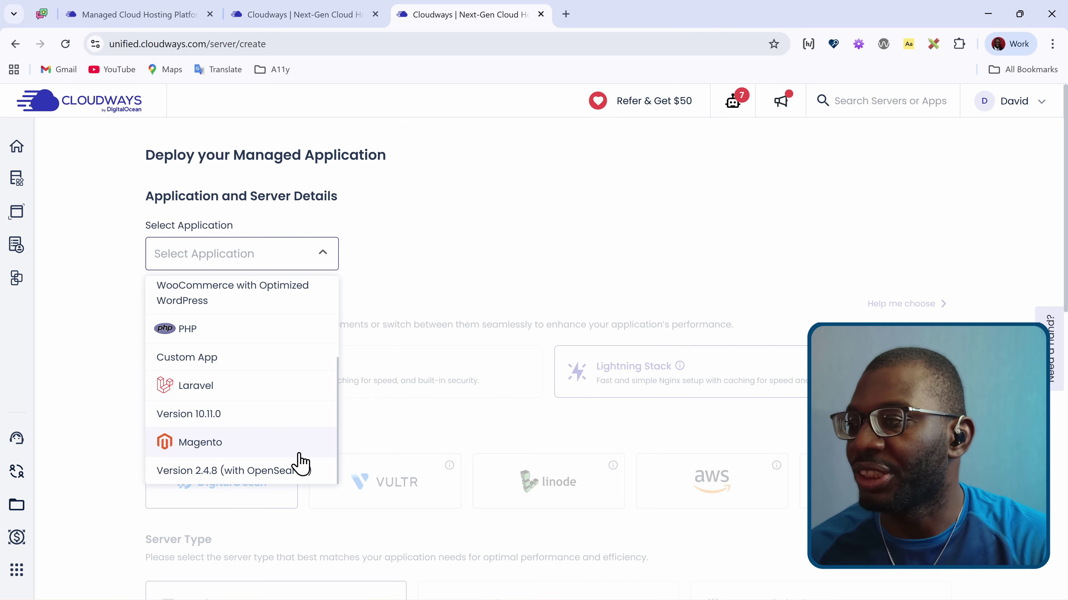
{"action": "left_click", "coordinate": [457, 288]}
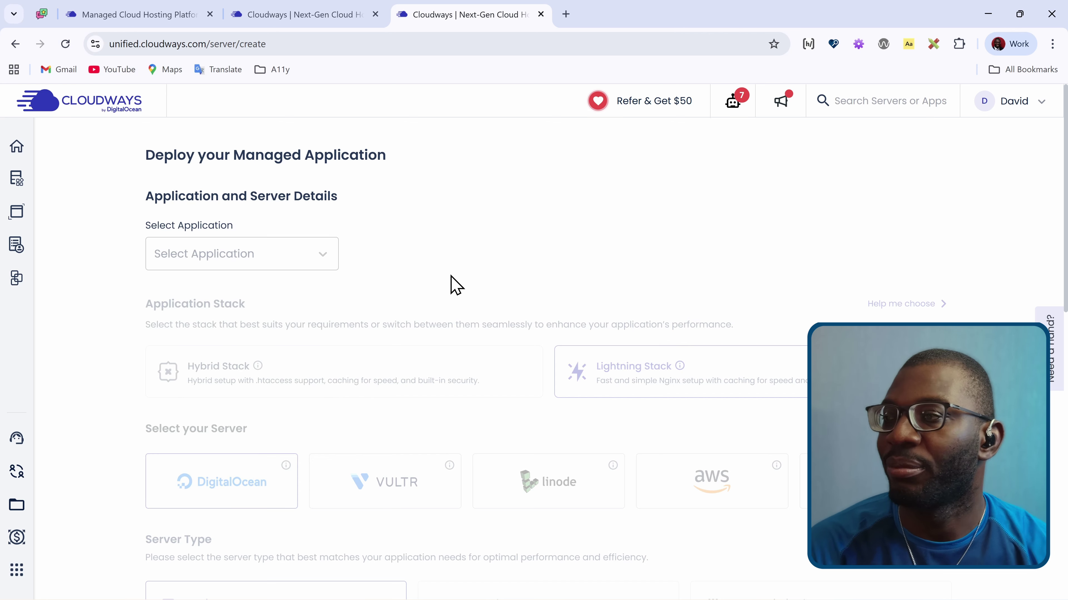
Select Optimized WordPress as the application to deploy and name it Builderius ACPT
{"action": "scroll", "coordinate": [455, 286], "scroll_direction": "down", "scroll_amount": 2}
{"action": "left_click", "coordinate": [275, 189]}
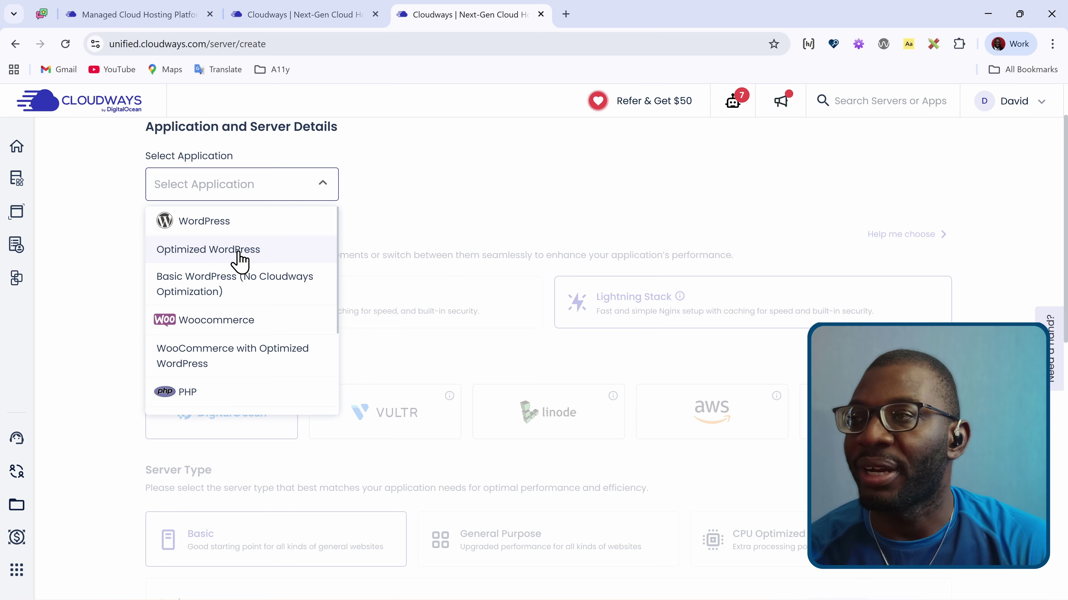
{"action": "left_click", "coordinate": [230, 251]}
{"action": "scroll", "coordinate": [468, 268], "scroll_direction": "up", "scroll_amount": 2}
{"action": "left_click", "coordinate": [460, 255]}
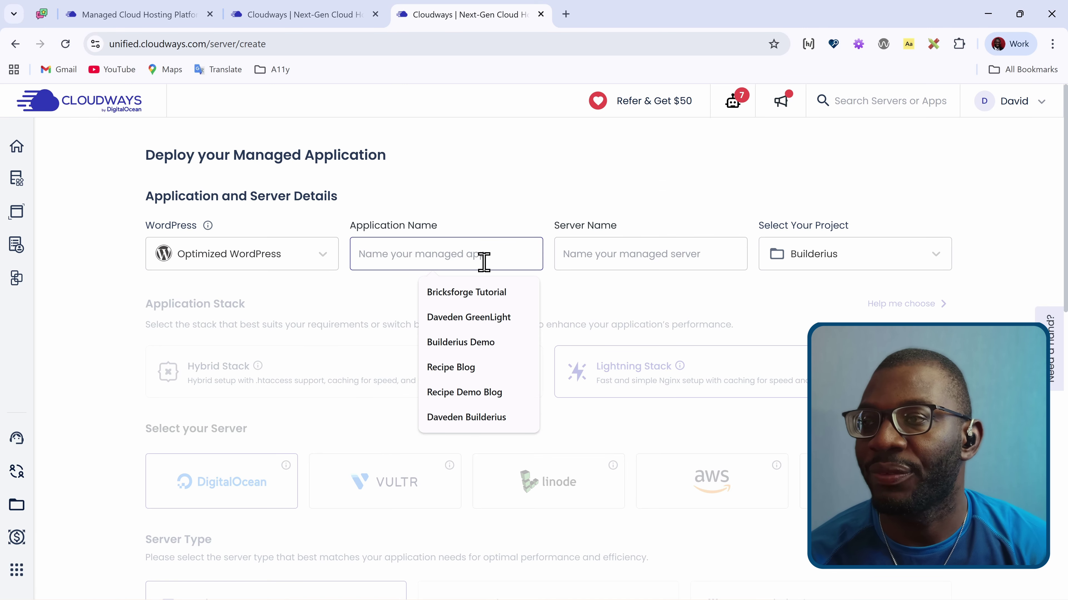
{"action": "type", "text": "Builderius ACPT"}
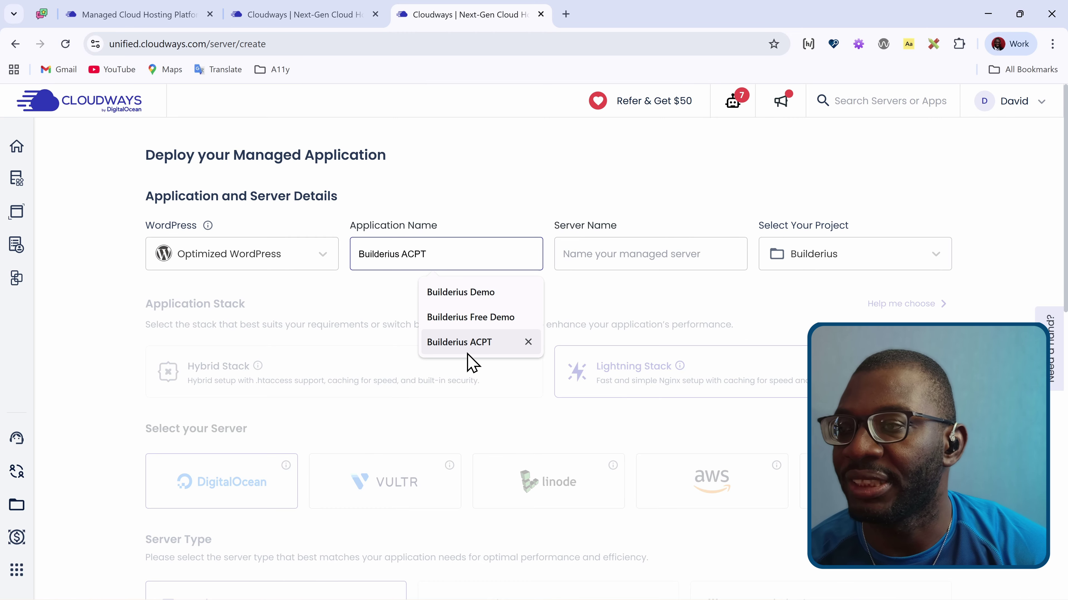
{"action": "left_click", "coordinate": [470, 350]}
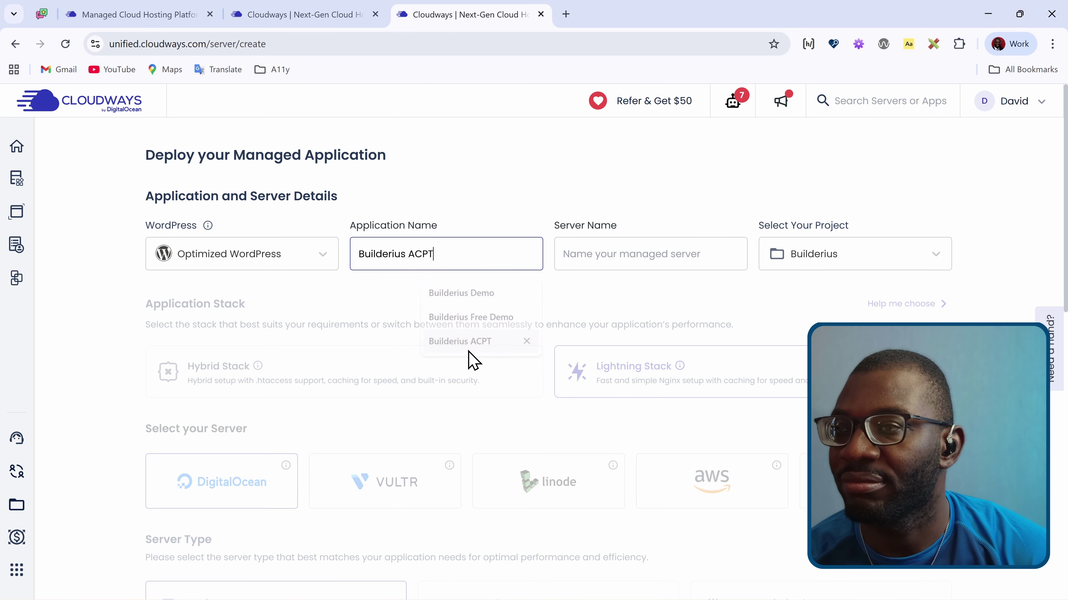
Name the server Daveden and keep Builderius as the project
{"action": "left_click", "coordinate": [603, 268]}
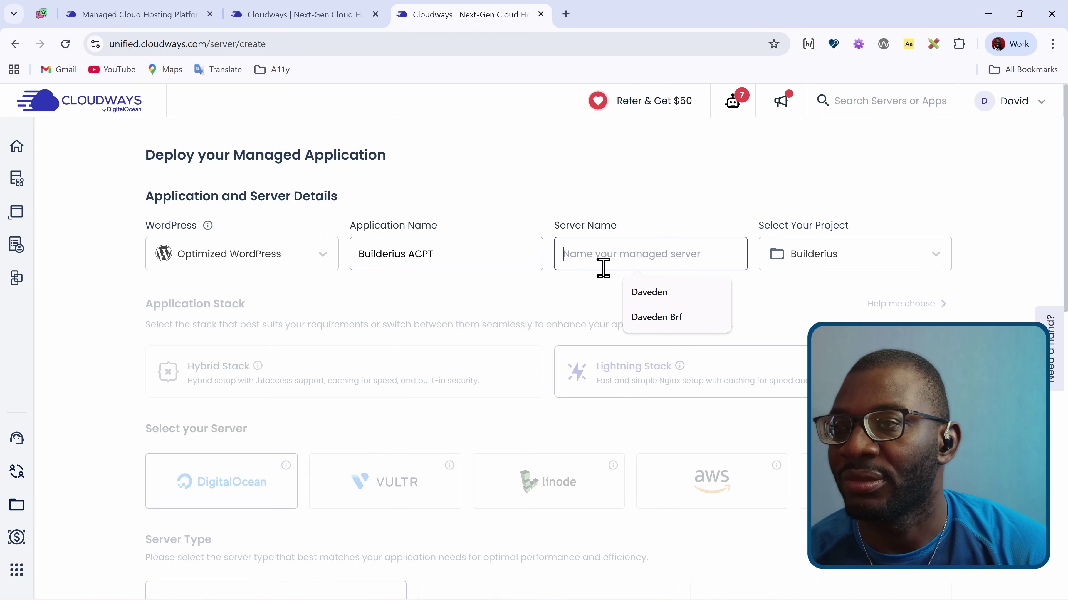
{"action": "left_click", "coordinate": [640, 293]}
{"action": "left_click", "coordinate": [832, 263]}
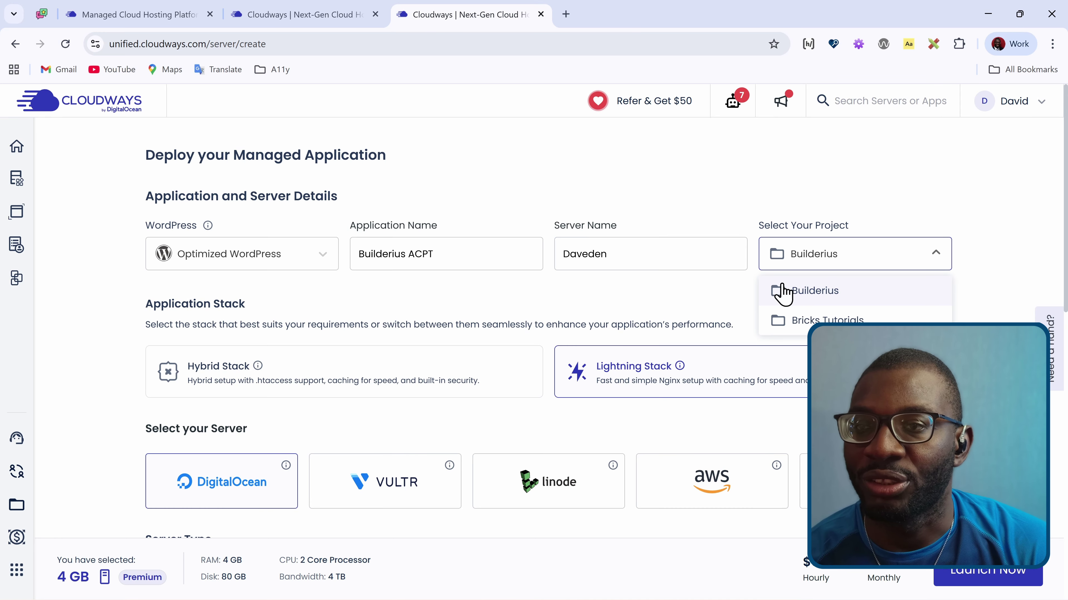
{"action": "left_click", "coordinate": [613, 291]}
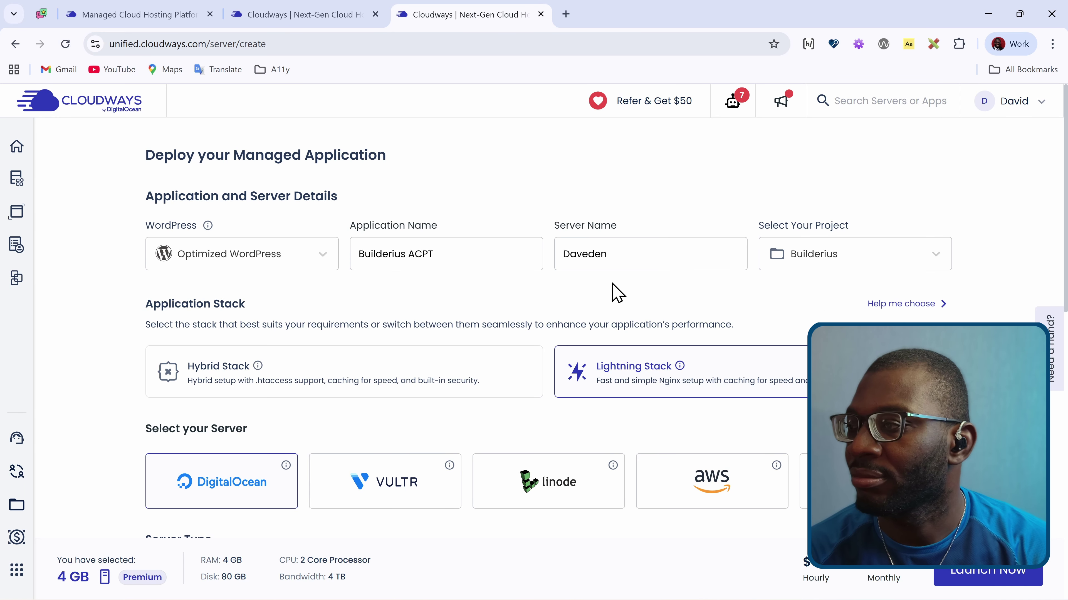
Keep Lightning Stack, DigitalOcean and the Basic server type, and set the server size to 1 GB
{"action": "scroll", "coordinate": [422, 289], "scroll_direction": "down", "scroll_amount": 3}
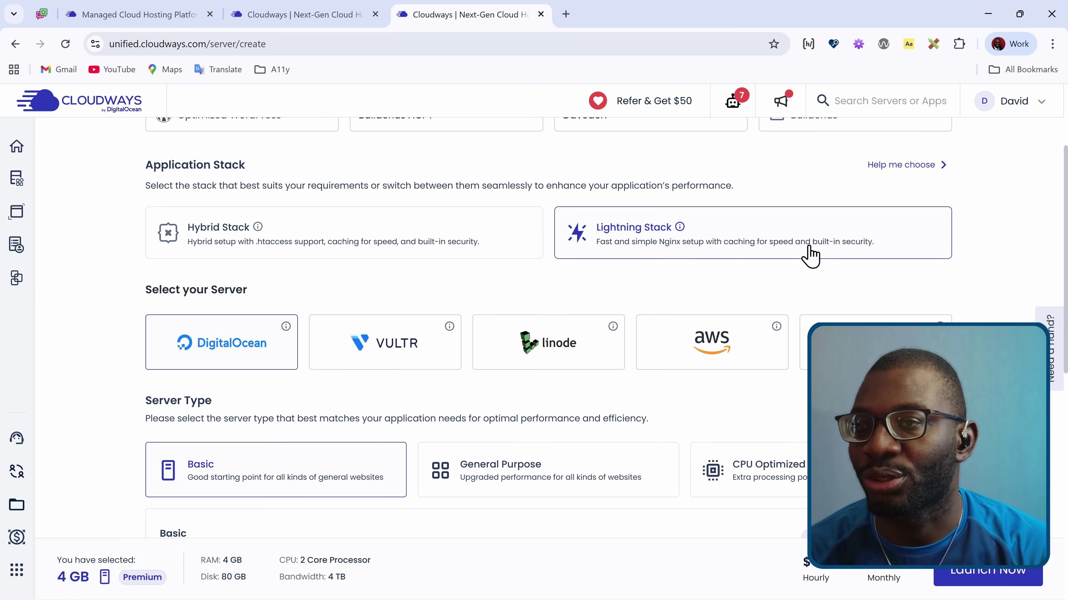
{"action": "scroll", "coordinate": [462, 271], "scroll_direction": "down", "scroll_amount": 3}
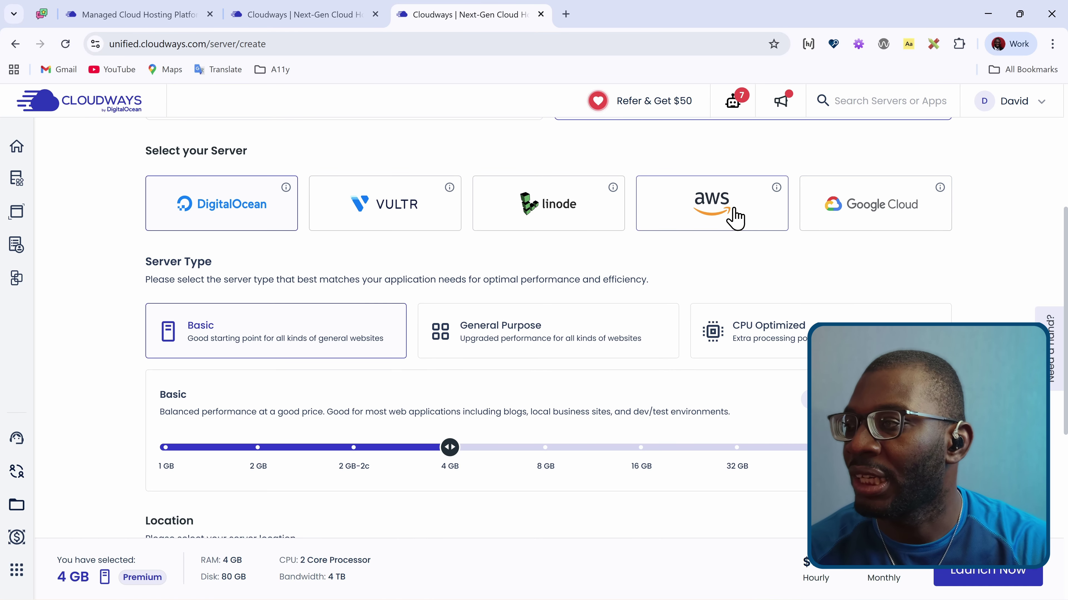
{"action": "scroll", "coordinate": [282, 341], "scroll_direction": "down", "scroll_amount": 3}
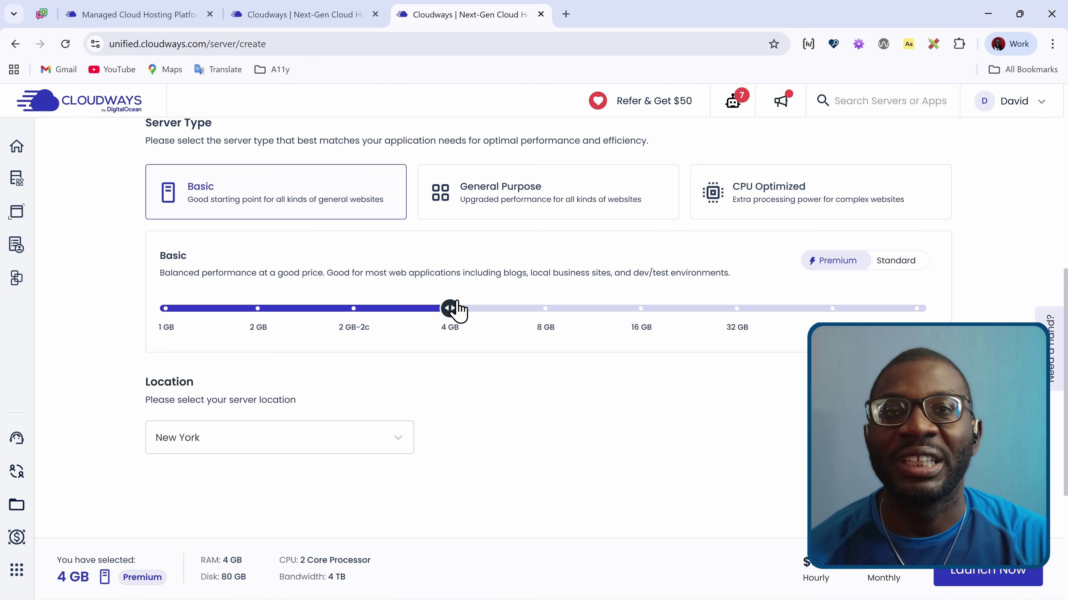
{"action": "left_click_drag", "start_coordinate": [452, 311], "coordinate": [131, 318]}
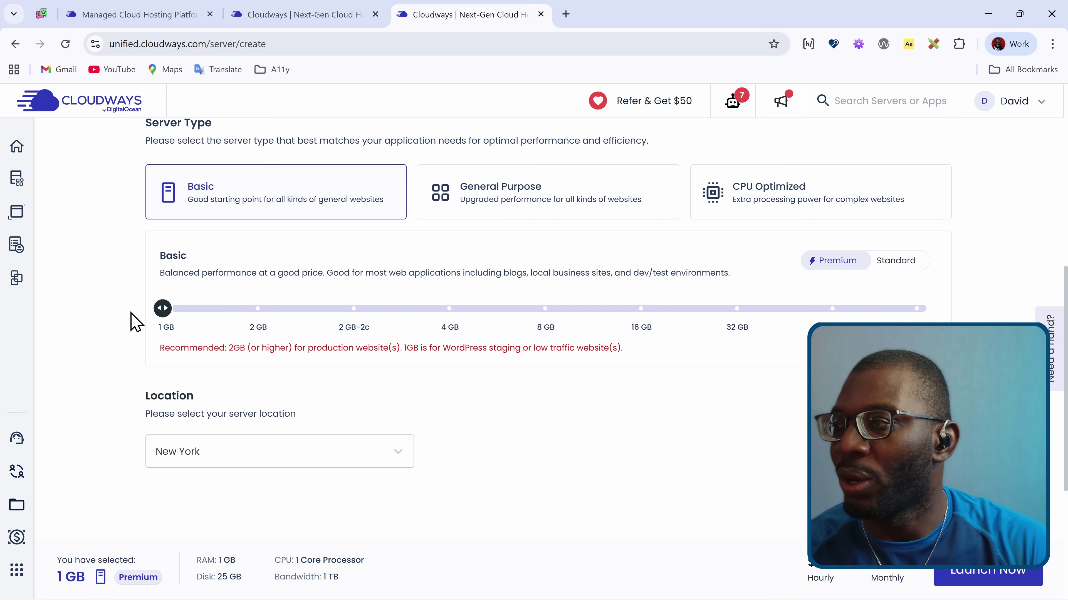
Set the server location to London
{"action": "scroll", "coordinate": [329, 443], "scroll_direction": "down", "scroll_amount": 3}
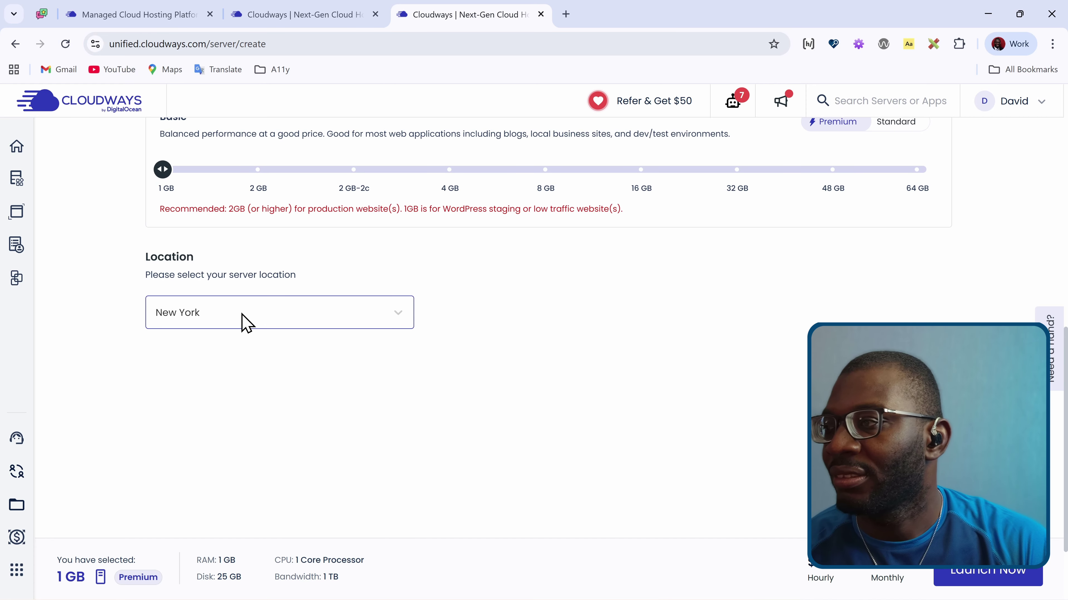
{"action": "left_click", "coordinate": [247, 323]}
{"action": "scroll", "coordinate": [267, 296], "scroll_direction": "down", "scroll_amount": 1}
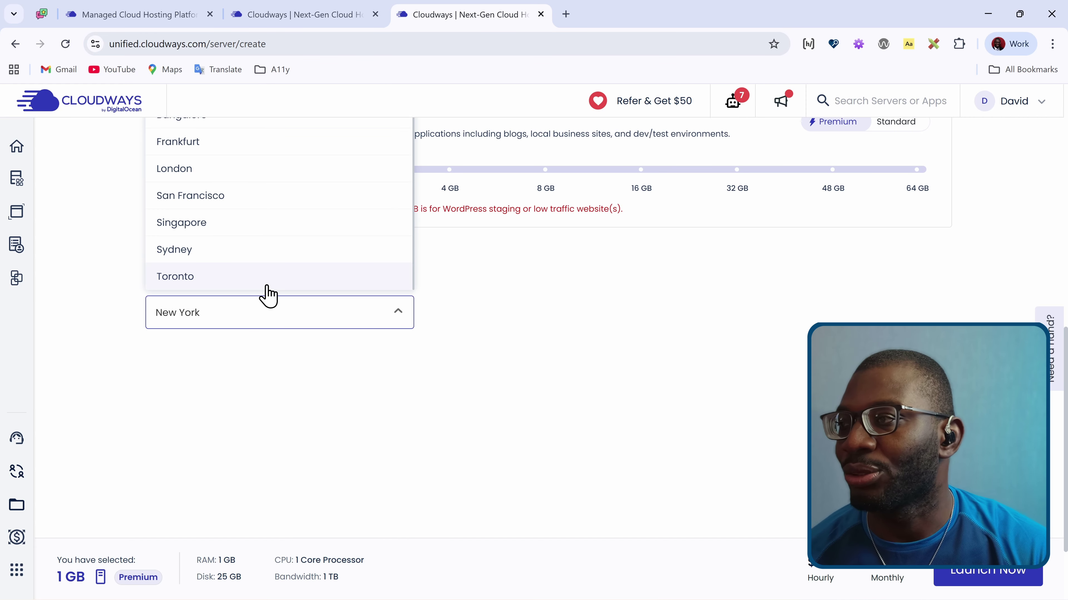
{"action": "scroll", "coordinate": [268, 295], "scroll_direction": "up", "scroll_amount": 1}
{"action": "scroll", "coordinate": [267, 295], "scroll_direction": "down", "scroll_amount": 1}
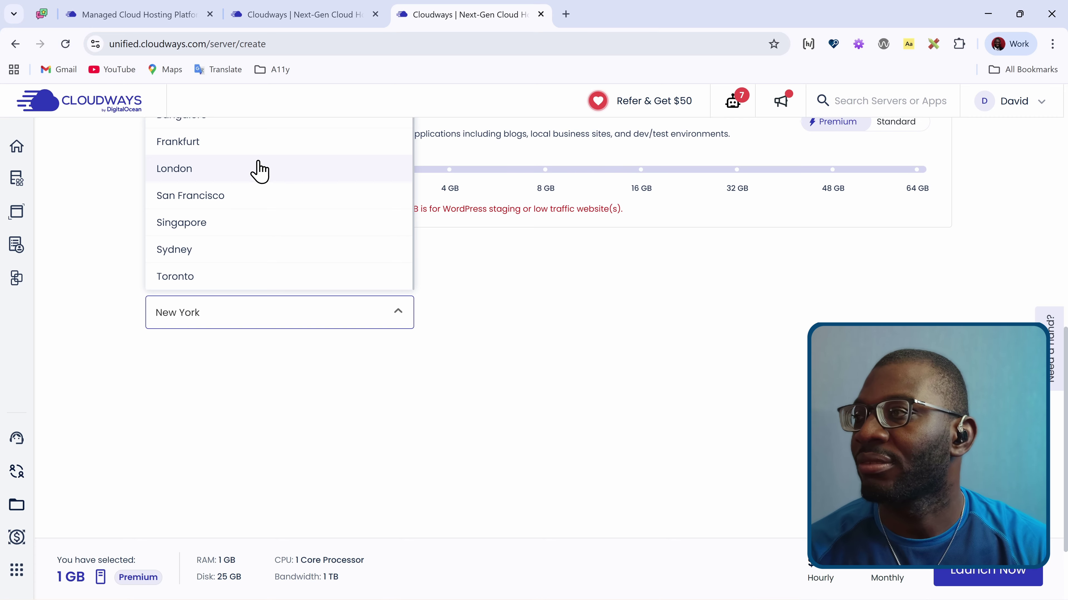
{"action": "left_click", "coordinate": [260, 172]}
Launch the configured server without additional plugins and dismiss the referral offer
{"action": "scroll", "coordinate": [539, 399], "scroll_direction": "down", "scroll_amount": 2}
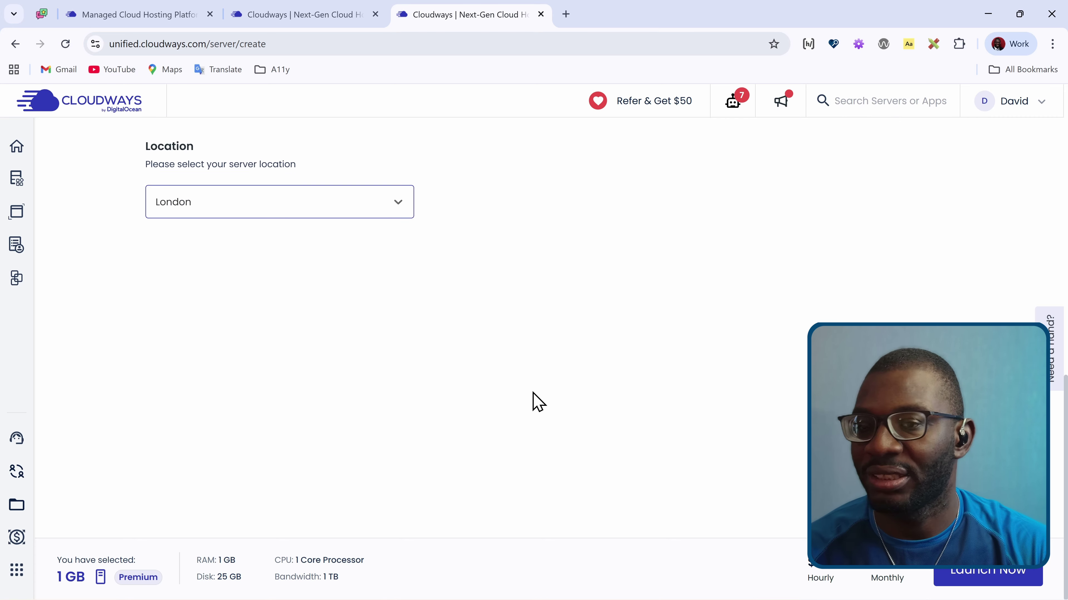
{"action": "left_click", "coordinate": [985, 572]}
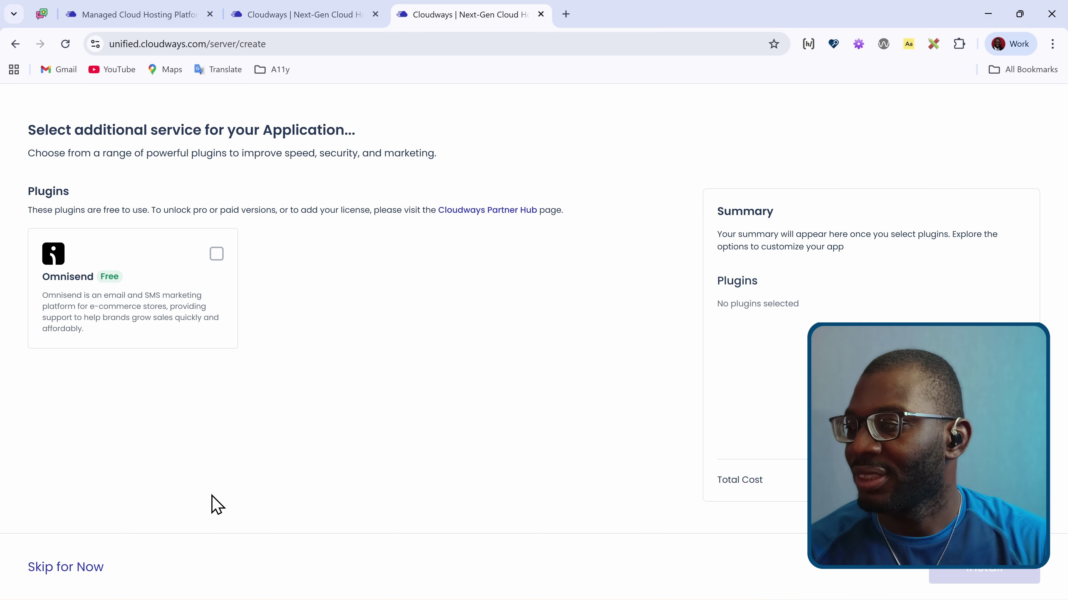
{"action": "left_click", "coordinate": [61, 568]}
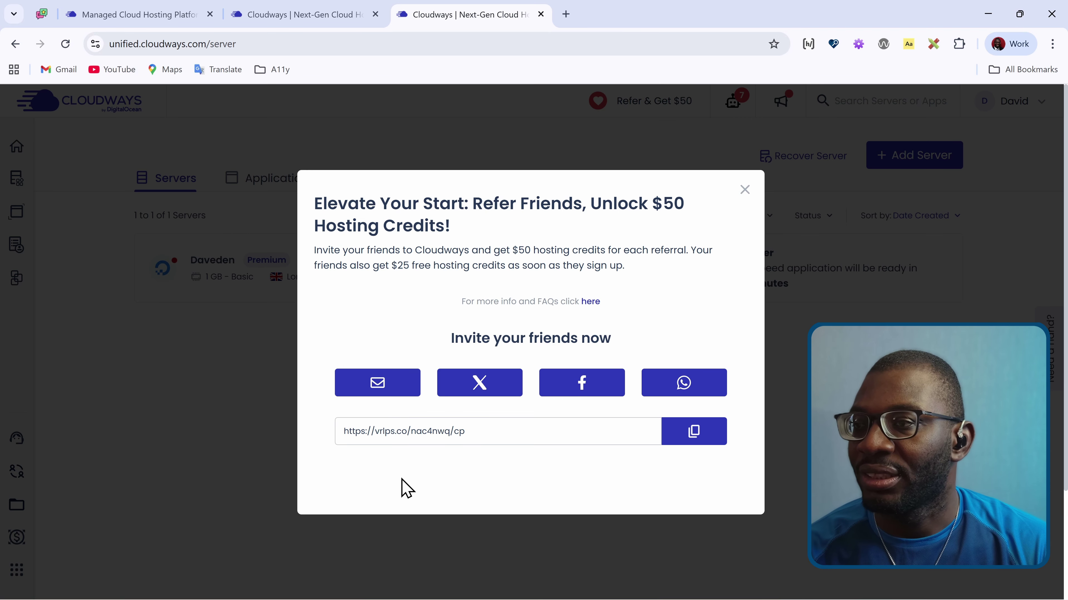
{"action": "left_click", "coordinate": [744, 191]}
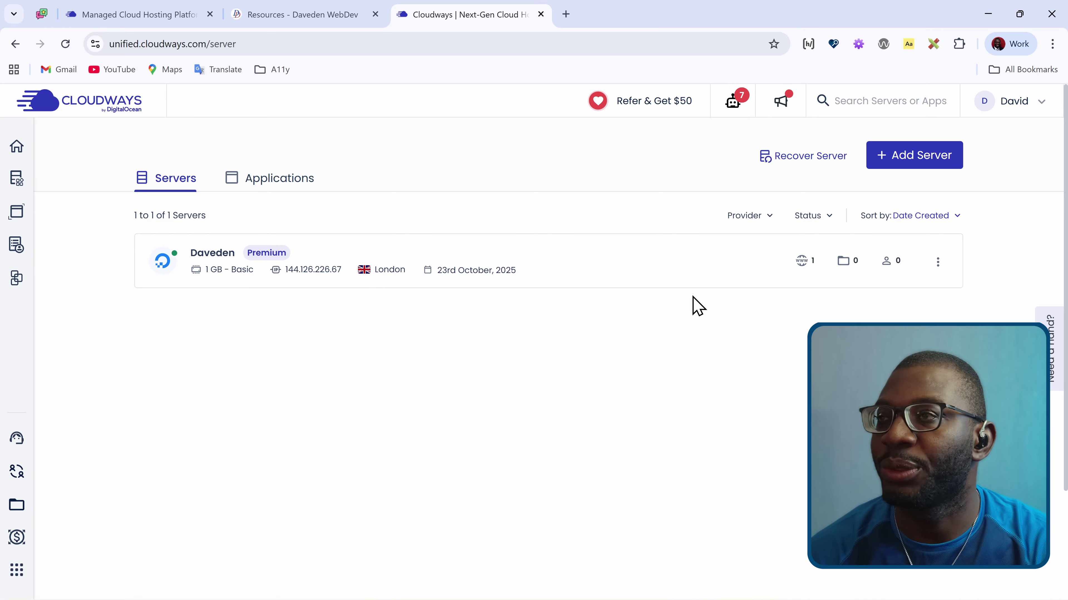
Open the access details of the Builderius ACPT application
{"action": "left_click", "coordinate": [284, 176]}
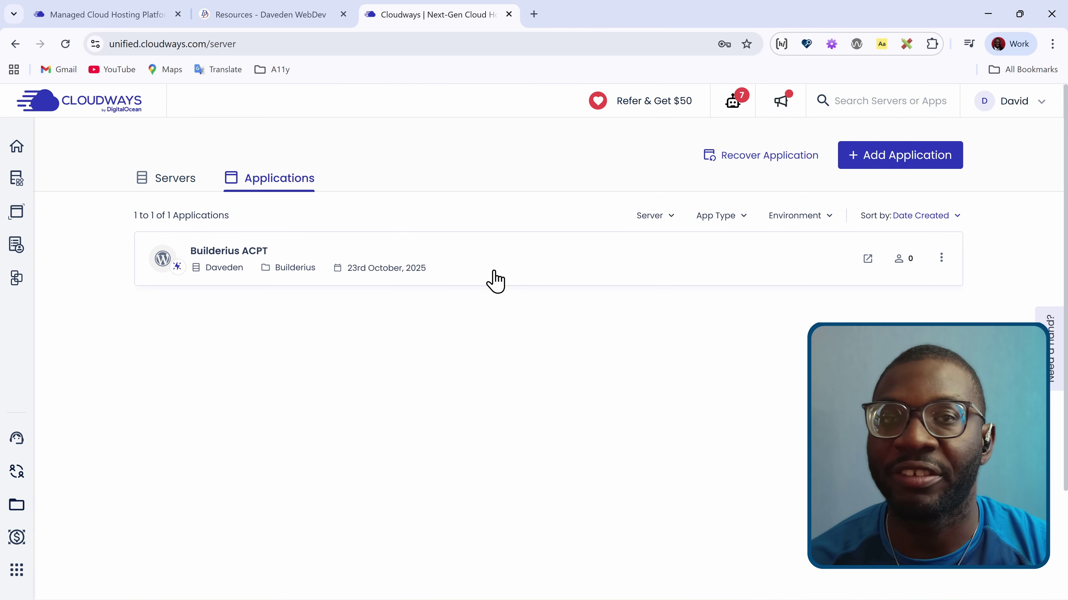
{"action": "left_click", "coordinate": [515, 258]}
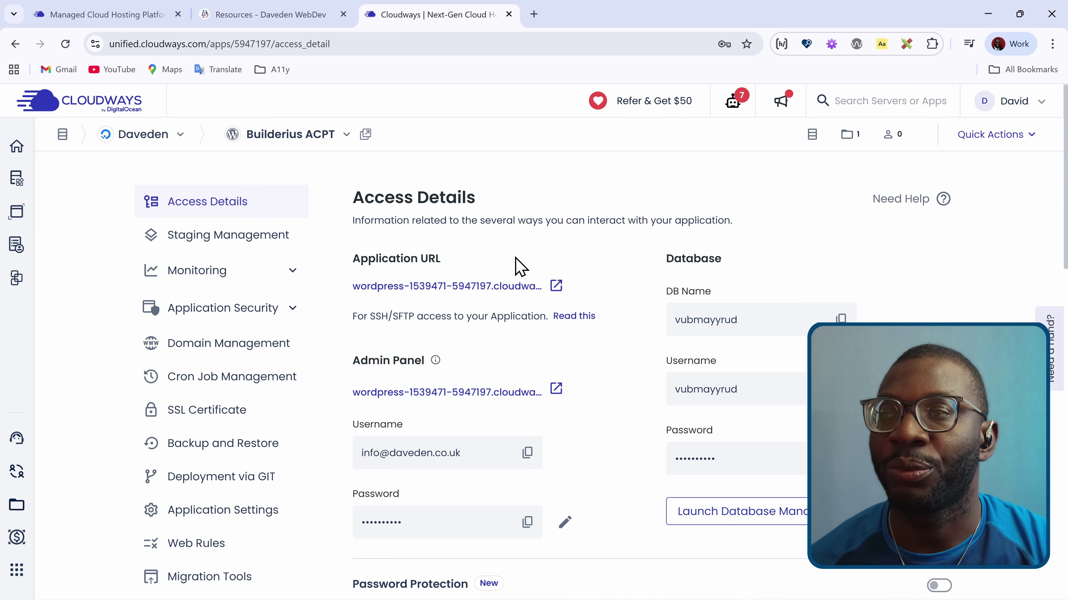
Open the WordPress admin of the Builderius ACPT application and review its list of installed plugins
{"action": "scroll", "coordinate": [521, 268], "scroll_direction": "down", "scroll_amount": 2}
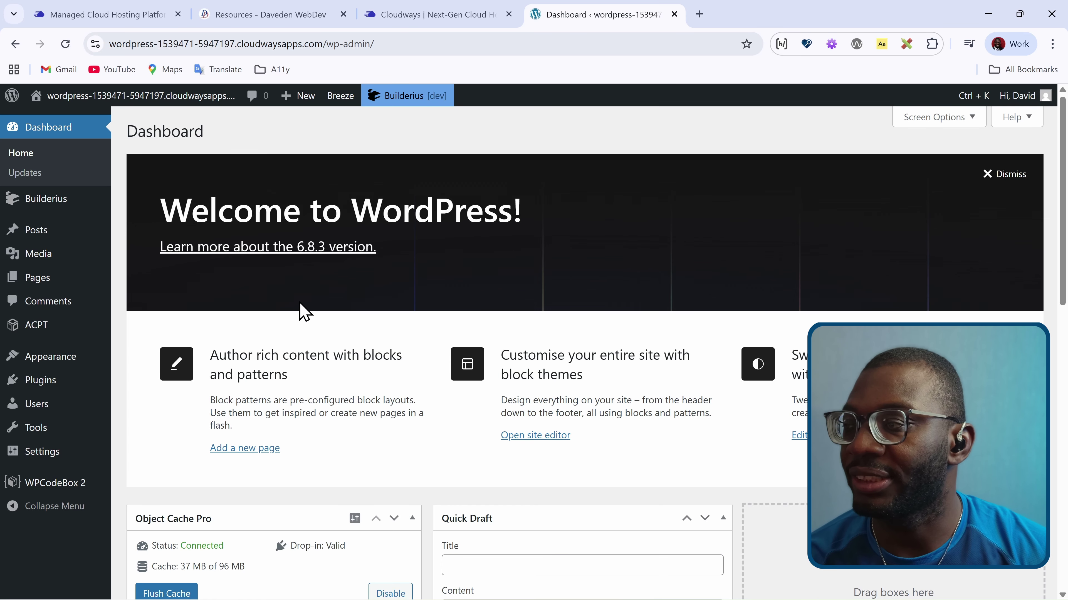
{"action": "left_click", "coordinate": [61, 382]}
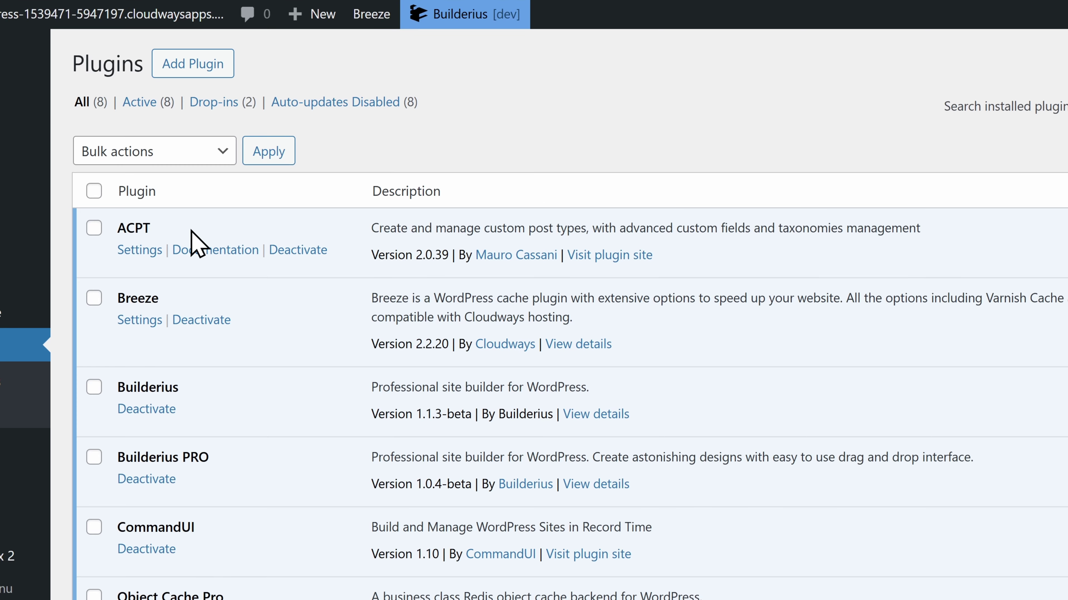
{"action": "scroll", "coordinate": [258, 238], "scroll_direction": "down", "scroll_amount": 3}
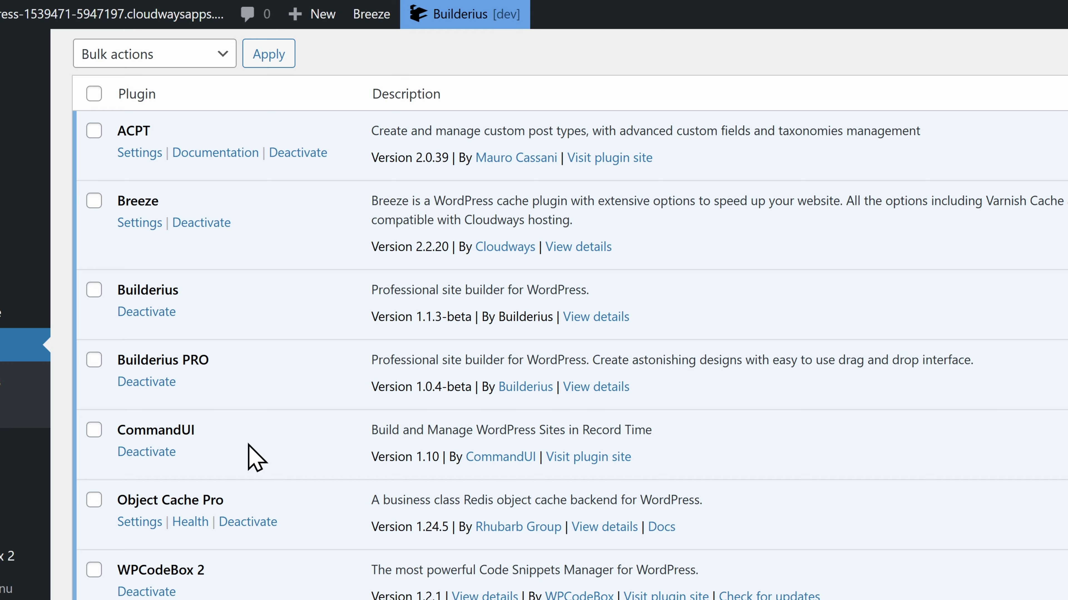
{"action": "scroll", "coordinate": [252, 448], "scroll_direction": "down", "scroll_amount": 3}
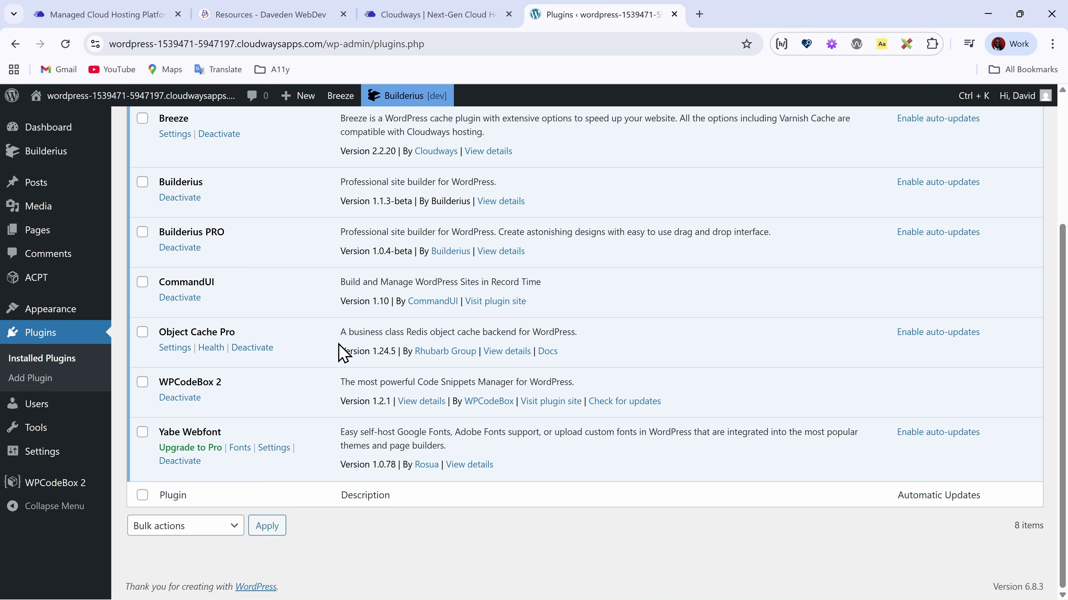
{"action": "scroll", "coordinate": [342, 353], "scroll_direction": "up", "scroll_amount": 5}
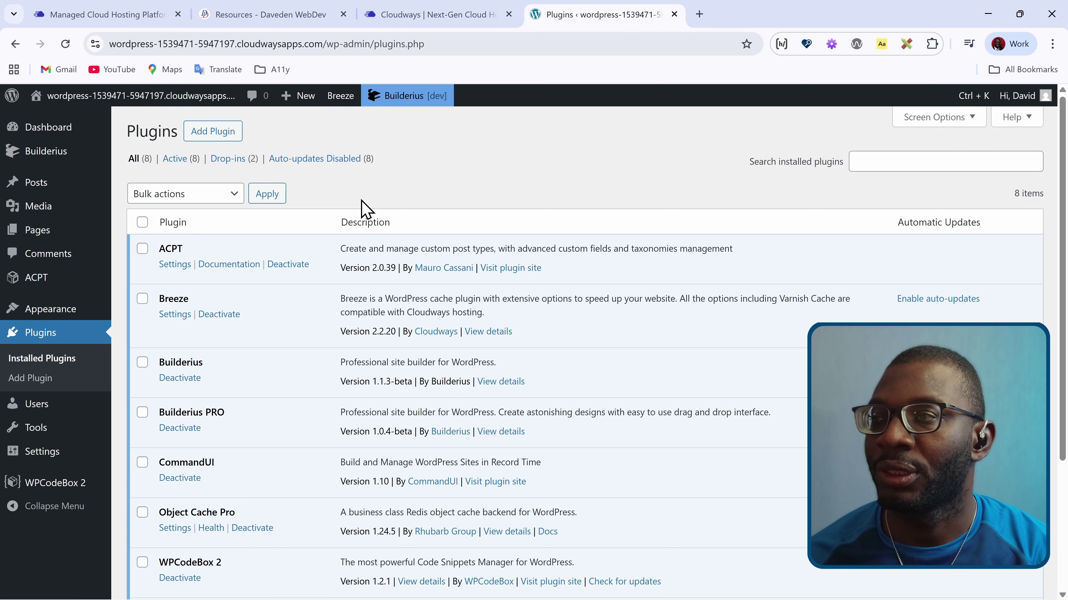
Start a new ACPT custom post type with the post name tools, singular label Tool and plural label Tools
{"action": "mouse_move", "coordinate": [69, 281]}
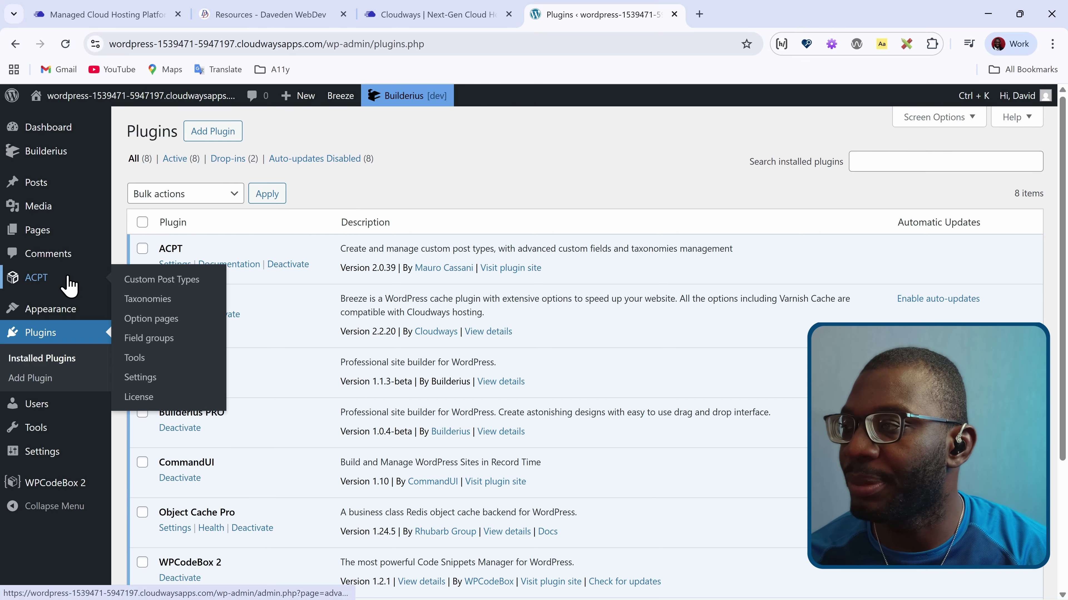
{"action": "left_click", "coordinate": [136, 281]}
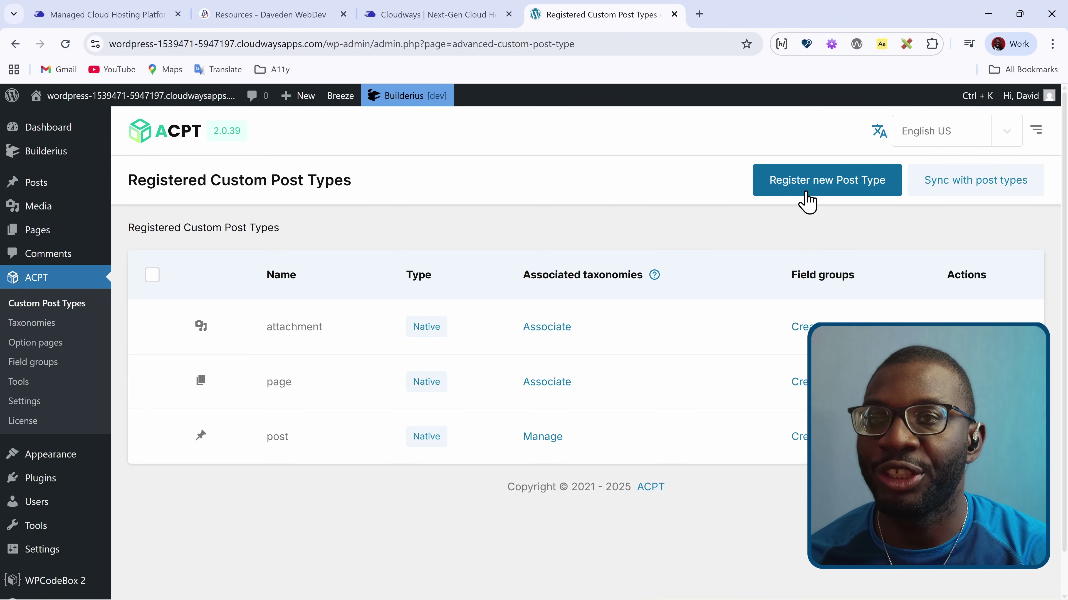
{"action": "left_click", "coordinate": [810, 198]}
{"action": "left_click", "coordinate": [373, 390]}
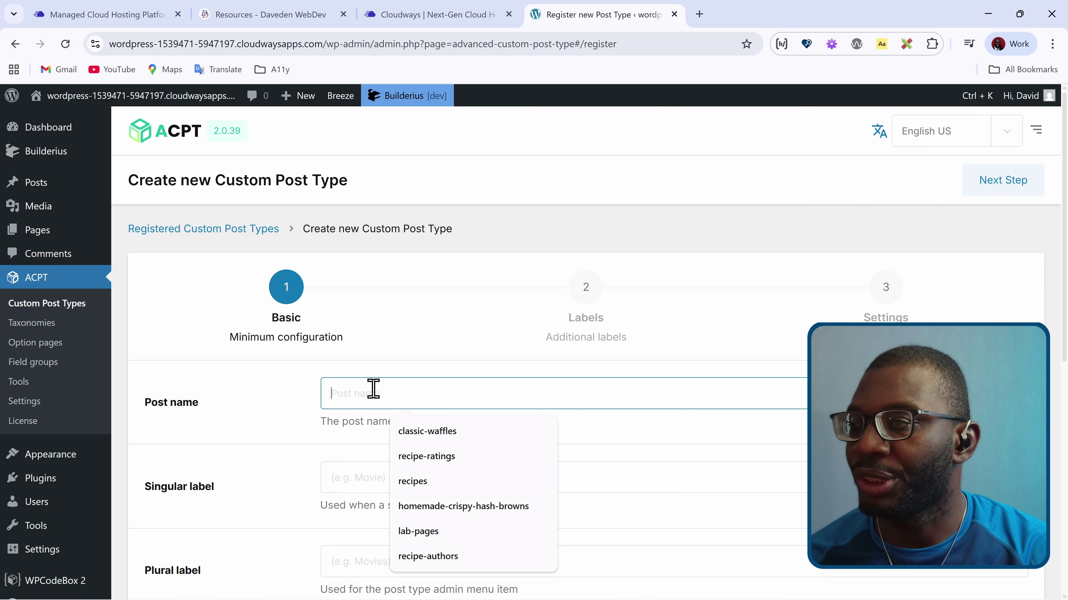
{"action": "type", "text": "tools"}
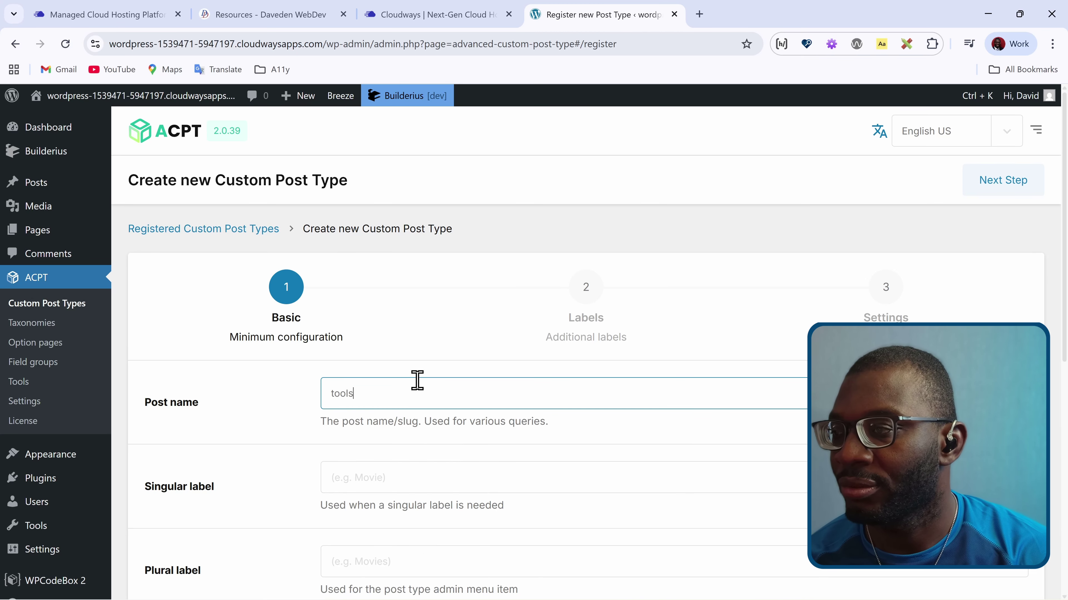
{"action": "key", "text": "Tab"}
{"action": "type", "text": "Tool"}
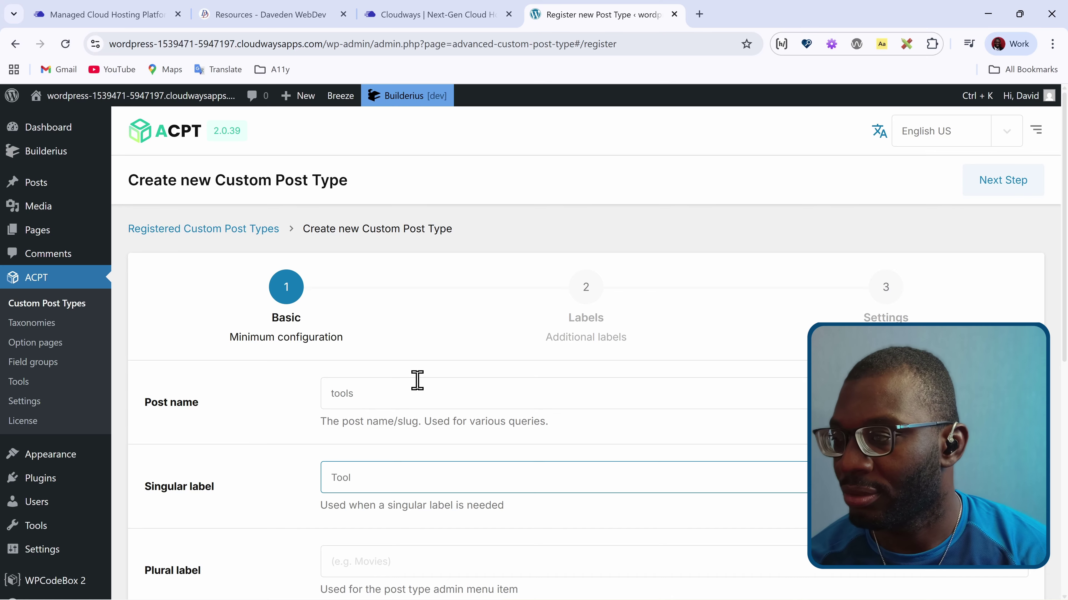
{"action": "key", "text": "Tab"}
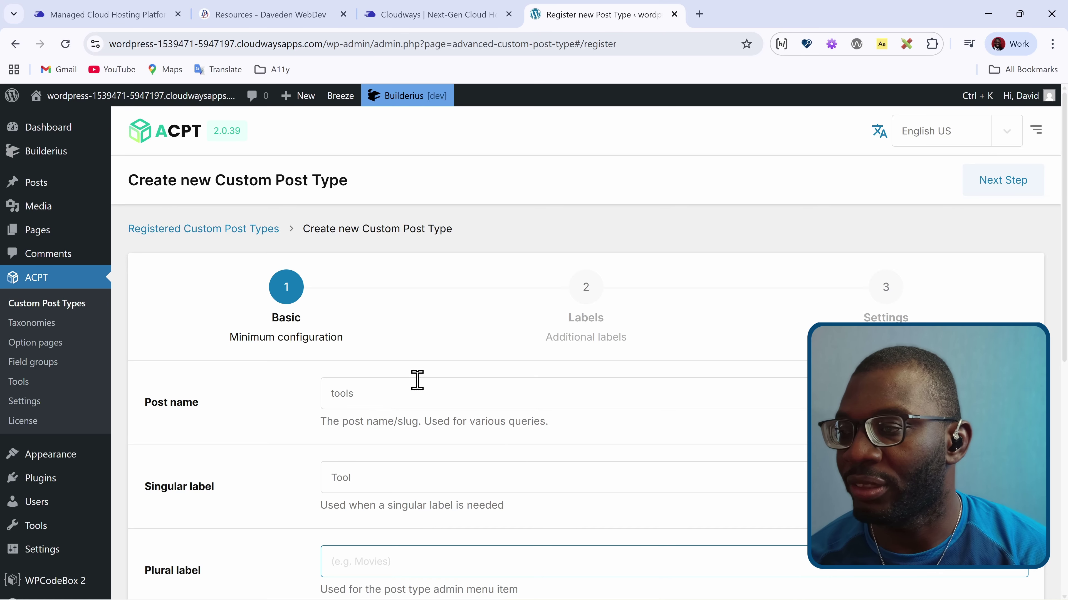
{"action": "type", "text": "Tools"}
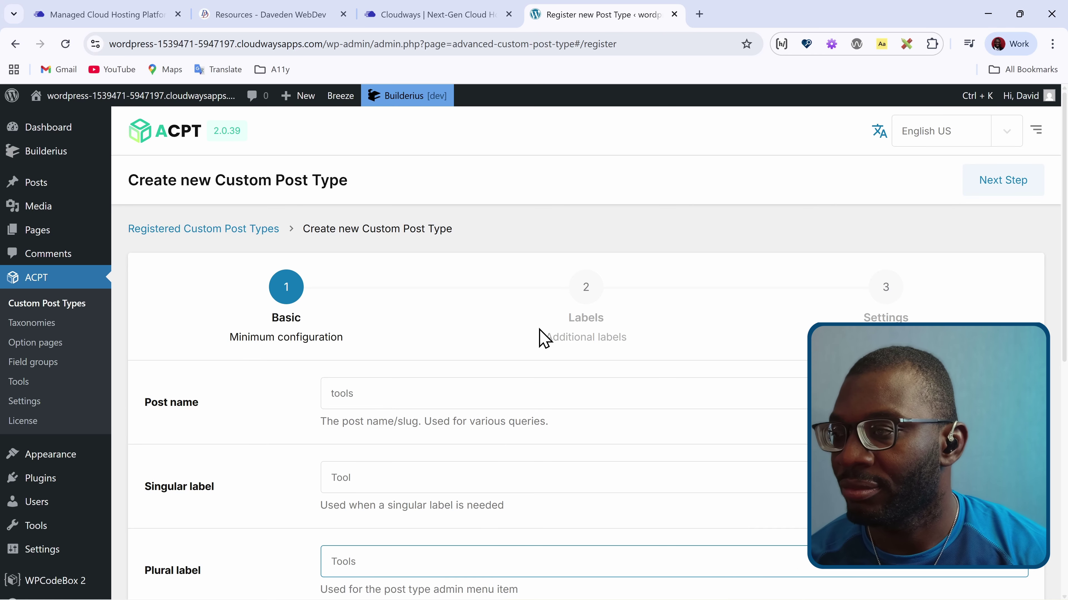
Look at the General Resources cards on the Daveden Resources page, and return to the custom post type form
{"action": "scroll", "coordinate": [544, 339], "scroll_direction": "down", "scroll_amount": 5}
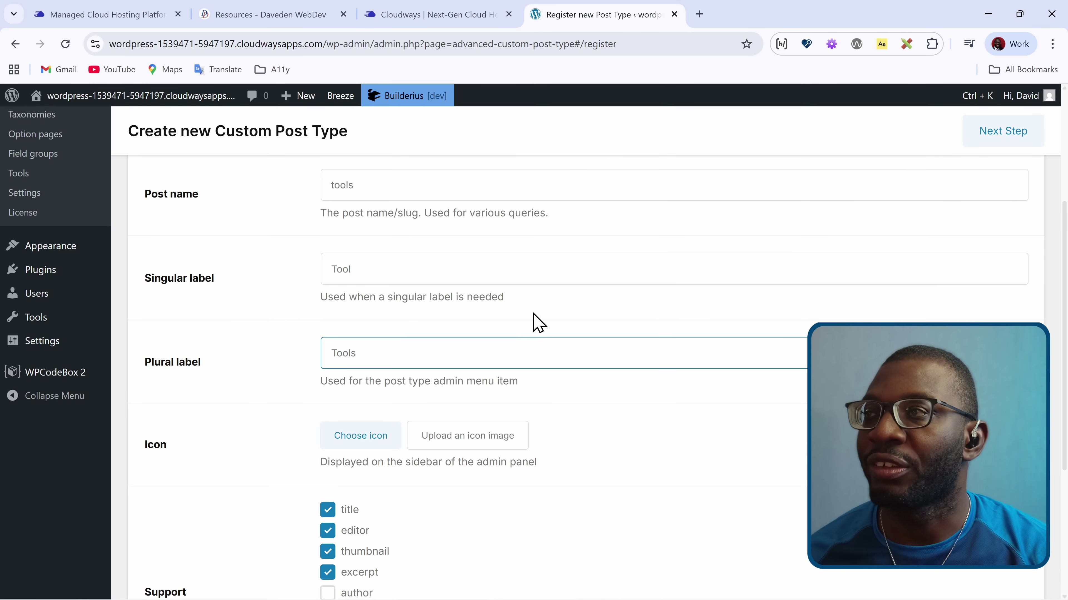
{"action": "left_click", "coordinate": [282, 22]}
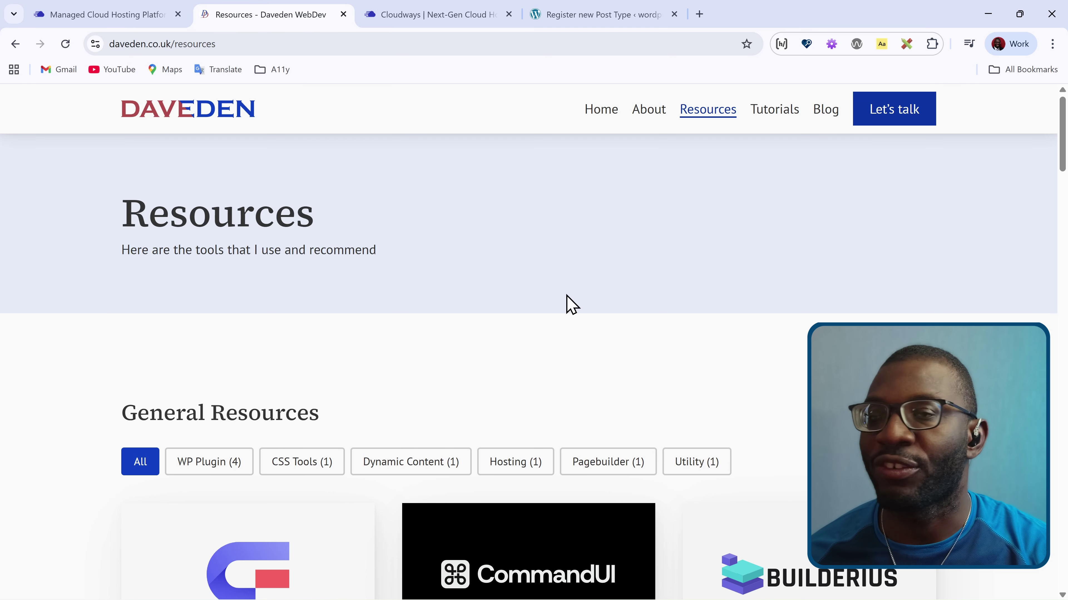
{"action": "scroll", "coordinate": [574, 301], "scroll_direction": "down", "scroll_amount": 5}
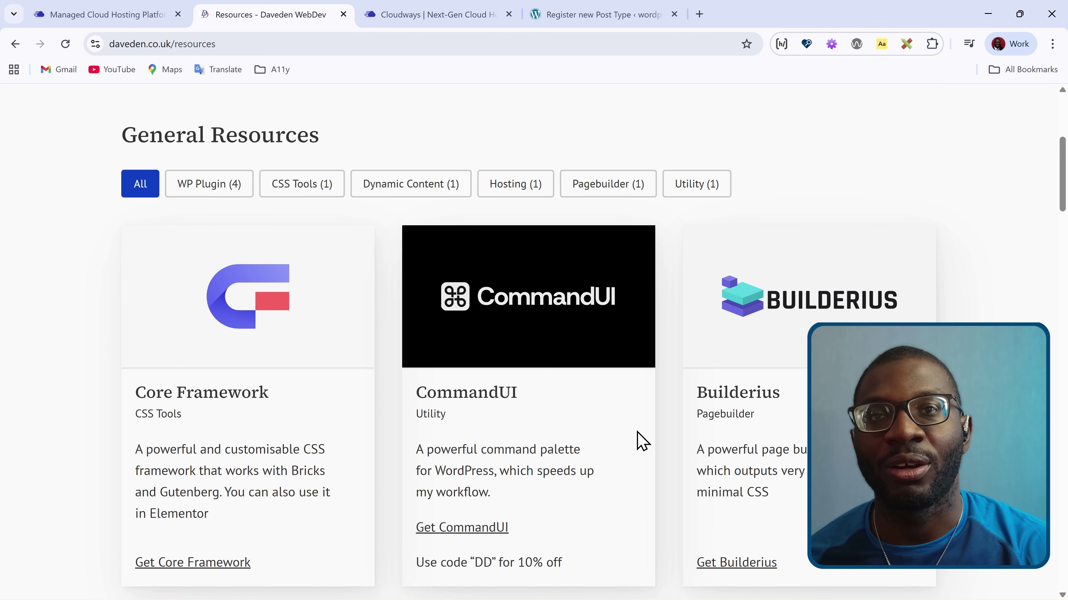
{"action": "left_click", "coordinate": [597, 14]}
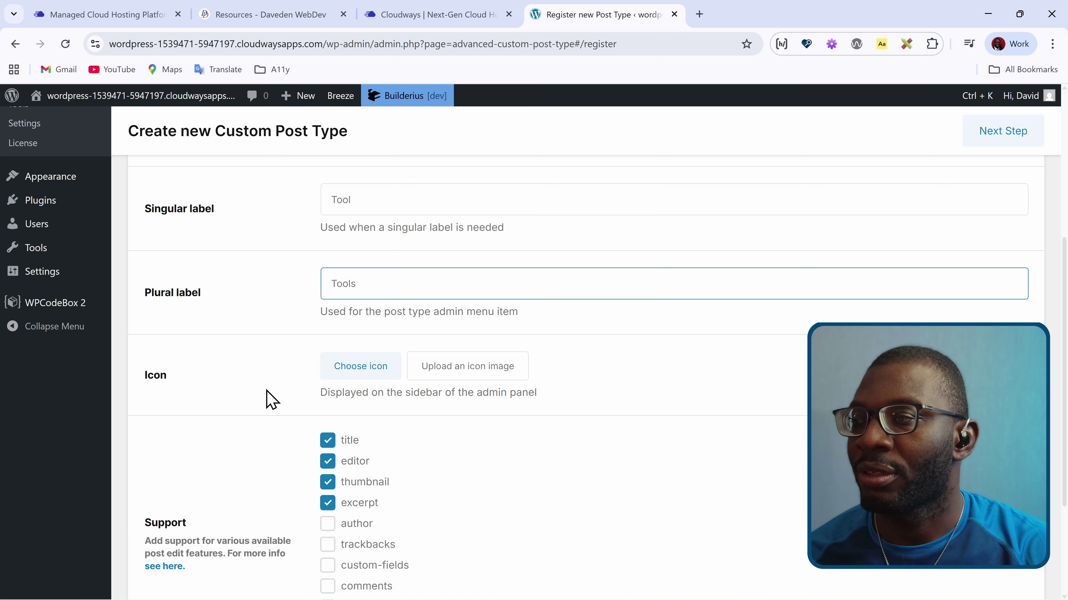
Give the post type the link Dashicon and remove its editor and excerpt support, keeping title and thumbnail
{"action": "left_click", "coordinate": [354, 375]}
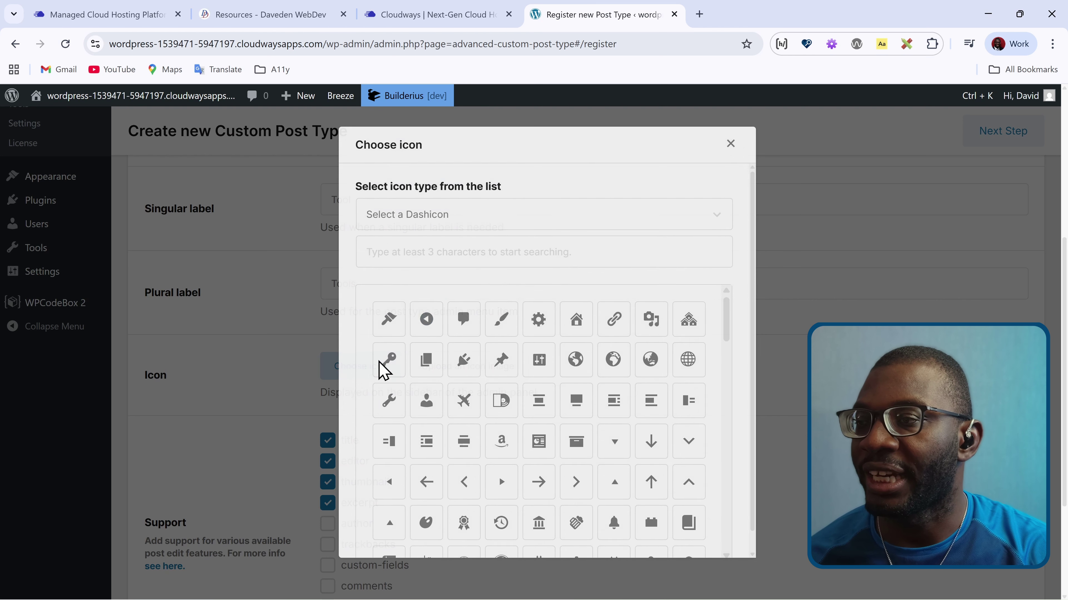
{"action": "left_click", "coordinate": [614, 320]}
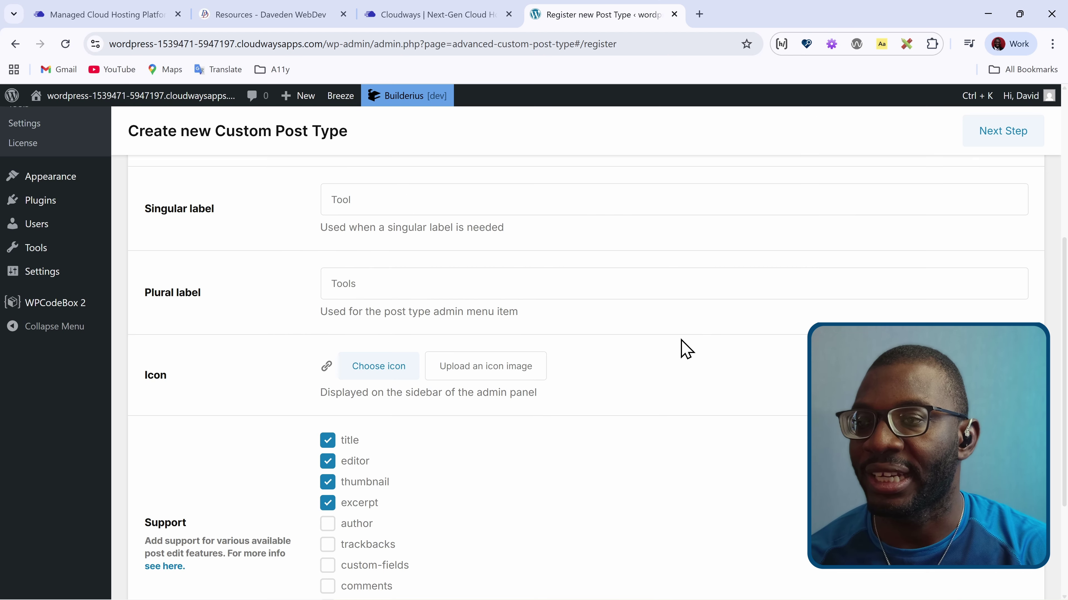
{"action": "scroll", "coordinate": [431, 415], "scroll_direction": "down", "scroll_amount": 3}
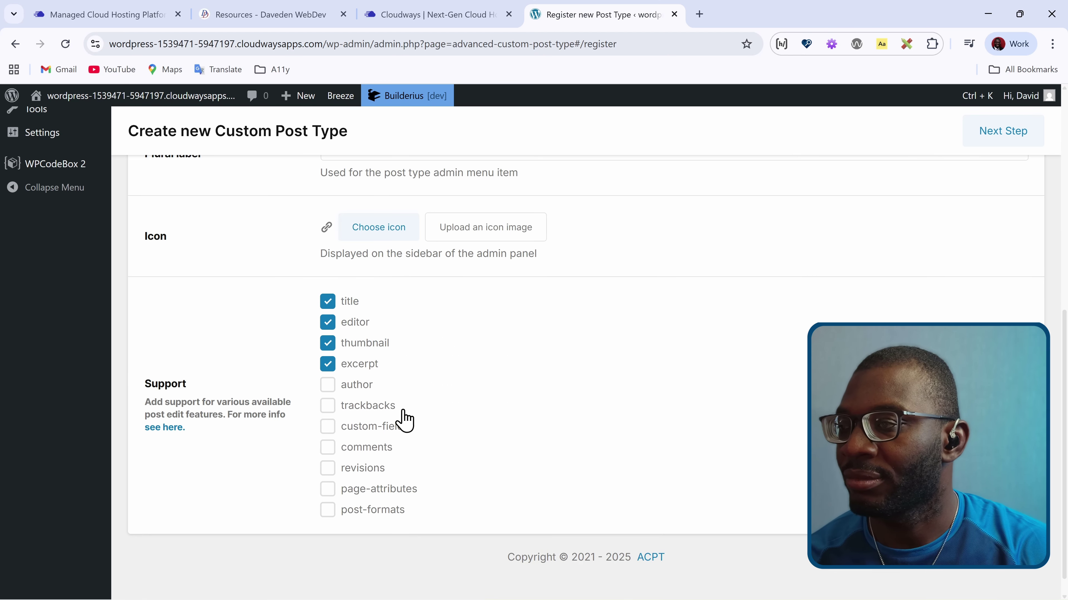
{"action": "left_click", "coordinate": [356, 364]}
{"action": "left_click", "coordinate": [351, 325]}
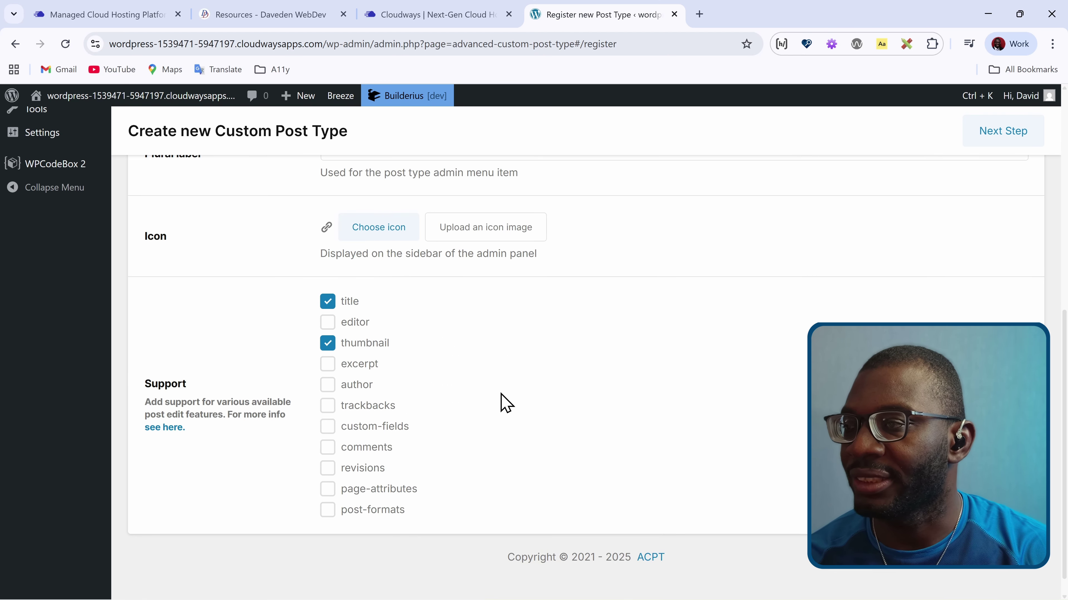
{"action": "scroll", "coordinate": [501, 400], "scroll_direction": "down", "scroll_amount": 1}
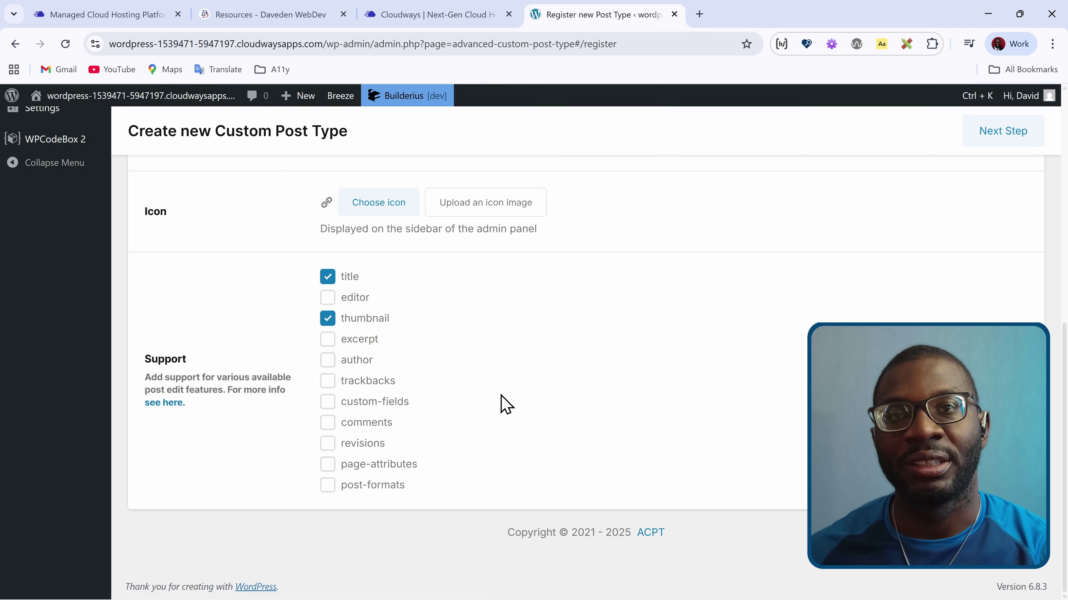
{"action": "scroll", "coordinate": [501, 405], "scroll_direction": "up", "scroll_amount": 10}
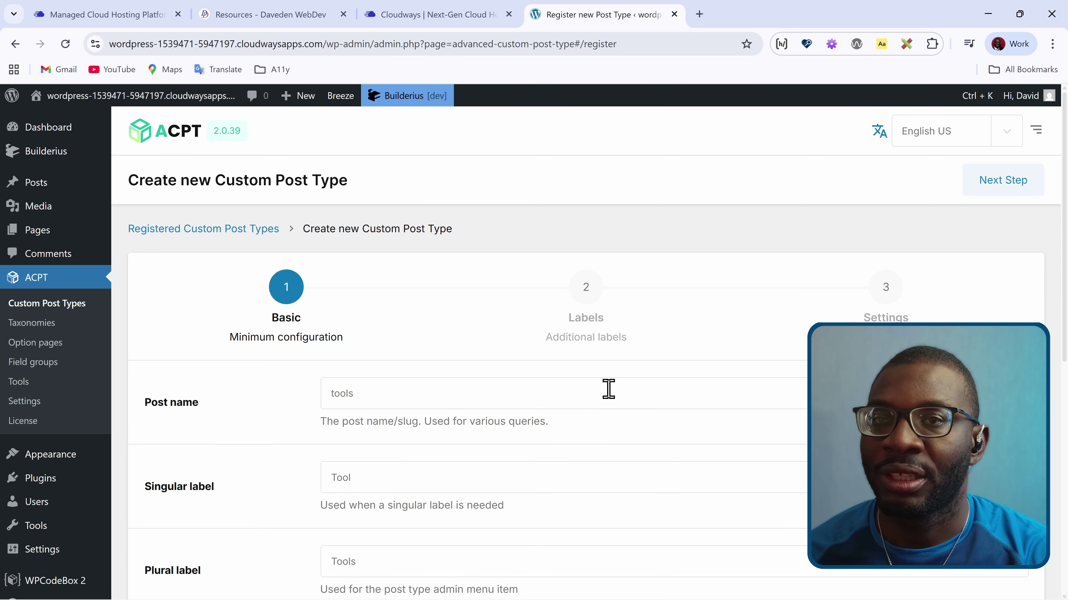
Keep the default additional labels and settings of the Tools post type and save it
{"action": "left_click", "coordinate": [1012, 176]}
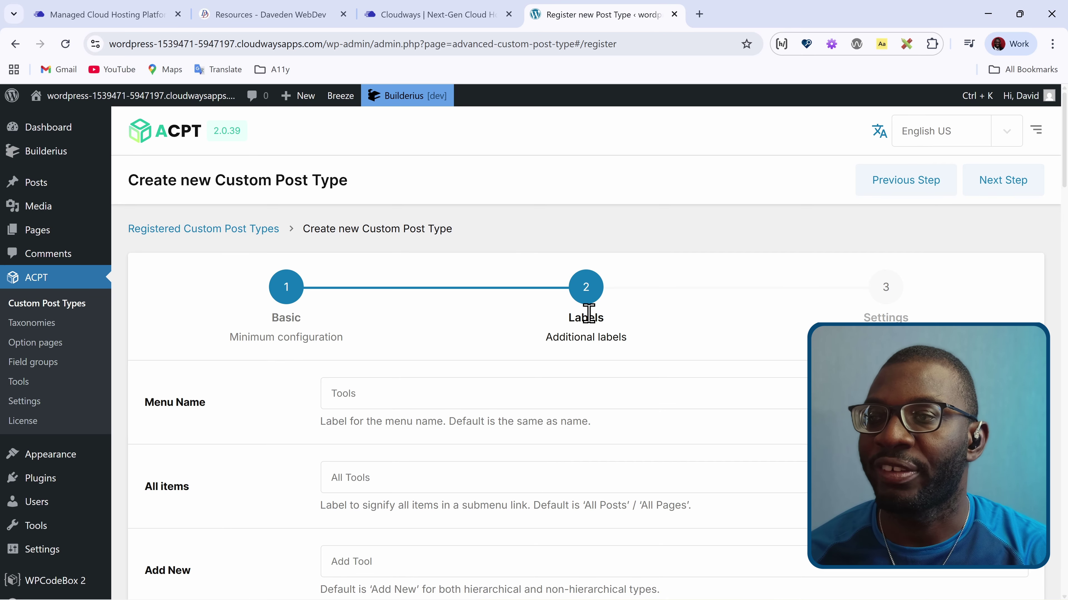
{"action": "left_click", "coordinate": [997, 185]}
{"action": "scroll", "coordinate": [654, 348], "scroll_direction": "down", "scroll_amount": 1}
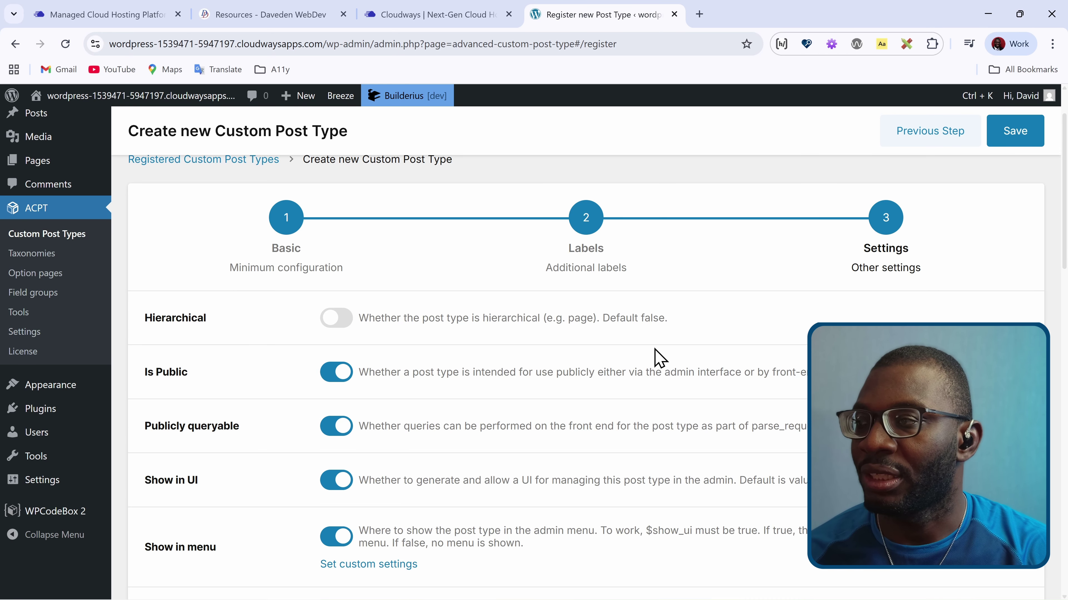
{"action": "scroll", "coordinate": [656, 348], "scroll_direction": "up", "scroll_amount": 1}
{"action": "left_click", "coordinate": [1025, 185]}
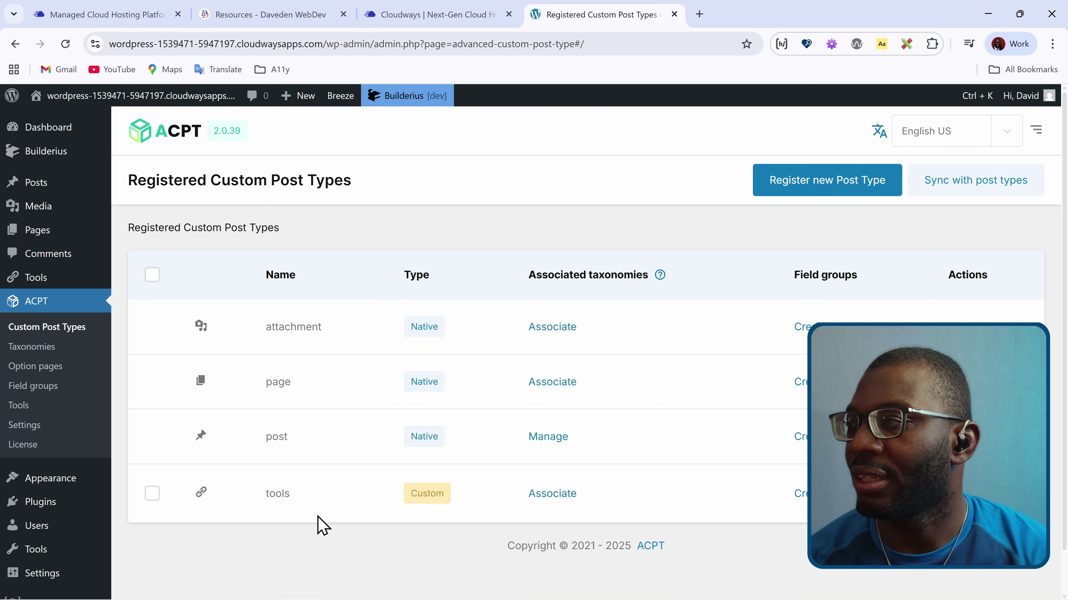
Start a new ACPT taxonomy with the slug tool-type, singular label Tool Type and plural label Tool Types
{"action": "left_click", "coordinate": [77, 353]}
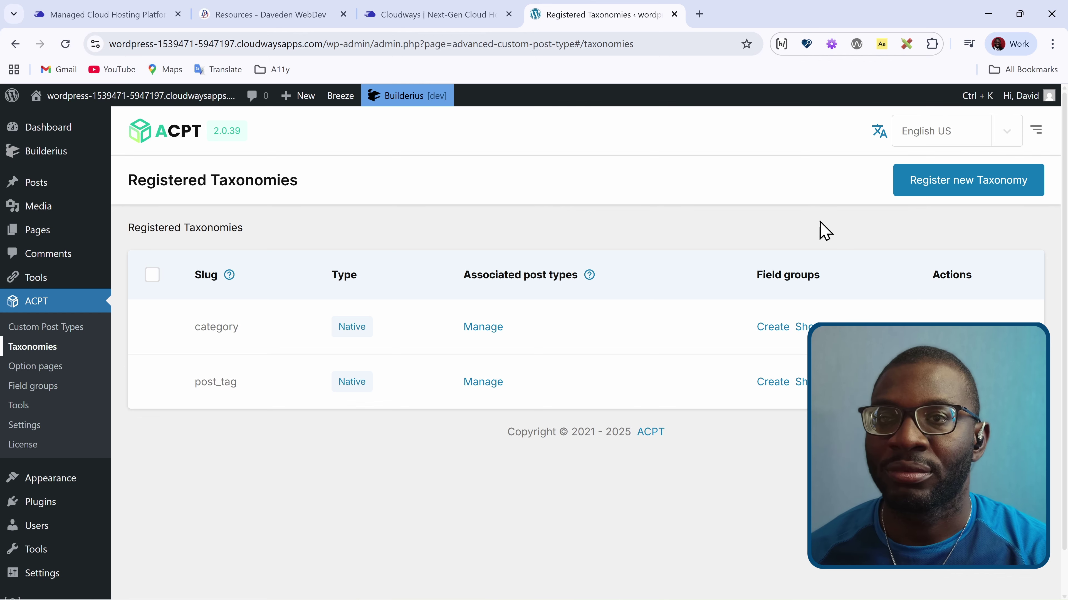
{"action": "left_click", "coordinate": [933, 198]}
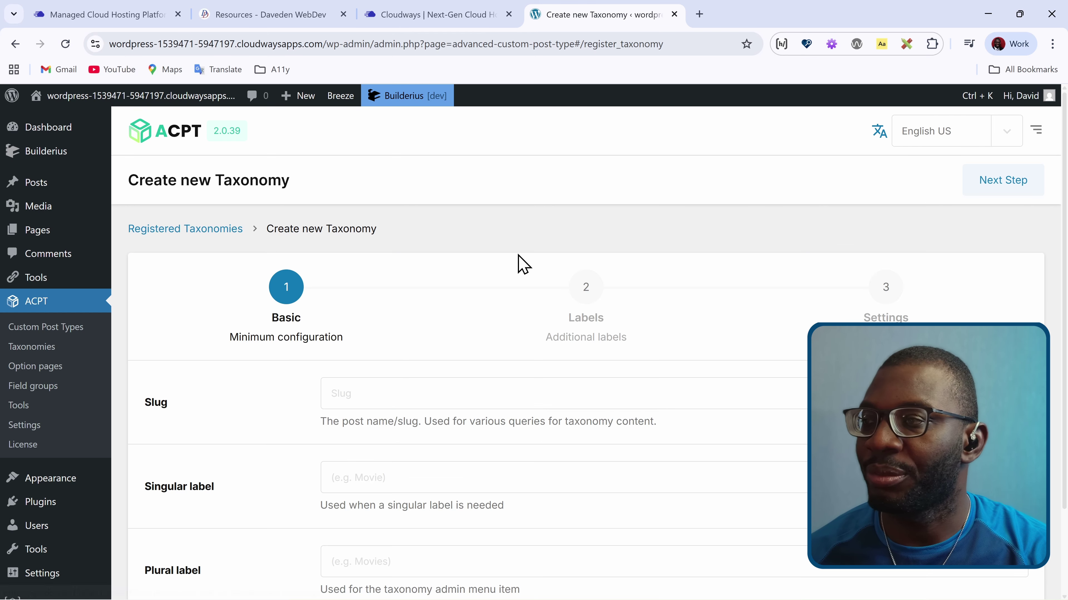
{"action": "left_click", "coordinate": [365, 395]}
{"action": "type", "text": "tool-type"}
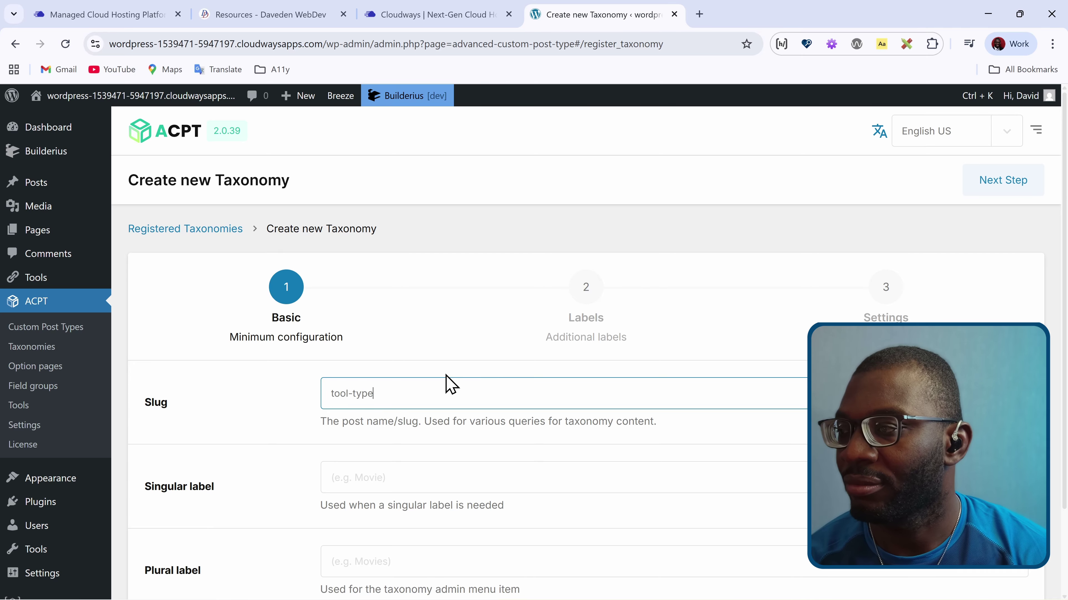
{"action": "key", "text": "Tab"}
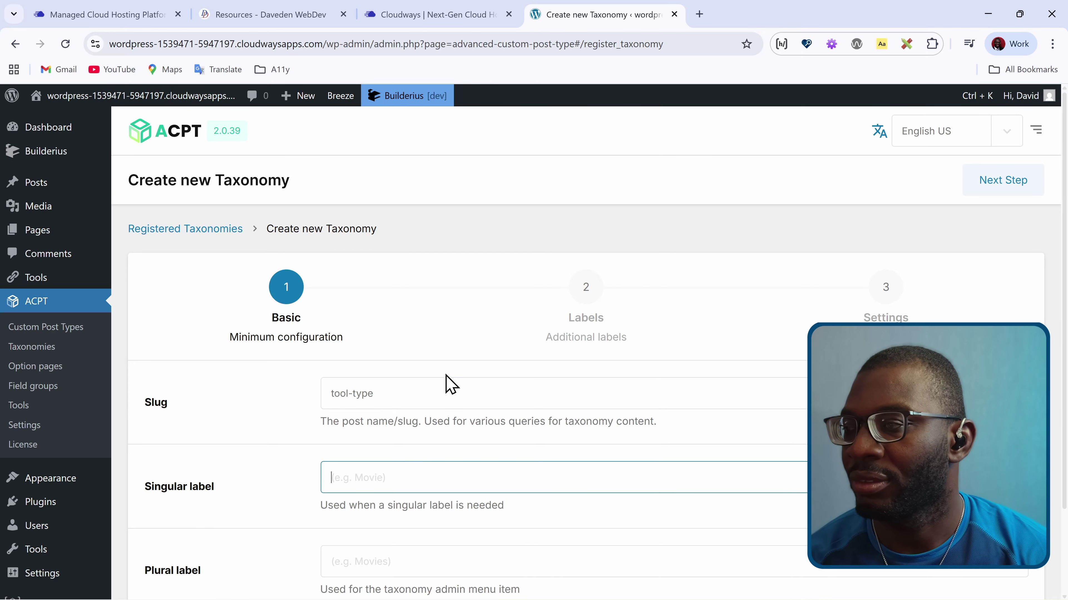
{"action": "type", "text": "Tool Type"}
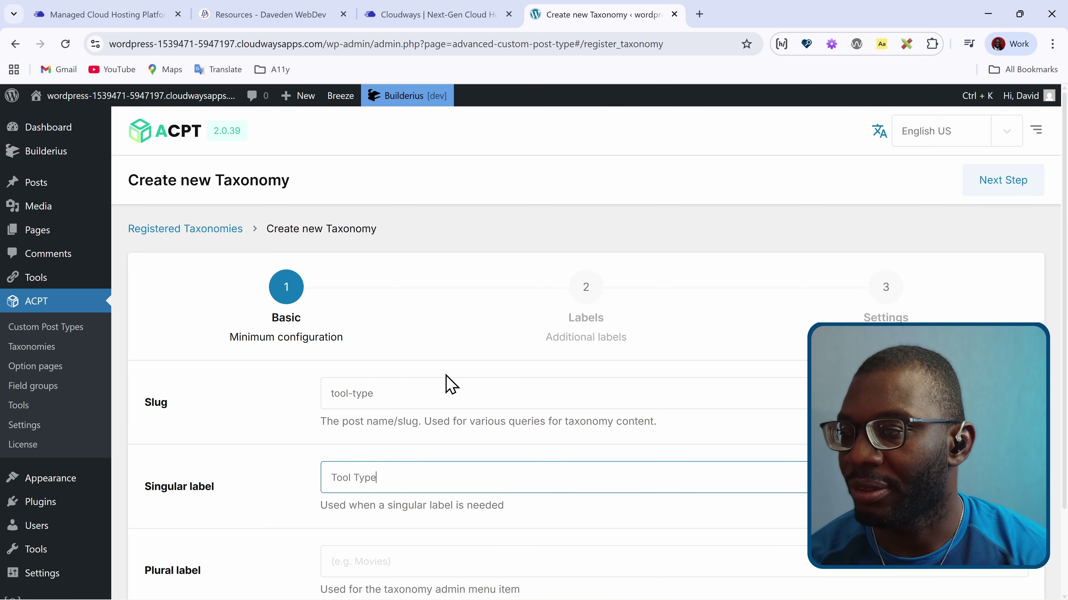
{"action": "key", "text": "Tab"}
{"action": "type", "text": "Tool T"}
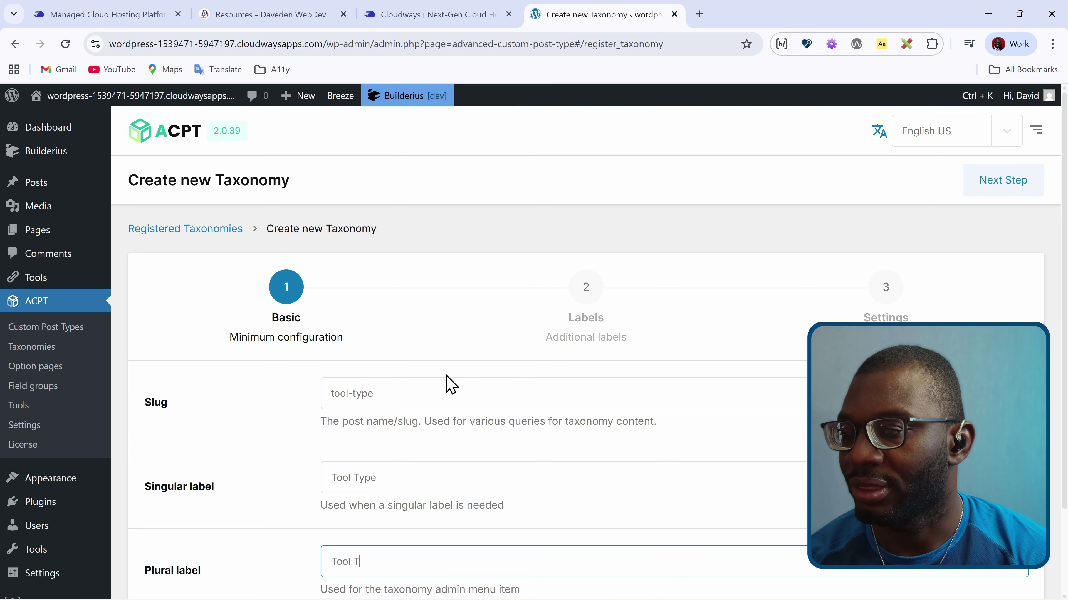
Save the Tool Type taxonomy with its default labels and settings, and associate it with the tools post type
{"action": "scroll", "coordinate": [450, 383], "scroll_direction": "down", "scroll_amount": 3}
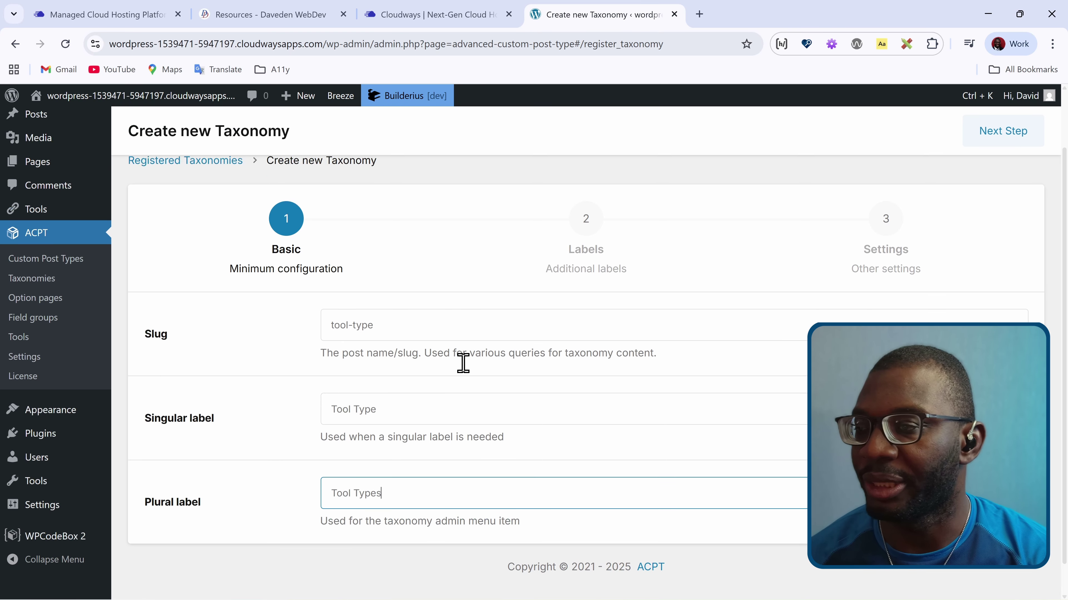
{"action": "left_click", "coordinate": [996, 137]}
{"action": "left_click", "coordinate": [1012, 185]}
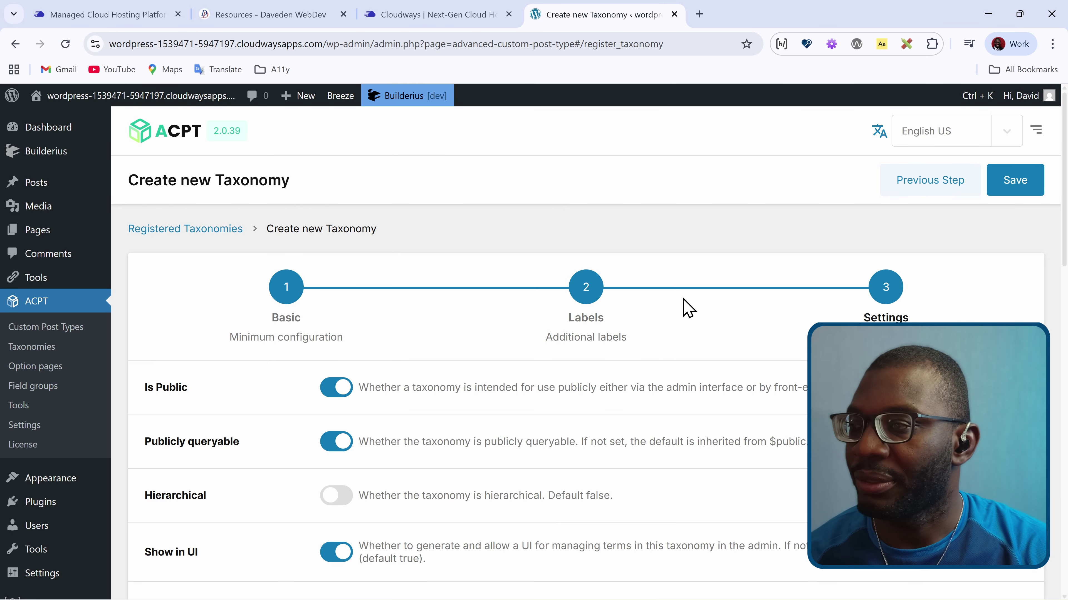
{"action": "scroll", "coordinate": [670, 417], "scroll_direction": "down", "scroll_amount": 10}
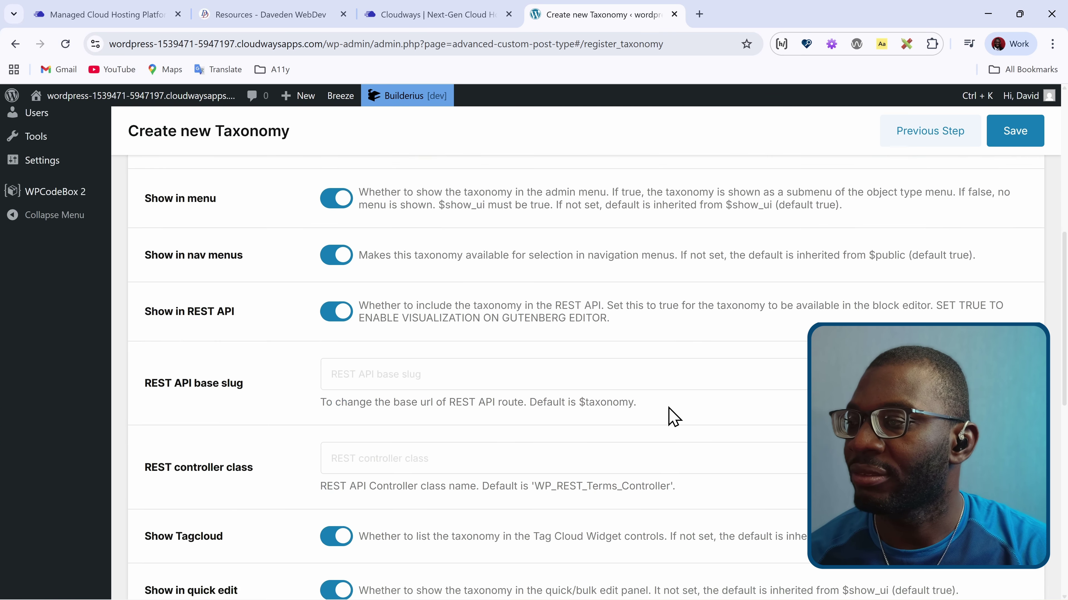
{"action": "scroll", "coordinate": [674, 416], "scroll_direction": "down", "scroll_amount": 5}
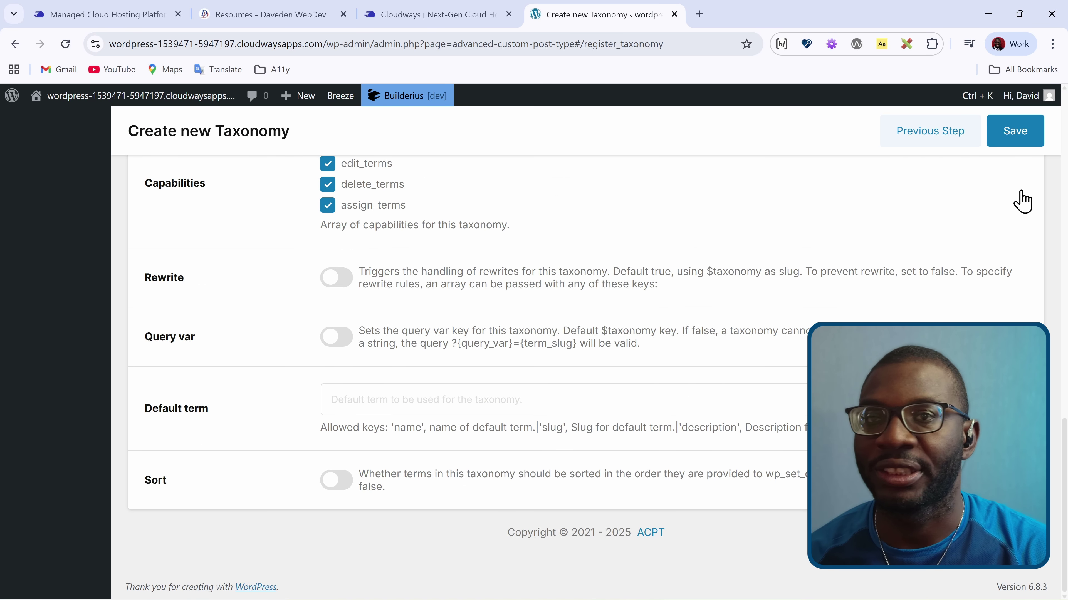
{"action": "scroll", "coordinate": [1028, 143], "scroll_direction": "up", "scroll_amount": 5}
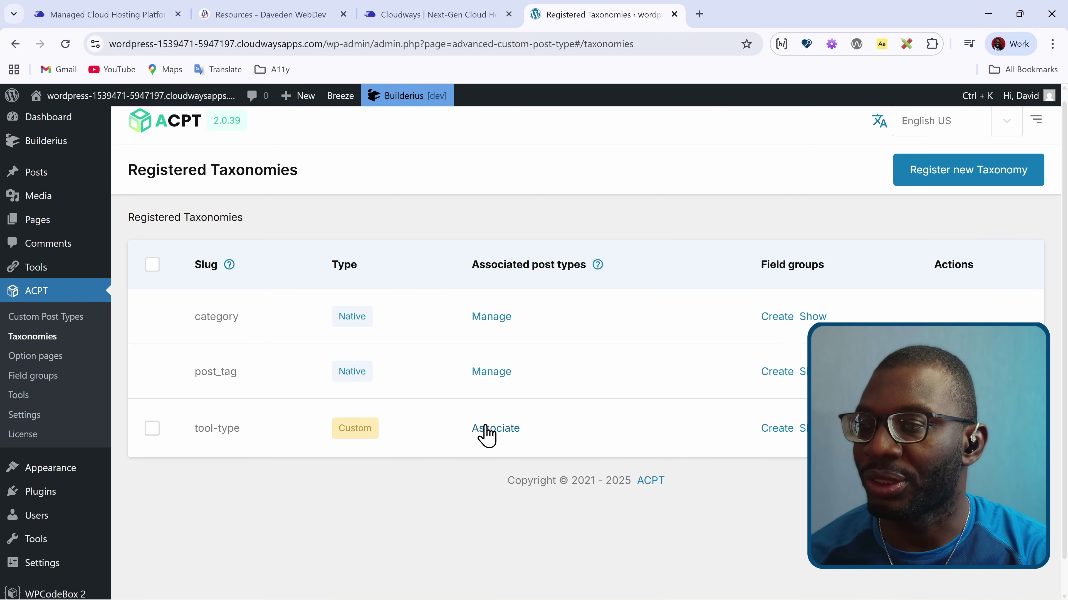
{"action": "left_click", "coordinate": [496, 436]}
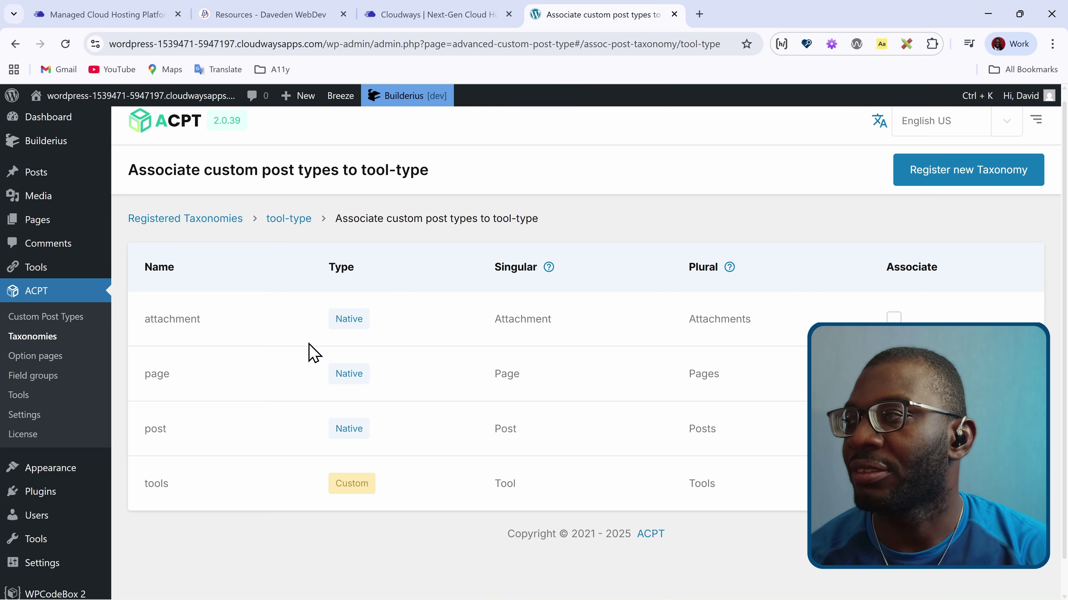
{"action": "scroll", "coordinate": [79, 267], "scroll_direction": "down", "scroll_amount": 1}
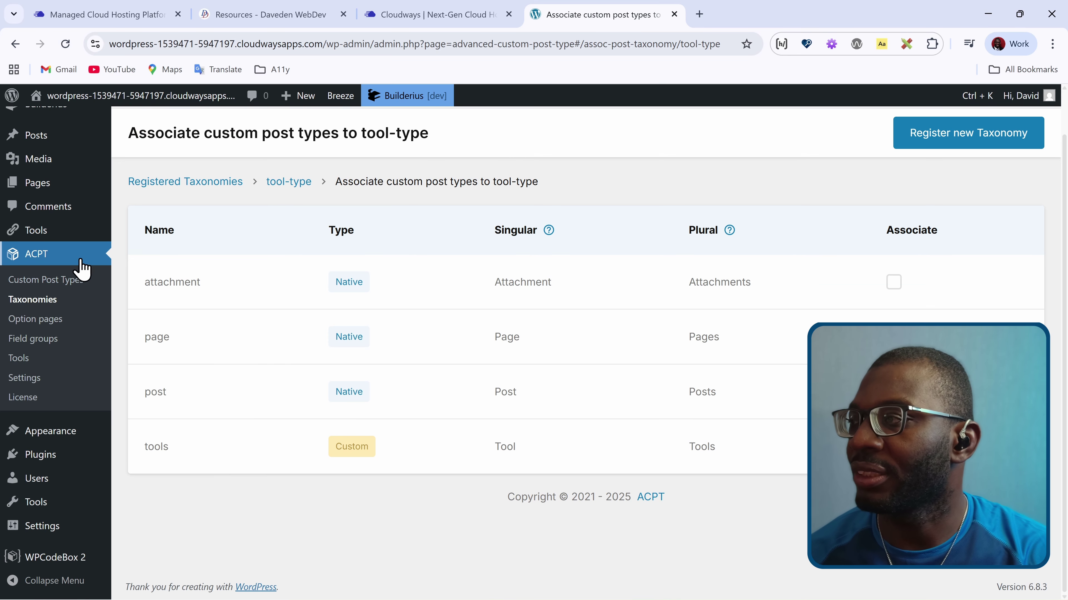
Add a new tool titled Cloudways, enter Hosting as a new tool type for it, and publish it
{"action": "left_click", "coordinate": [58, 239]}
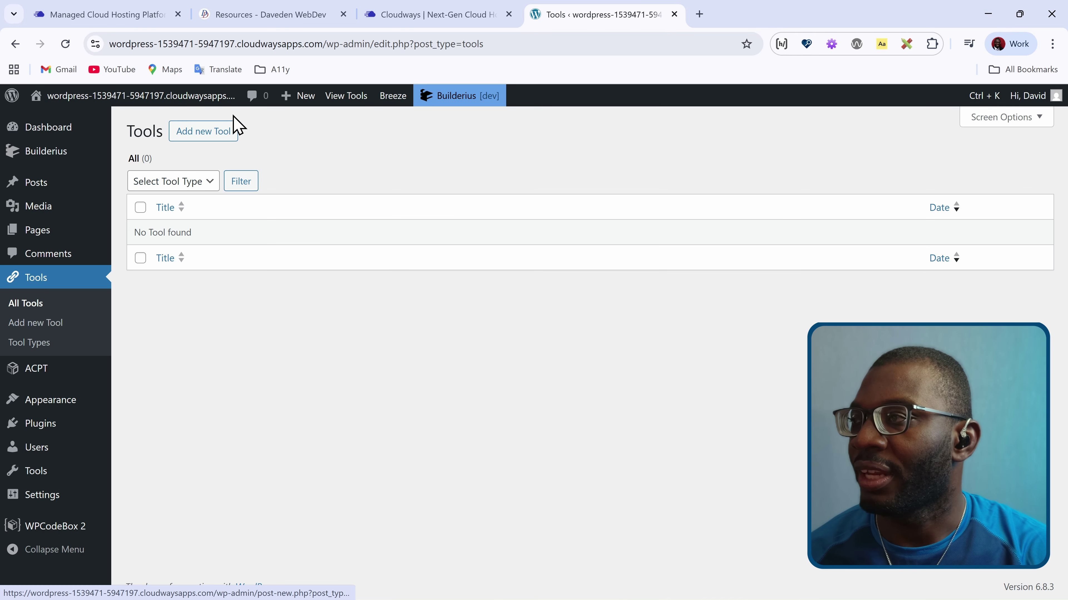
{"action": "left_click", "coordinate": [207, 137]}
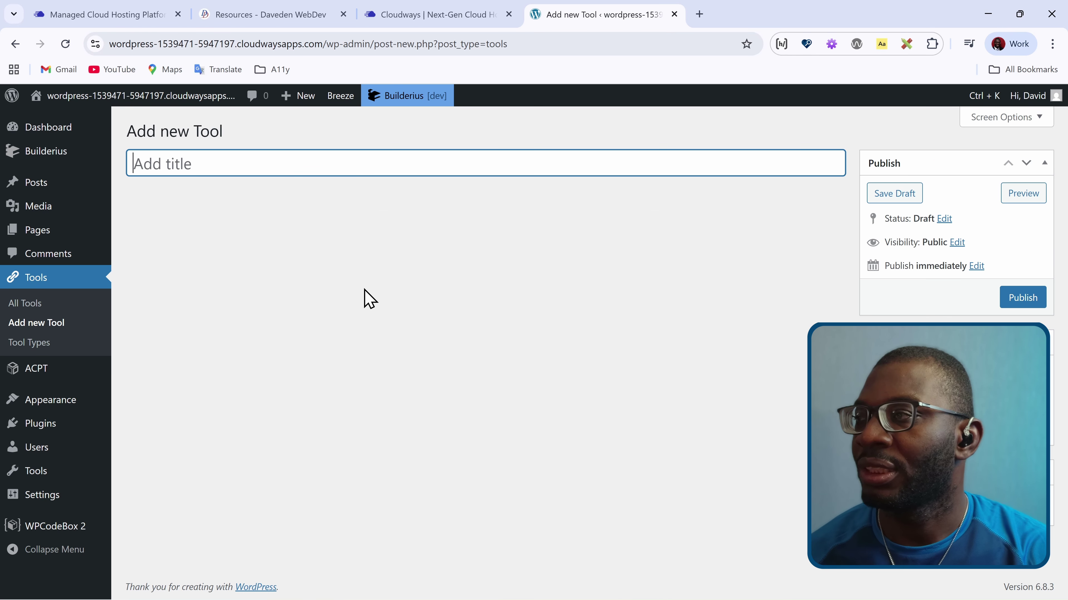
{"action": "type", "text": "Cloudways"}
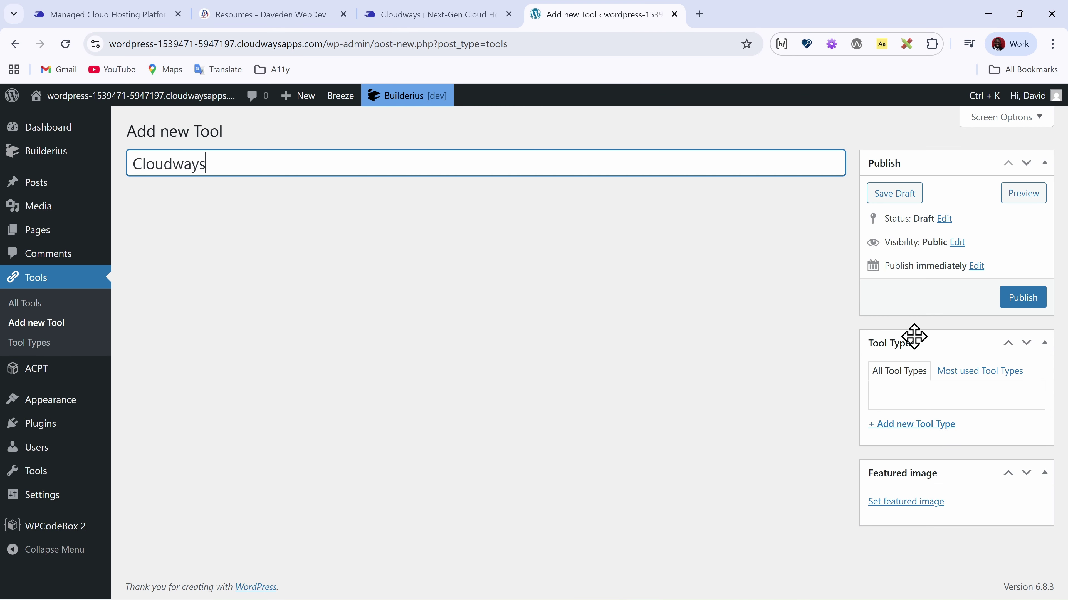
{"action": "left_click", "coordinate": [903, 410]}
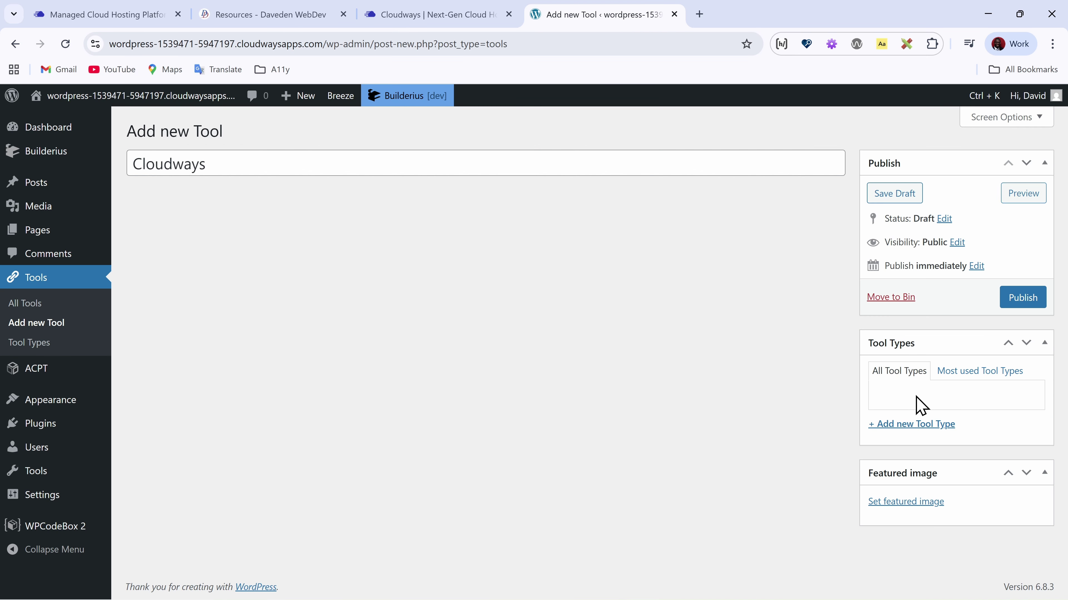
{"action": "left_click", "coordinate": [912, 424]}
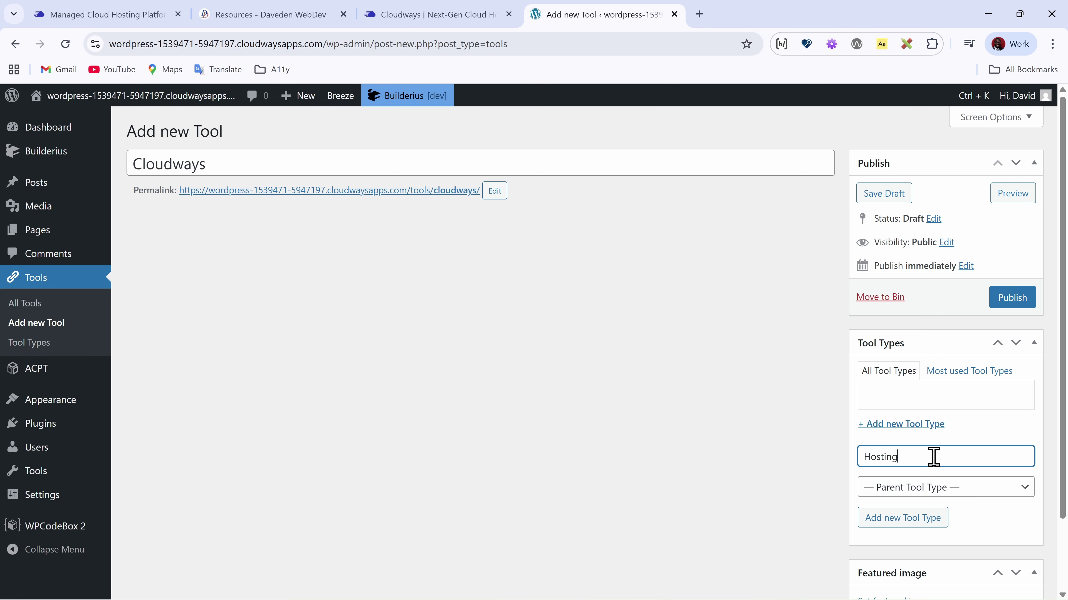
{"action": "left_click", "coordinate": [1013, 302]}
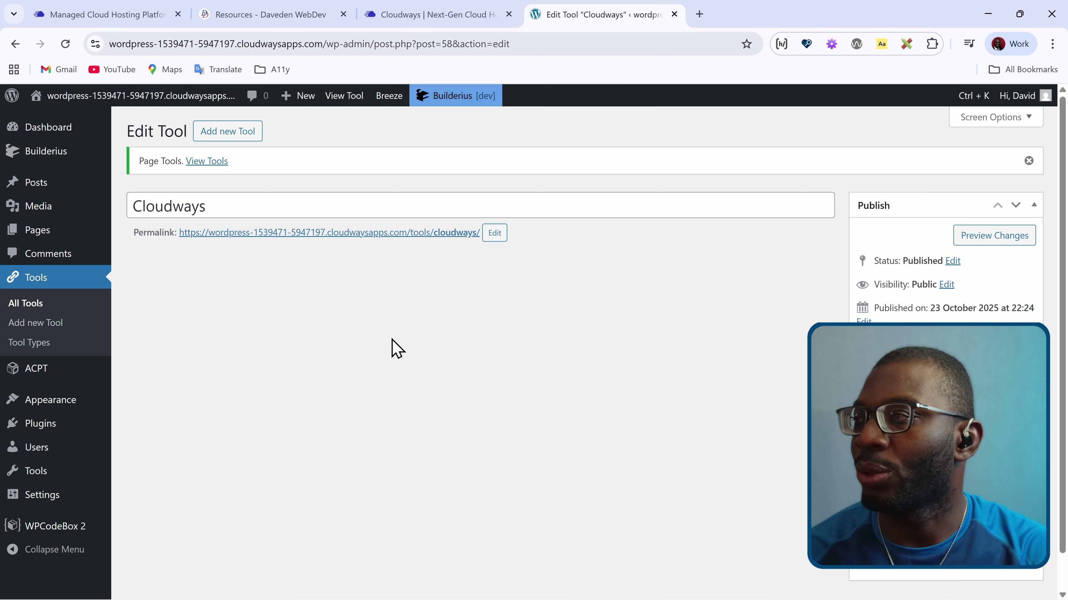
Start a new Builderius template for Custom Posts with advanced settings and title it Tools single
{"action": "mouse_move", "coordinate": [63, 157]}
{"action": "left_click", "coordinate": [144, 173]}
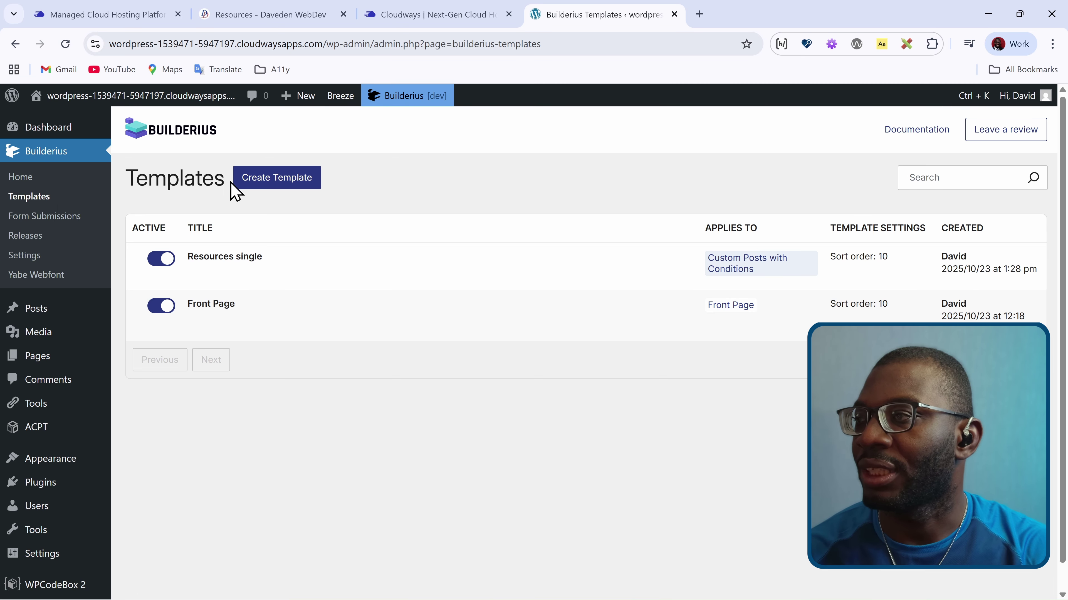
{"action": "left_click", "coordinate": [277, 179]}
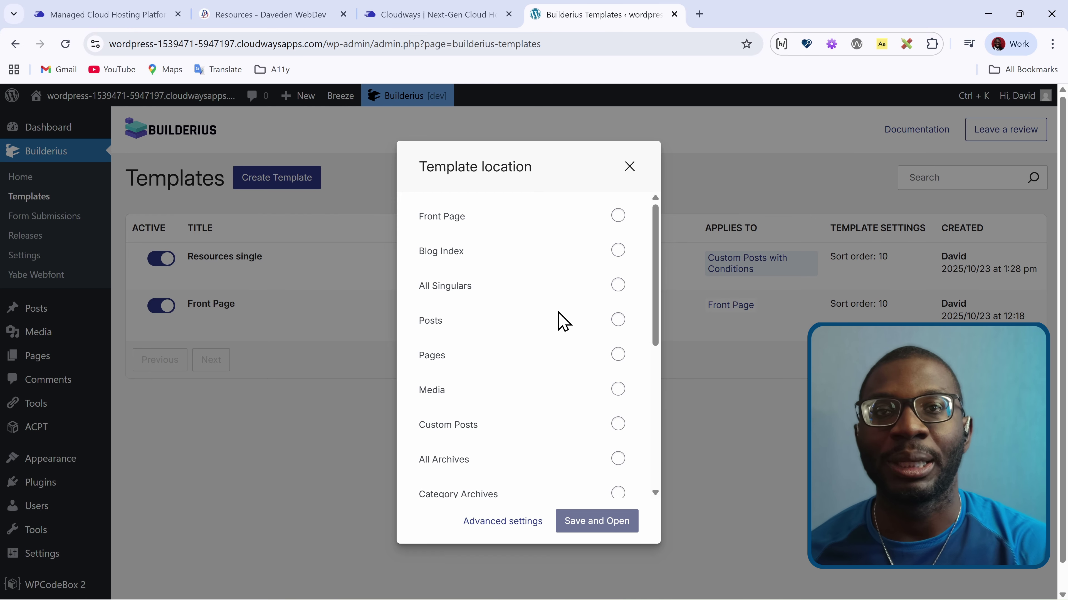
{"action": "scroll", "coordinate": [563, 322], "scroll_direction": "down", "scroll_amount": 5}
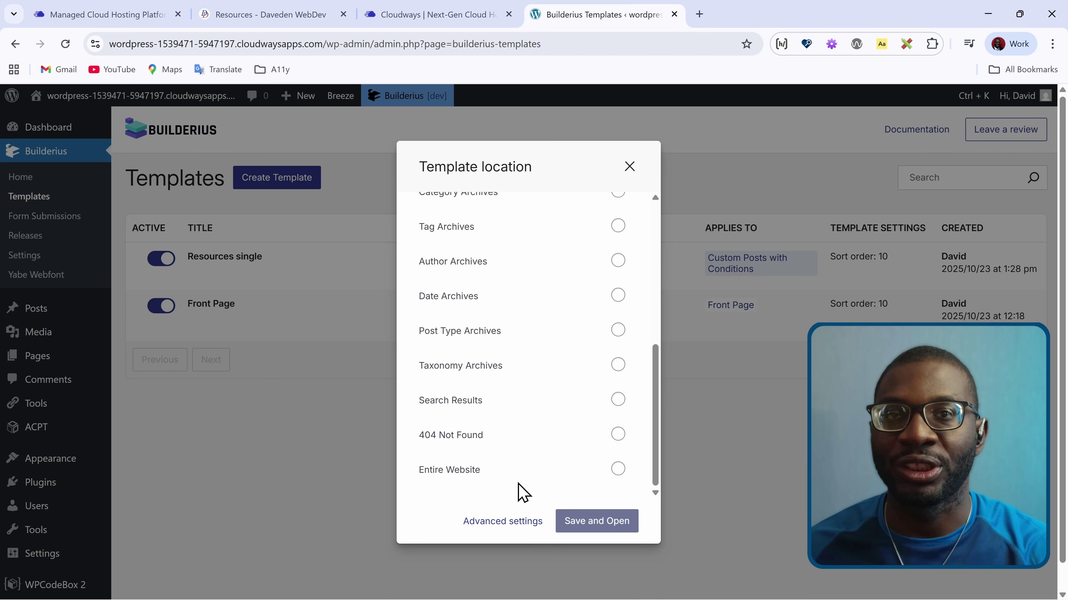
{"action": "scroll", "coordinate": [523, 492], "scroll_direction": "up", "scroll_amount": 6}
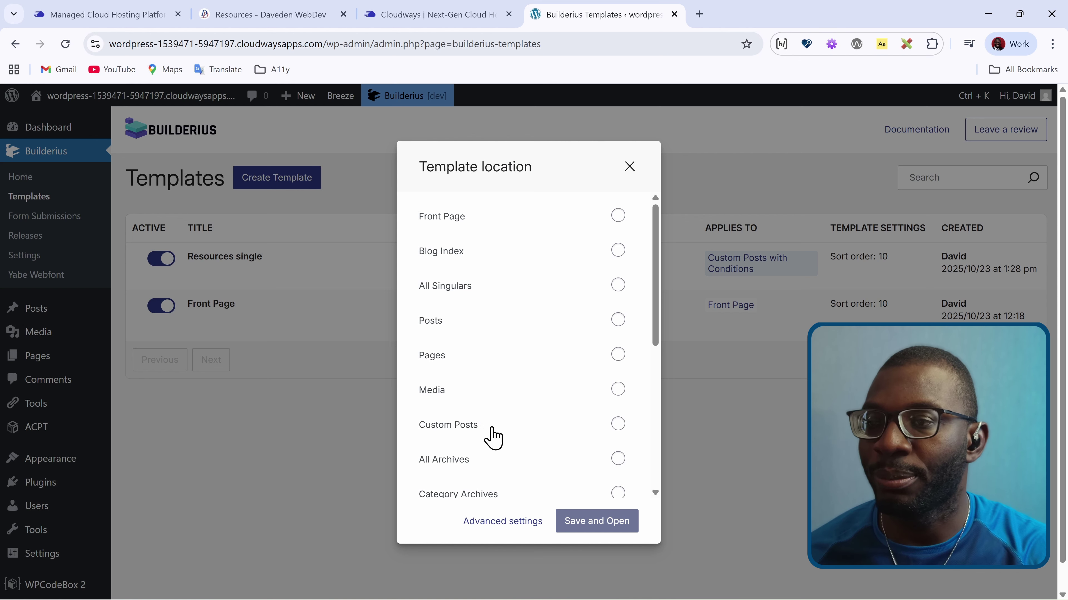
{"action": "left_click", "coordinate": [619, 426]}
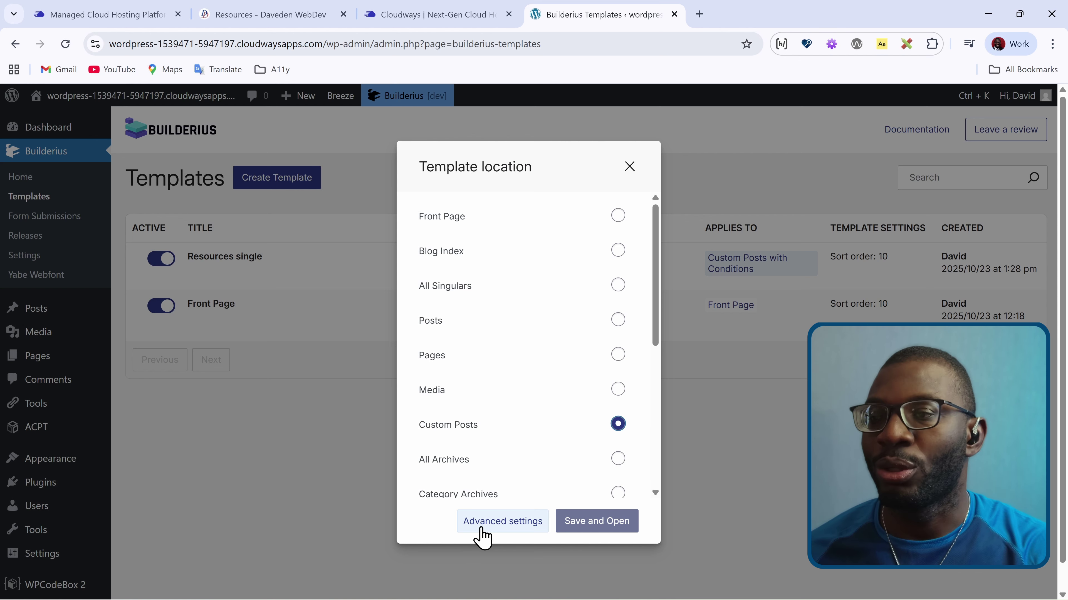
{"action": "left_click", "coordinate": [492, 527]}
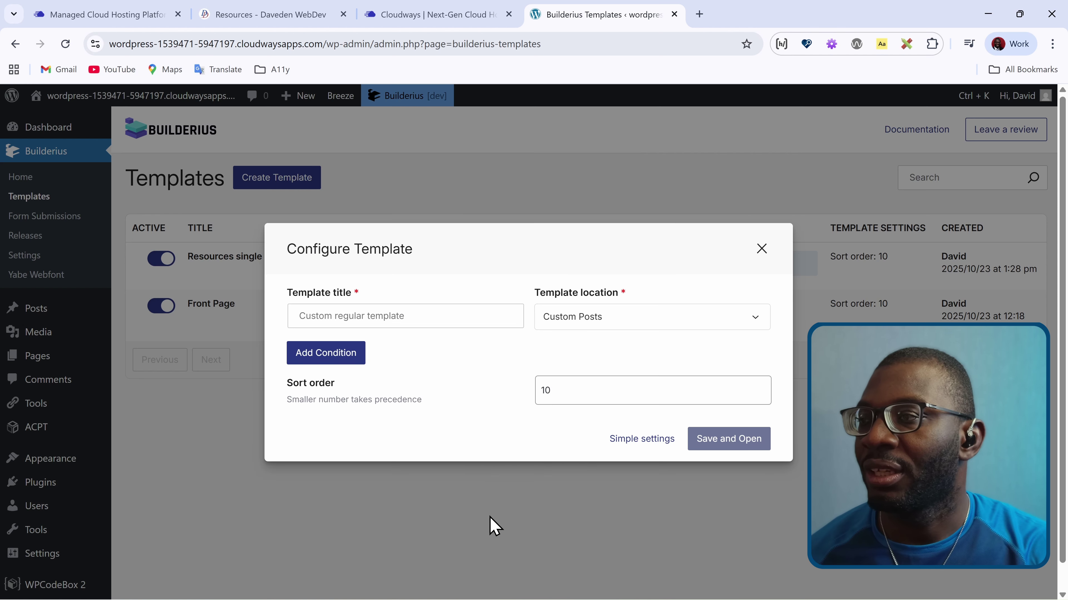
{"action": "left_click", "coordinate": [387, 315]}
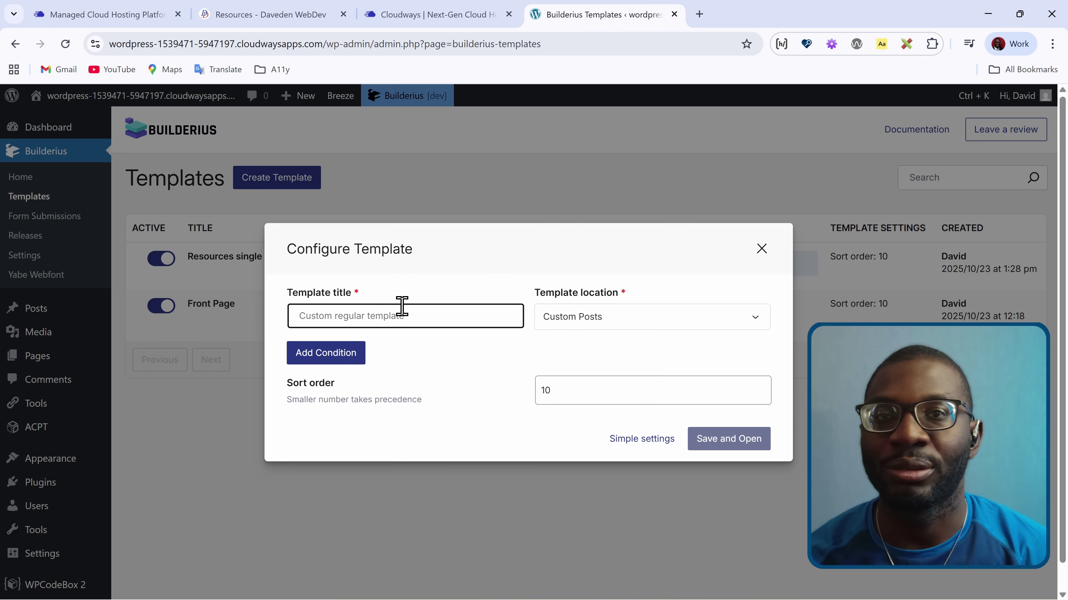
{"action": "type", "text": "Tools single"}
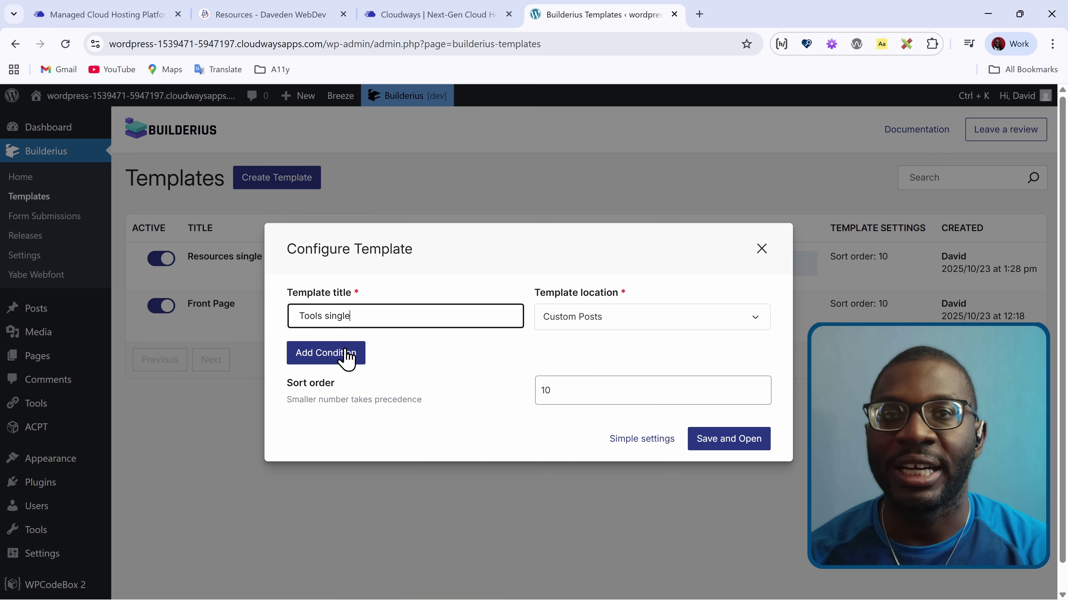
Add the condition Post Type Is Tools to the template, then save it and open it in the builder
{"action": "left_click", "coordinate": [345, 357]}
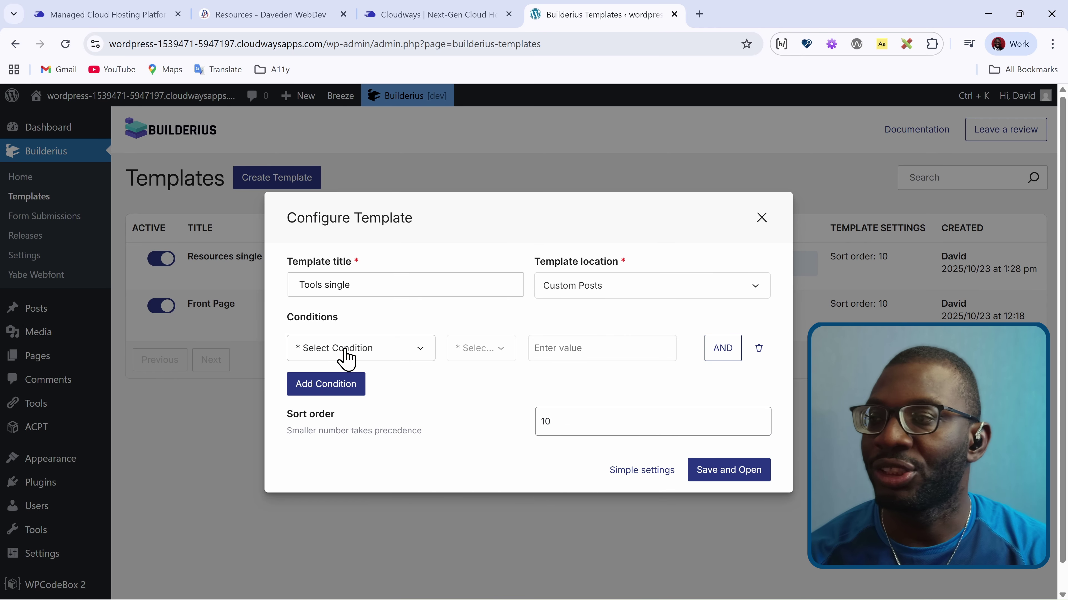
{"action": "left_click", "coordinate": [390, 355]}
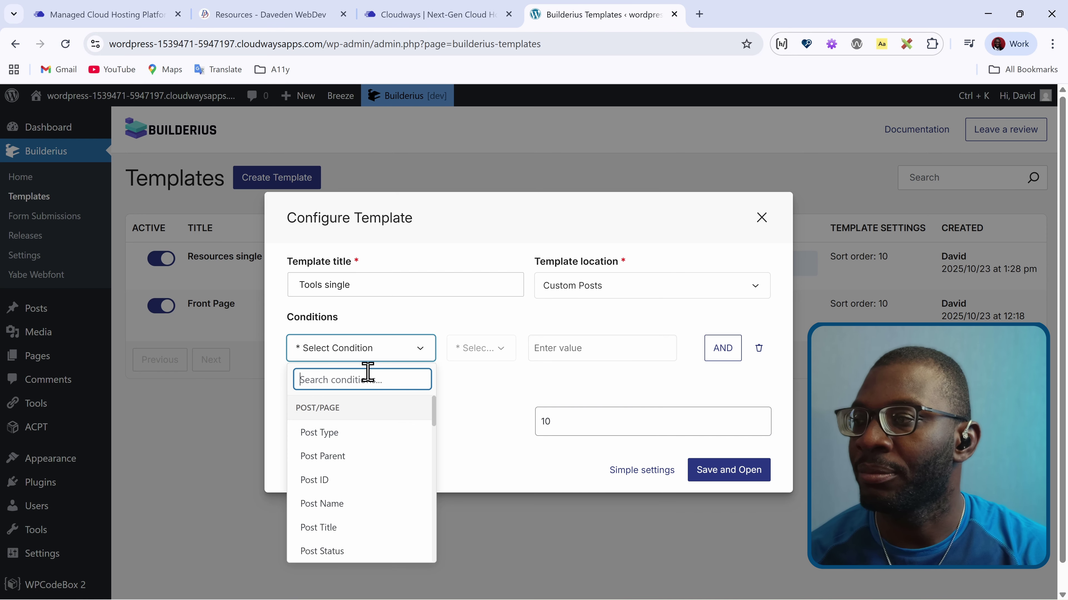
{"action": "left_click", "coordinate": [335, 434]}
{"action": "left_click", "coordinate": [598, 358]}
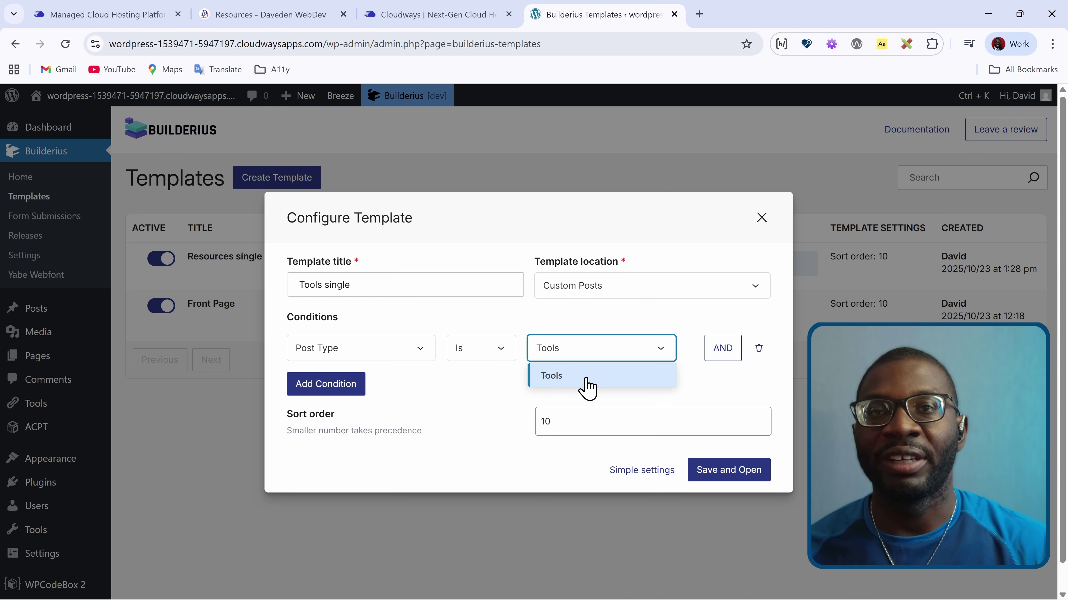
{"action": "left_click", "coordinate": [587, 379]}
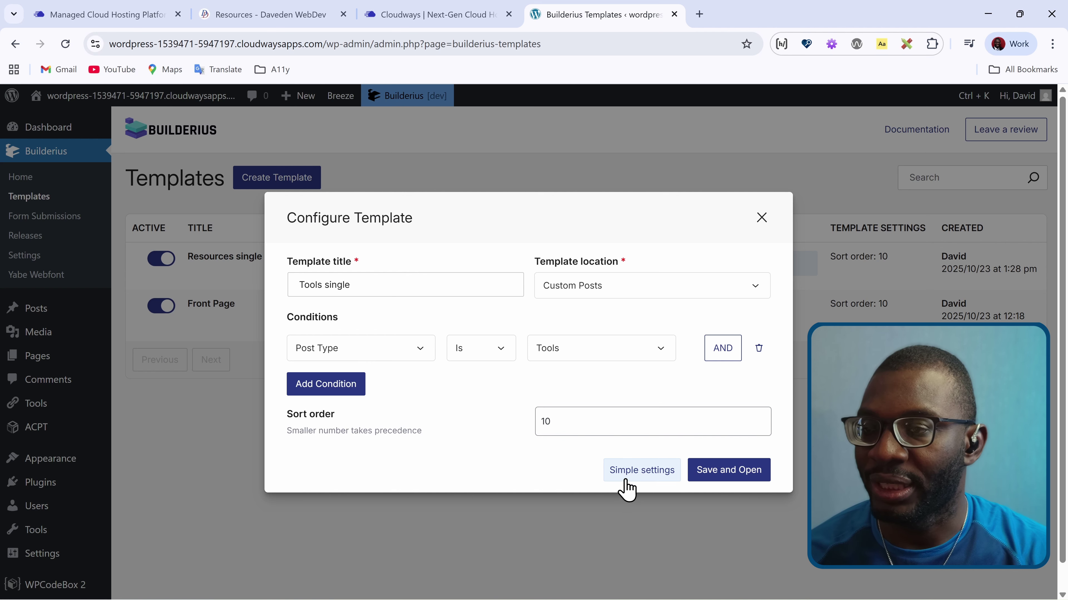
{"action": "left_click", "coordinate": [728, 474]}
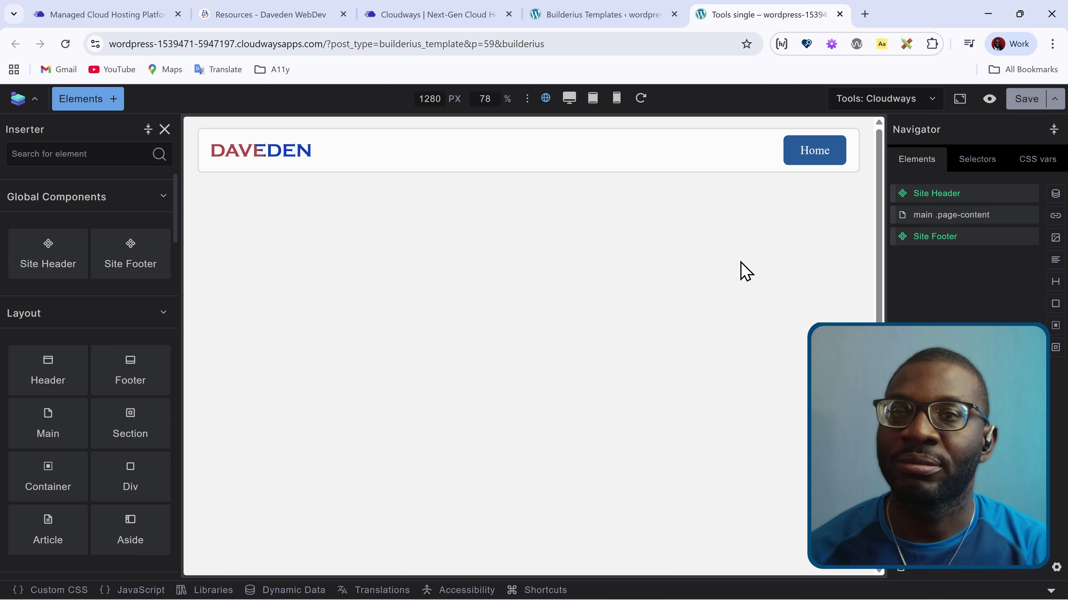
Insert a section with a container into the main page-content element and add a heading inside the container
{"action": "left_click", "coordinate": [950, 217]}
{"action": "left_click", "coordinate": [1054, 348]}
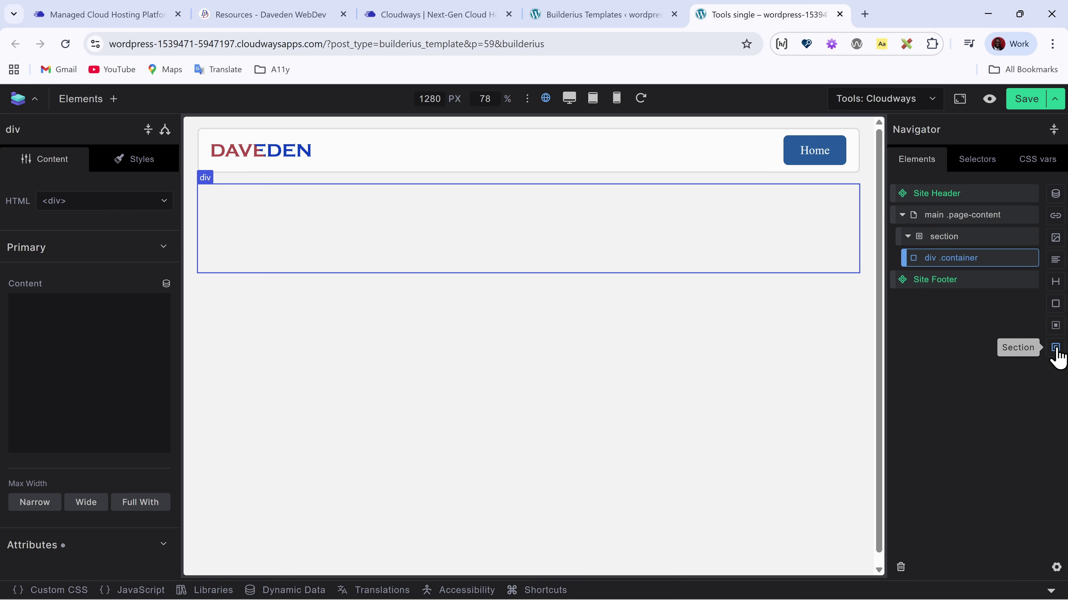
{"action": "left_click", "coordinate": [1055, 281]}
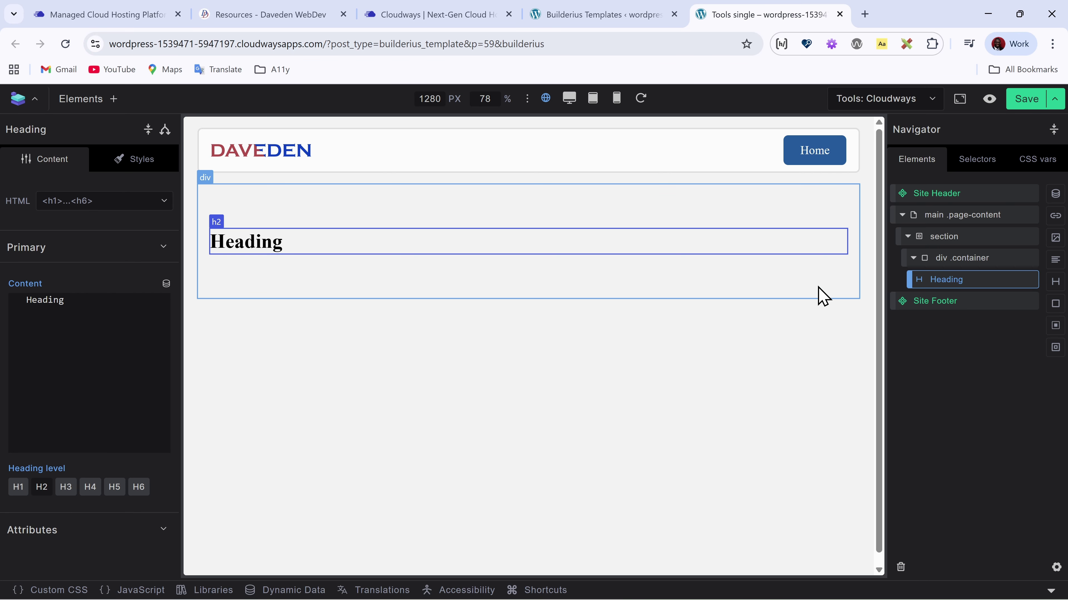
Replace the heading's text with the dynamic post title tag [[wp.post.title]], set its level to H1, and save the template
{"action": "double_click", "coordinate": [131, 302]}
{"action": "key", "text": "BackSpace"}
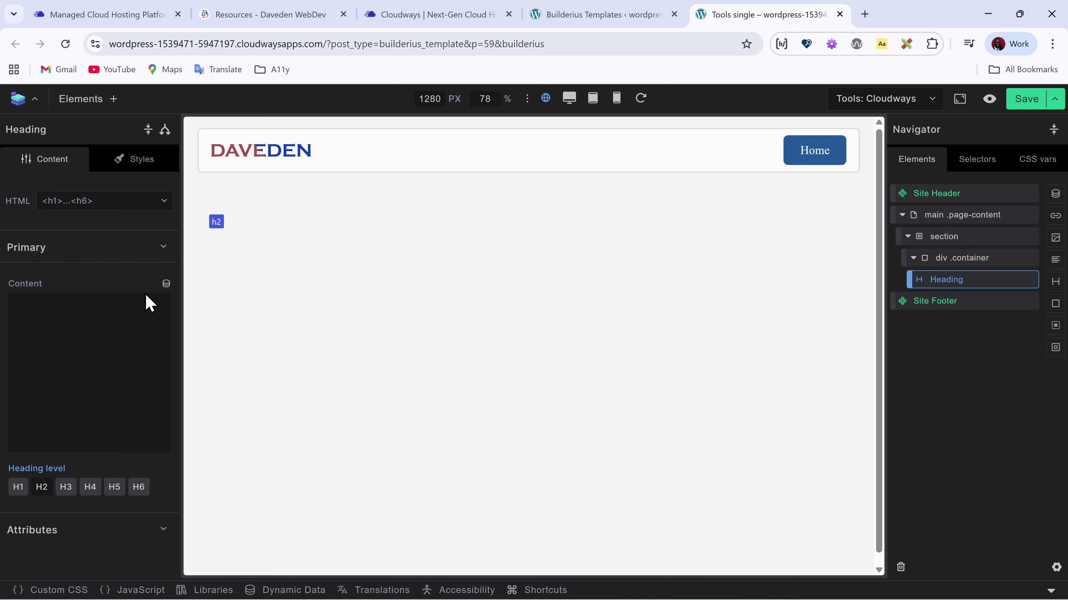
{"action": "left_click", "coordinate": [166, 285]}
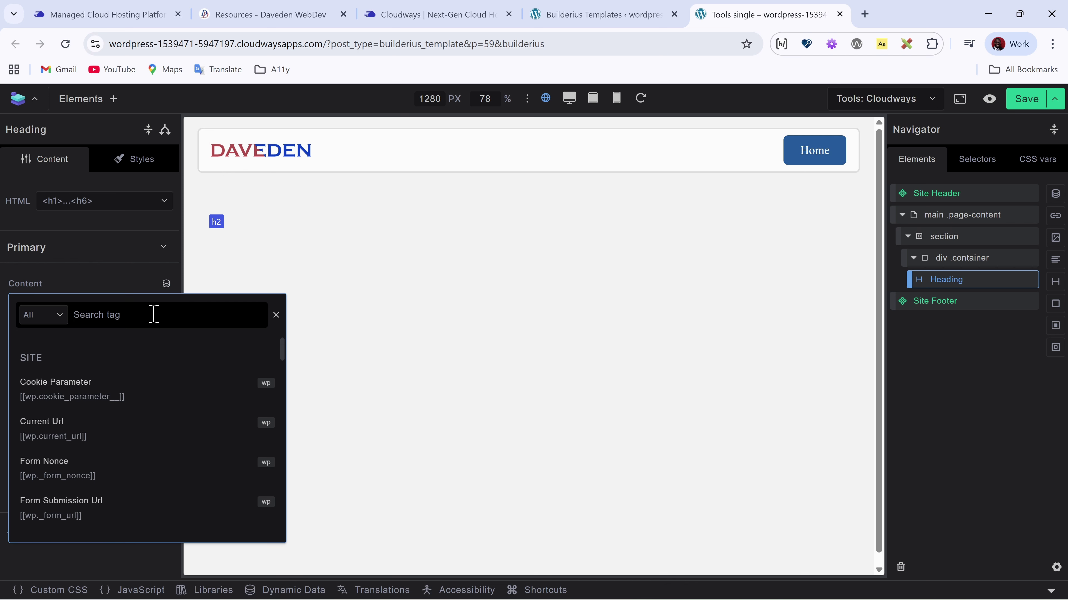
{"action": "type", "text": "title"}
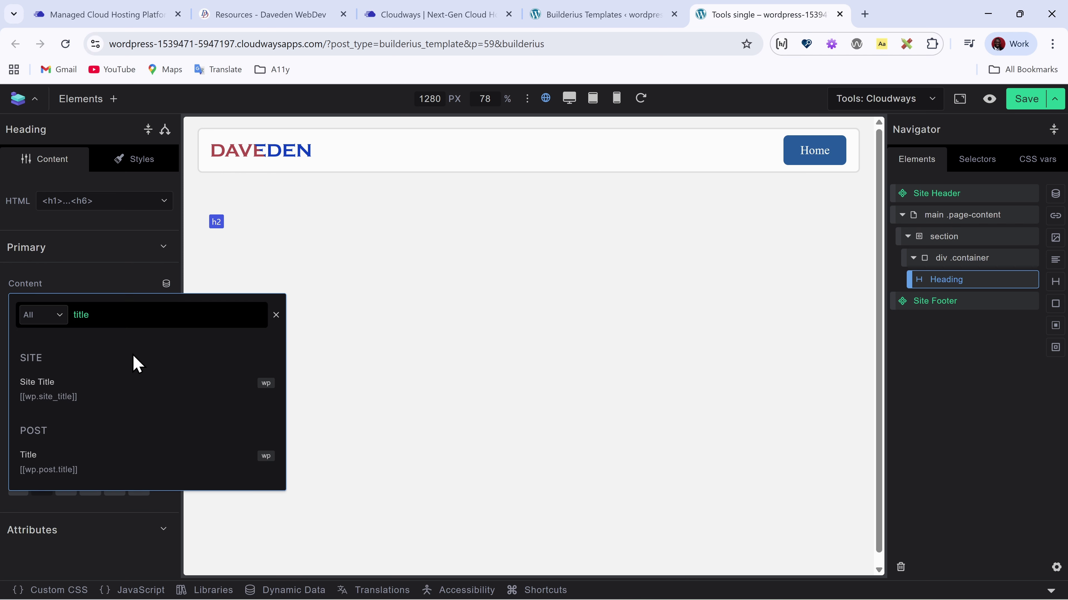
{"action": "left_click", "coordinate": [49, 459]}
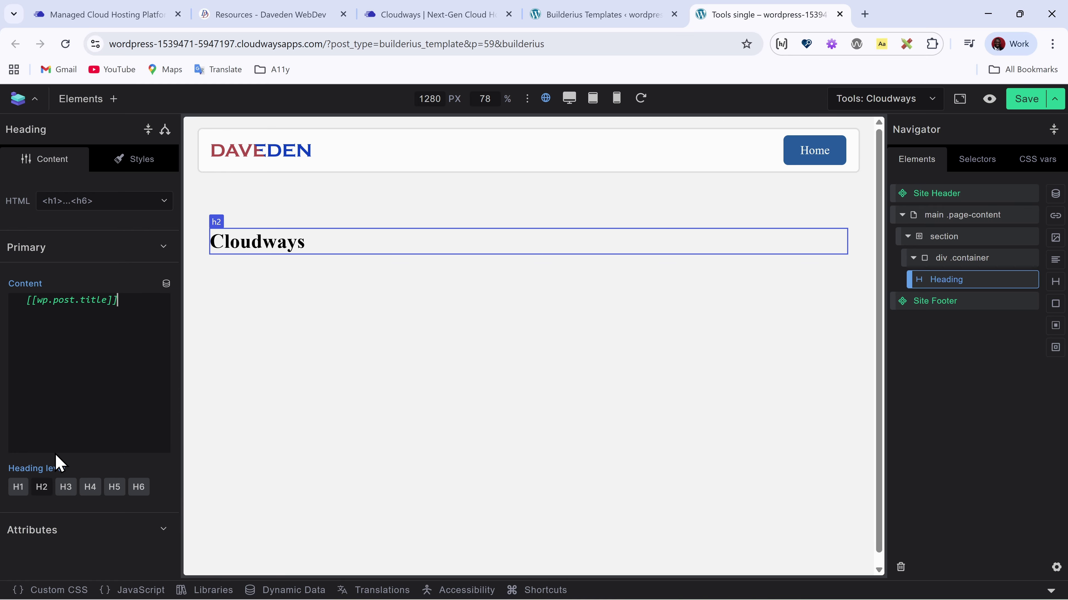
{"action": "left_click", "coordinate": [19, 487]}
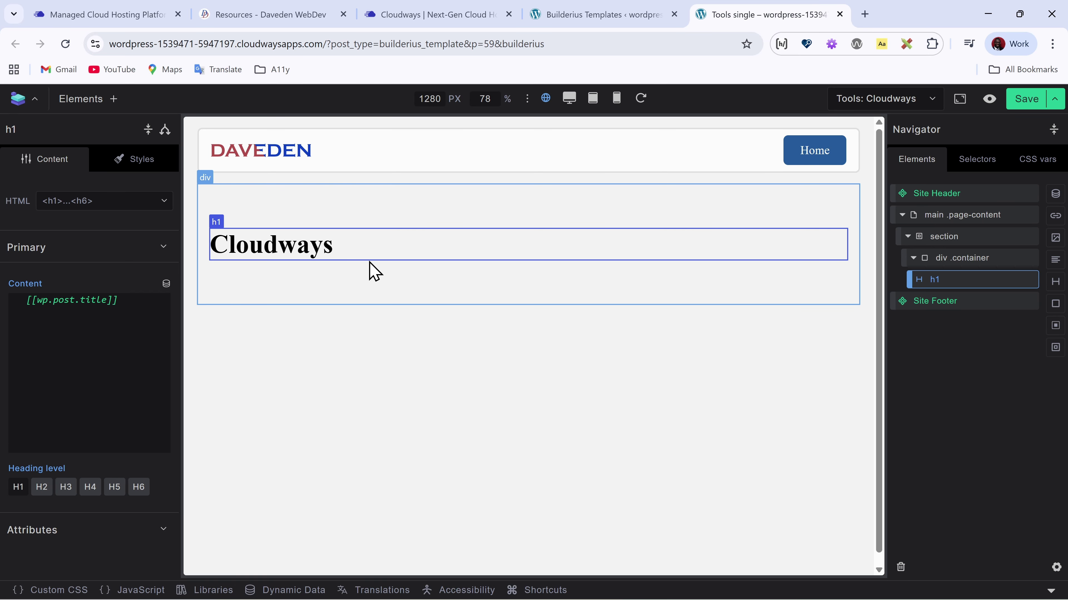
{"action": "left_click", "coordinate": [1024, 105]}
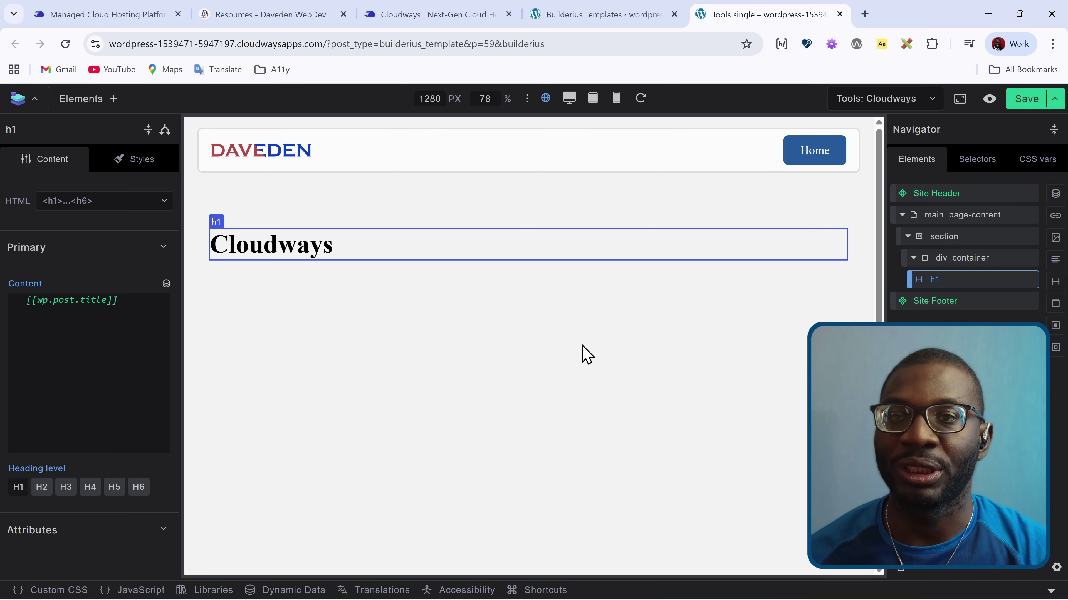
Add a paragraph below the heading inside the container and replace its placeholder text with "Term"
{"action": "left_click", "coordinate": [975, 262]}
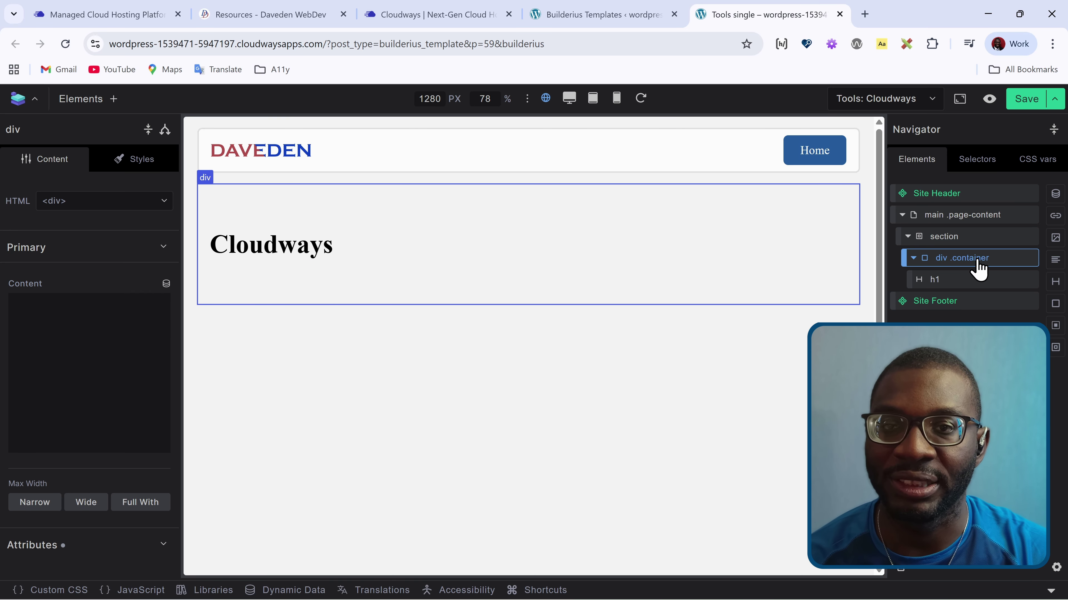
{"action": "left_click", "coordinate": [1055, 260]}
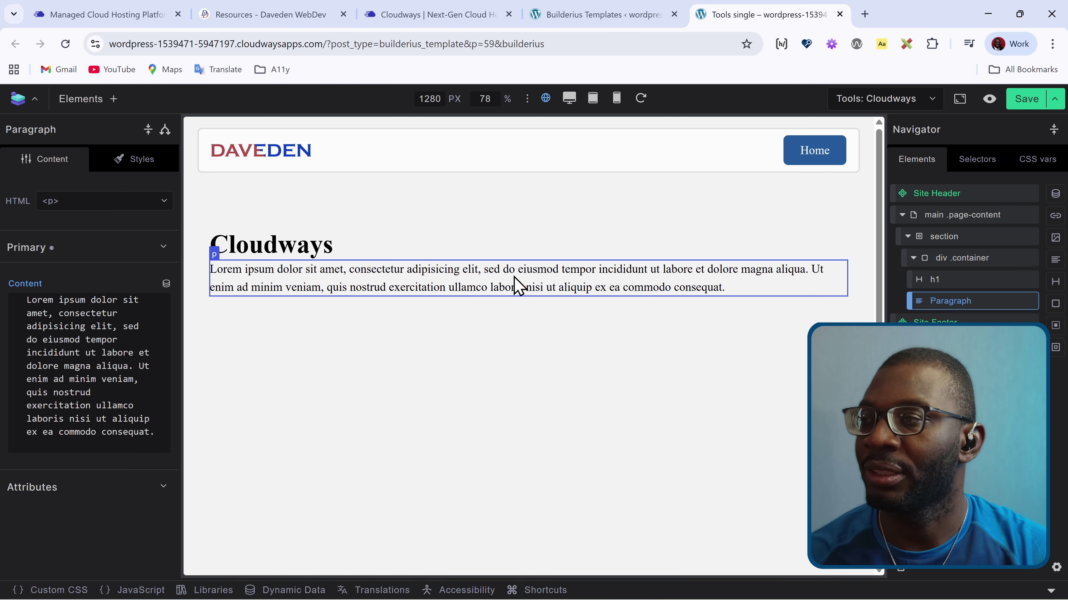
{"action": "triple_click", "coordinate": [137, 370]}
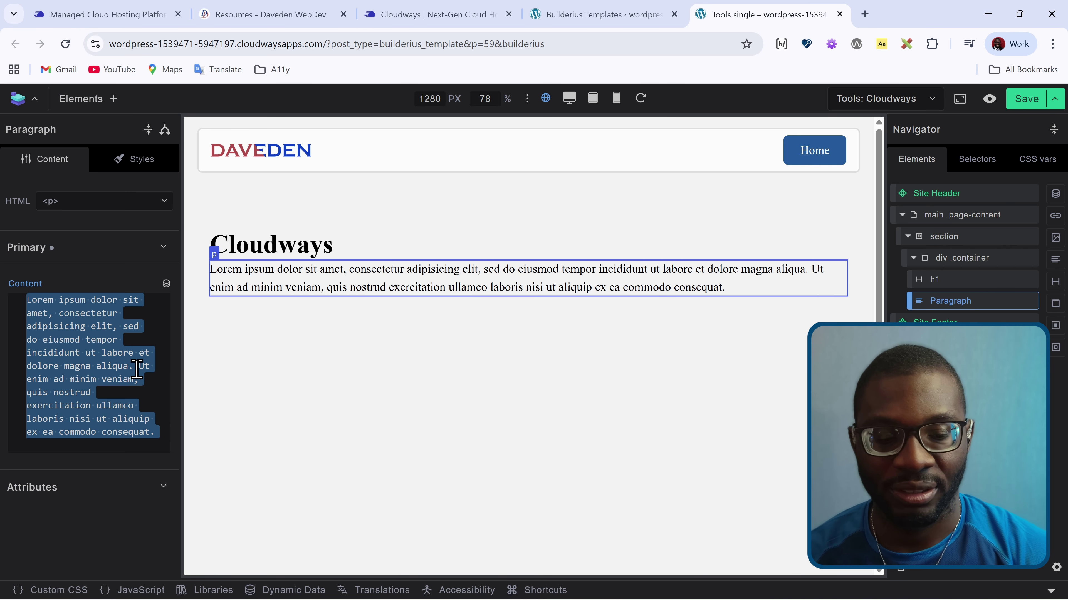
{"action": "key", "text": "BackSpace"}
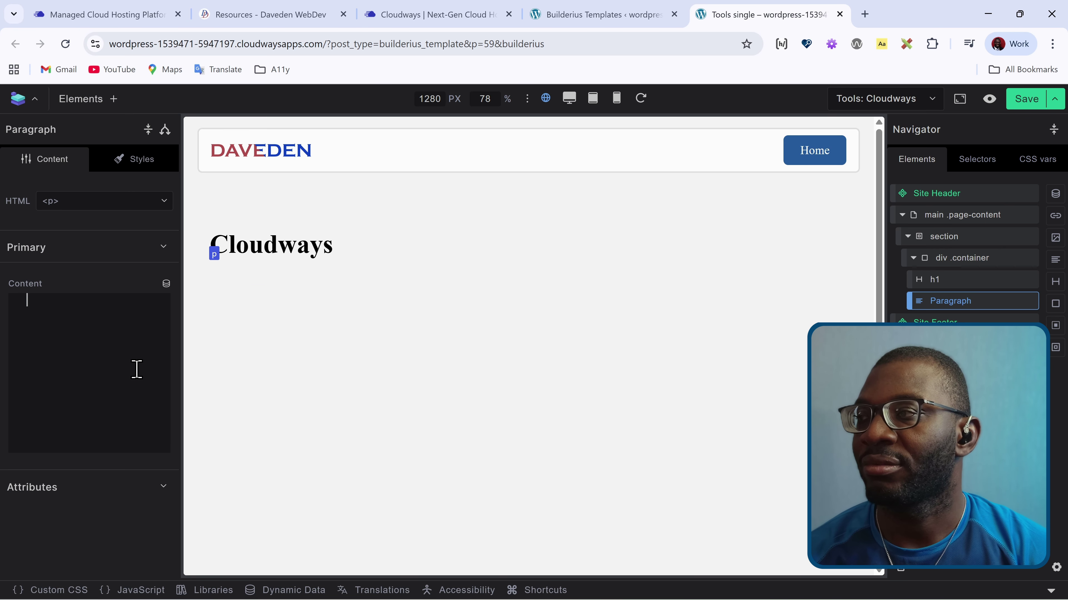
{"action": "type", "text": "Term"}
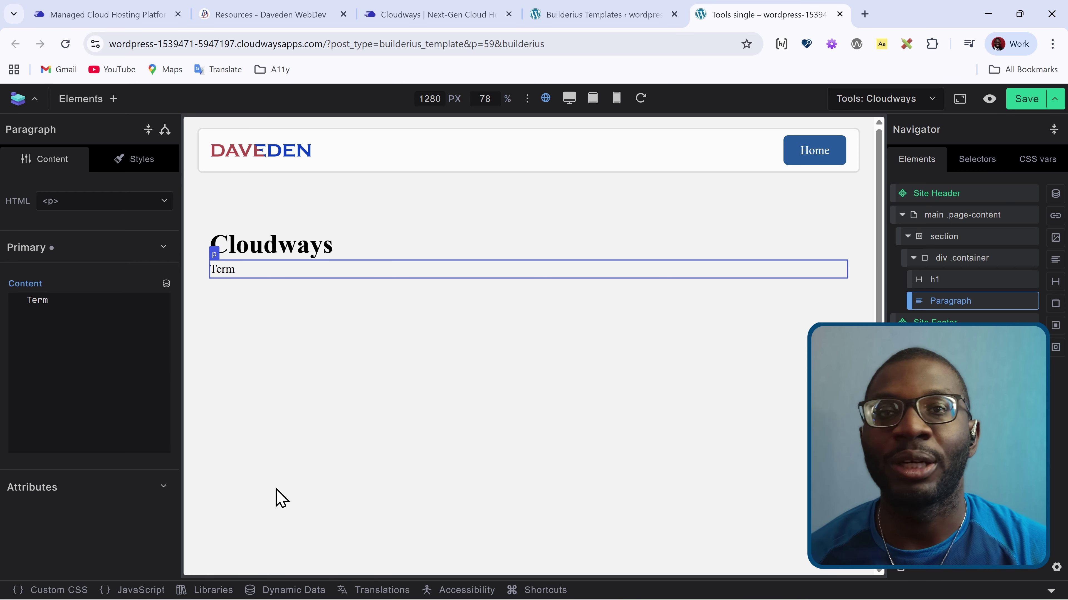
Create a new dynamic data variable named acpt and open it for editing
{"action": "left_click", "coordinate": [282, 591]}
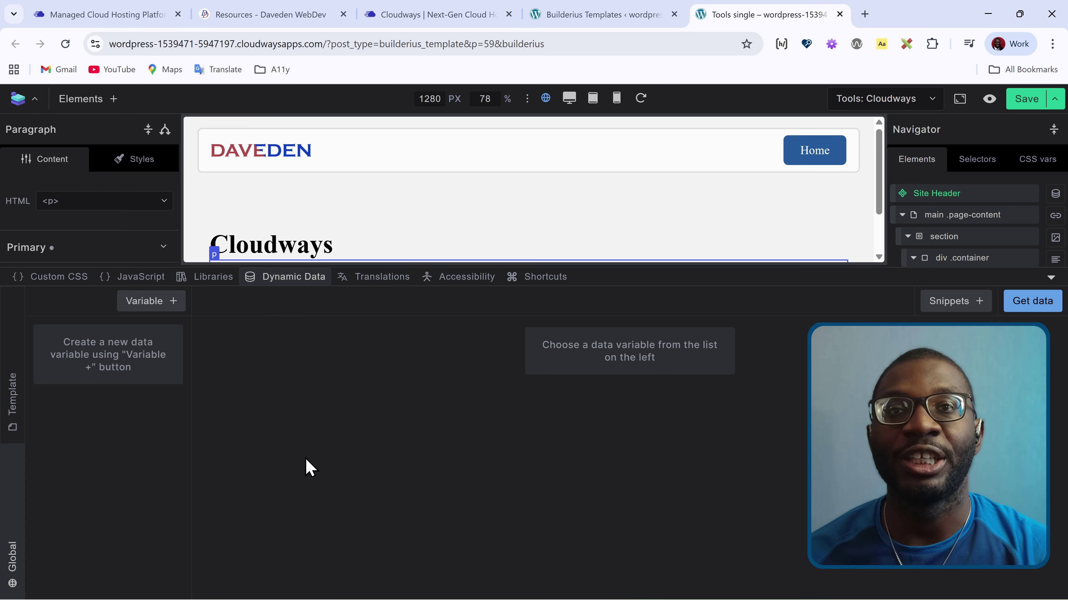
{"action": "left_click", "coordinate": [157, 304]}
{"action": "type", "text": "ac"}
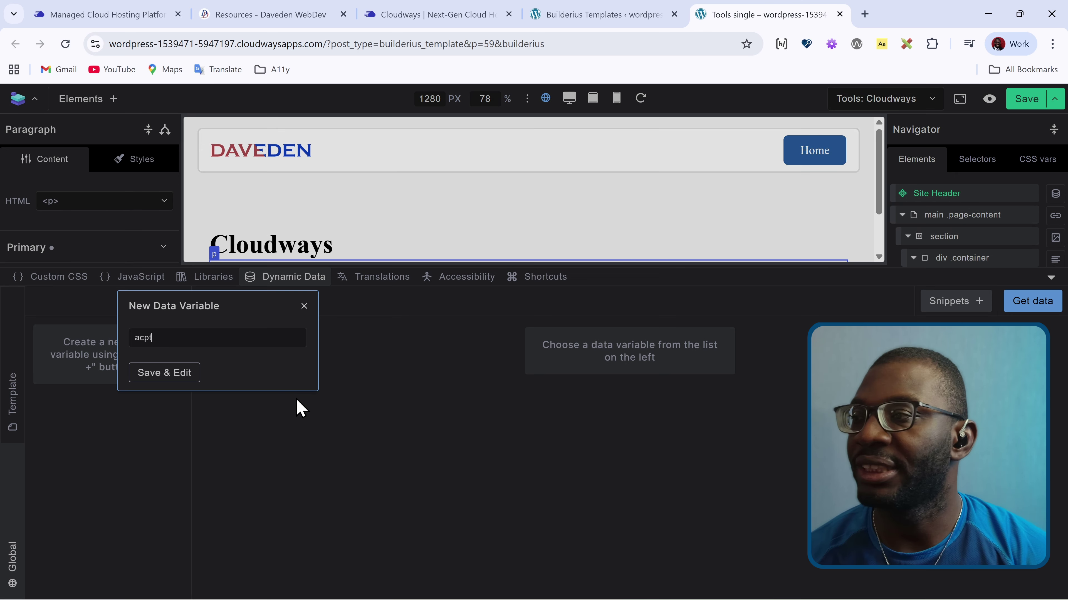
{"action": "type", "text": "pt"}
{"action": "key", "text": "Return"}
Add a post block to the acpt query that requests the ID field
{"action": "key", "text": "ctrl+i"}
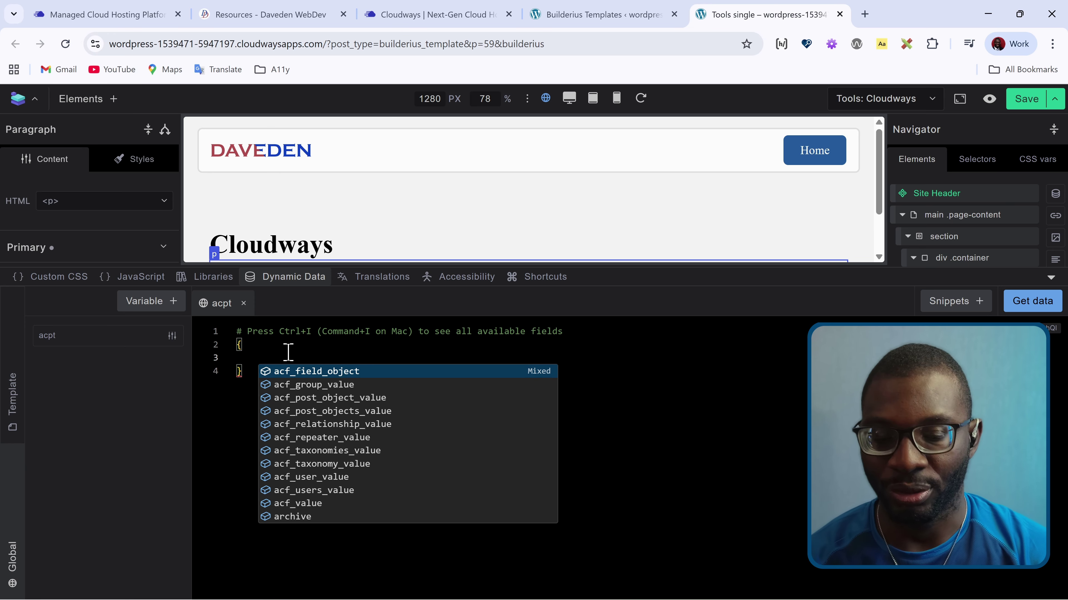
{"action": "type", "text": "po"}
{"action": "key", "text": "Return"}
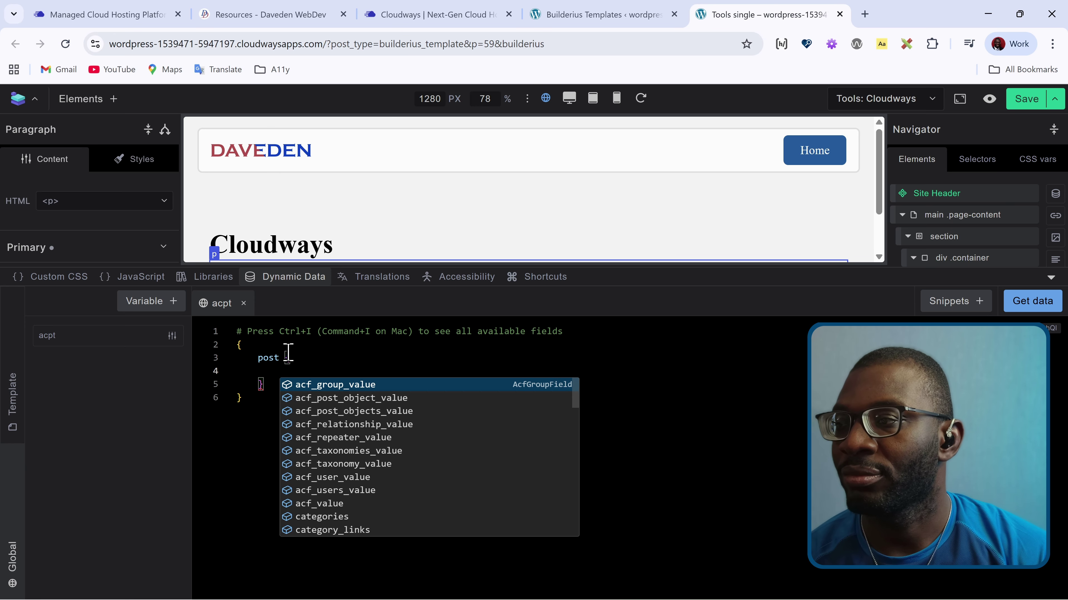
{"action": "type", "text": "ID"}
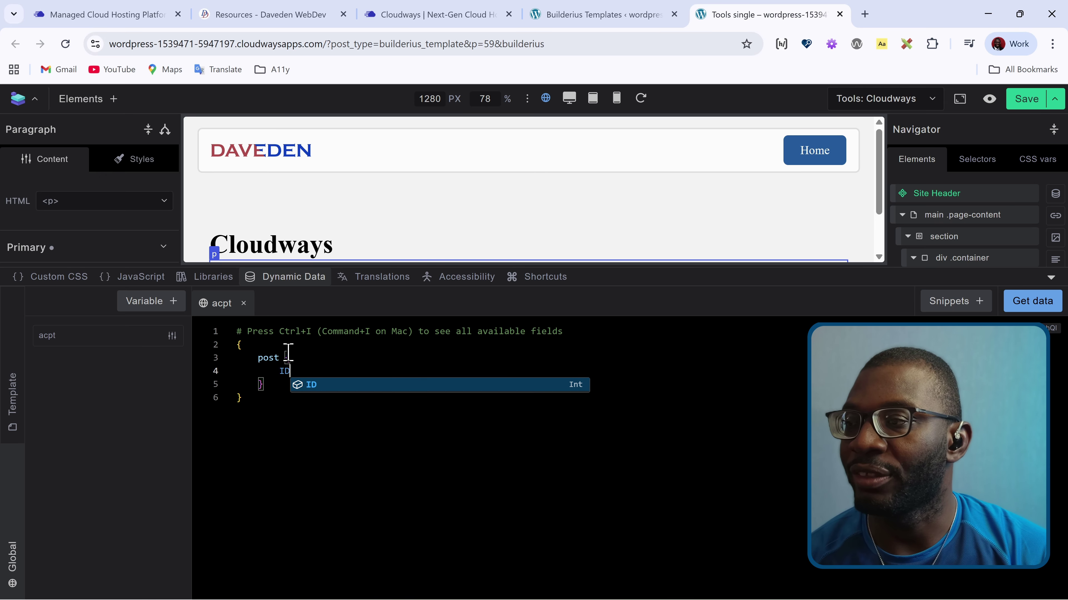
{"action": "key", "text": "Return"}
{"action": "key", "text": "Return"}
Add a terms_query below ID in the post block with its taxonomy argument set to "tool-type"
{"action": "key", "text": "ctrl+i"}
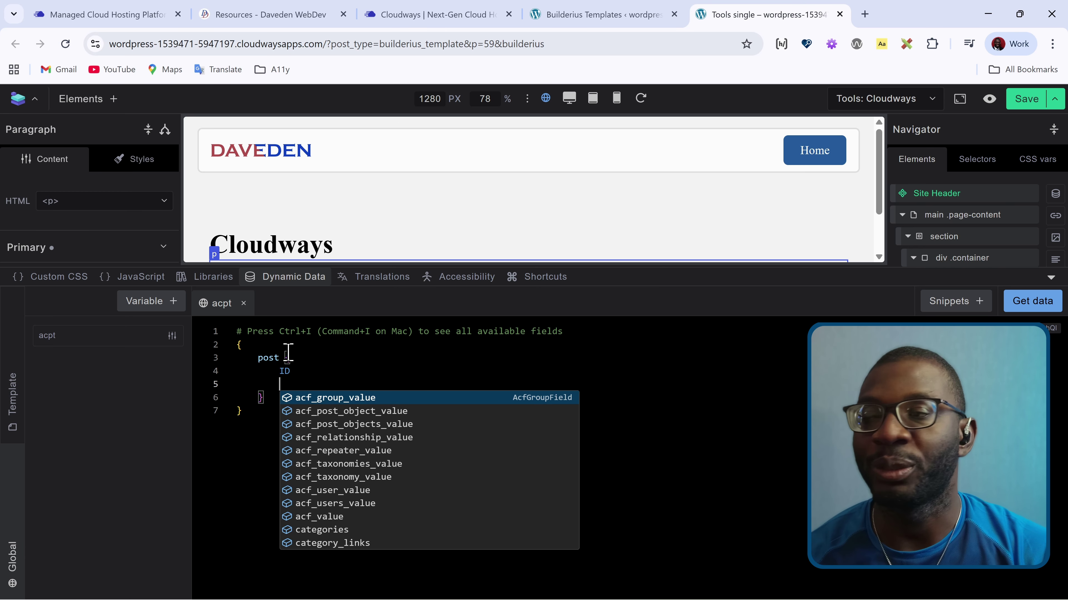
{"action": "type", "text": "term"}
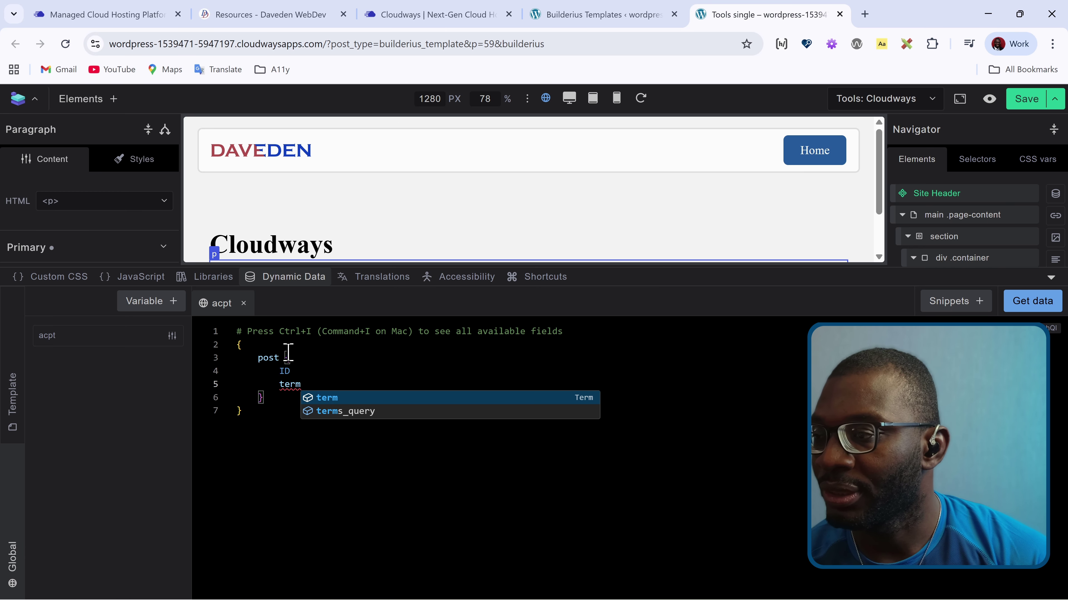
{"action": "key", "text": "Down"}
{"action": "key", "text": "Return"}
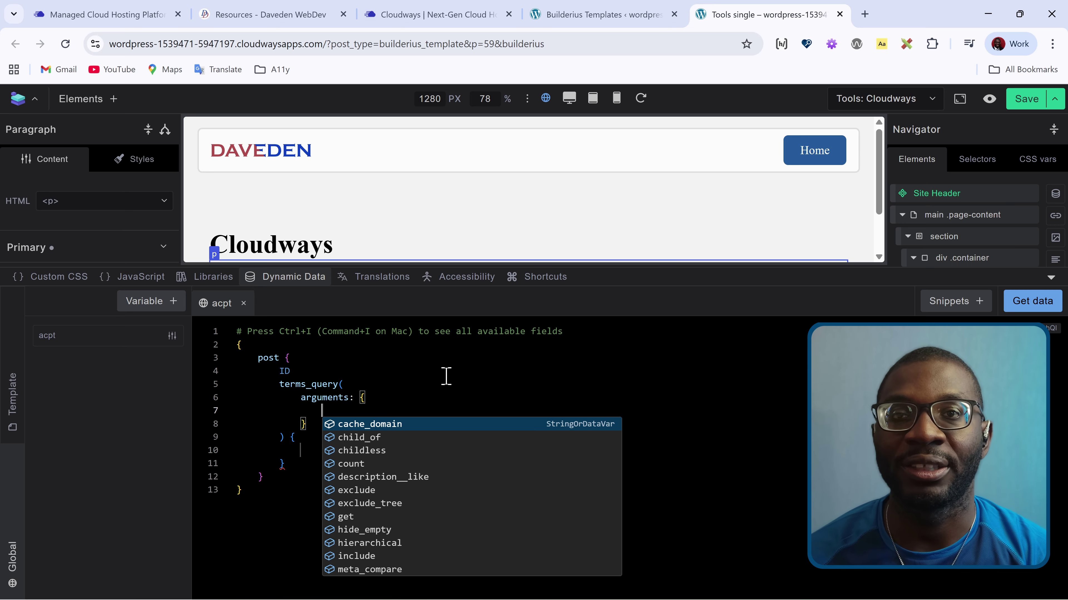
{"action": "type", "text": "tx"}
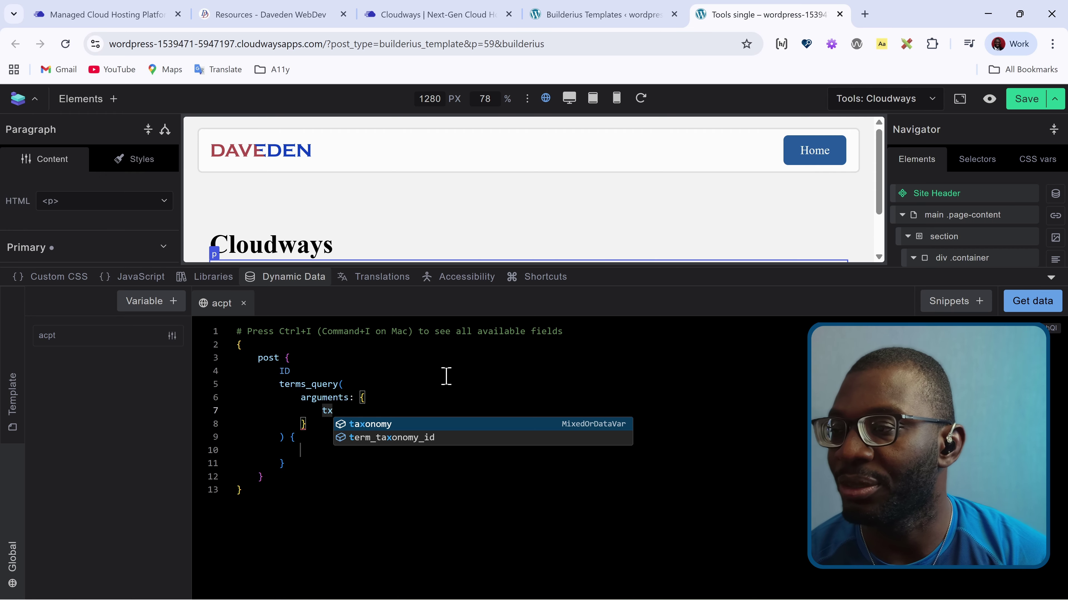
{"action": "key", "text": "Return"}
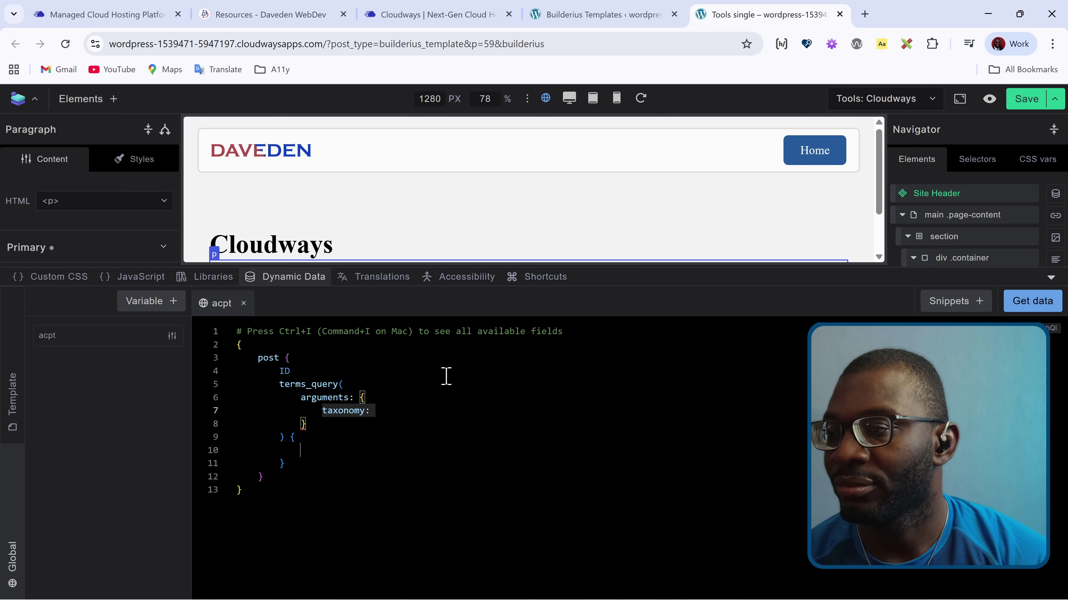
{"action": "type", "text": "\"tool-ty"}
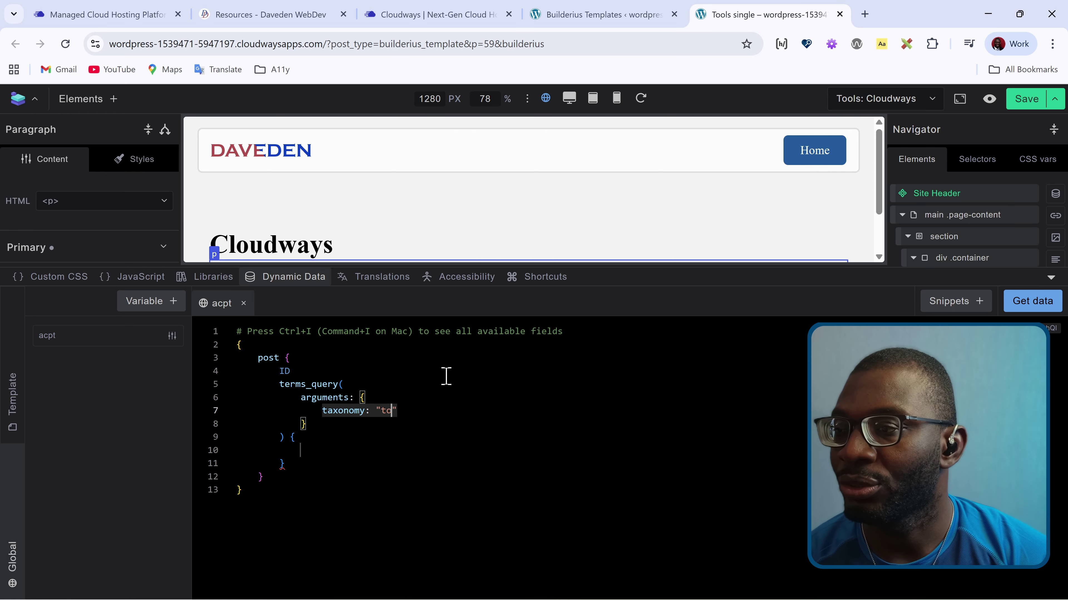
{"action": "type", "text": "pe"}
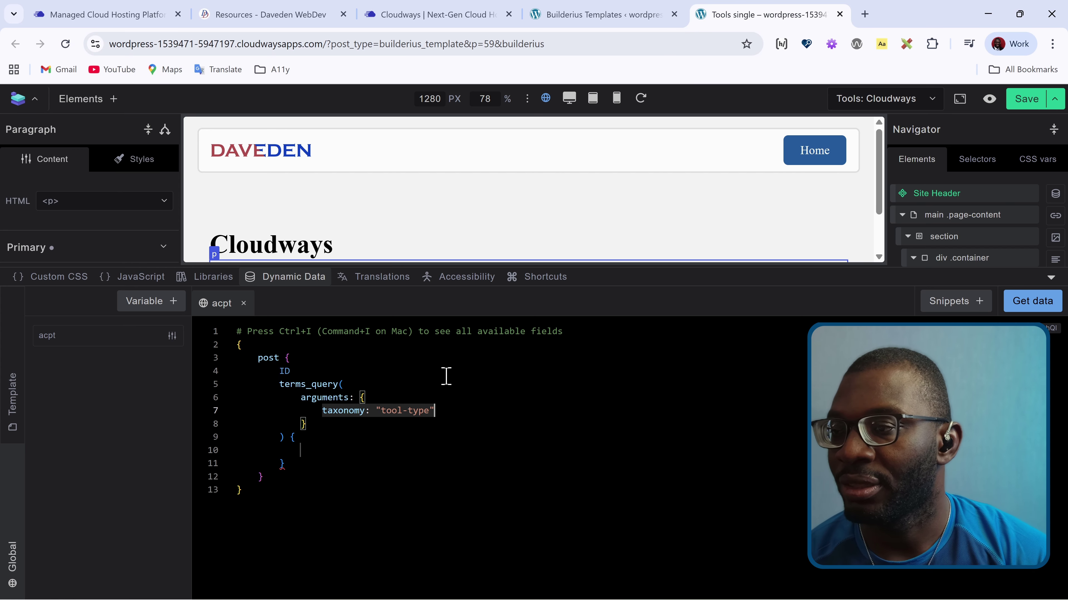
Add an object_ids argument with the value "{{ID}}" after the taxonomy argument
{"action": "key", "text": "Return"}
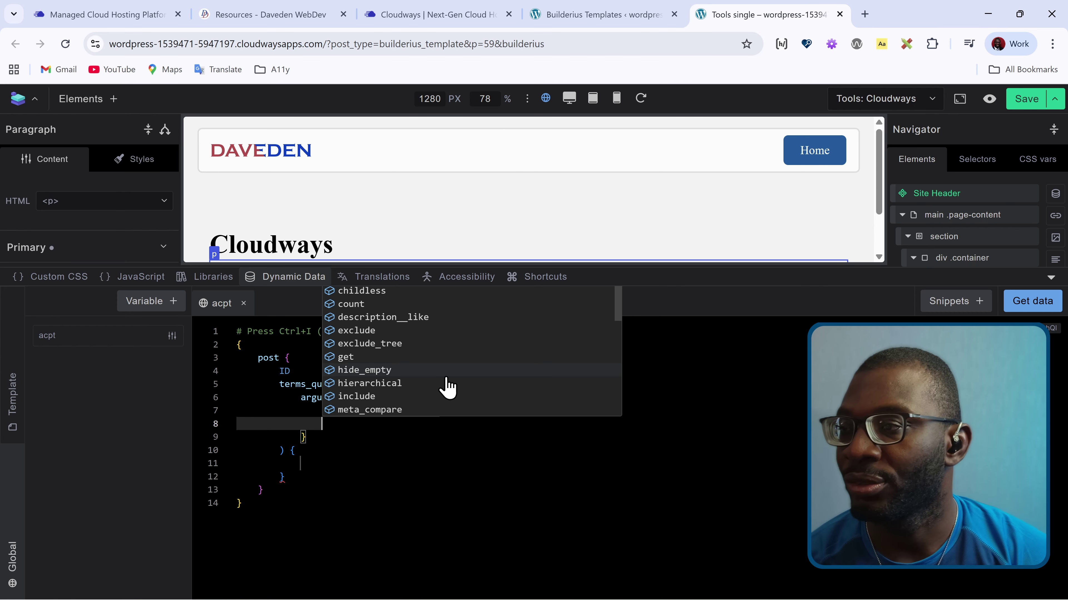
{"action": "type", "text": "ob"}
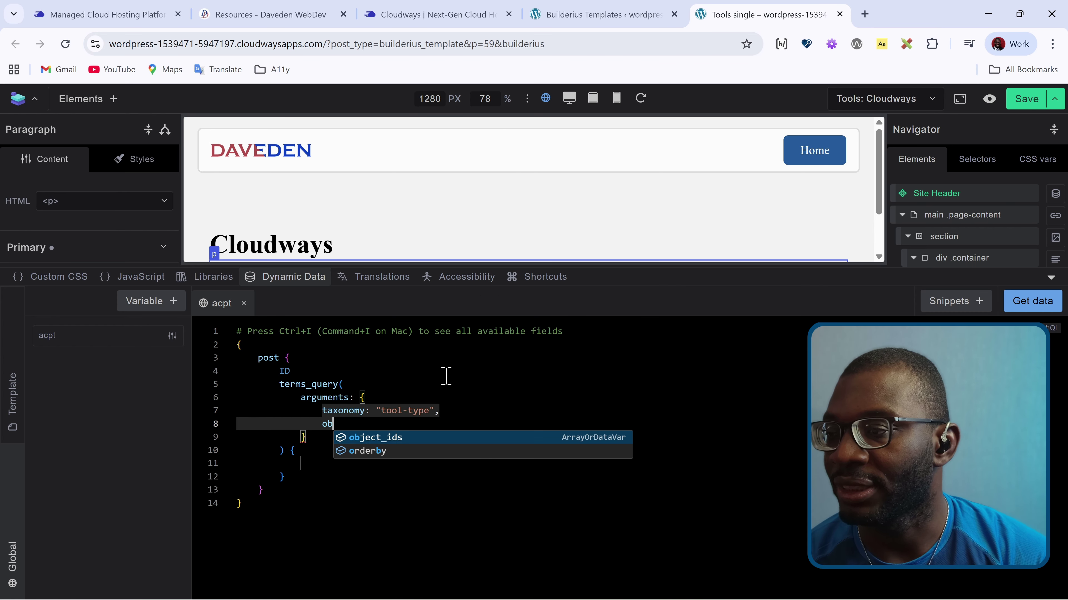
{"action": "key", "text": "Return"}
{"action": "key", "text": "BackSpace"}
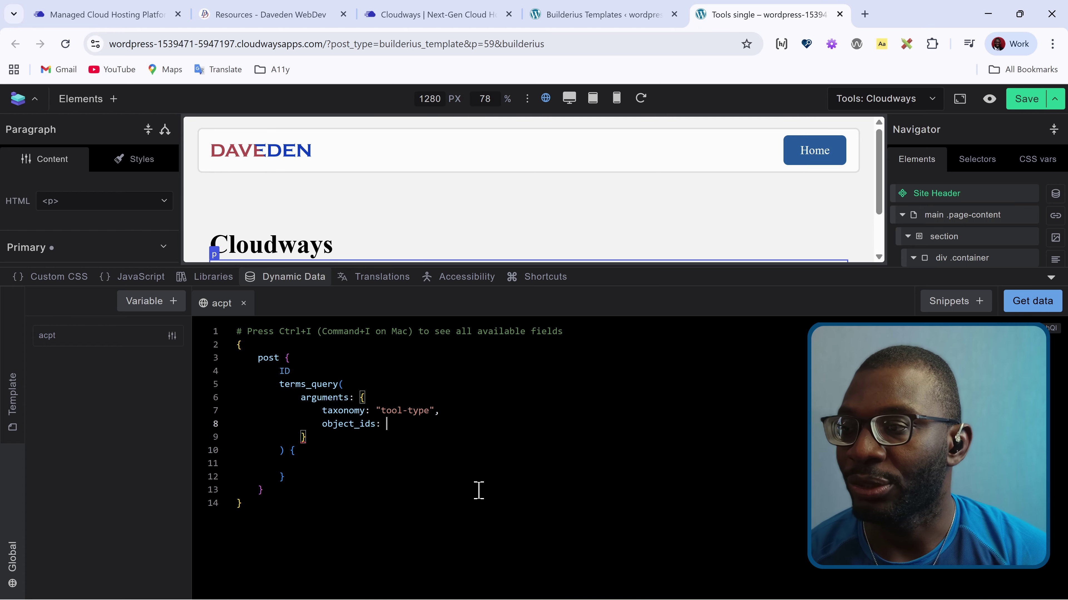
{"action": "type", "text": "\""}
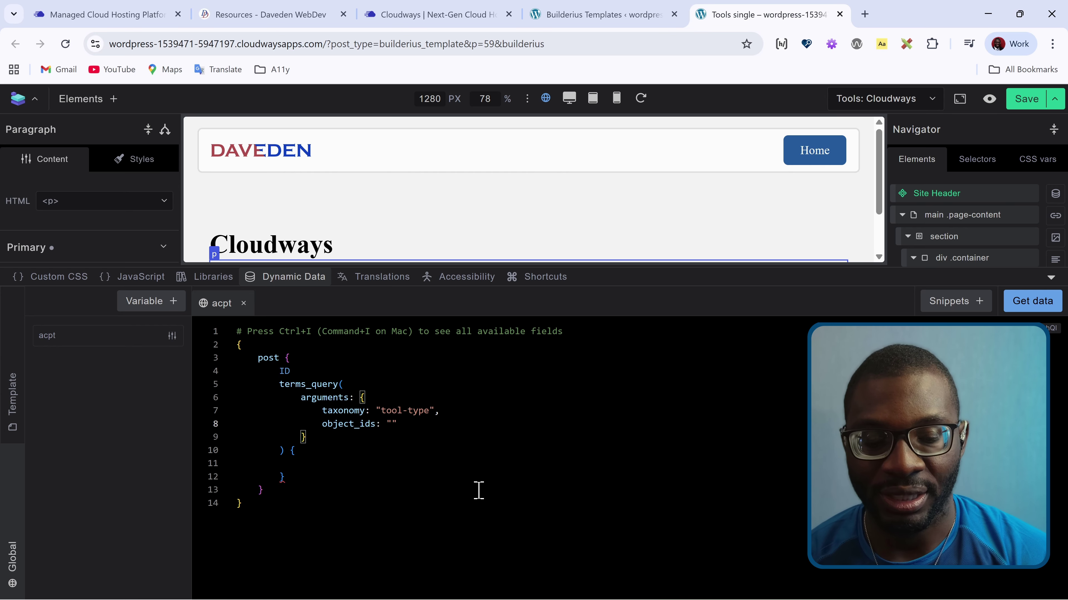
{"action": "type", "text": "{{"}
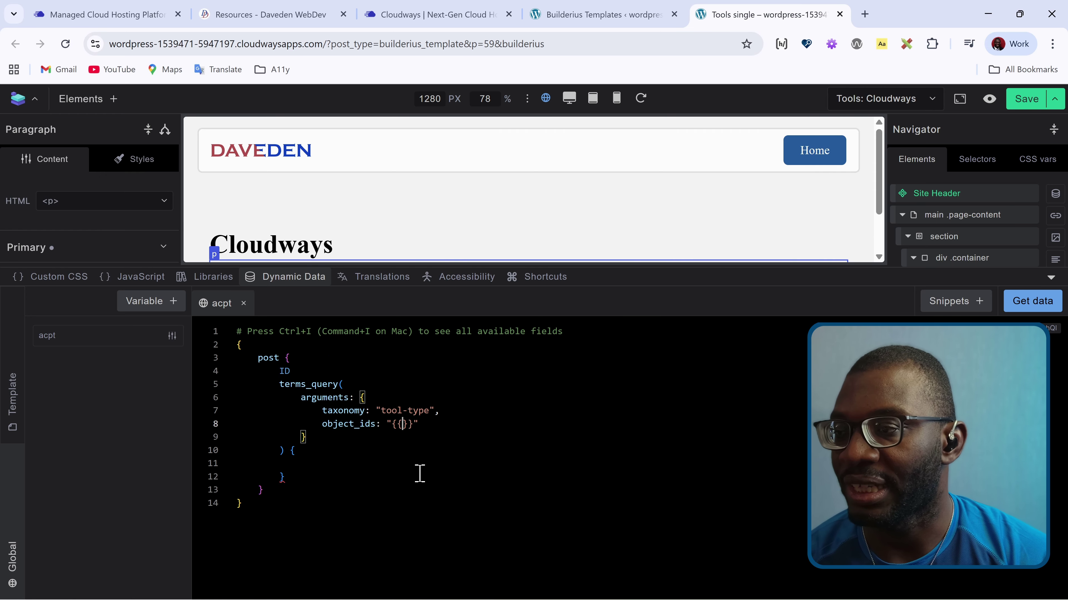
{"action": "type", "text": "ID"}
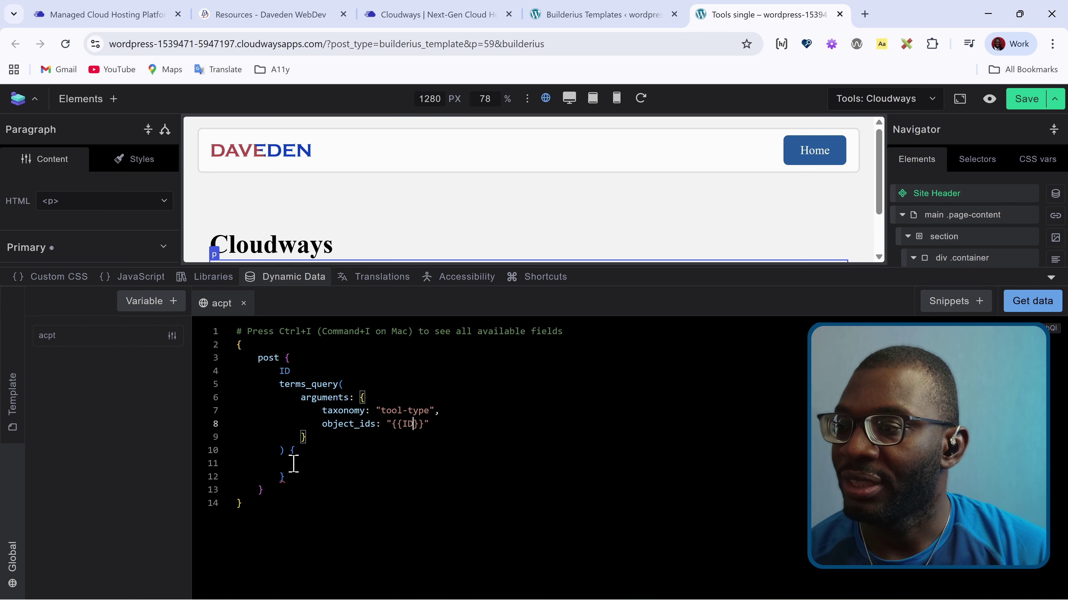
Request terms with their name in the body of the terms_query, and run the query to get its data
{"action": "left_click", "coordinate": [339, 467]}
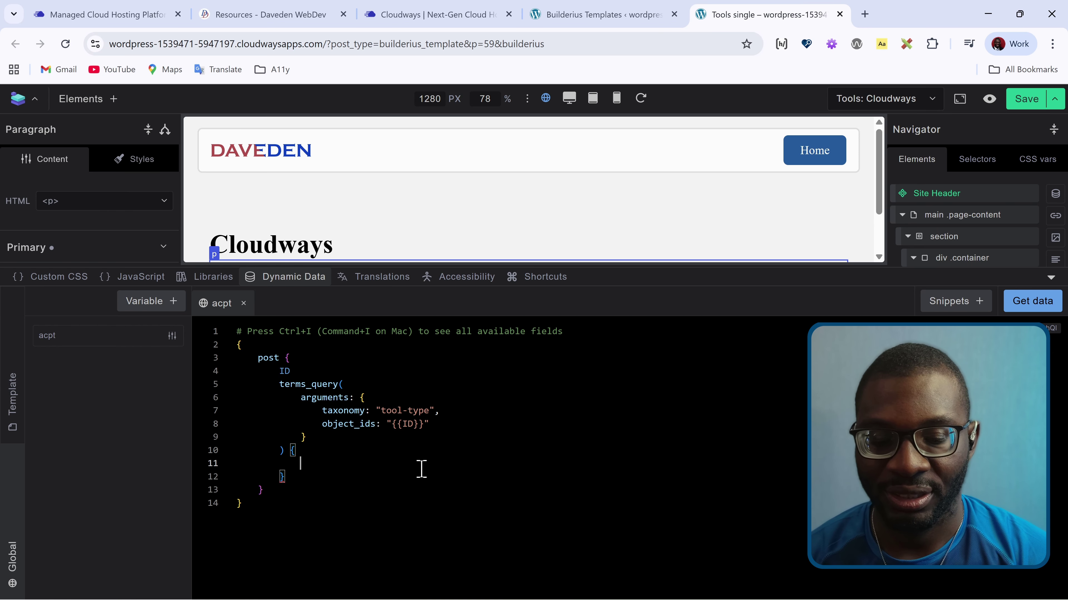
{"action": "key", "text": "ctrl+i"}
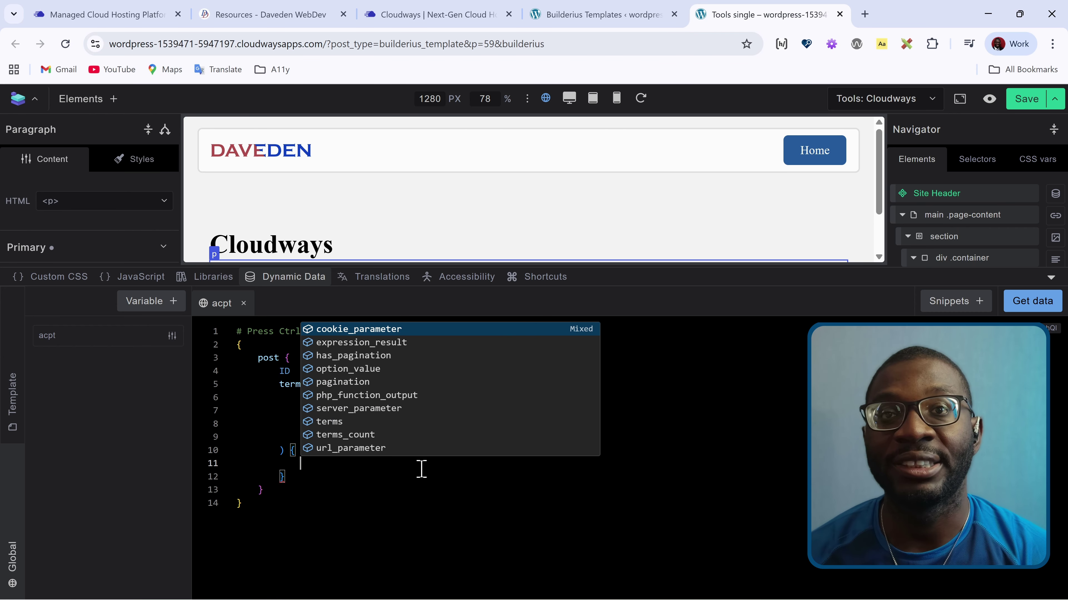
{"action": "key", "text": "Down"}
{"action": "key", "text": "Down"}
{"action": "key", "text": "Down"}
{"action": "key", "text": "Down"}
{"action": "key", "text": "Down"}
{"action": "key", "text": "Down"}
{"action": "key", "text": "Down"}
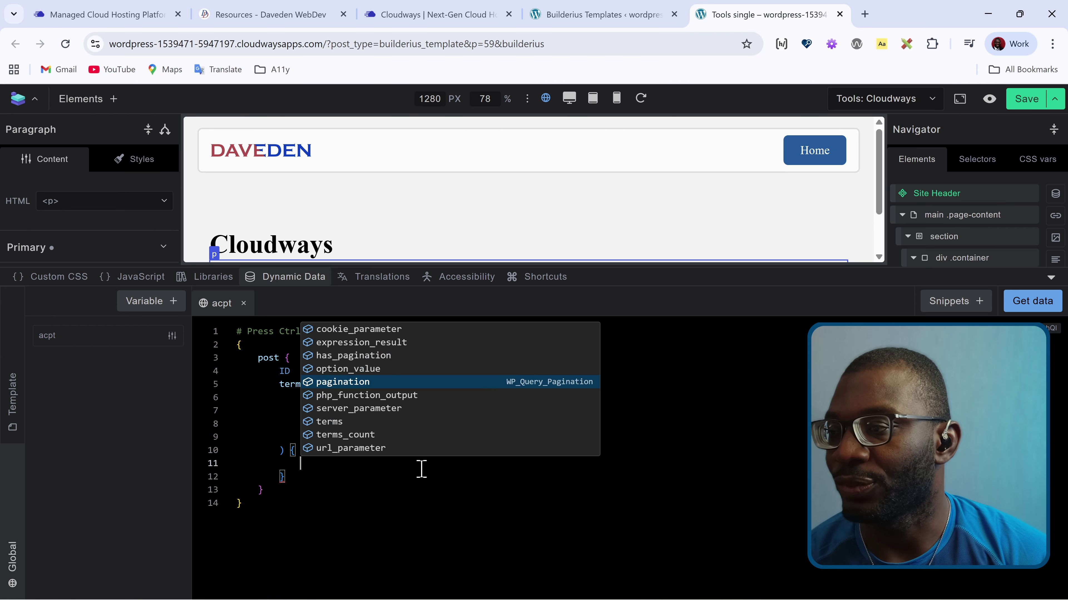
{"action": "key", "text": "Return"}
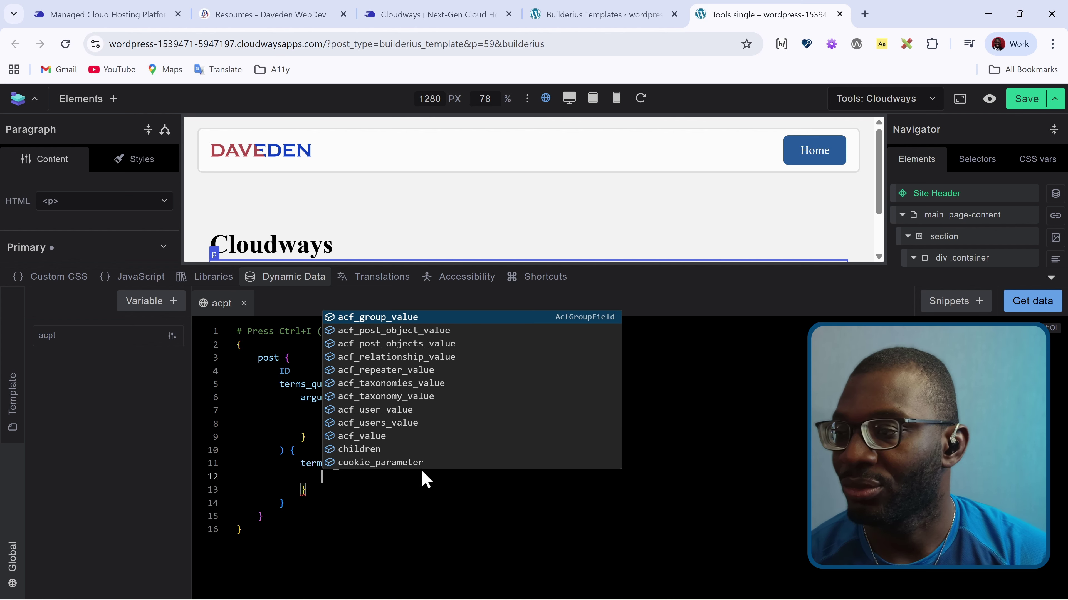
{"action": "type", "text": "name"}
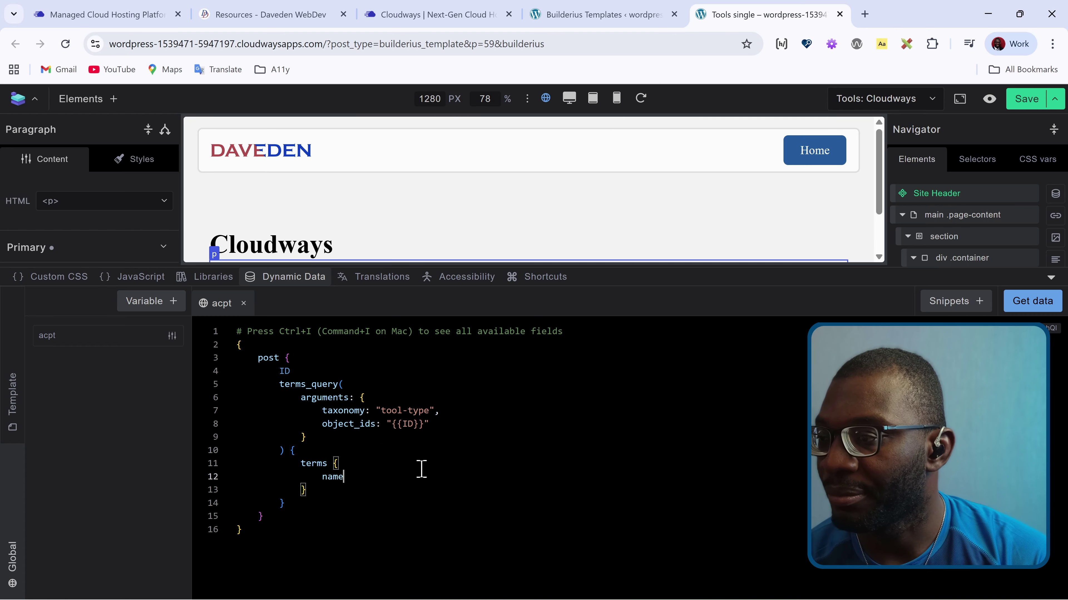
{"action": "left_click", "coordinate": [1029, 312]}
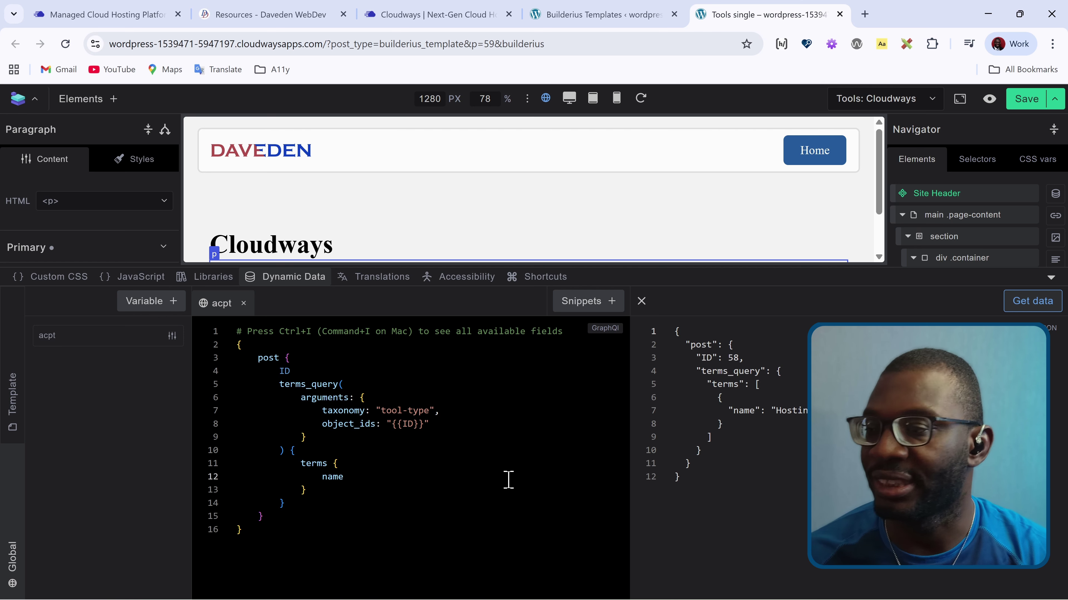
Give the terms_query field the alias tool_type, written as "tool_type : terms_query"
{"action": "left_click", "coordinate": [366, 504]}
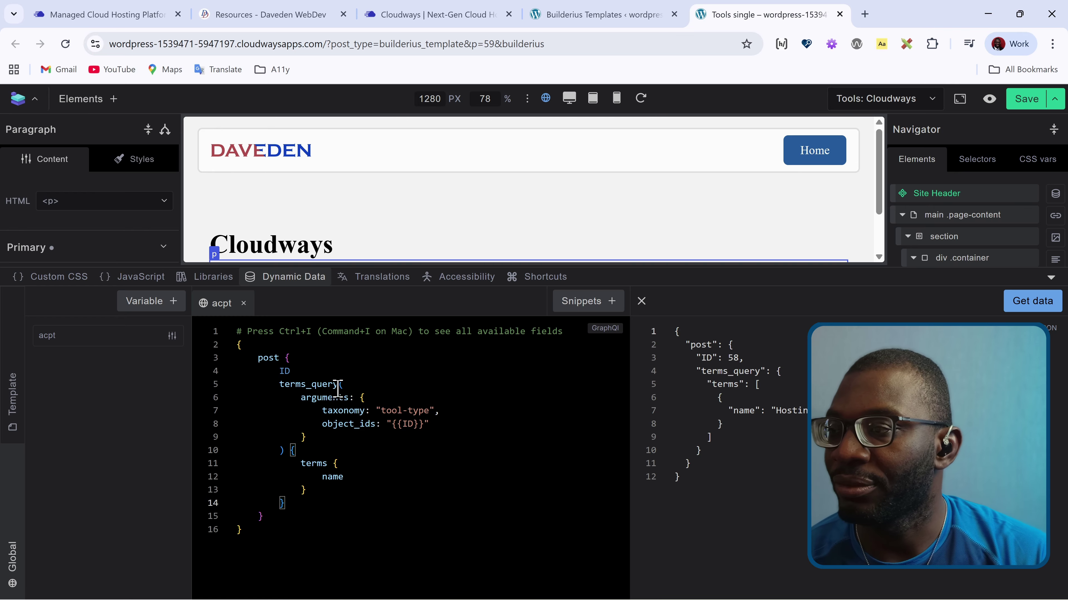
{"action": "double_click", "coordinate": [281, 384]}
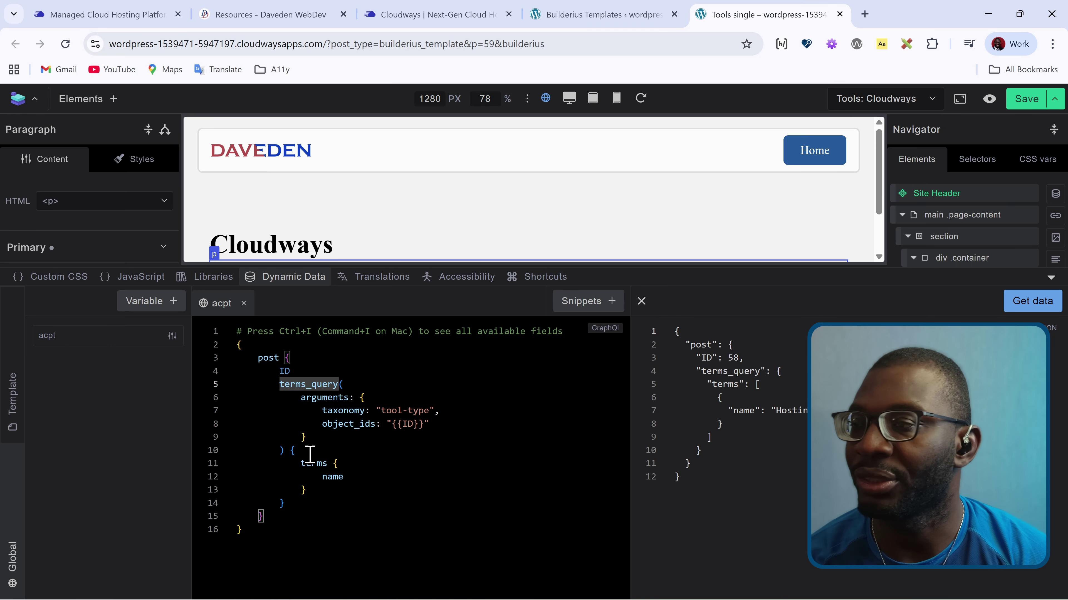
{"action": "type", "text": "tool_type"}
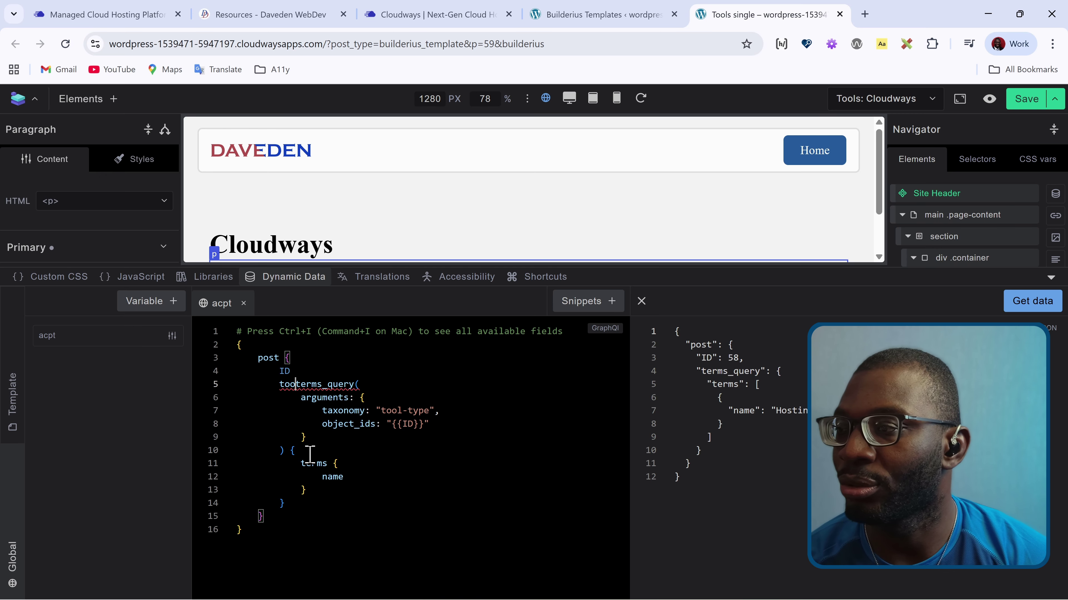
{"action": "type", "text": " :"}
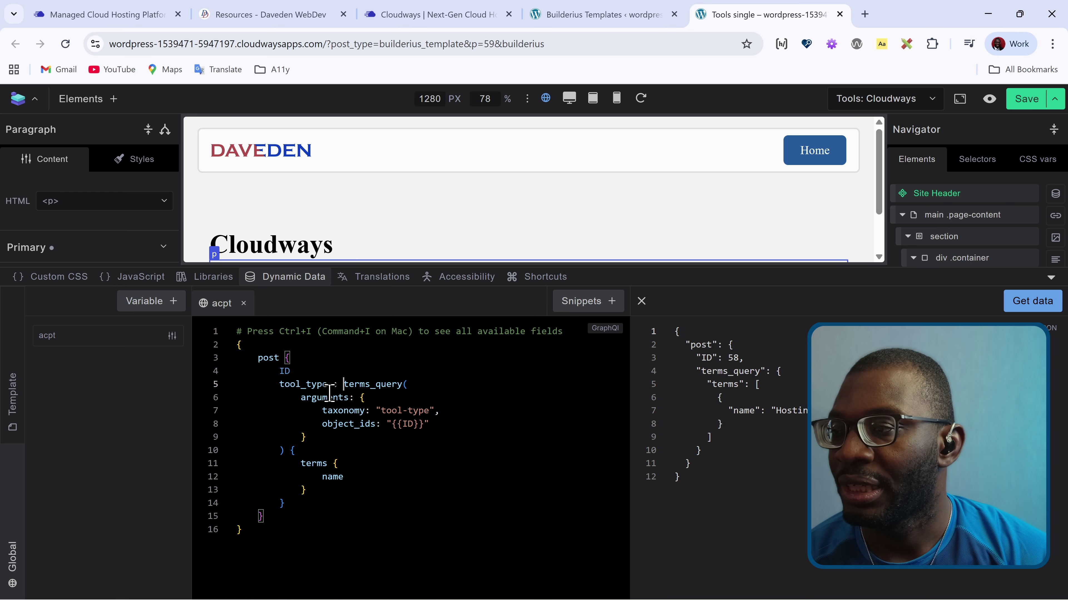
{"action": "left_click", "coordinate": [337, 386]}
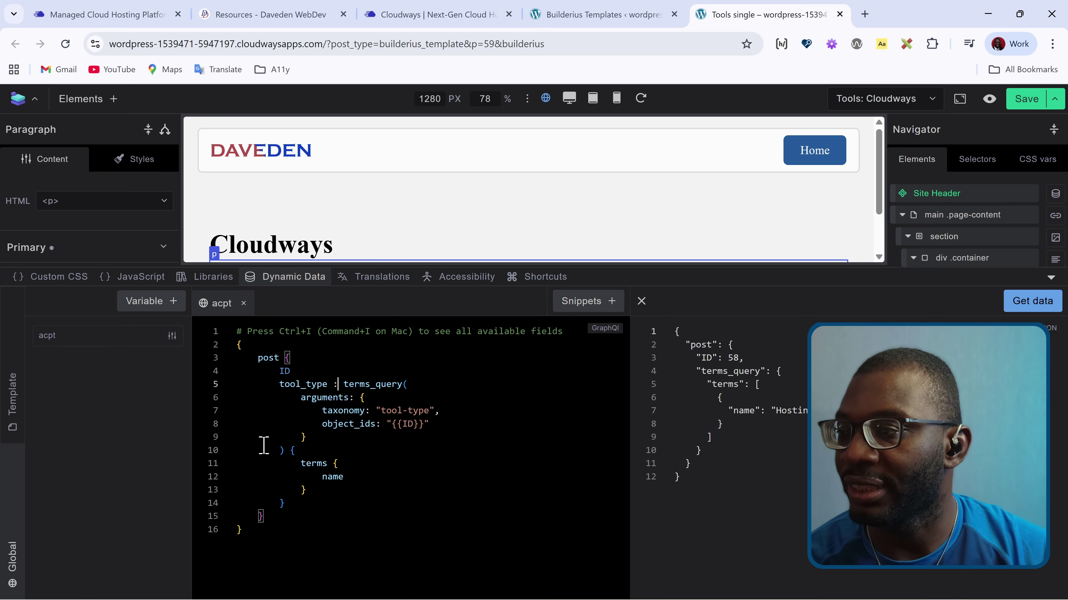
{"action": "left_click", "coordinate": [282, 449]}
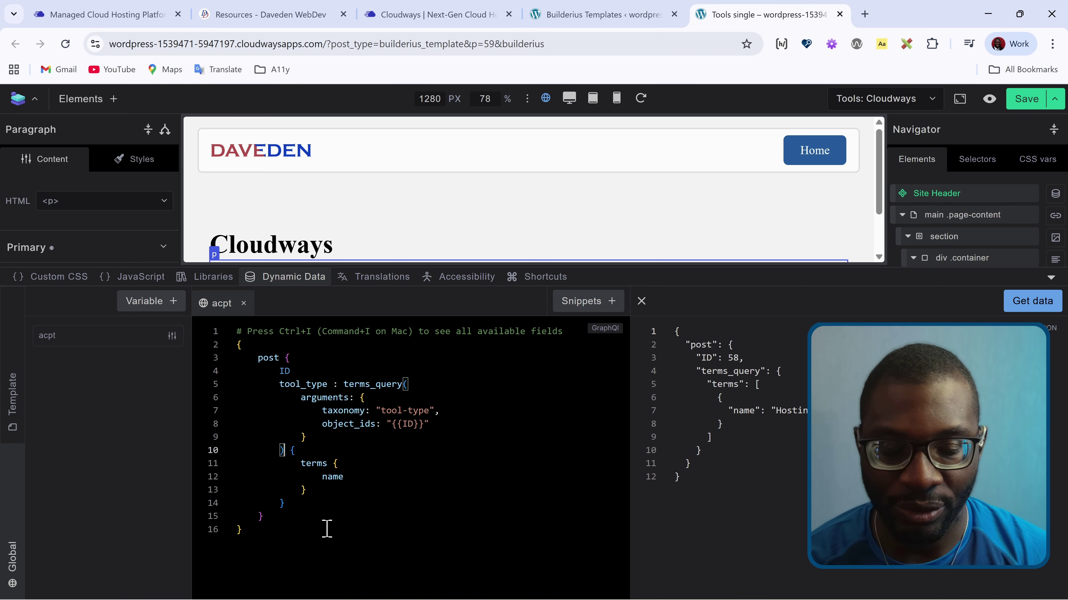
{"action": "type", "text": "@"}
{"action": "key", "text": "Down"}
{"action": "key", "text": "Down"}
{"action": "key", "text": "Return"}
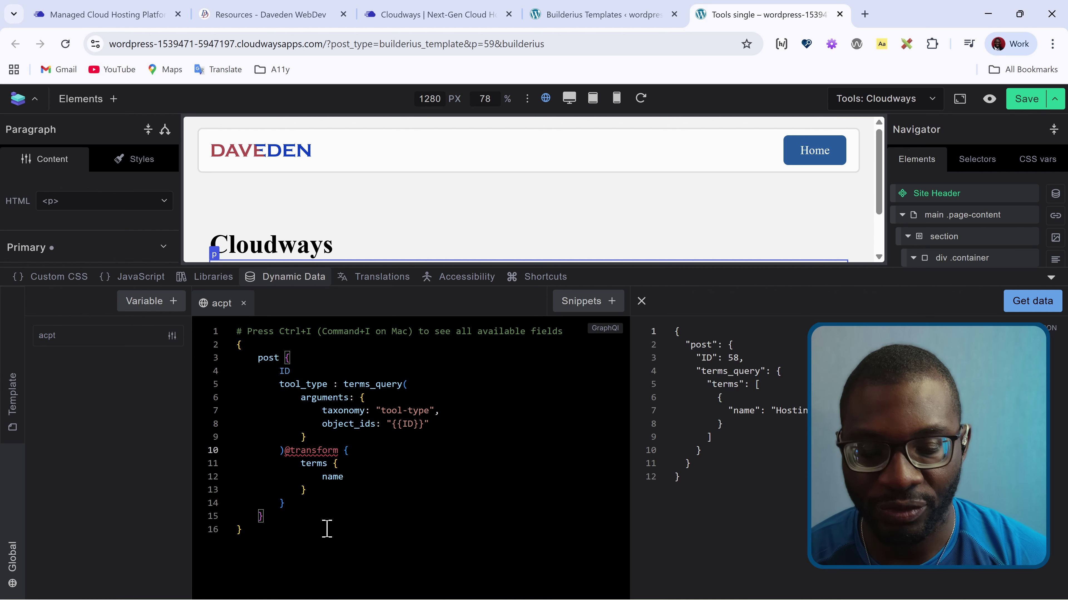
{"action": "type", "text": "("}
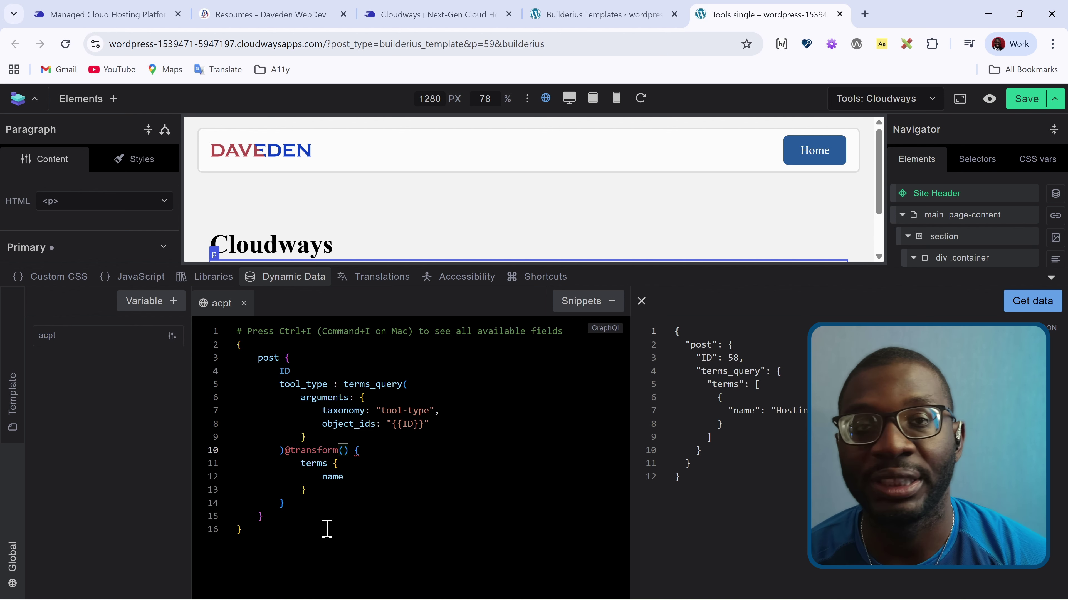
{"action": "type", "text": "e"}
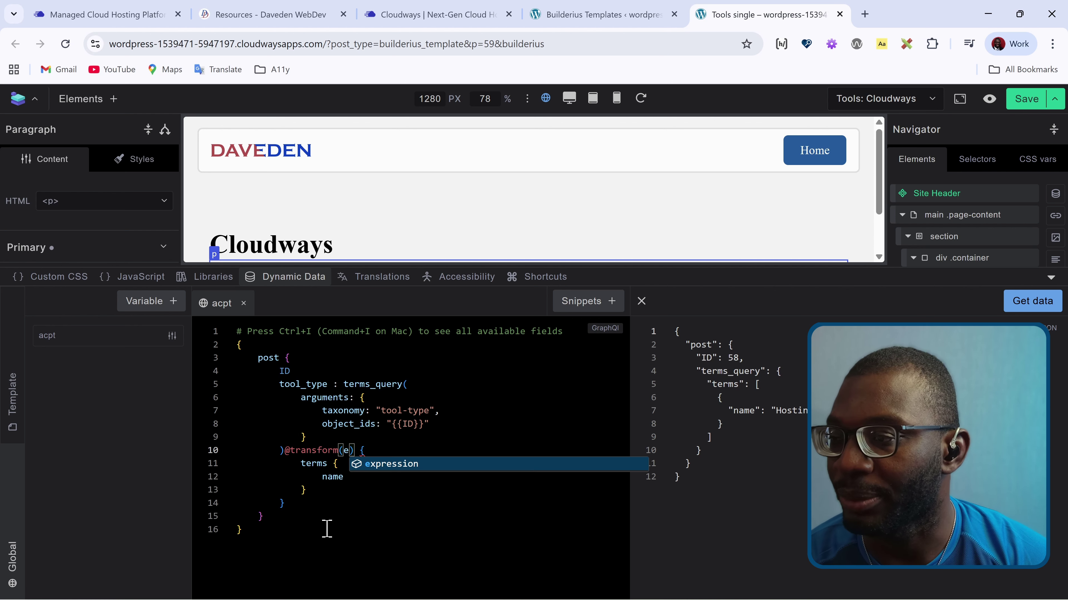
{"action": "key", "text": "Return"}
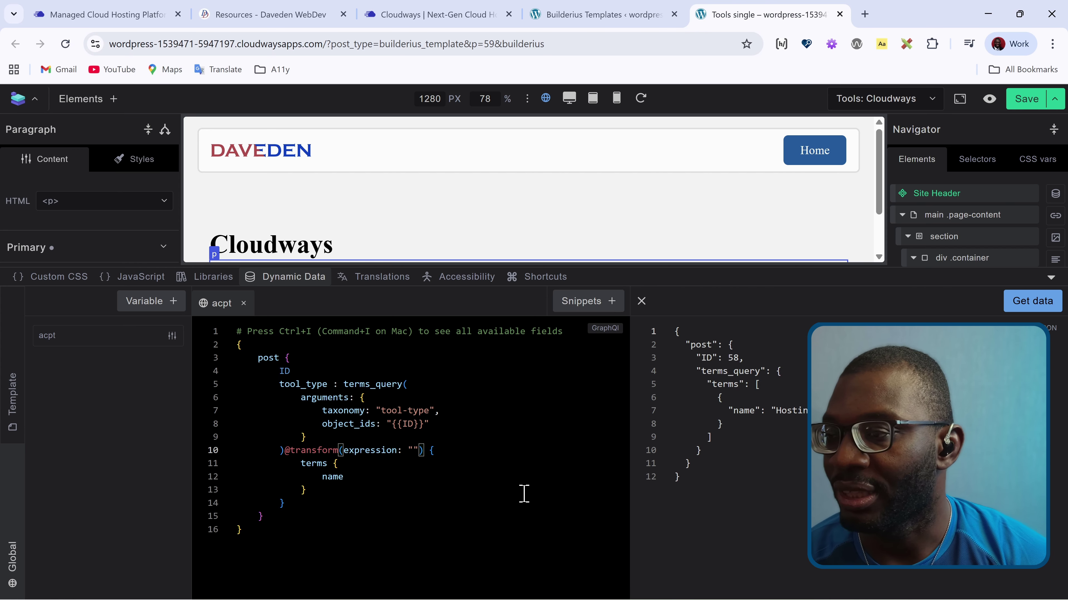
Set the transform expression to "tool_type.terms" and run the query to get its data
{"action": "type", "text": "tool_type"}
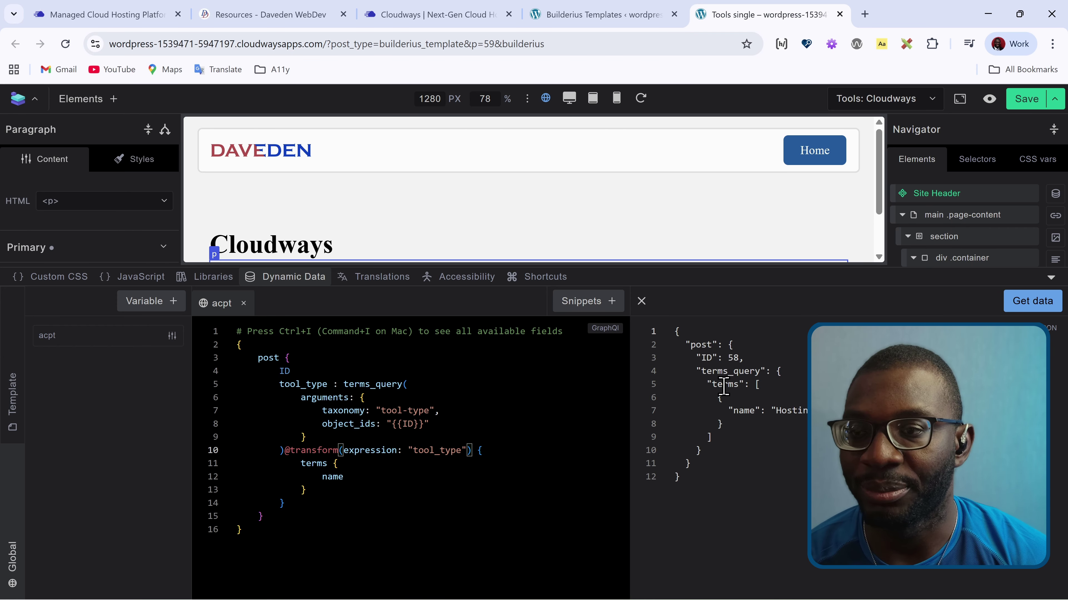
{"action": "type", "text": ".terms"}
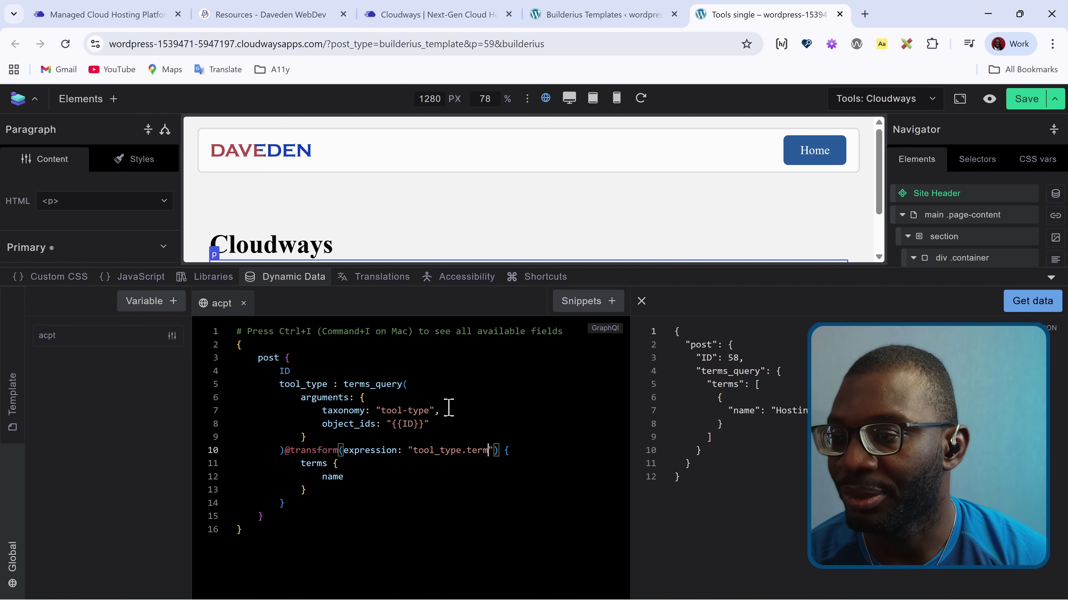
{"action": "left_click", "coordinate": [1017, 315]}
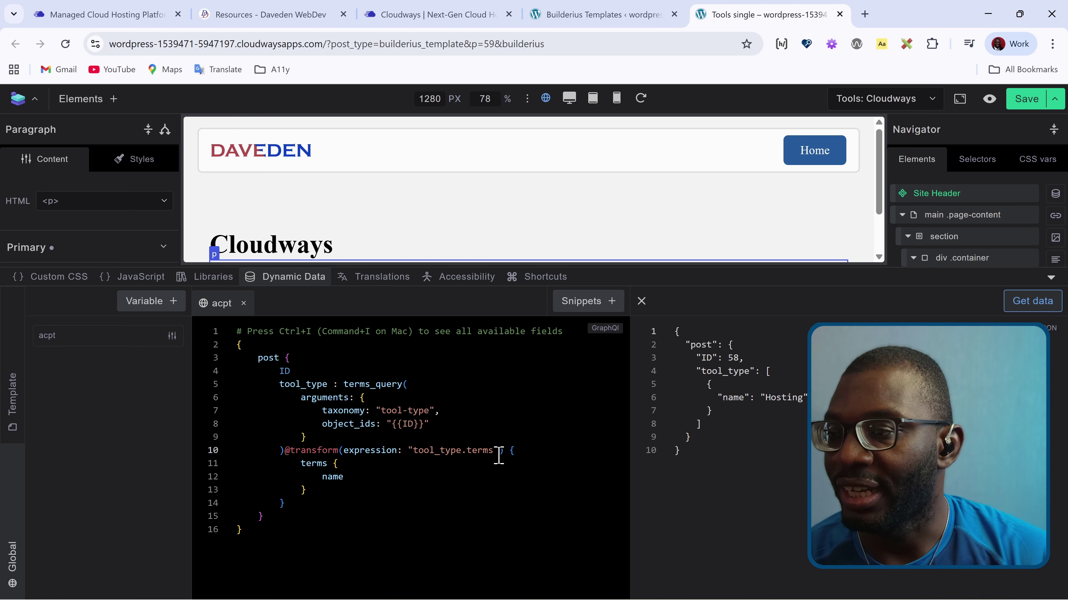
Wrap the transform expression in a pluck function that extracts 'name', giving "pluck(tool_type.terms, 'name')"
{"action": "double_click", "coordinate": [414, 449]}
{"action": "type", "text": "pluck"}
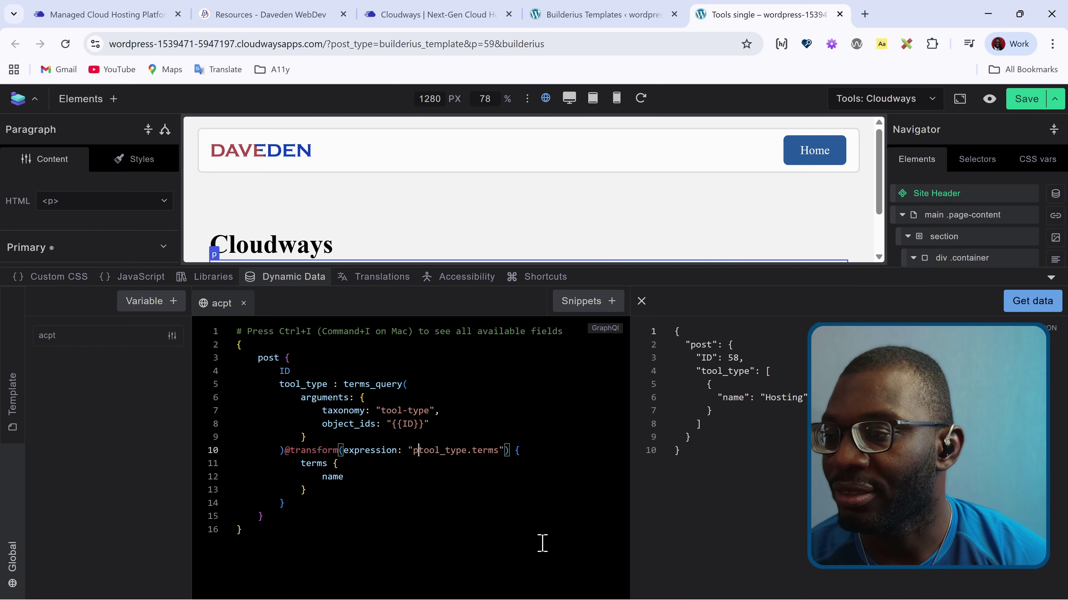
{"action": "type", "text": "("}
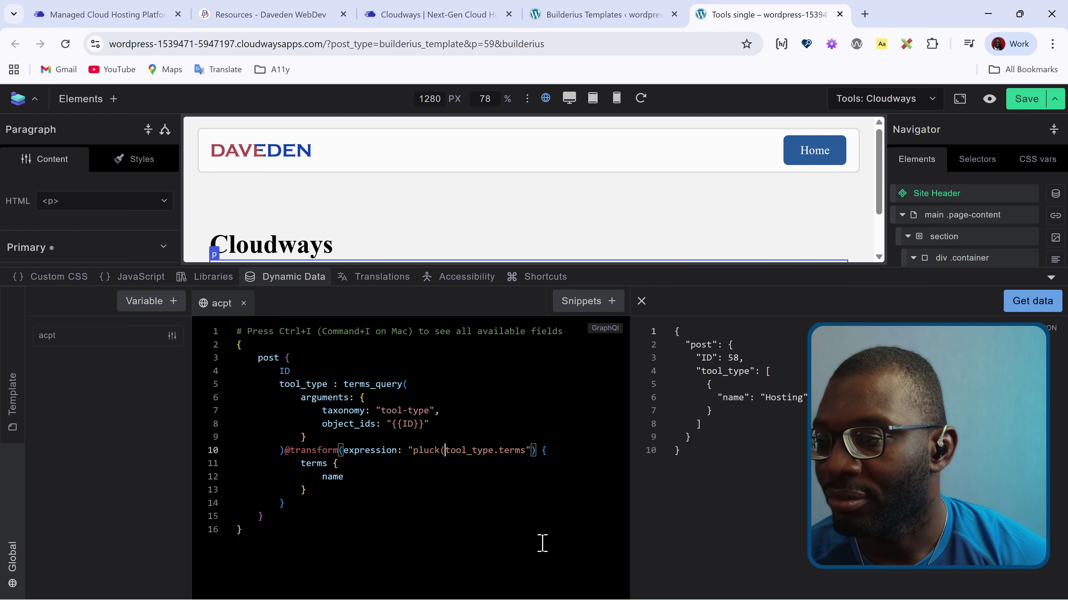
{"action": "key", "text": "Left"}
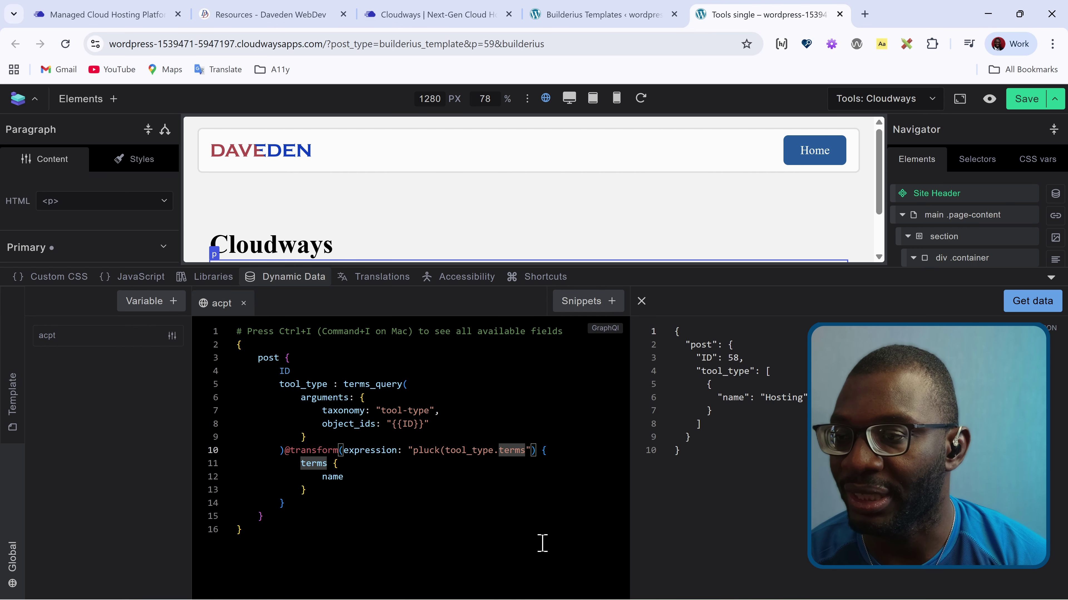
{"action": "type", "text": ")"}
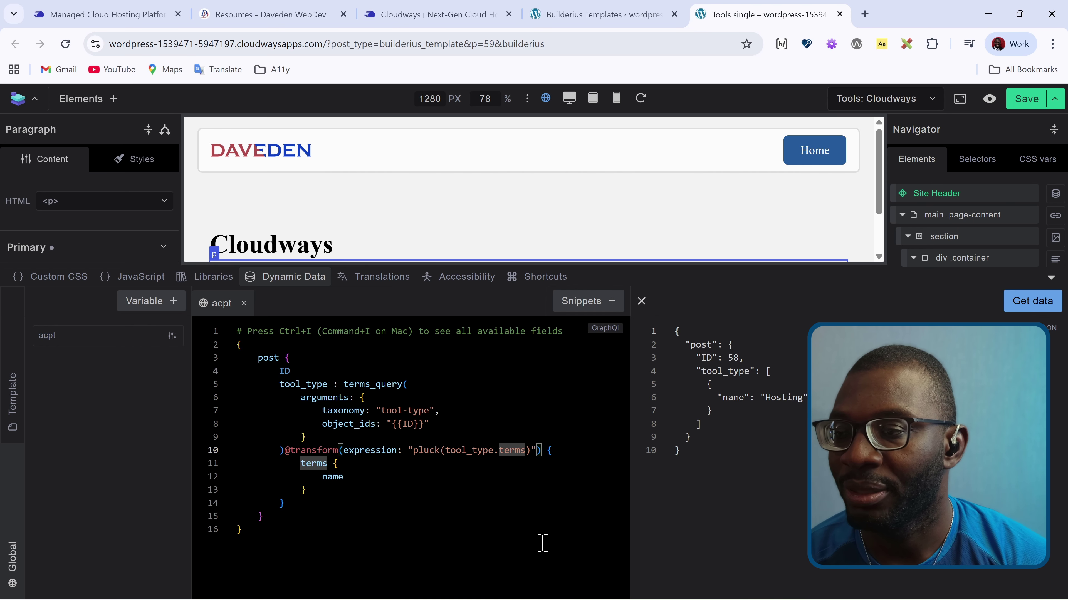
{"action": "key", "text": "Left"}
{"action": "type", "text": ","}
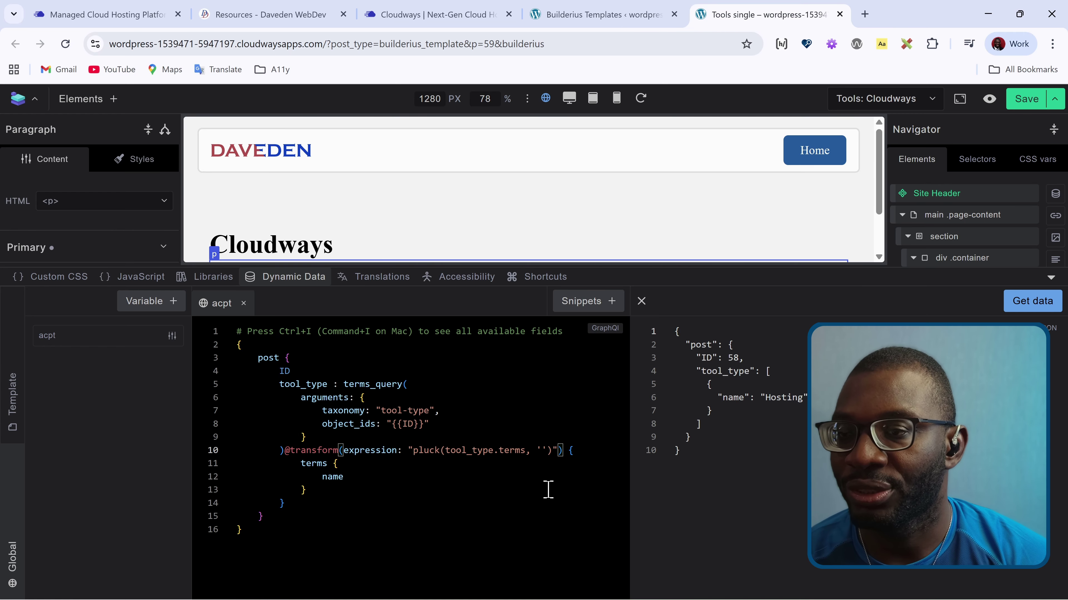
{"action": "type", "text": "name"}
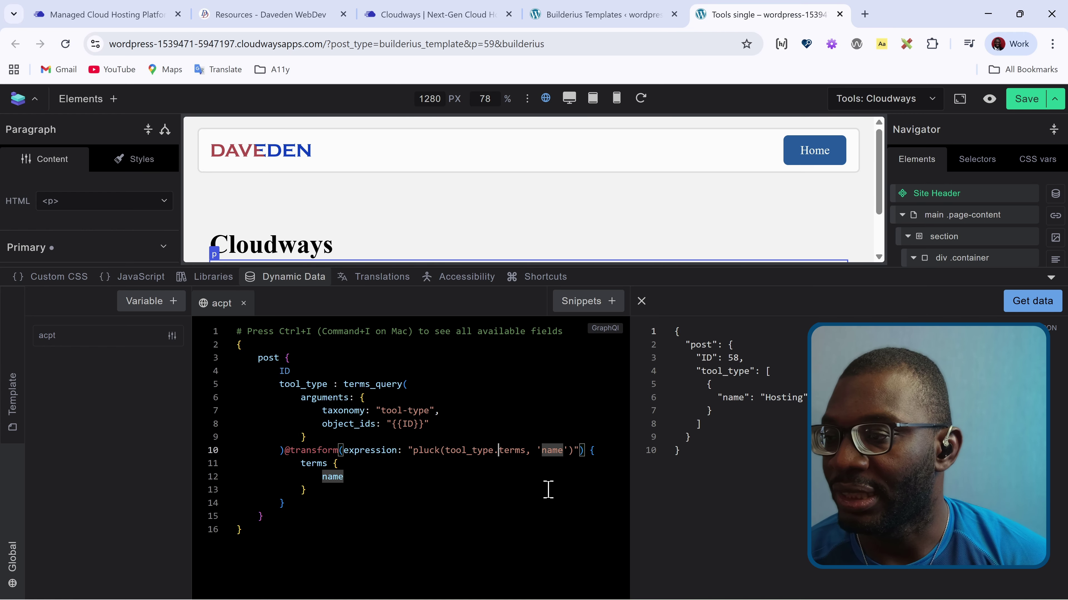
Wrap the pluck expression in a join function with ', ' as the separator, and run the query
{"action": "key", "text": "Left"}
{"action": "key", "text": "Left"}
{"action": "key", "text": "Left"}
{"action": "key", "text": "Left"}
{"action": "key", "text": "Left"}
{"action": "key", "text": "Left"}
{"action": "key", "text": "Left"}
{"action": "key", "text": "Left"}
{"action": "key", "text": "Left"}
{"action": "key", "text": "Left"}
{"action": "key", "text": "Left"}
{"action": "key", "text": "Left"}
{"action": "key", "text": "Left"}
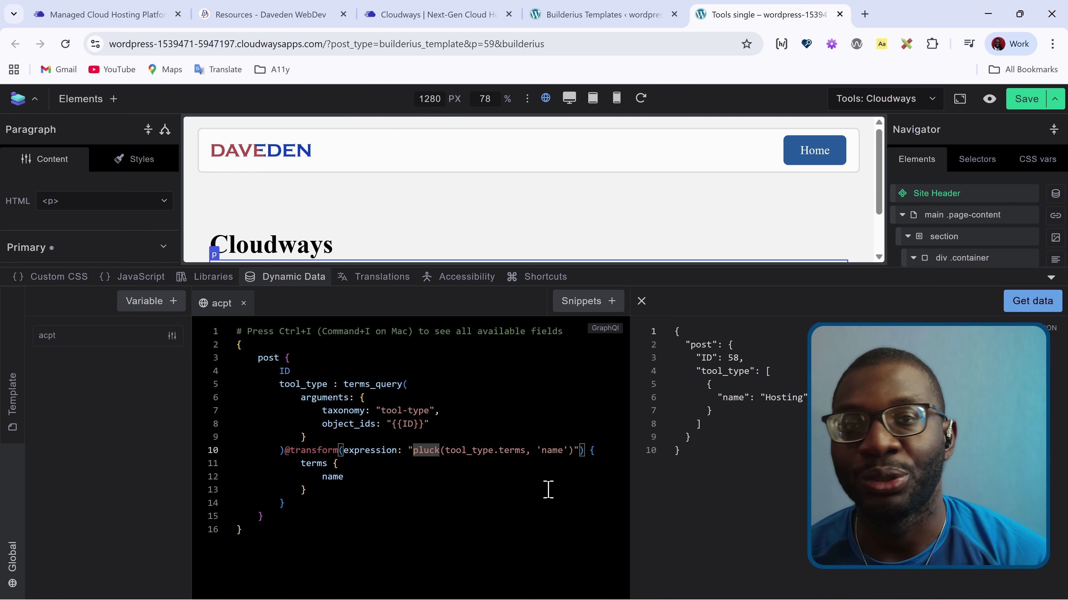
{"action": "key", "text": "Left"}
{"action": "key", "text": "Left"}
{"action": "key", "text": "Left"}
{"action": "type", "text": "join("}
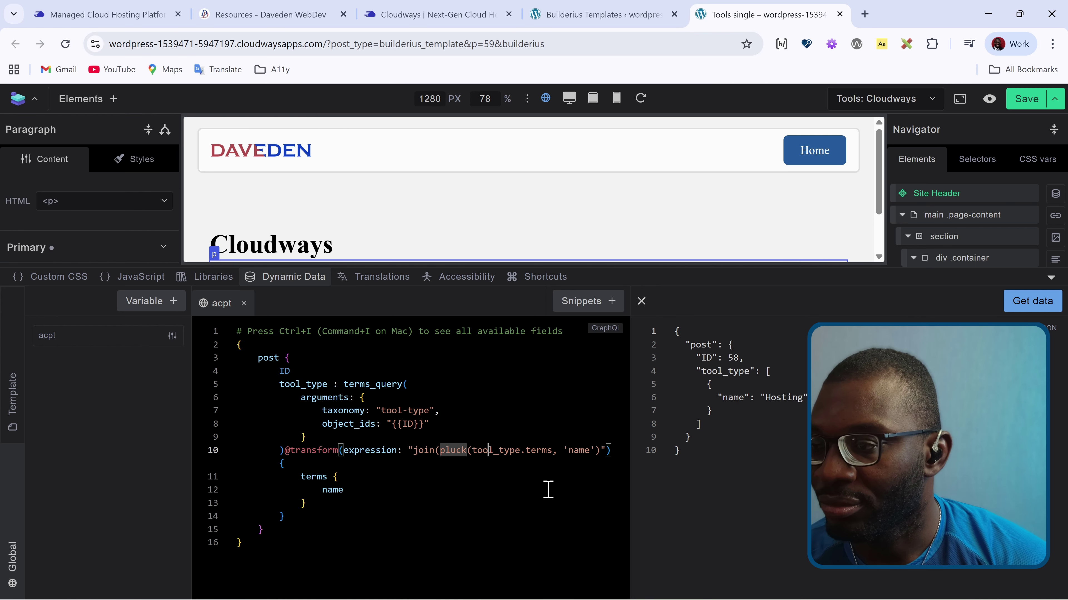
{"action": "key", "text": "Right"}
{"action": "key", "text": "Right"}
{"action": "key", "text": "Right"}
{"action": "key", "text": "Right"}
{"action": "key", "text": "Right"}
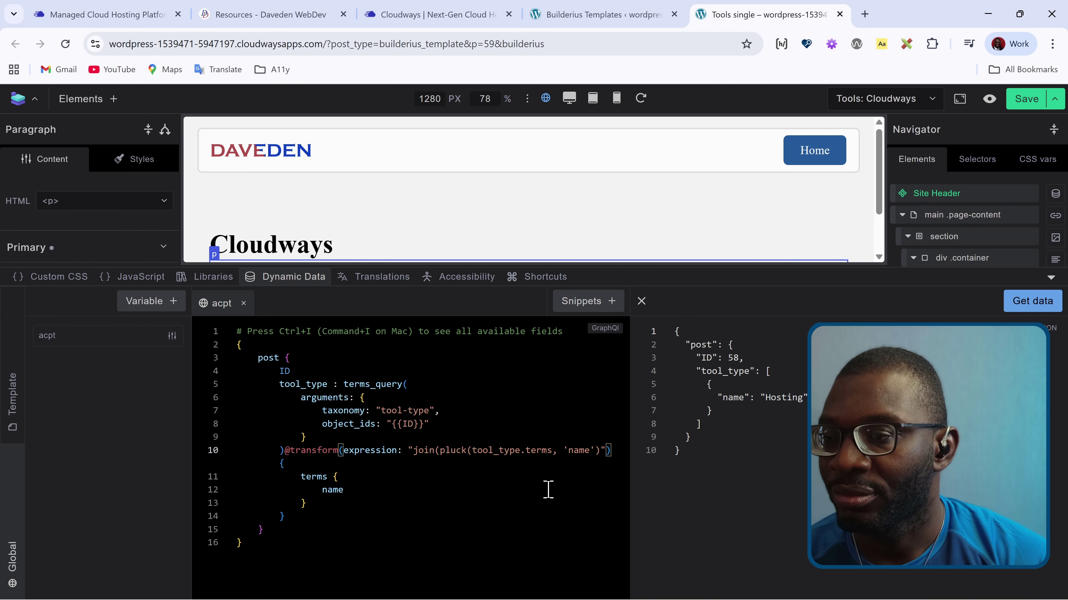
{"action": "type", "text": ")"}
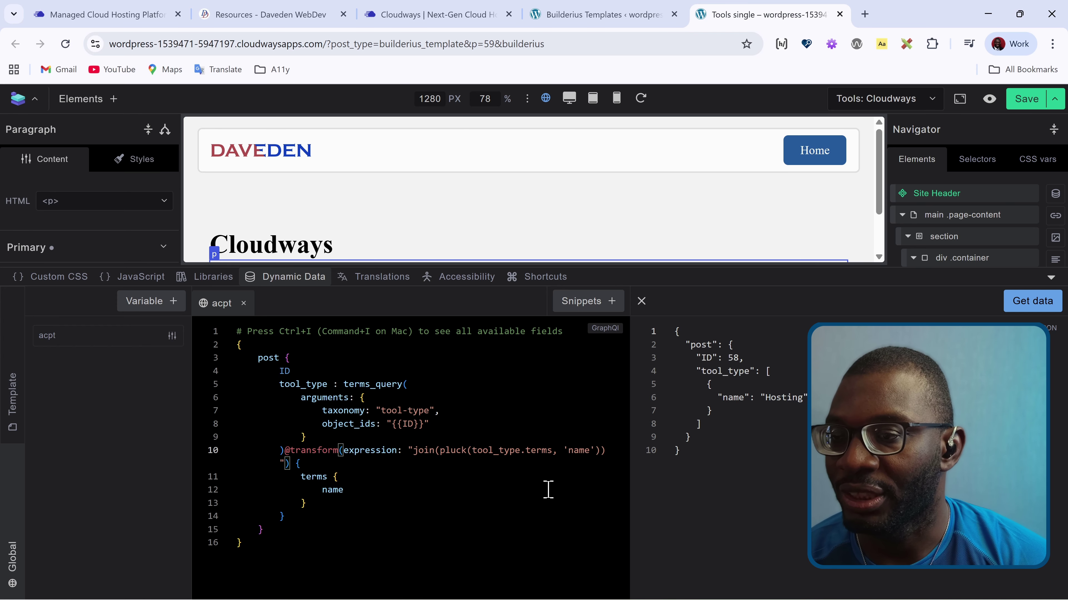
{"action": "type", "text": "''"}
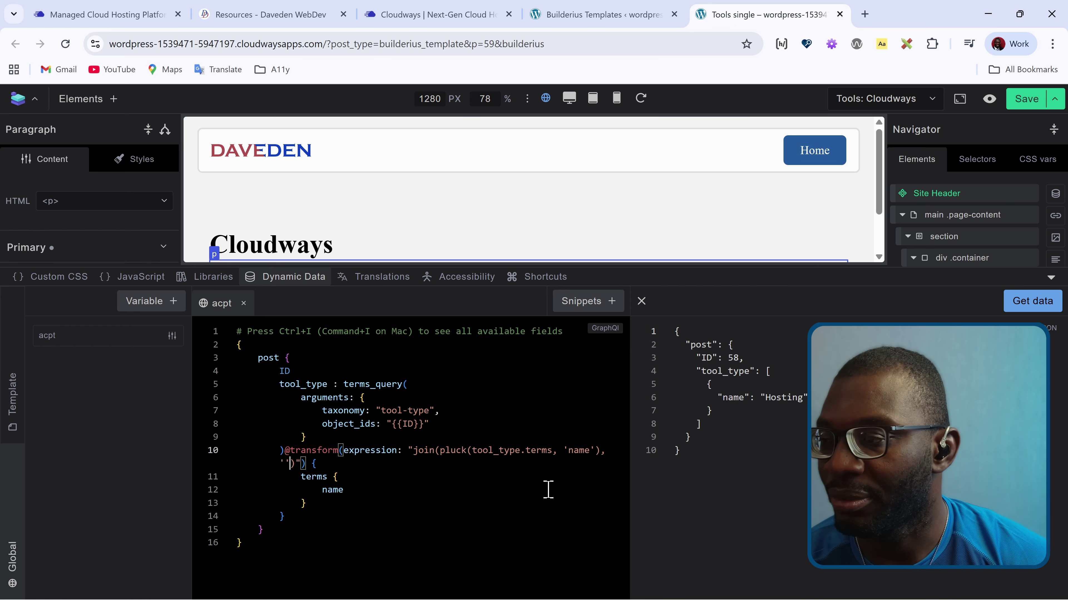
{"action": "type", "text": ","}
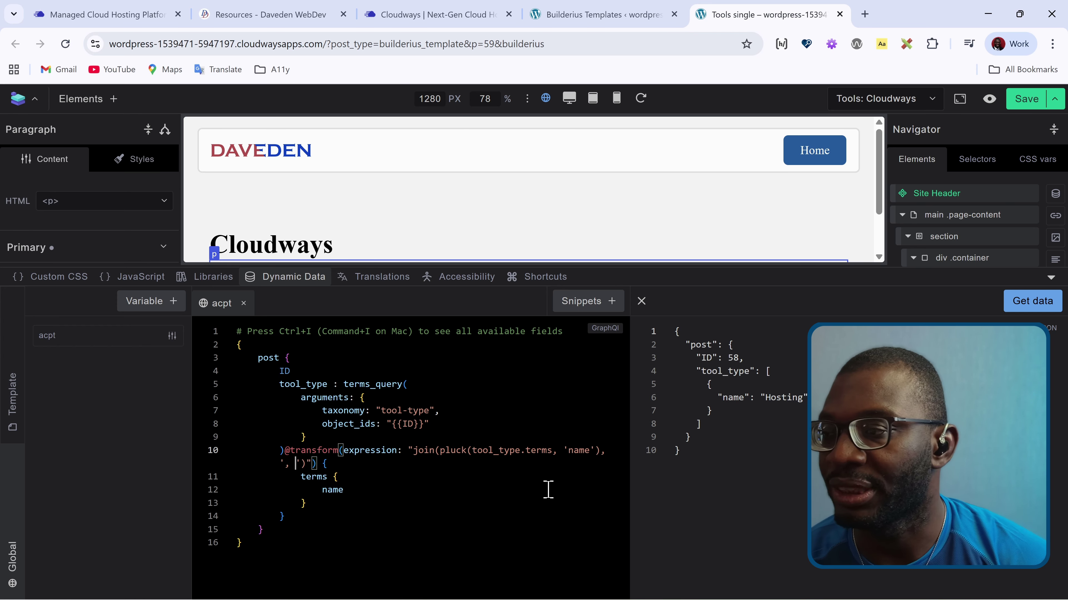
{"action": "left_click", "coordinate": [1030, 305]}
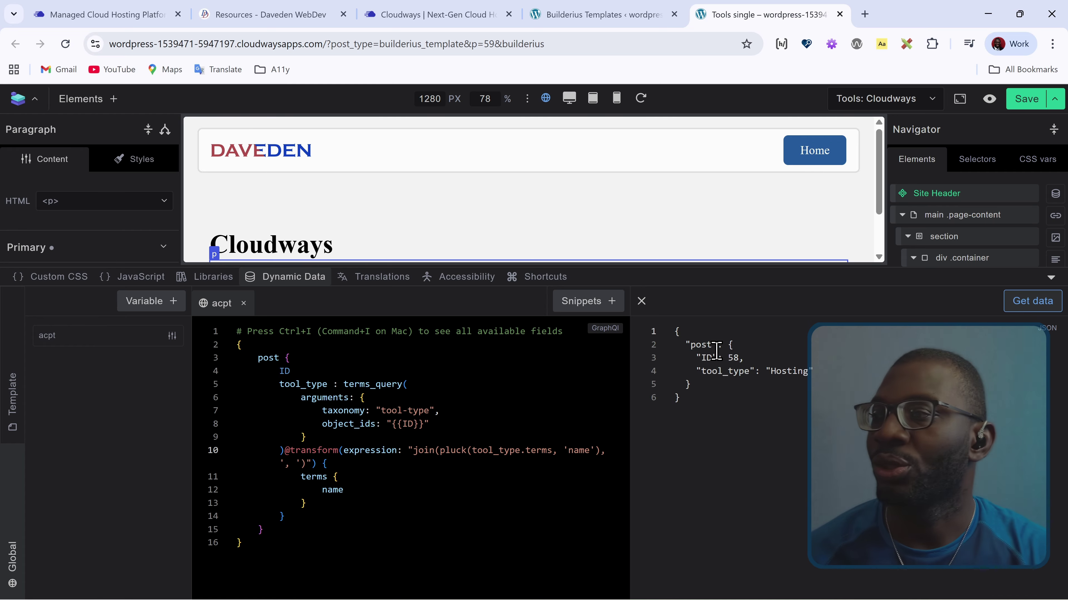
Replace the paragraph's Term text with the Tool Type dynamic data tag, [[acpt.post.tool_type]]
{"action": "left_click", "coordinate": [295, 276]}
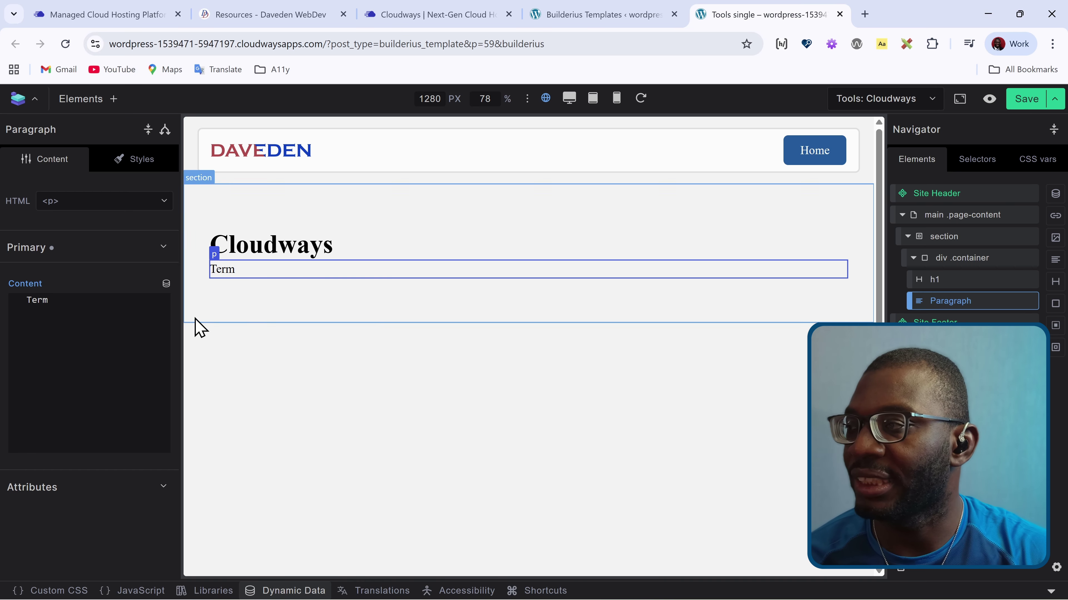
{"action": "double_click", "coordinate": [61, 329]}
{"action": "key", "text": "BackSpace"}
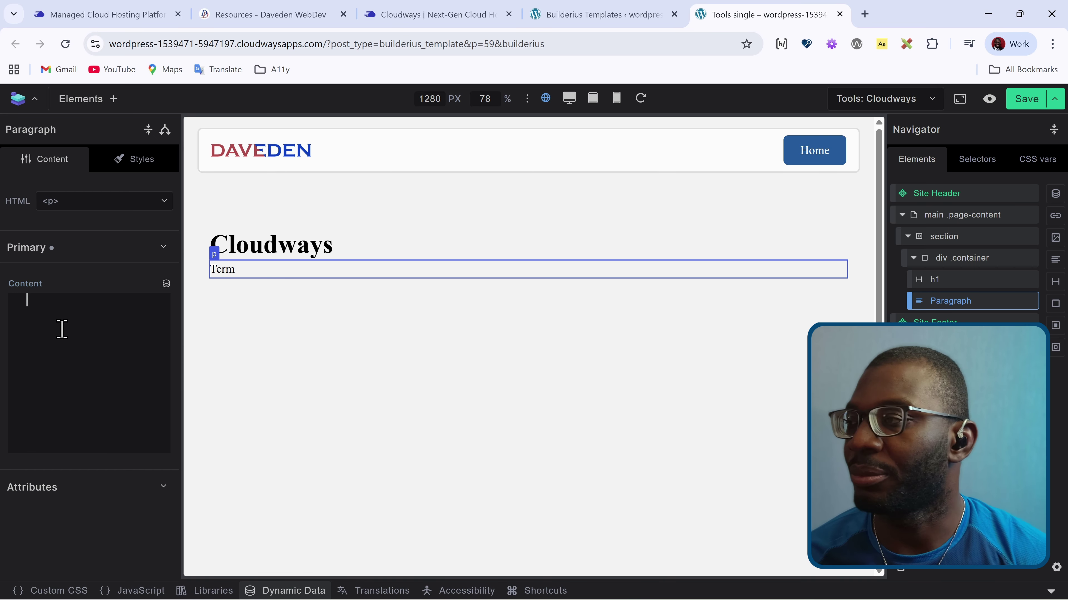
{"action": "left_click", "coordinate": [166, 284]}
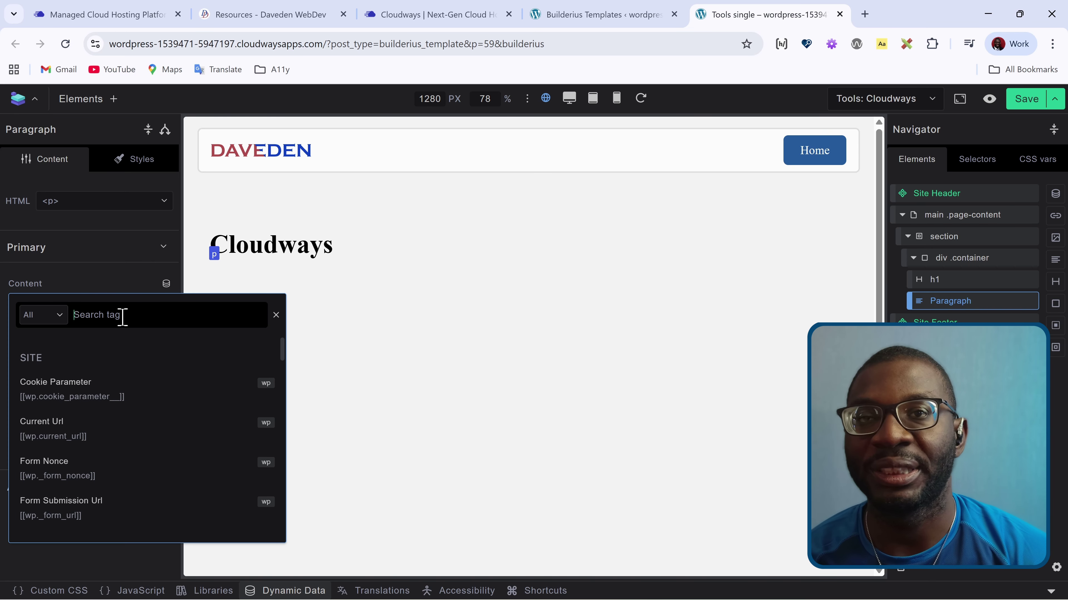
{"action": "type", "text": "tool"}
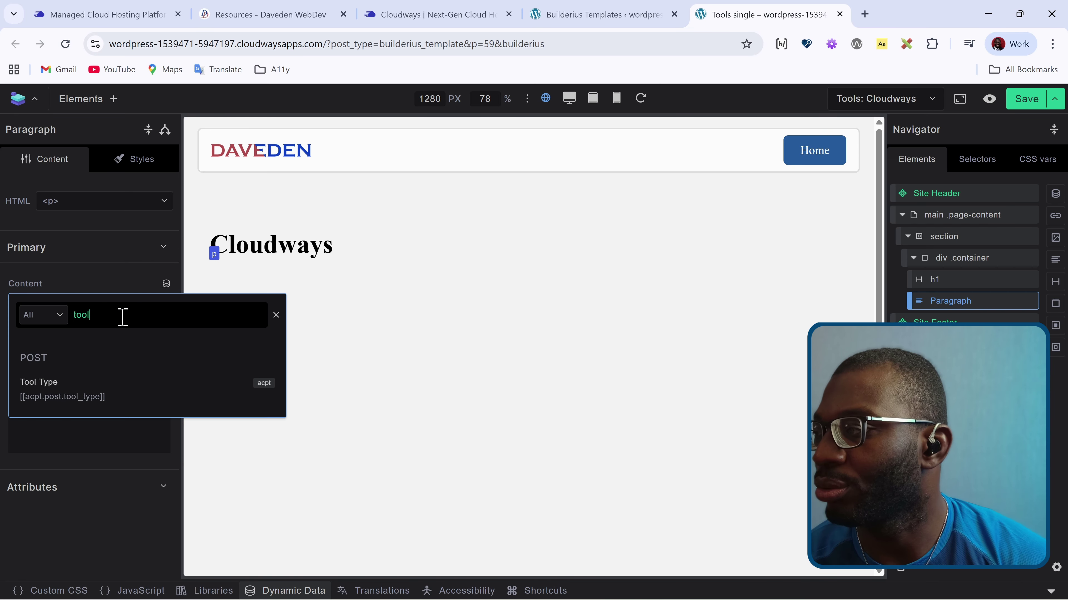
{"action": "left_click", "coordinate": [45, 397]}
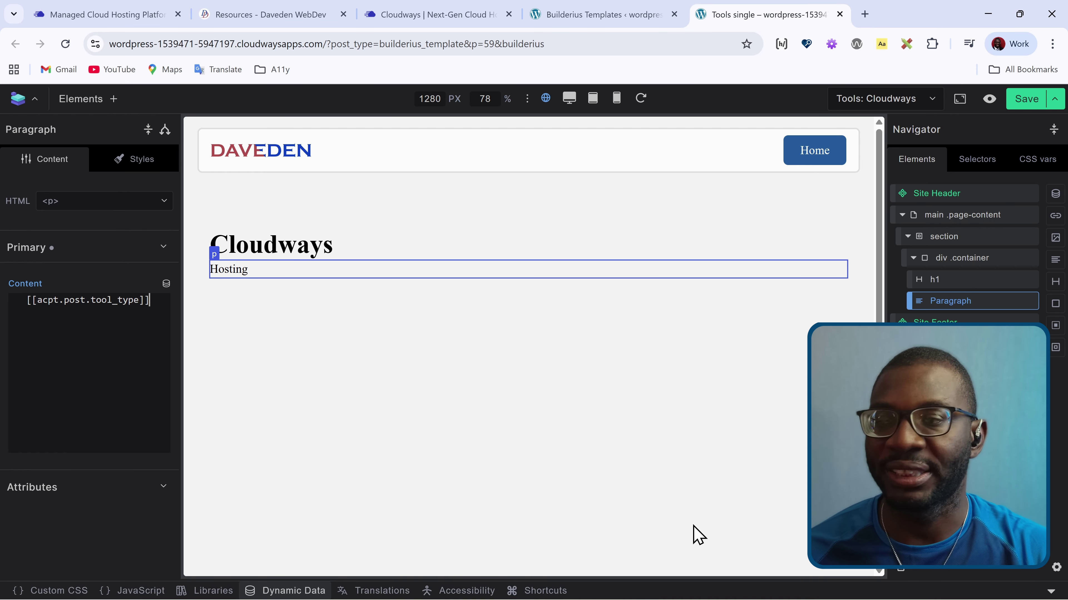
View the ready-made query snippets available for the acpt variable, and save the template
{"action": "left_click", "coordinate": [281, 590]}
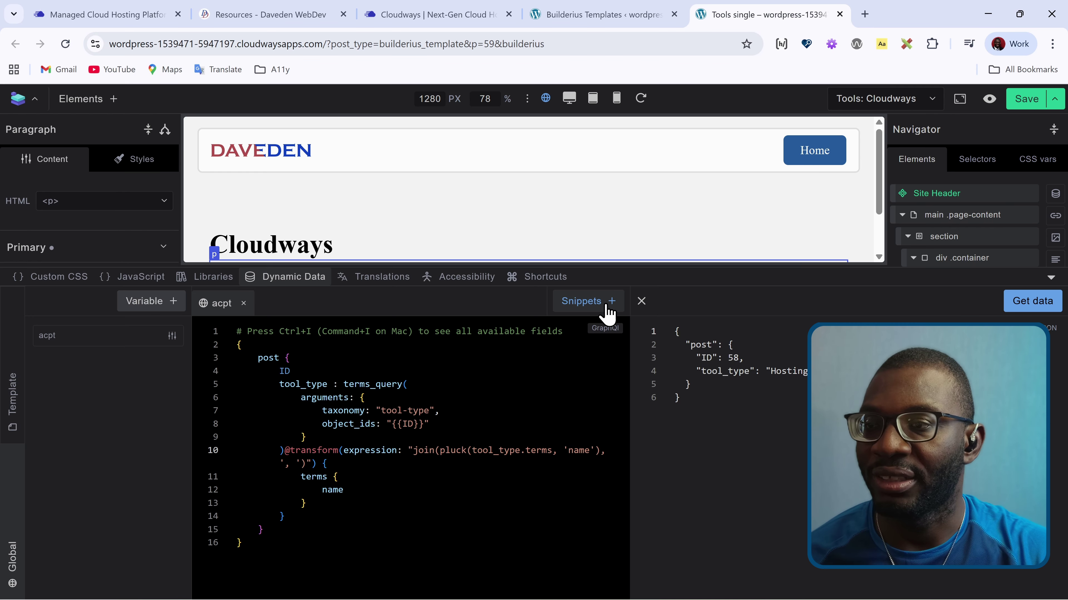
{"action": "left_click", "coordinate": [584, 301]}
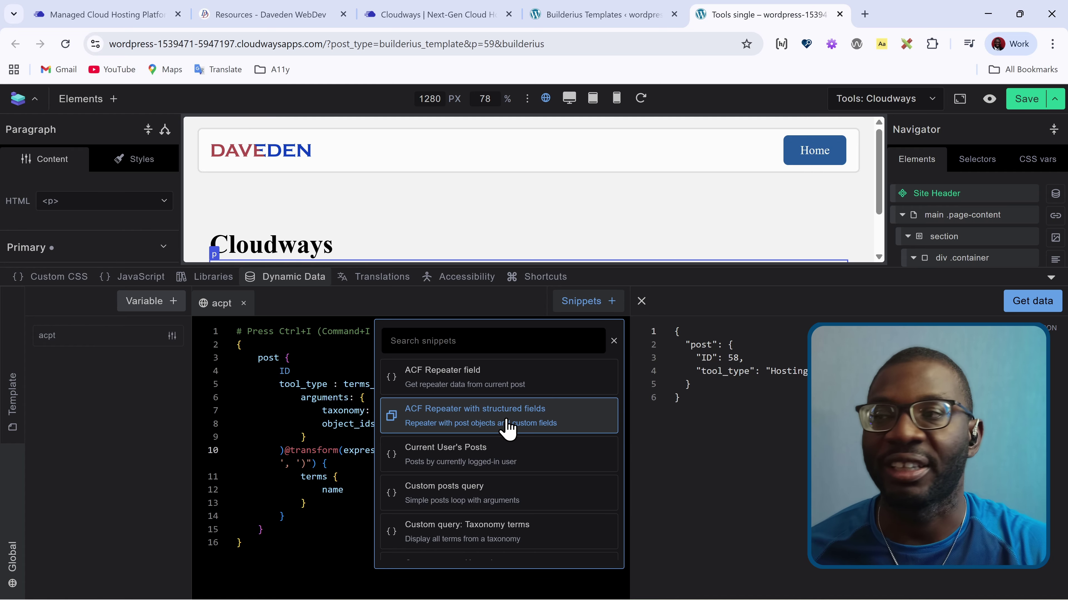
{"action": "left_click", "coordinate": [303, 278]}
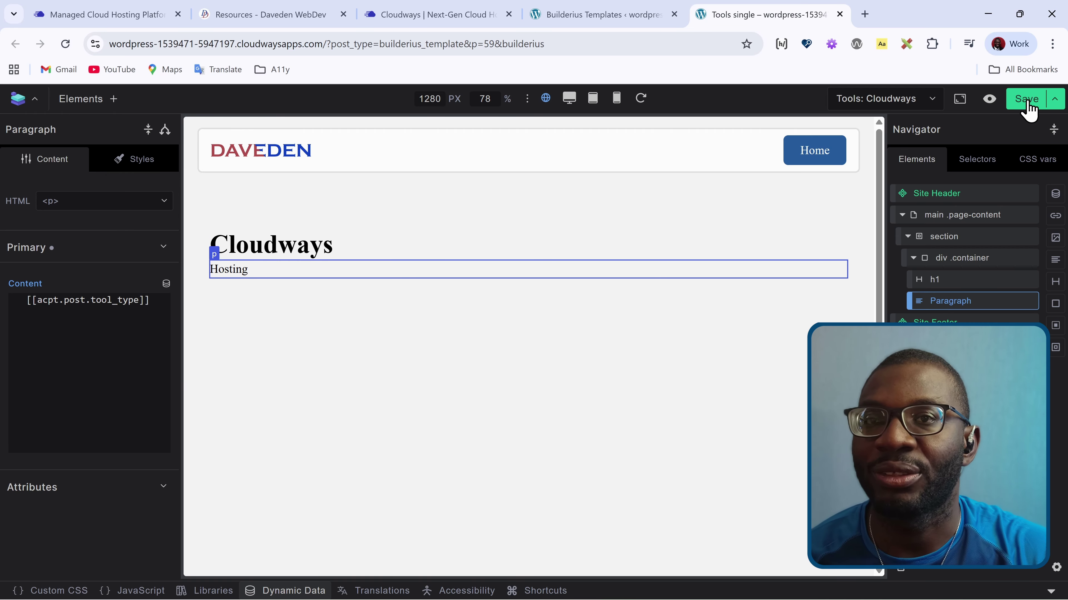
{"action": "left_click", "coordinate": [1044, 101]}
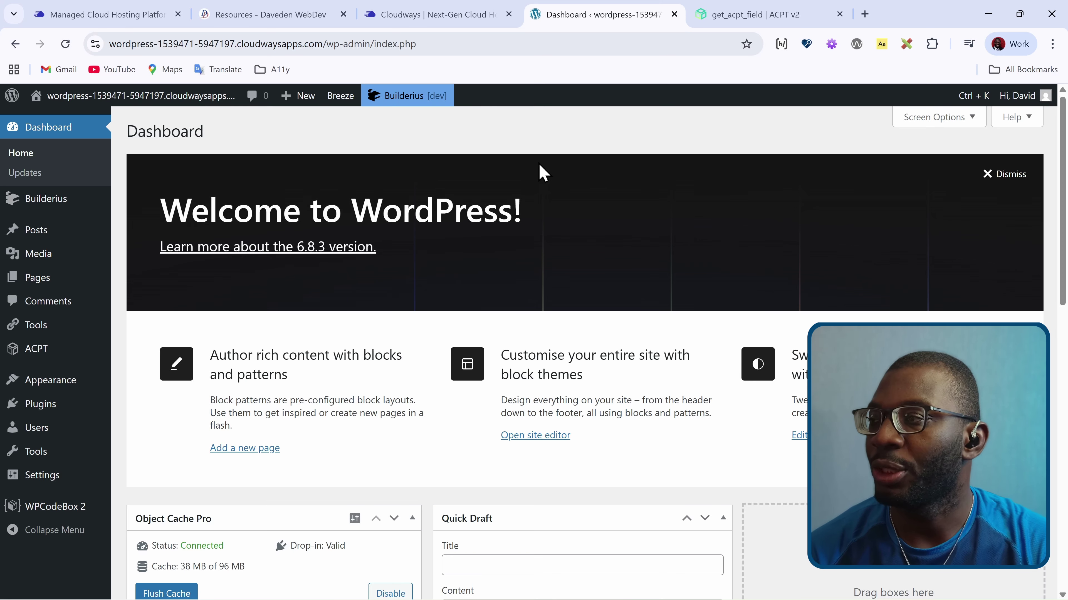
Create a new ACPT meta field group in WordPress admin and label it "Tools fields"
{"action": "mouse_move", "coordinate": [64, 355]}
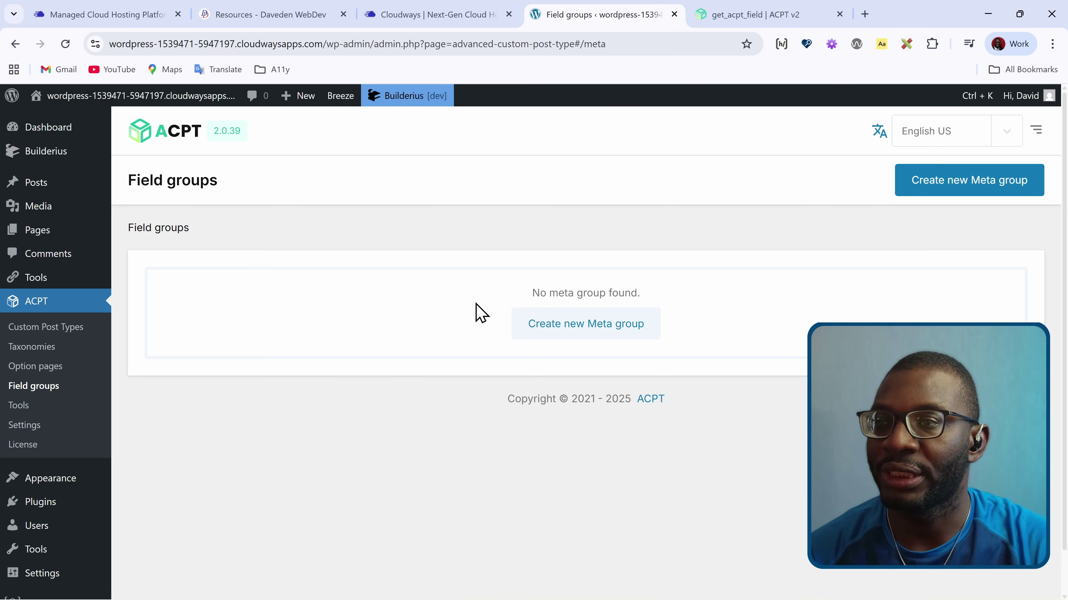
{"action": "left_click", "coordinate": [575, 330]}
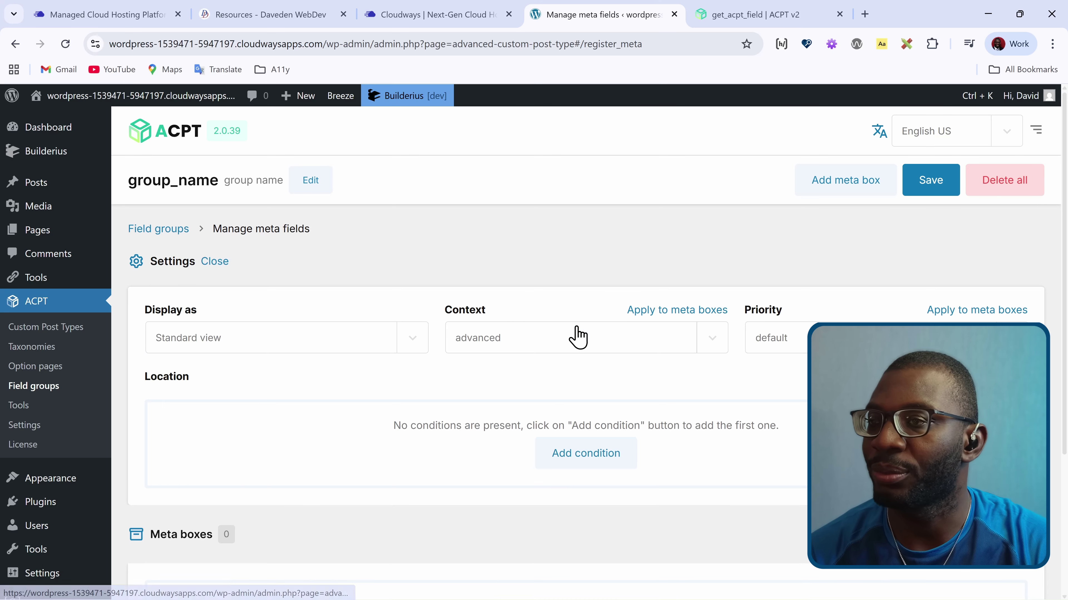
{"action": "left_click", "coordinate": [311, 193]}
{"action": "left_click", "coordinate": [180, 185]}
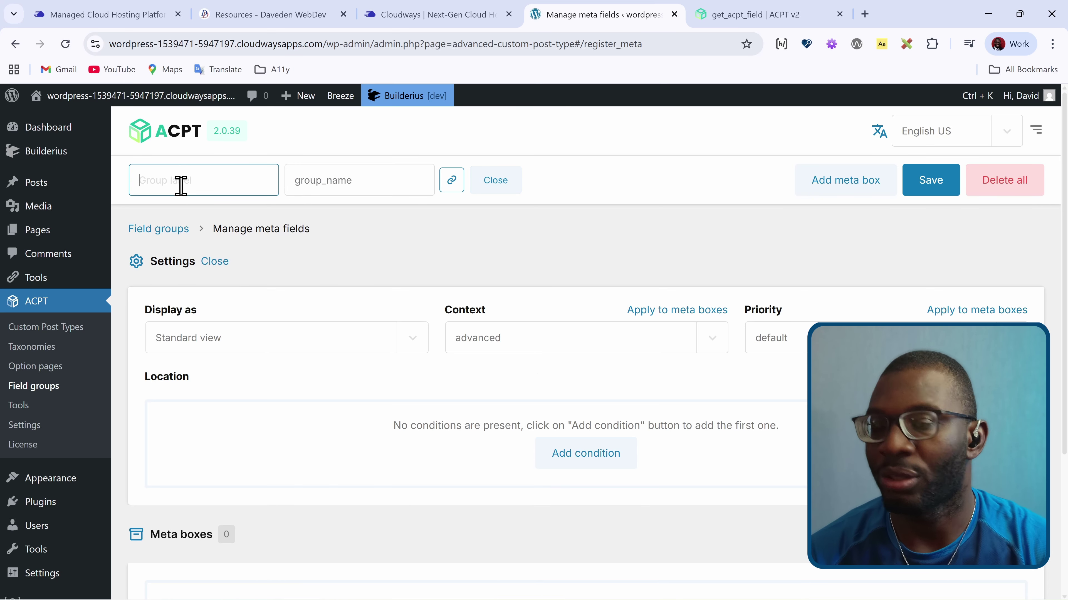
{"action": "type", "text": "Tools fields"}
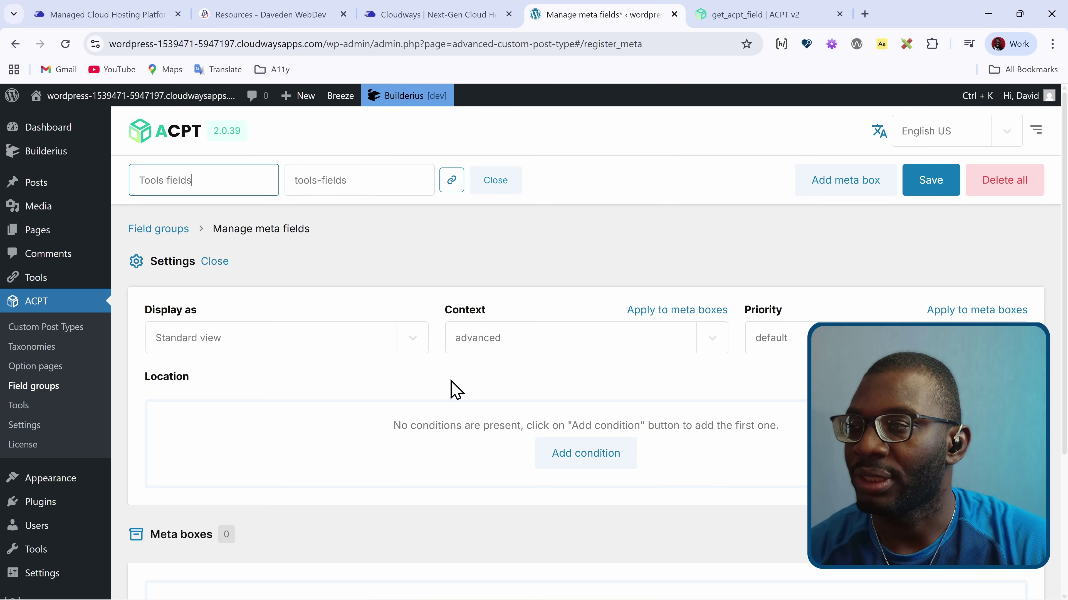
Add a location condition to the field group so it applies where Post type is equal to Tools
{"action": "left_click", "coordinate": [574, 464]}
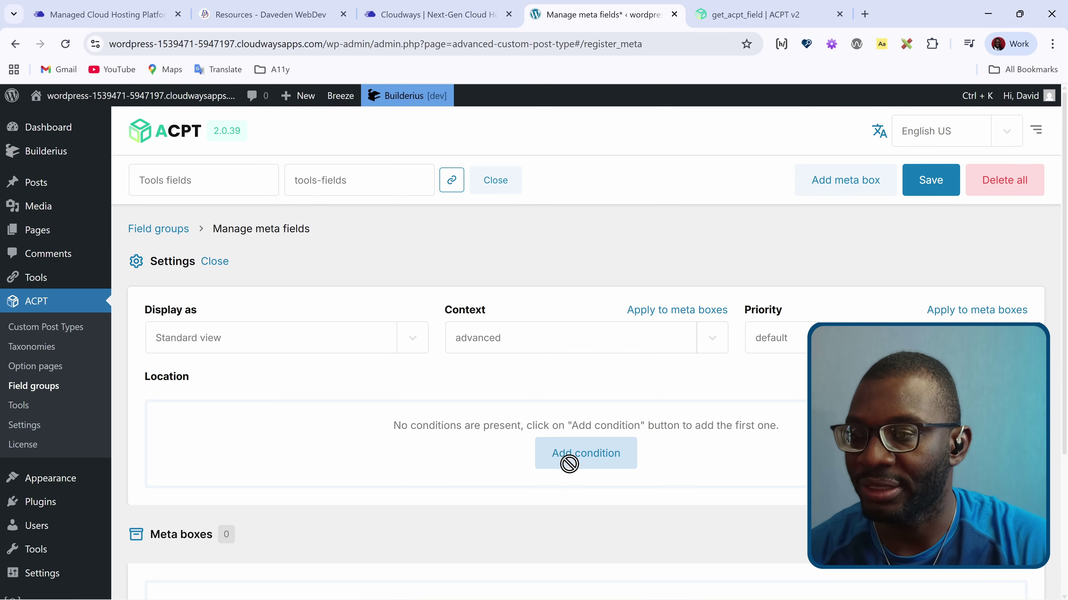
{"action": "left_click", "coordinate": [273, 488]}
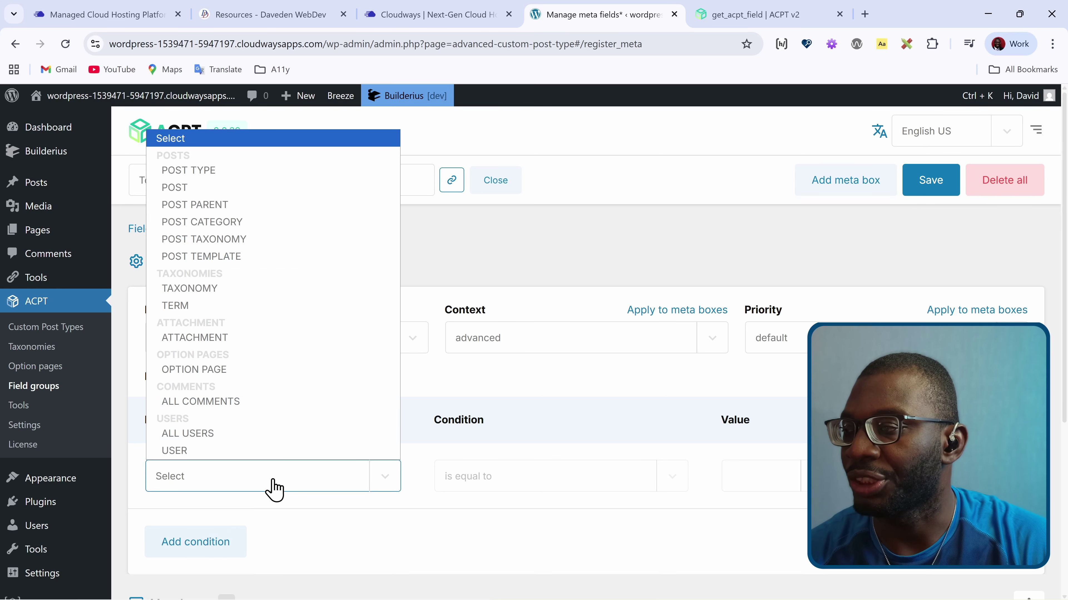
{"action": "left_click", "coordinate": [278, 181]}
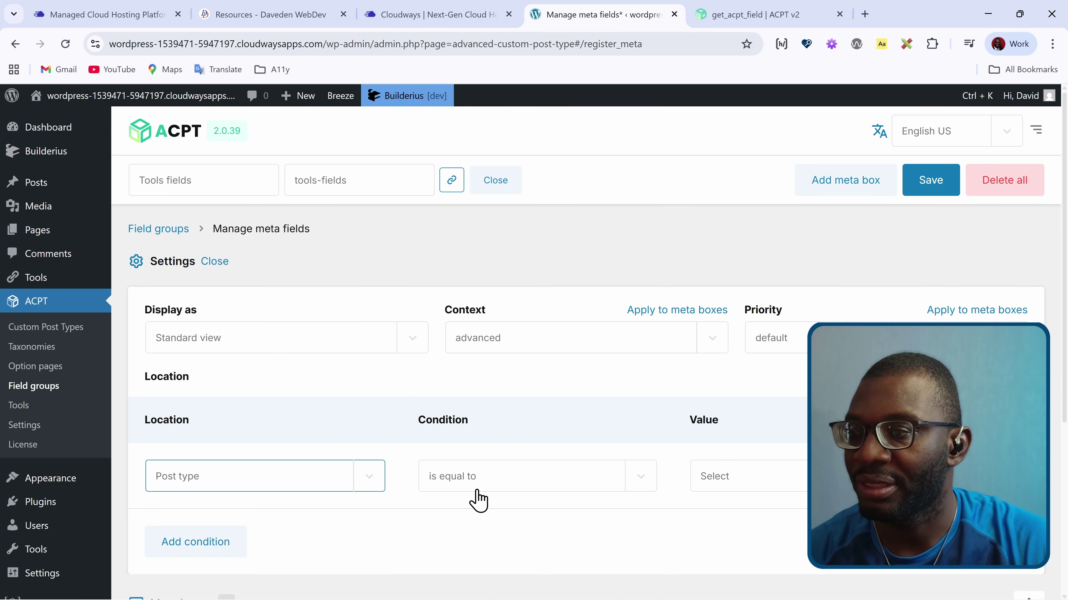
{"action": "left_click", "coordinate": [739, 482]}
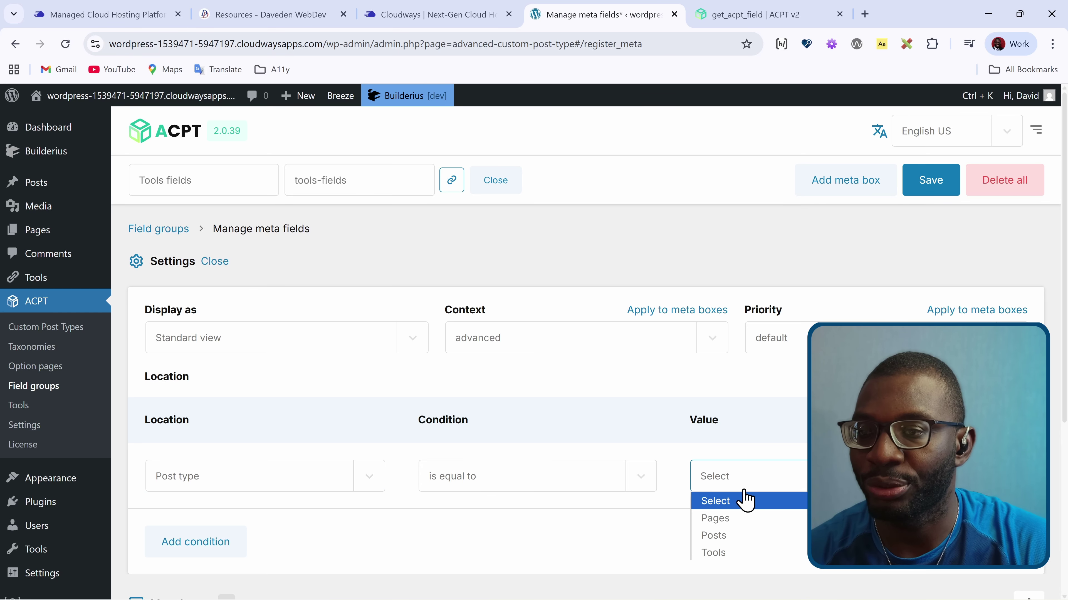
{"action": "left_click", "coordinate": [739, 553]}
Add a meta box to the field group and label it "Tools meta"
{"action": "scroll", "coordinate": [601, 489], "scroll_direction": "down", "scroll_amount": 5}
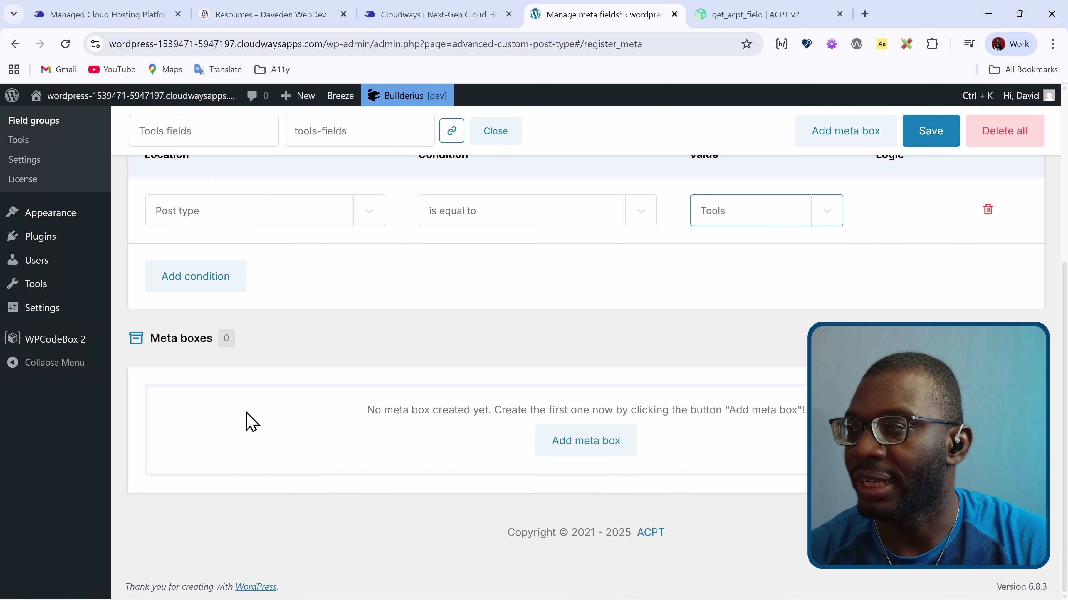
{"action": "left_click", "coordinate": [566, 444]}
{"action": "scroll", "coordinate": [296, 399], "scroll_direction": "down", "scroll_amount": 2}
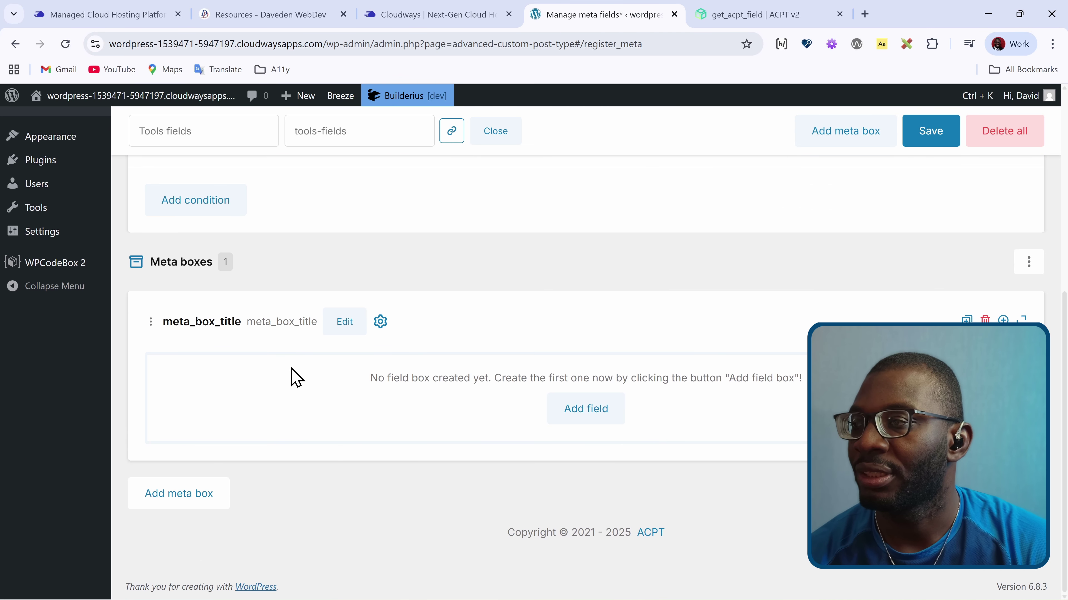
{"action": "left_click", "coordinate": [344, 323]}
{"action": "double_click", "coordinate": [210, 328]}
{"action": "key", "text": "BackSpace"}
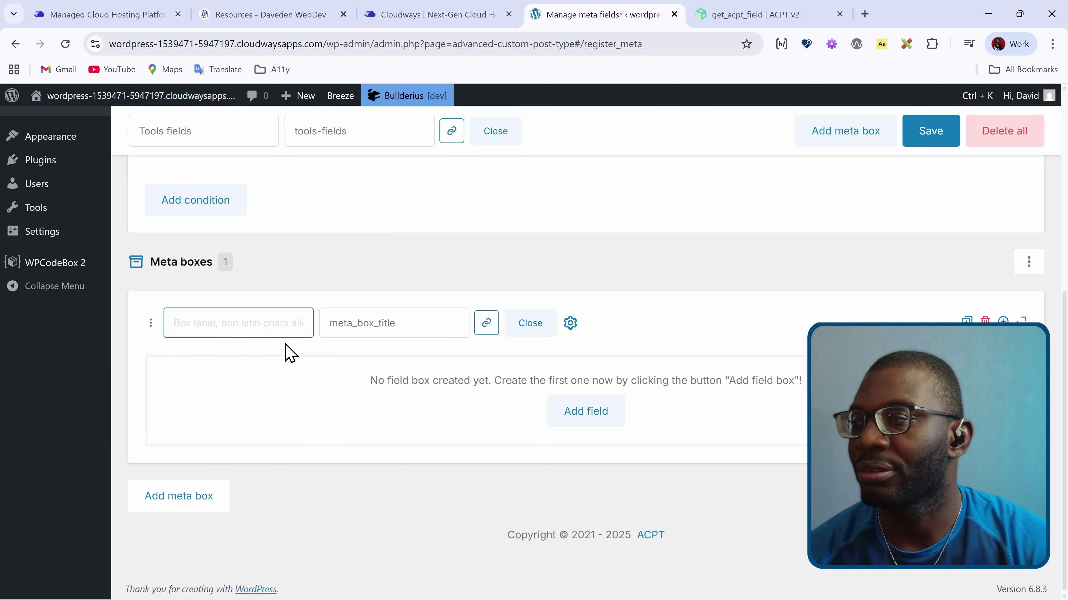
{"action": "type", "text": "Tools meta"}
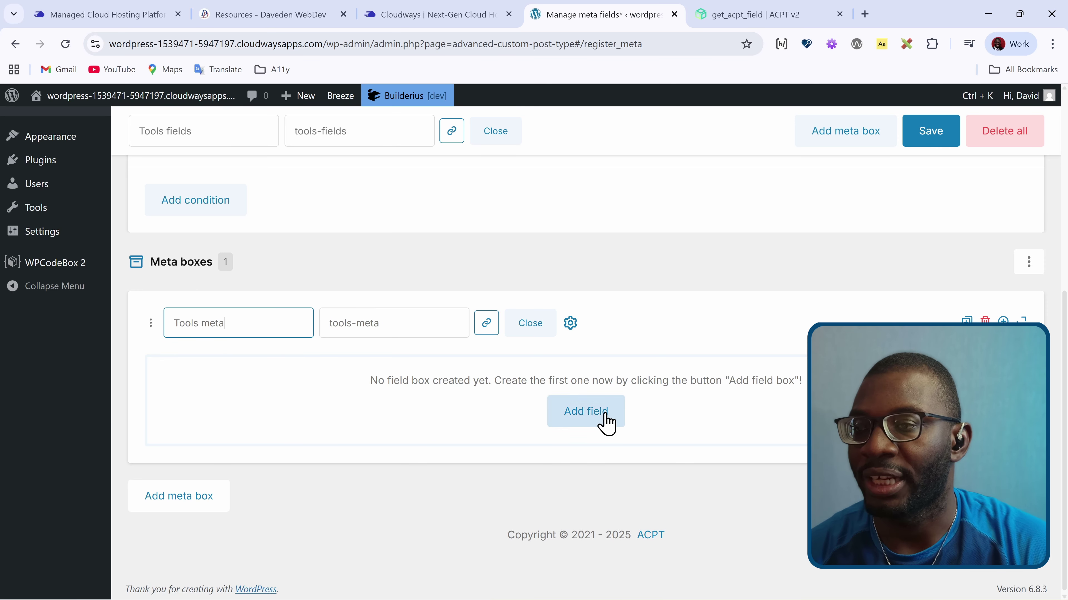
Add a field labelled "Affiliate Link" to the Tools meta box and set its field type to Url
{"action": "left_click", "coordinate": [607, 425]}
{"action": "scroll", "coordinate": [448, 400], "scroll_direction": "down", "scroll_amount": 2}
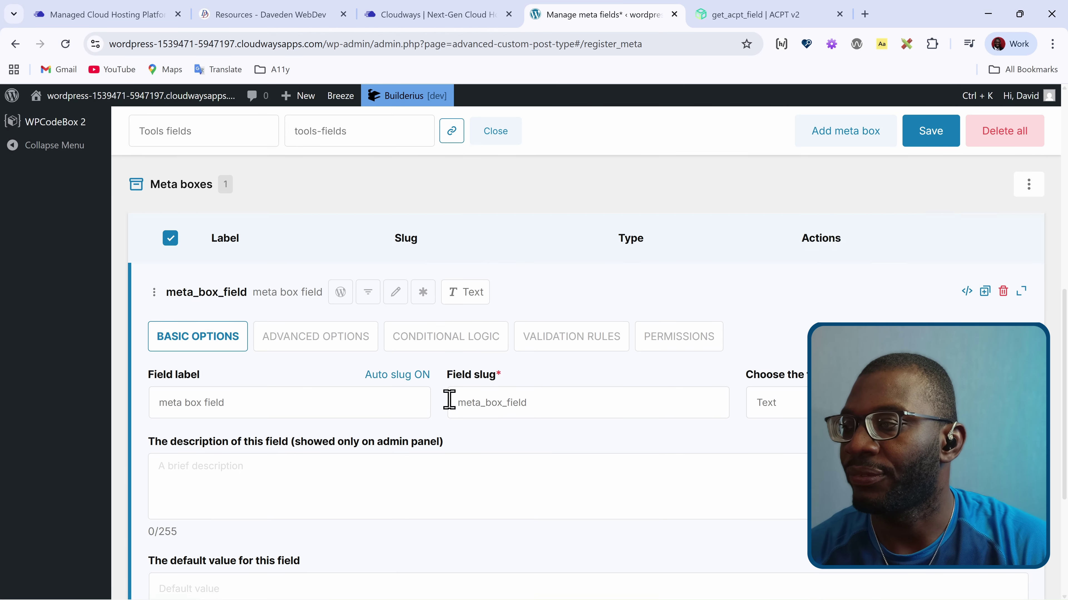
{"action": "triple_click", "coordinate": [326, 336]}
{"action": "key", "text": "BackSpace"}
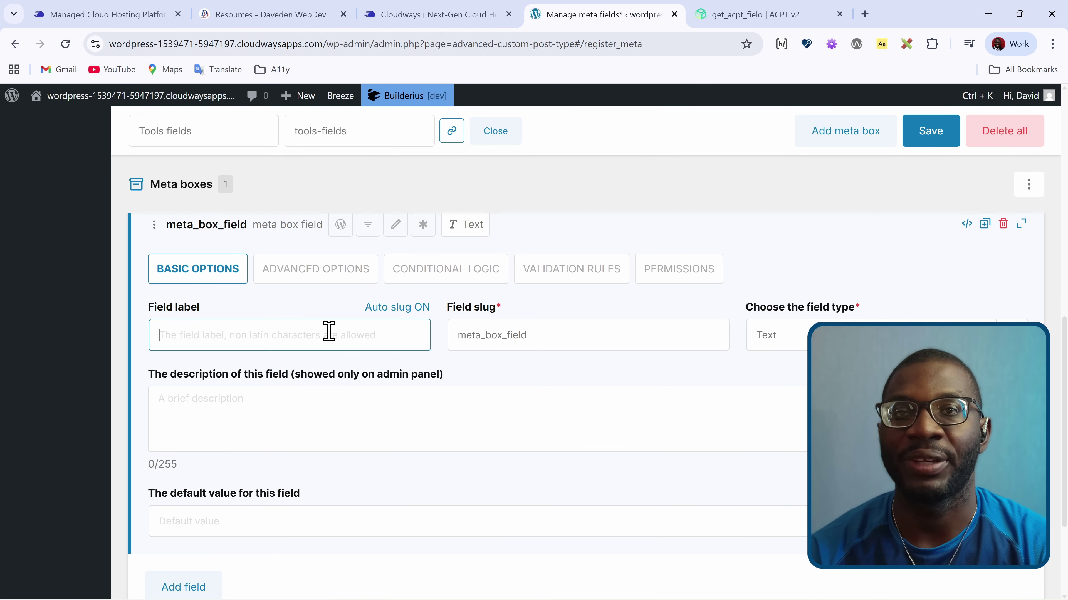
{"action": "type", "text": "affi"}
{"action": "left_click", "coordinate": [274, 373]}
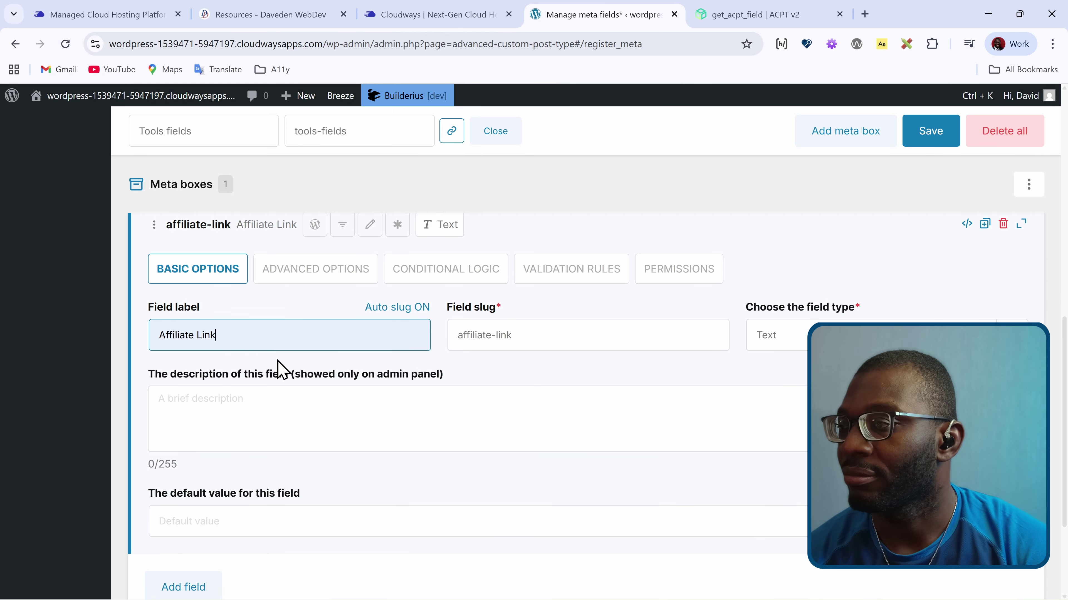
{"action": "left_click", "coordinate": [793, 343]}
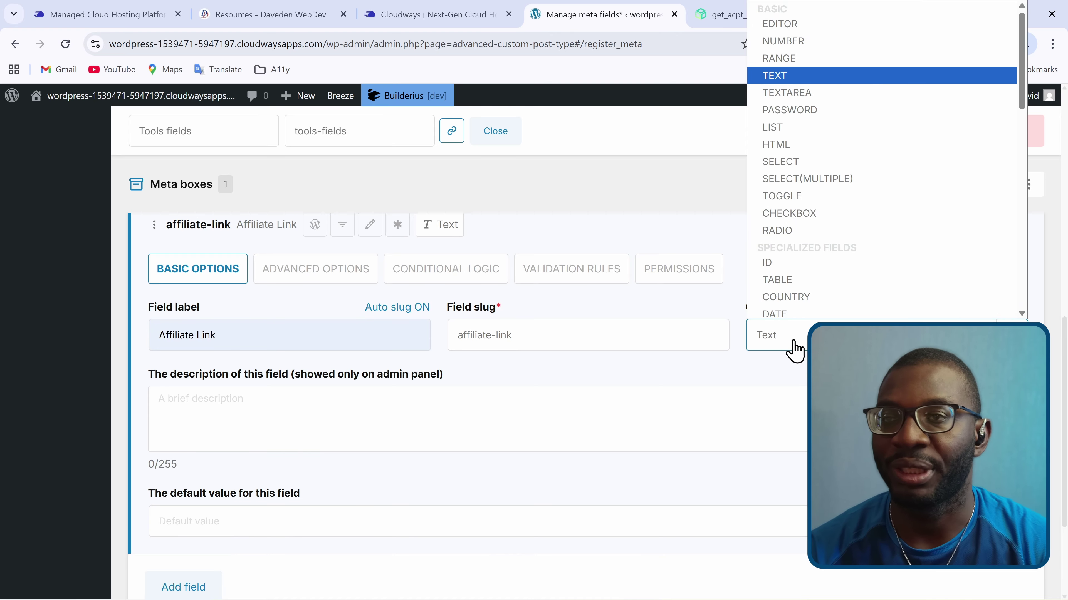
{"action": "type", "text": "url"}
{"action": "key", "text": "Return"}
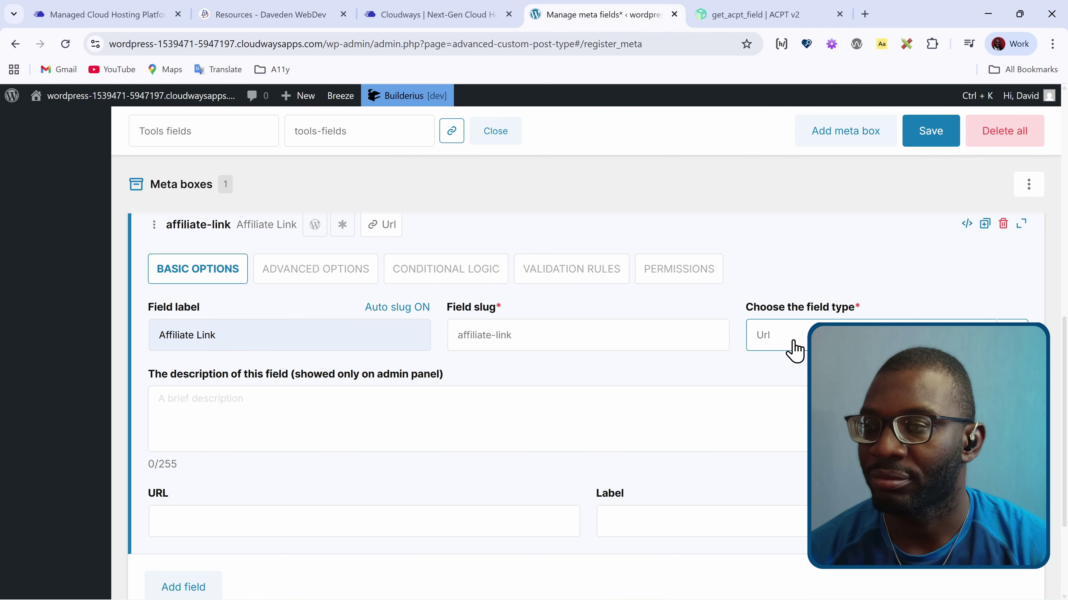
Add a second field labelled "Features" to the meta box and set its field type to Repeater
{"action": "scroll", "coordinate": [555, 379], "scroll_direction": "down", "scroll_amount": 3}
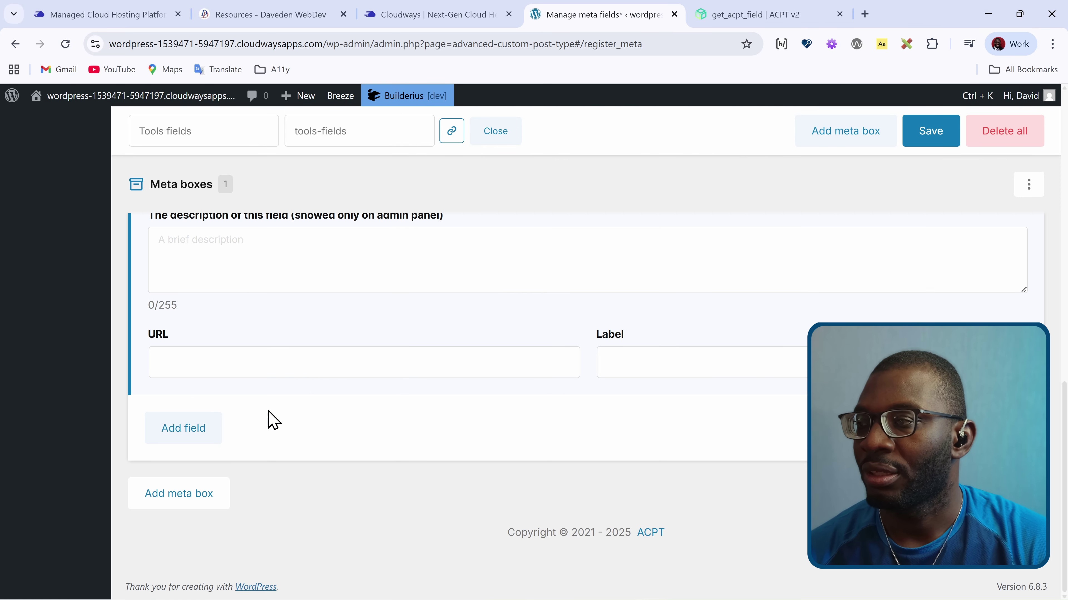
{"action": "left_click", "coordinate": [194, 438]}
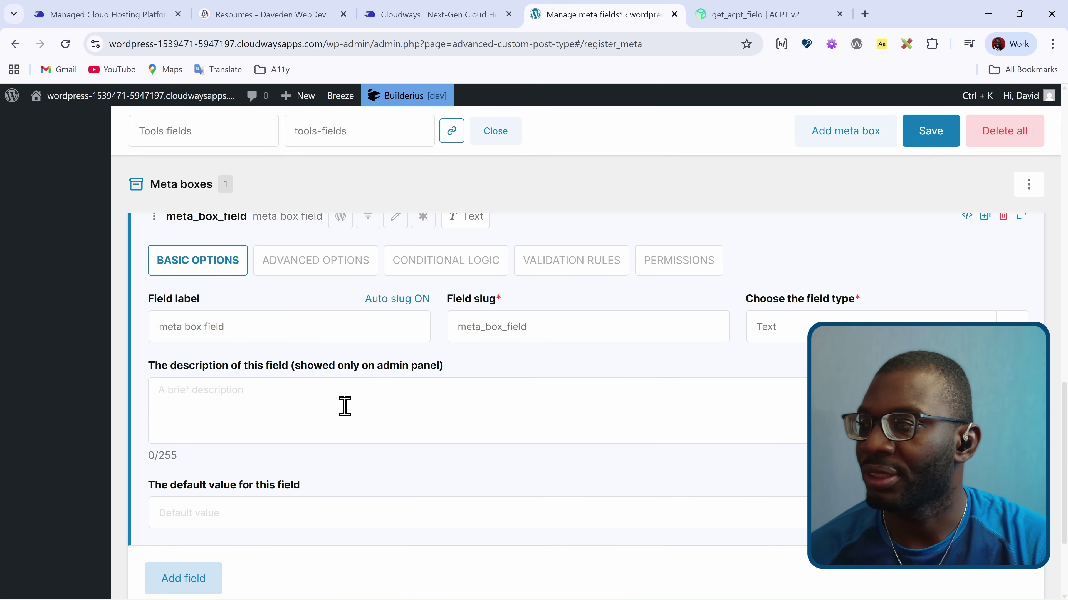
{"action": "left_click", "coordinate": [259, 329]}
{"action": "type", "text": "Features"}
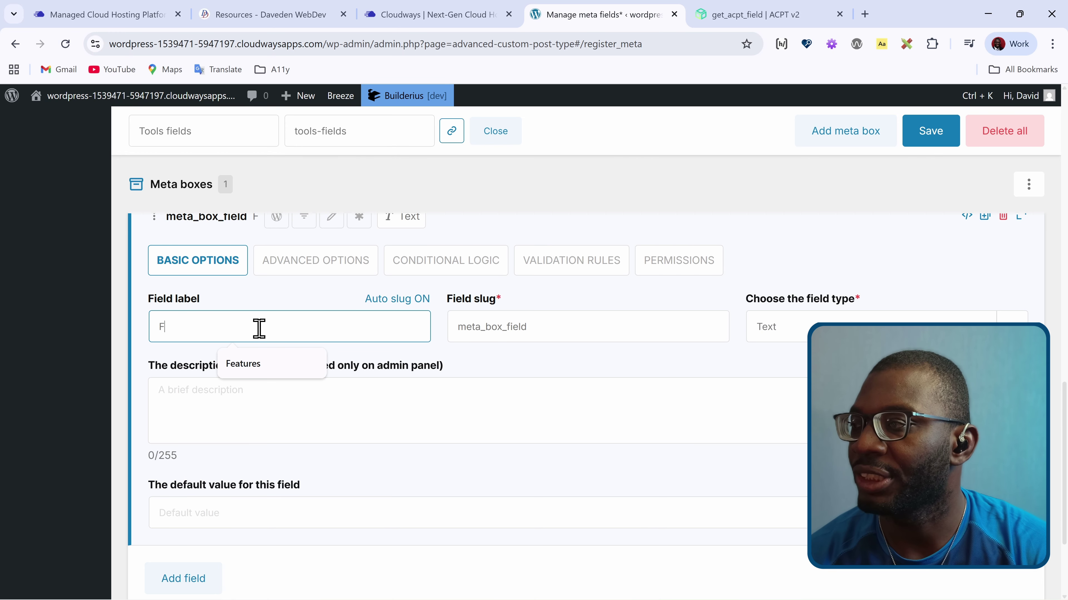
{"action": "left_click", "coordinate": [776, 346]}
{"action": "left_click", "coordinate": [788, 337]}
{"action": "type", "text": "rep"}
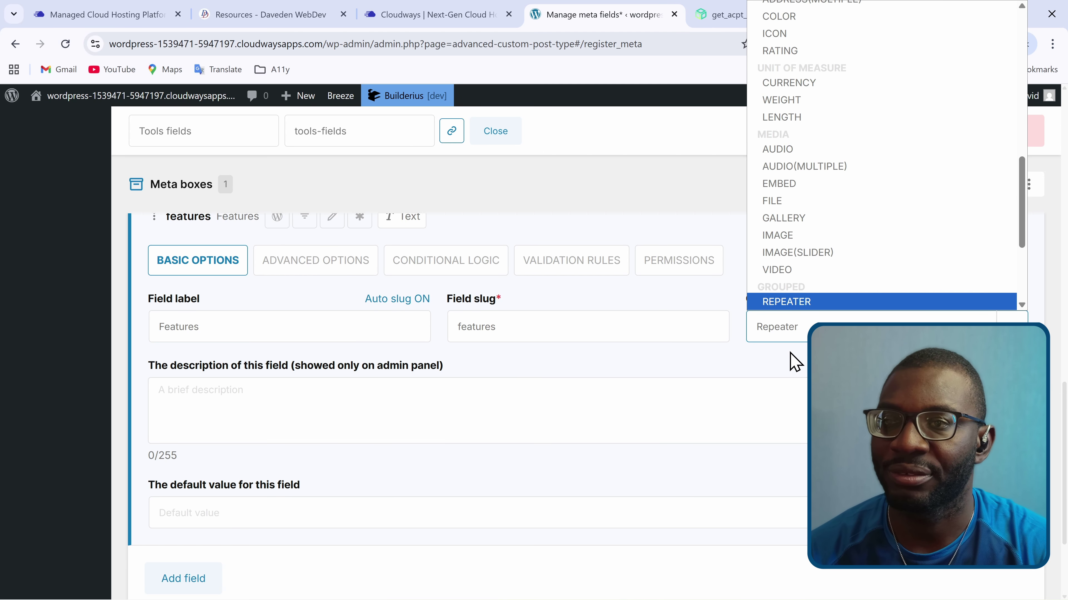
{"action": "key", "text": "Return"}
Add a child text field labelled "Item" inside the Features repeater
{"action": "scroll", "coordinate": [619, 364], "scroll_direction": "down", "scroll_amount": 5}
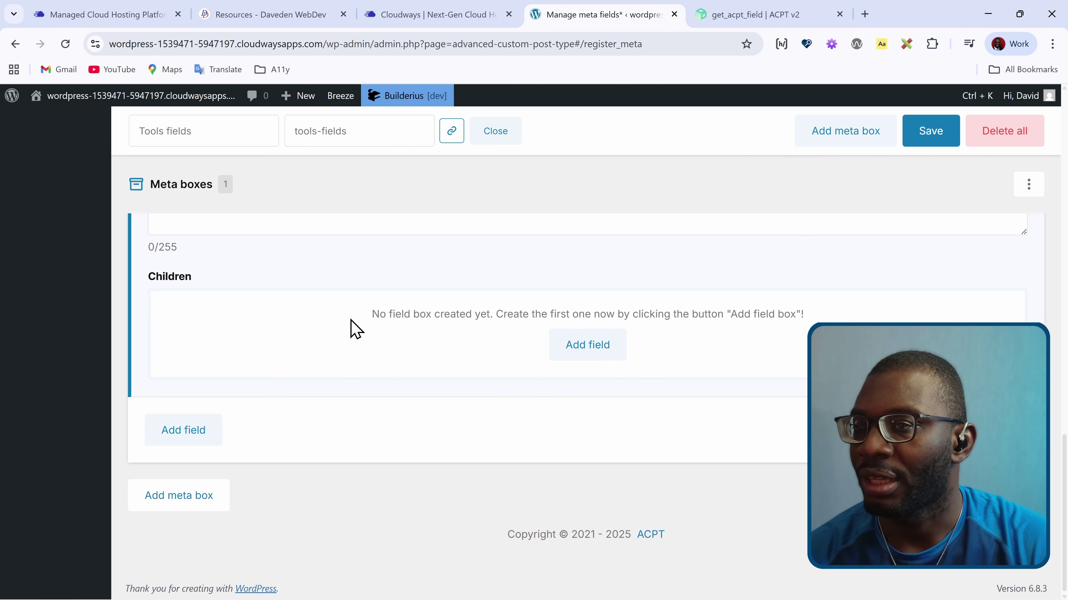
{"action": "left_click", "coordinate": [577, 349]}
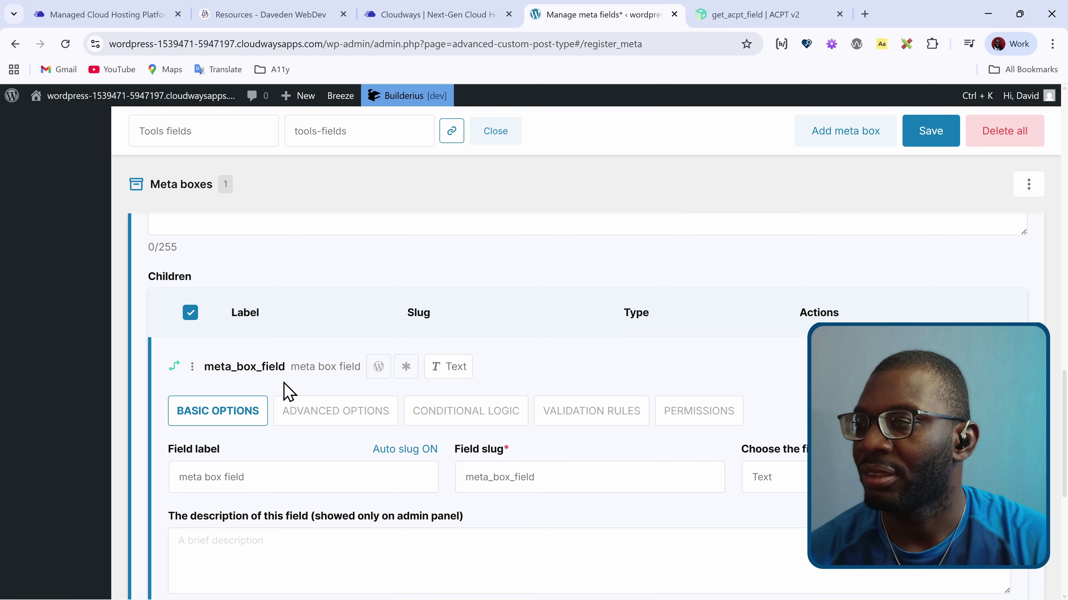
{"action": "scroll", "coordinate": [290, 407], "scroll_direction": "down", "scroll_amount": 3}
{"action": "triple_click", "coordinate": [277, 345]}
{"action": "key", "text": "BackSpace"}
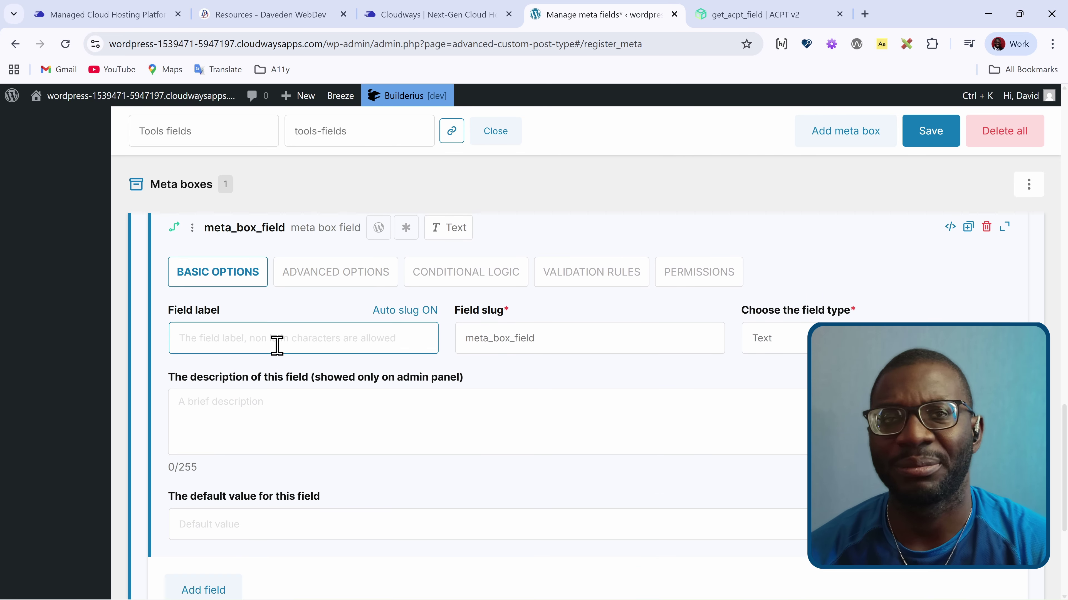
{"action": "type", "text": "Item"}
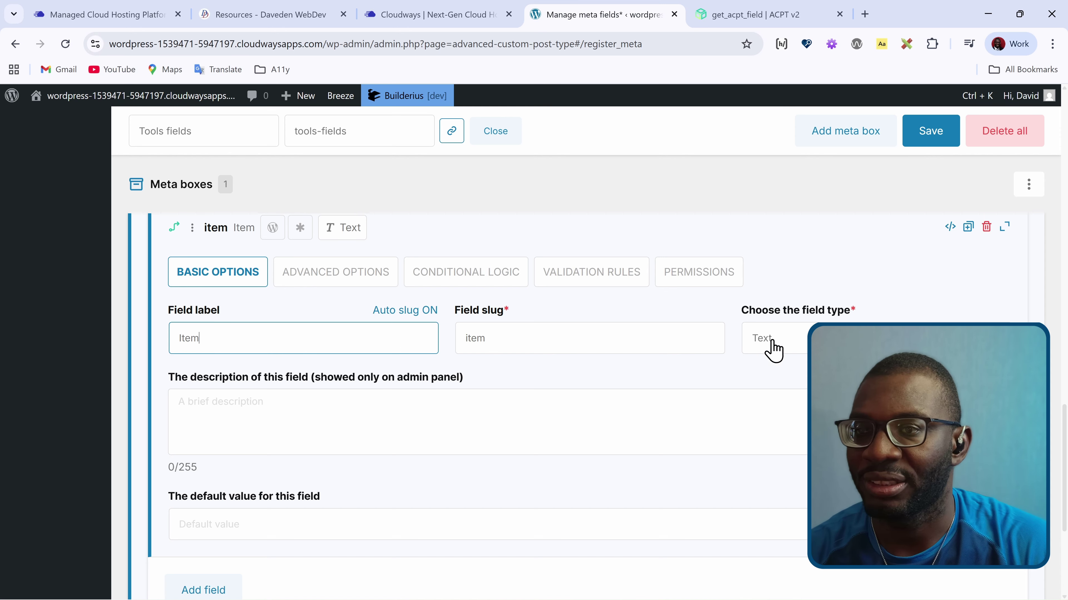
Add a top-level field labelled "Description" to the meta box and set its field type to Textarea
{"action": "scroll", "coordinate": [588, 417], "scroll_direction": "down", "scroll_amount": 5}
{"action": "scroll", "coordinate": [579, 429], "scroll_direction": "up", "scroll_amount": 1}
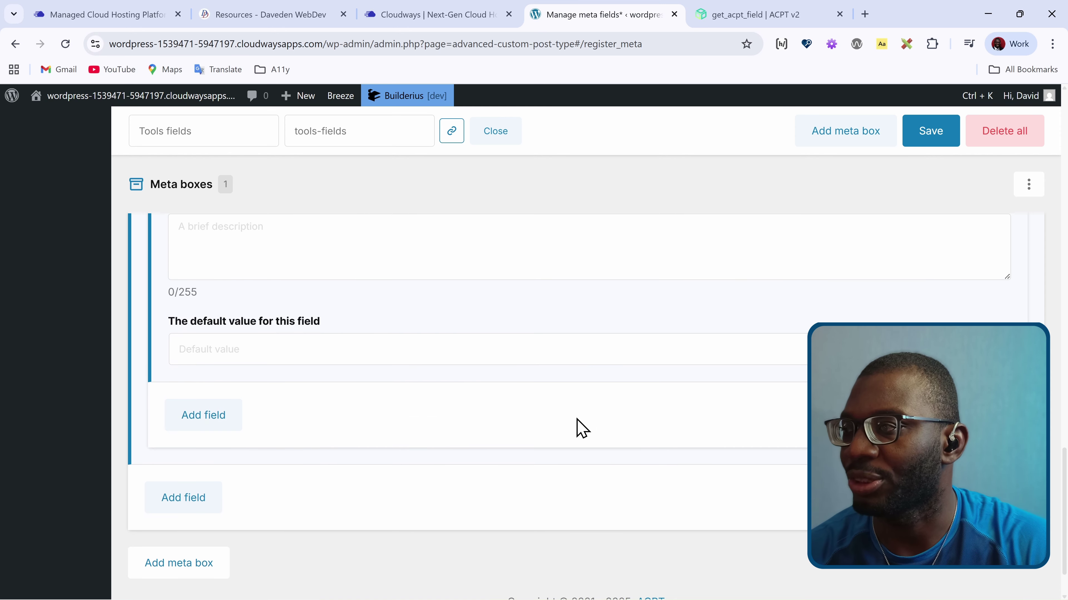
{"action": "left_click", "coordinate": [178, 517]}
{"action": "scroll", "coordinate": [362, 442], "scroll_direction": "down", "scroll_amount": 5}
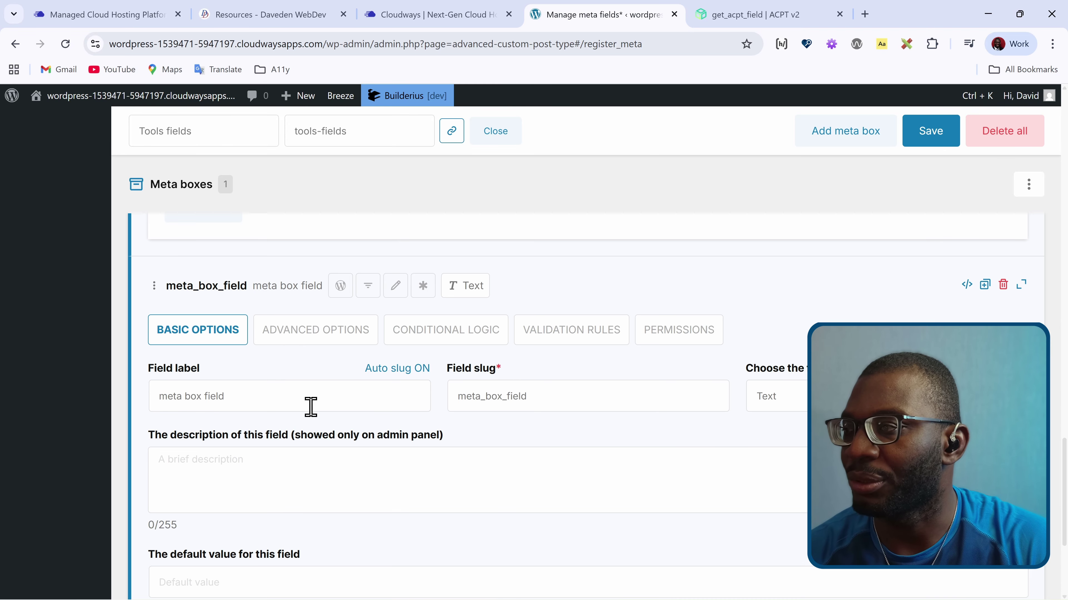
{"action": "left_click", "coordinate": [310, 405]}
{"action": "type", "text": "Description"}
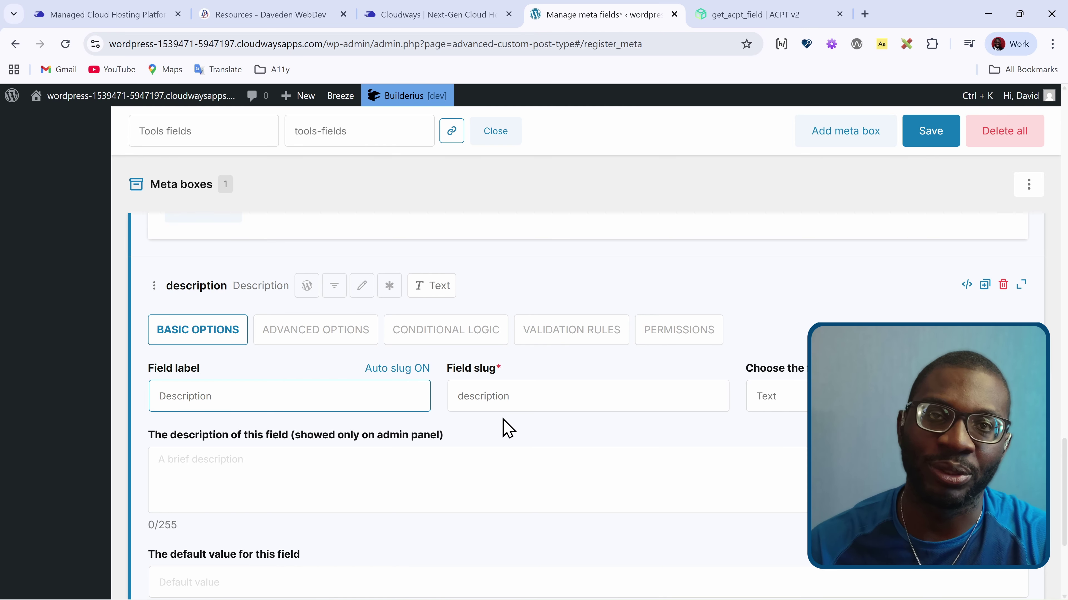
{"action": "scroll", "coordinate": [508, 431], "scroll_direction": "down", "scroll_amount": 3}
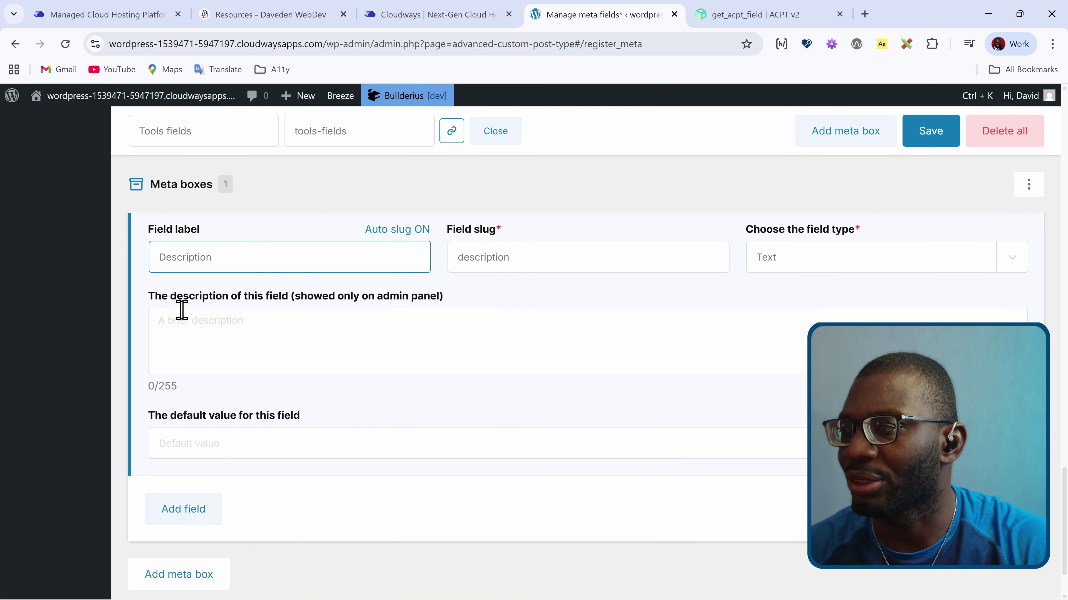
{"action": "left_click", "coordinate": [768, 269]}
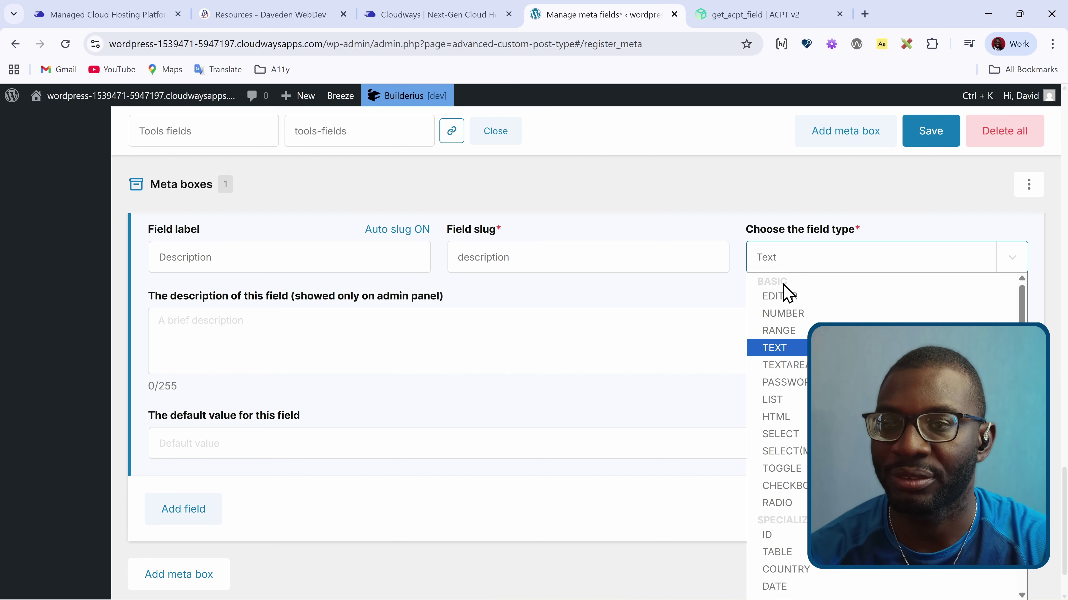
{"action": "left_click", "coordinate": [781, 365]}
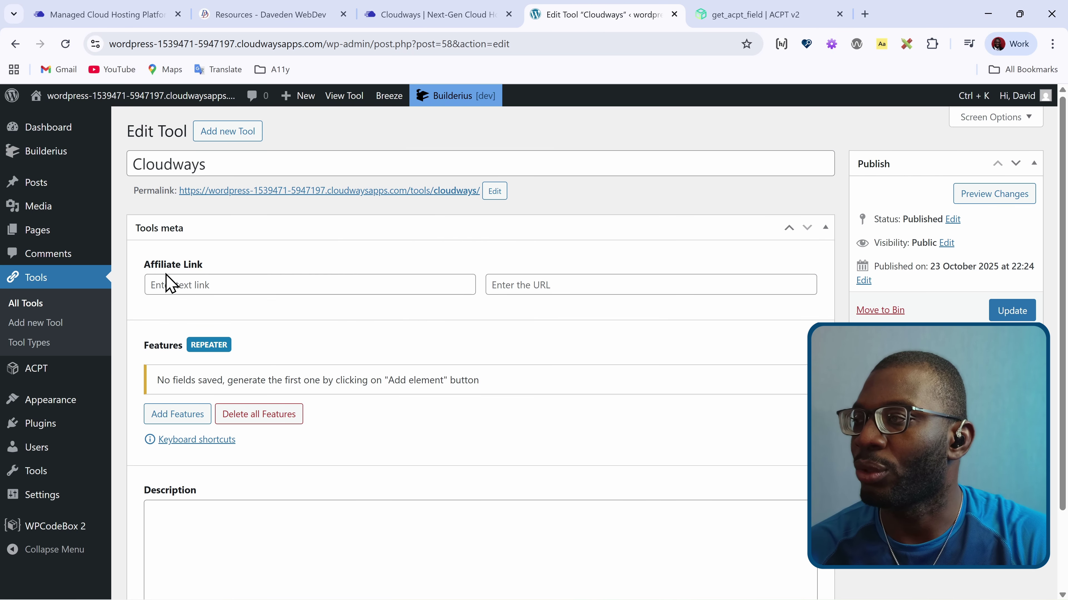
{"action": "left_click", "coordinate": [268, 276]}
{"action": "type", "text": "Get Cloudw"}
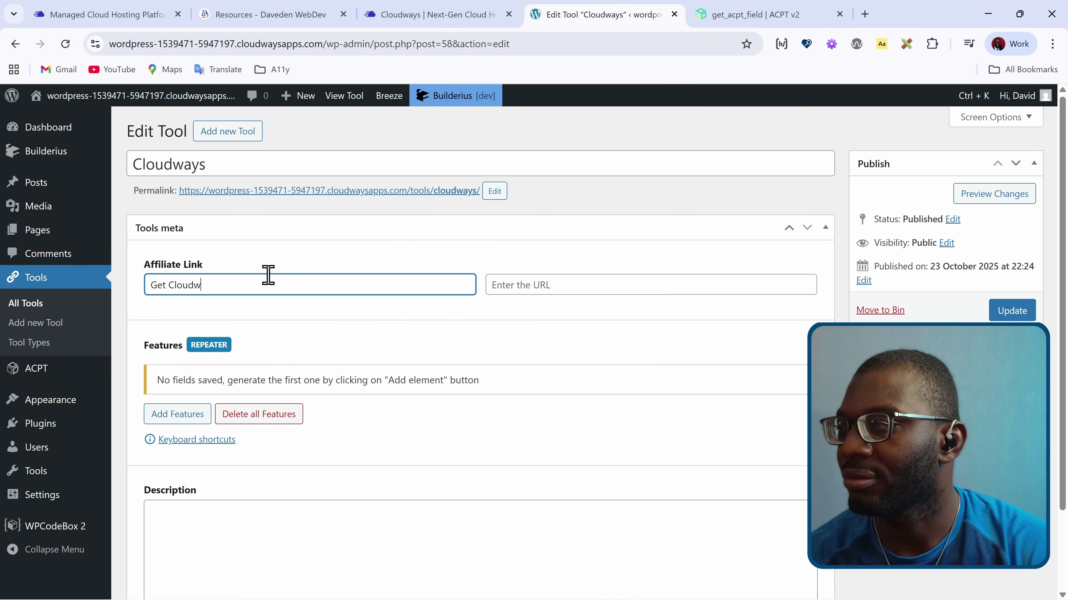
{"action": "type", "text": "ays"}
{"action": "left_click", "coordinate": [536, 285]}
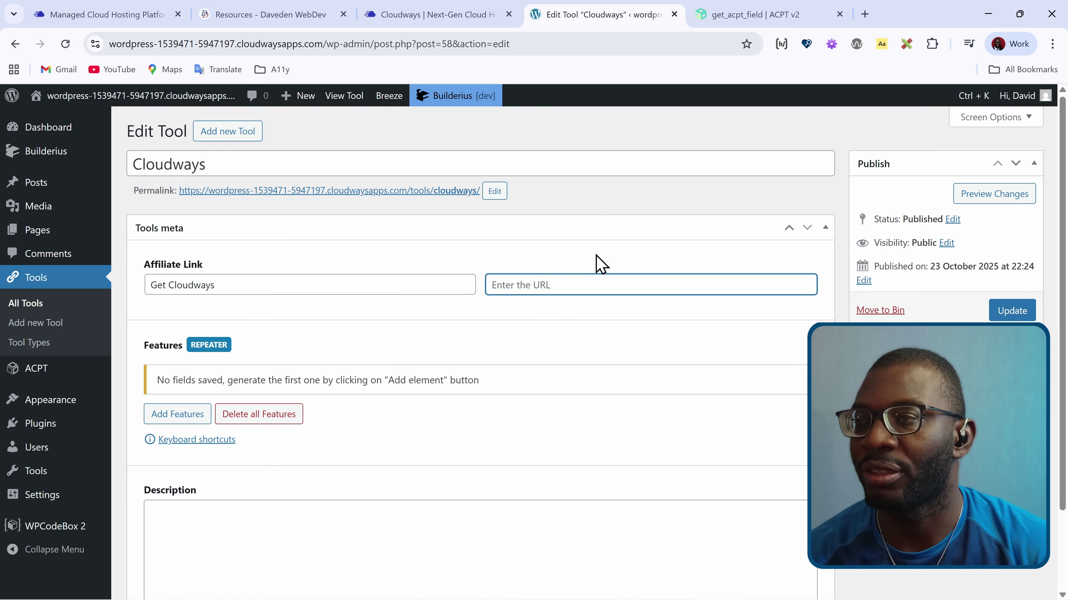
{"action": "type", "text": "https"}
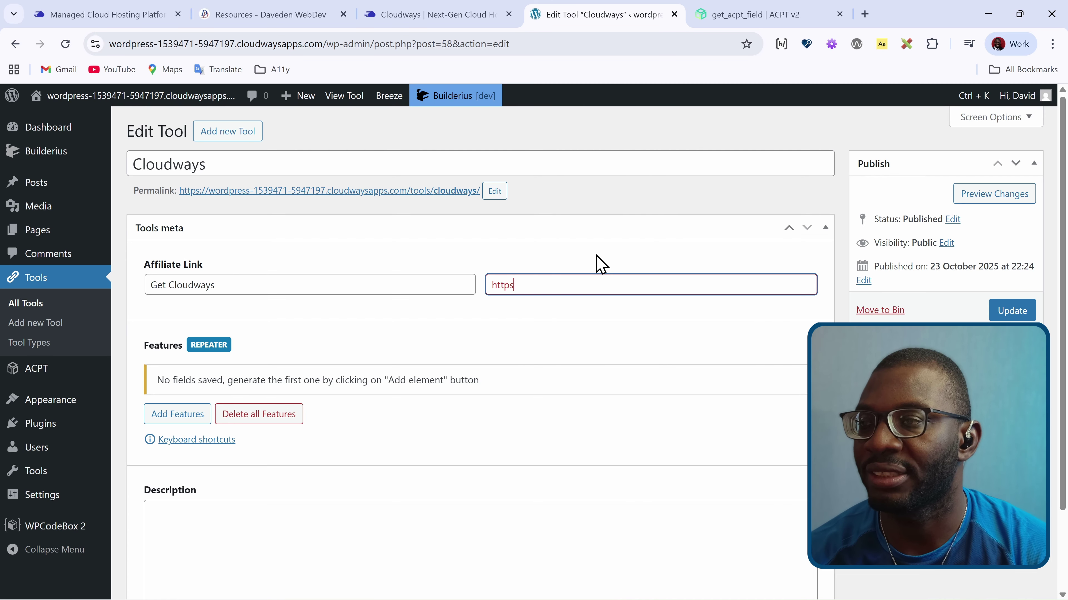
{"action": "type", "text": "://davedens.link/cloudways"}
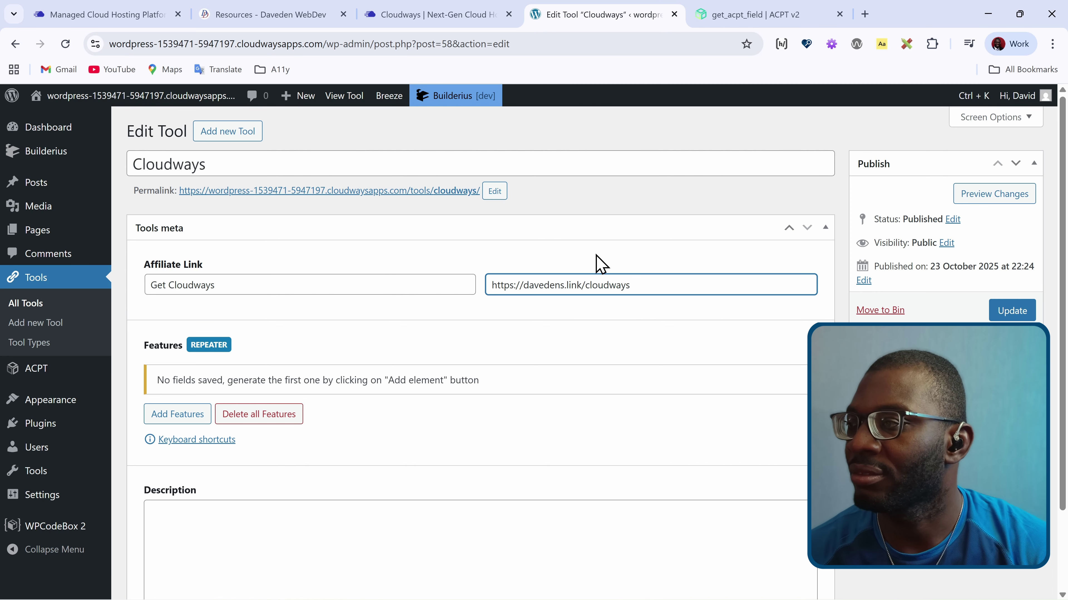
Add two Features items to the Cloudways tool: "It is superfast" and "Cloudways is very reliable"
{"action": "scroll", "coordinate": [207, 372], "scroll_direction": "down", "scroll_amount": 2}
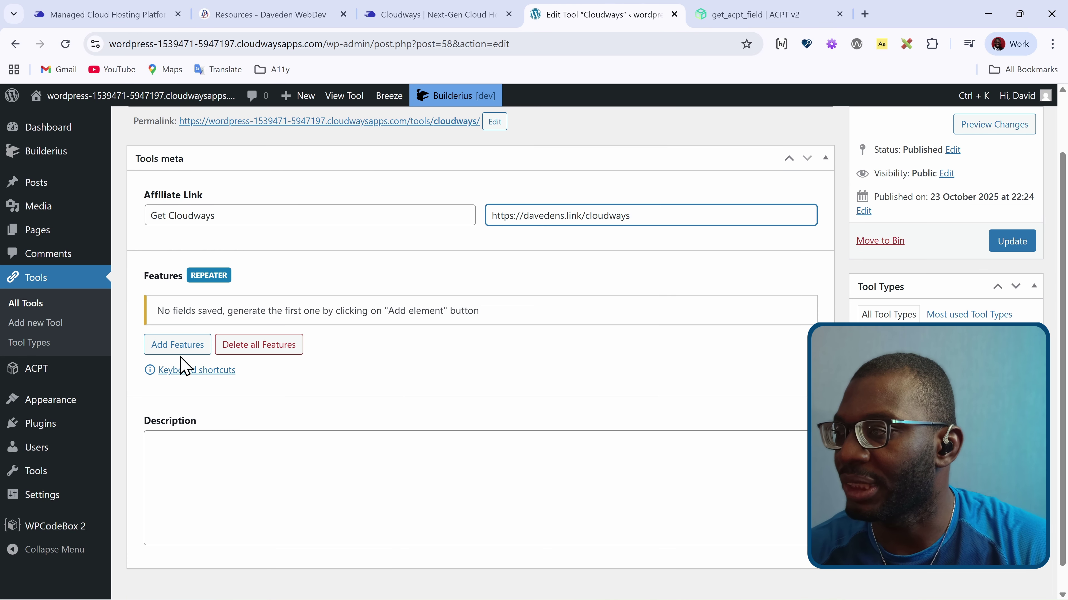
{"action": "left_click", "coordinate": [177, 349]}
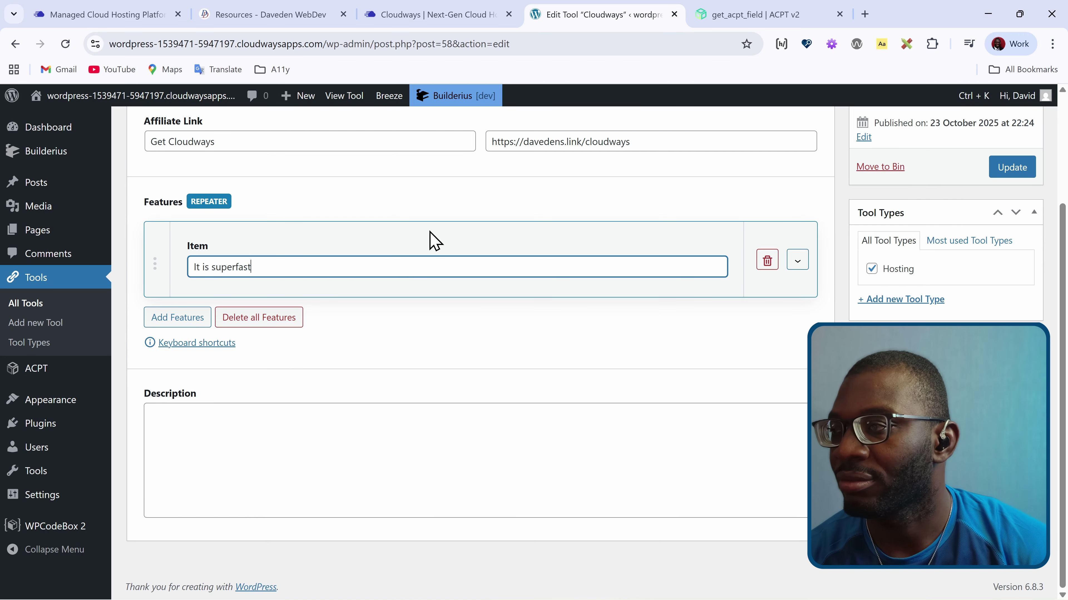
{"action": "left_click", "coordinate": [185, 319]}
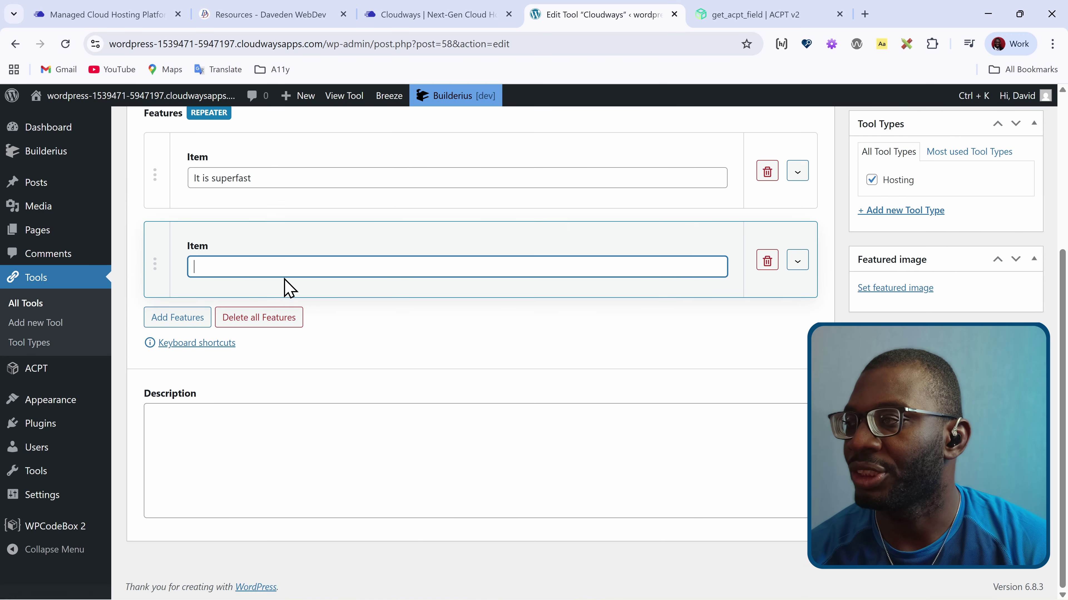
{"action": "type", "text": "Cloudways is very reliable"}
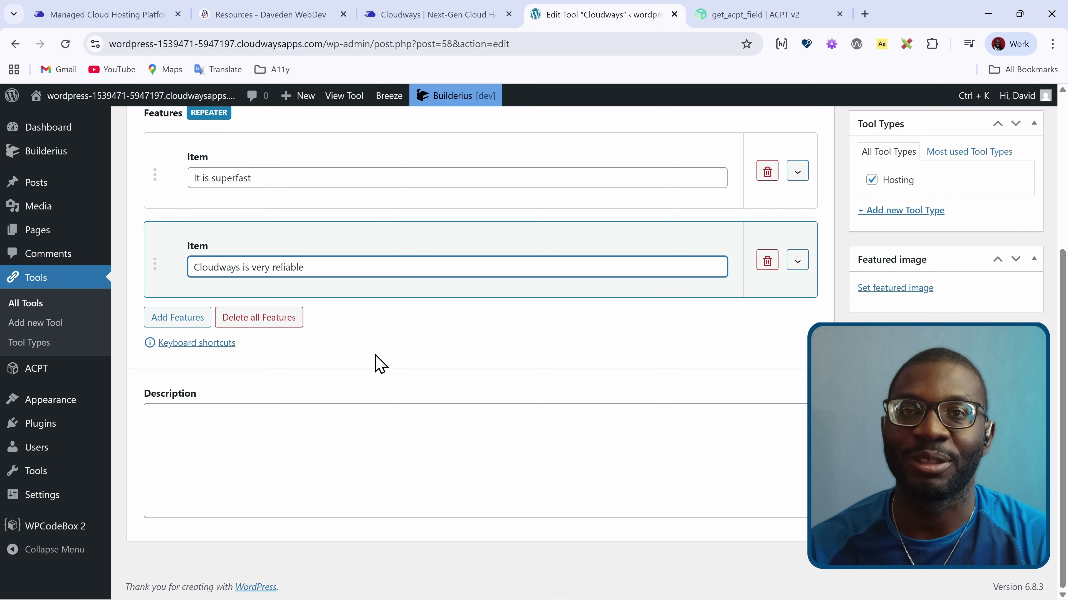
Set the Cloudways tool's Description to "The best managed web hosting platform for WordPress and e-commerce" and update the post
{"action": "left_click", "coordinate": [208, 436]}
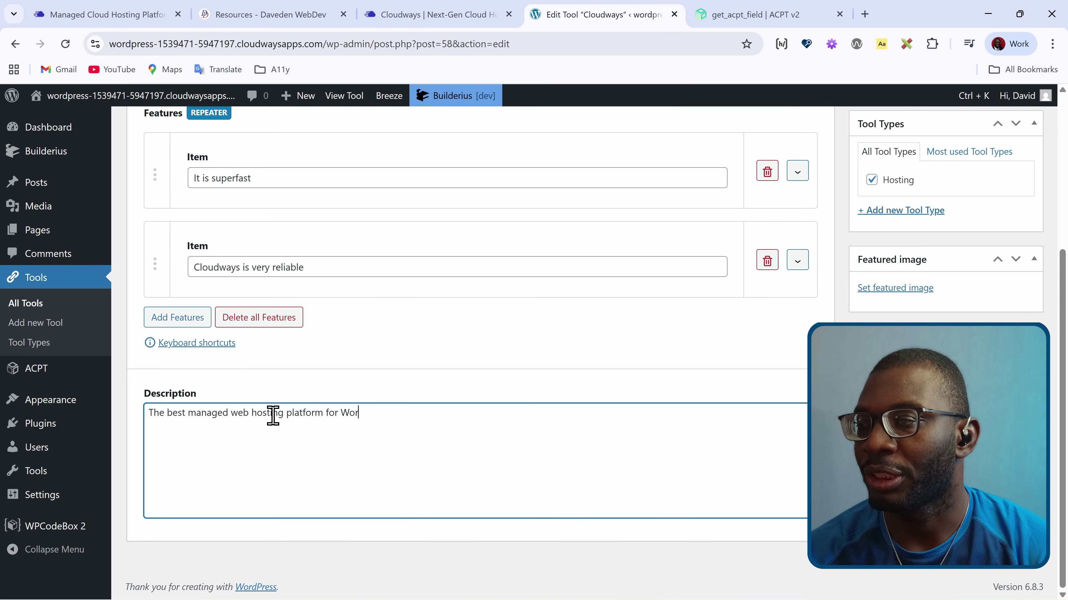
{"action": "type", "text": "s and e-commerce"}
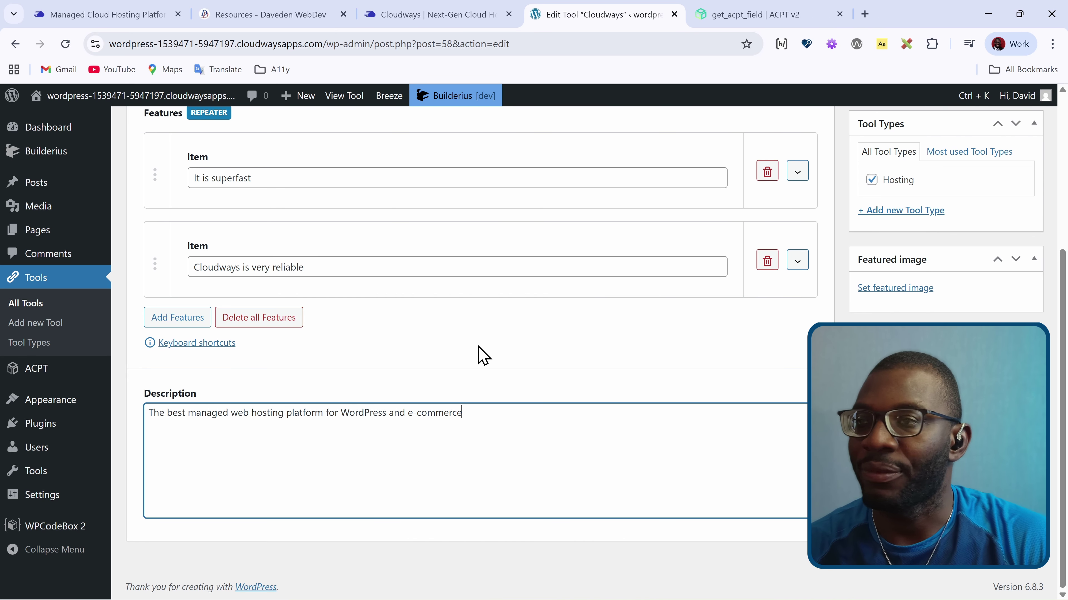
{"action": "scroll", "coordinate": [479, 353], "scroll_direction": "up", "scroll_amount": 5}
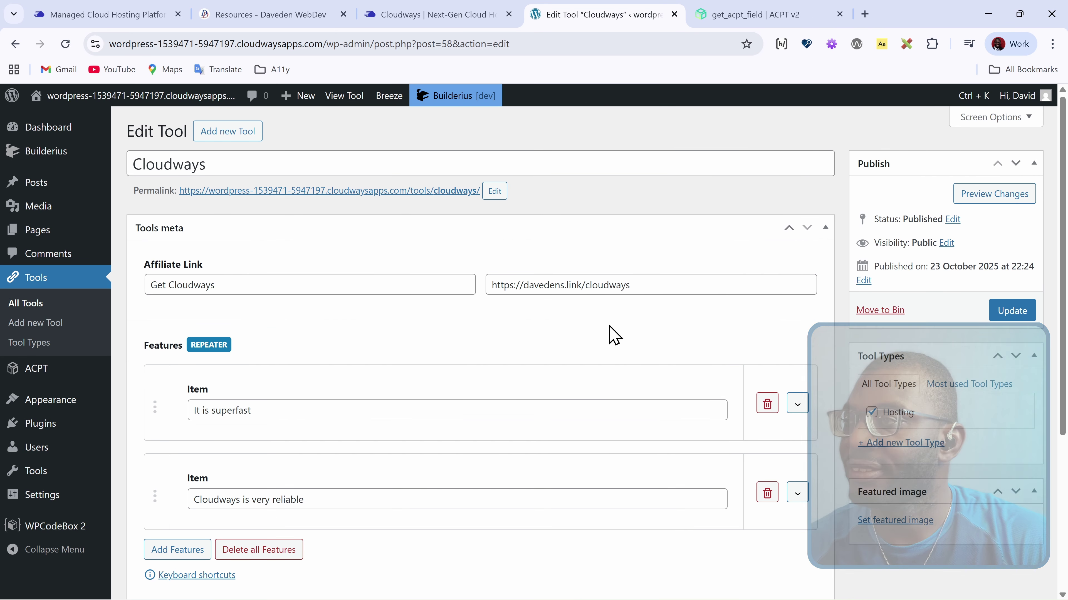
{"action": "left_click", "coordinate": [1013, 314]}
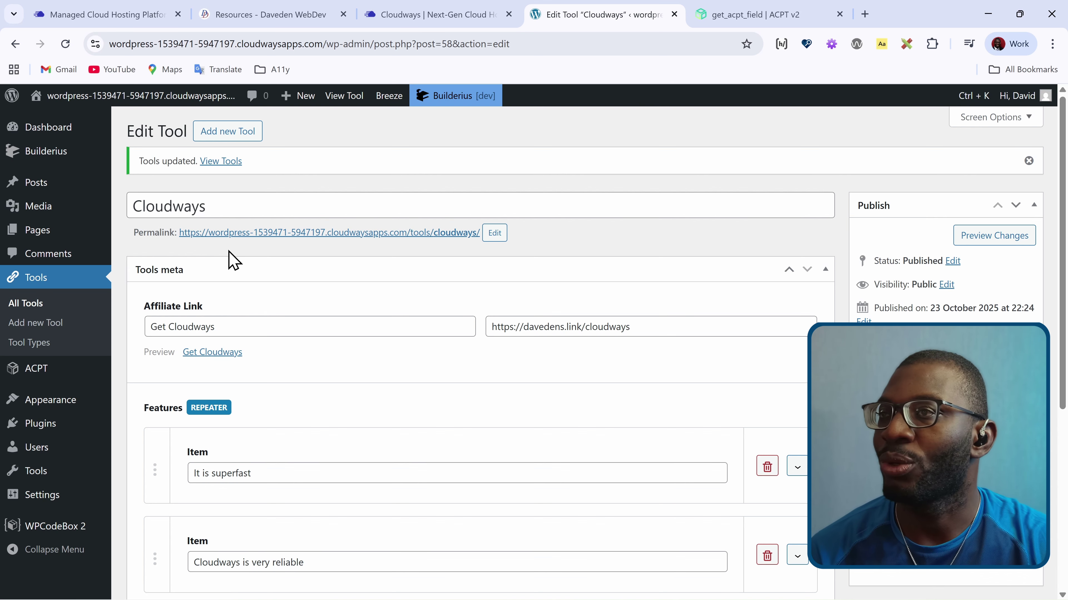
Open the "Tools single" template in Builderius
{"action": "mouse_move", "coordinate": [68, 157]}
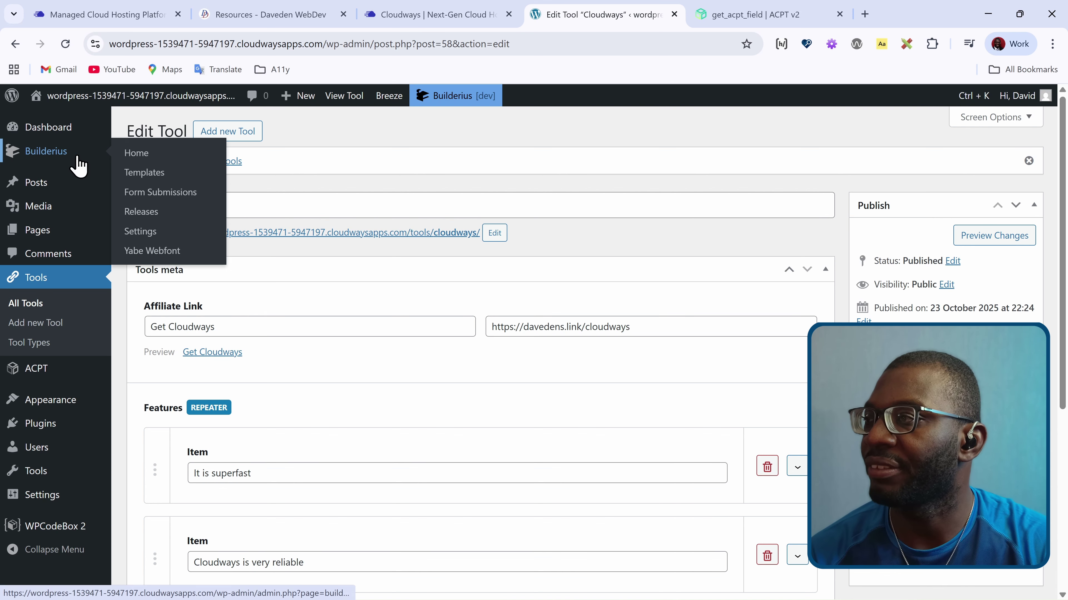
{"action": "left_click", "coordinate": [143, 180]}
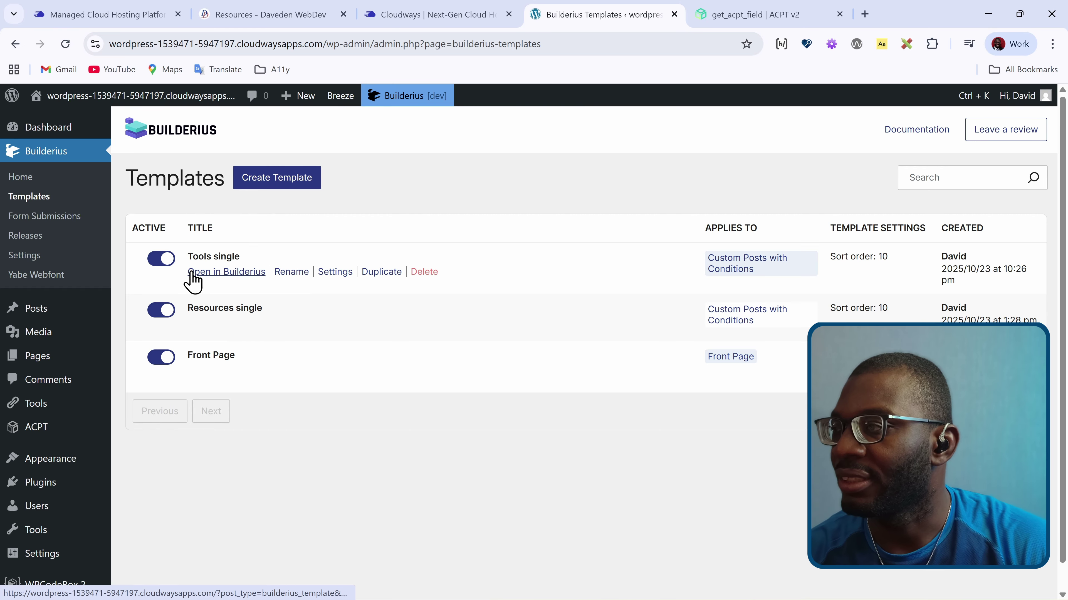
{"action": "left_click", "coordinate": [227, 273]}
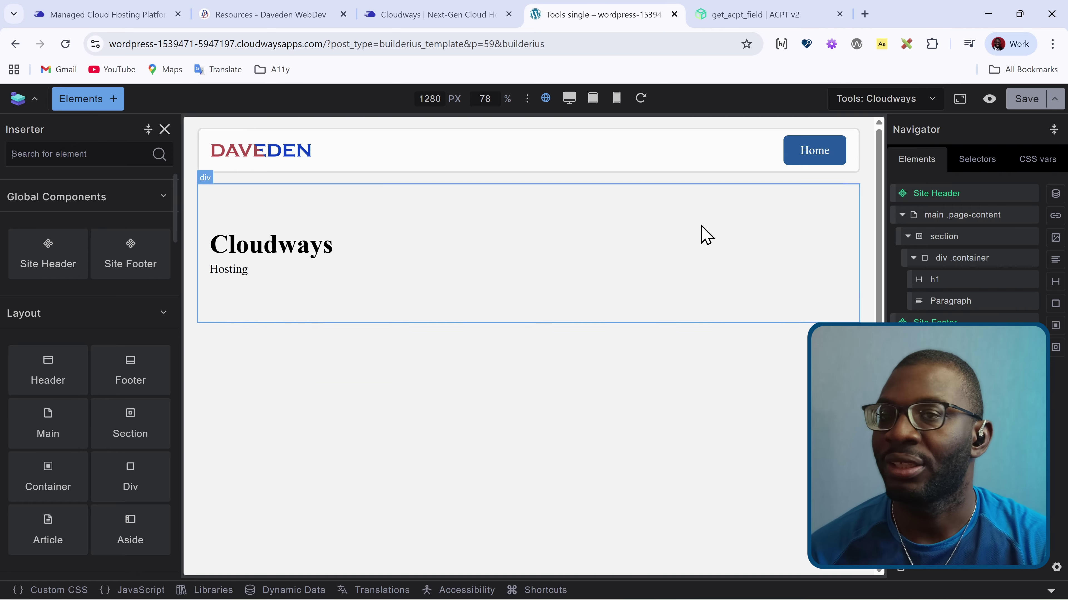
Add a Paragraph inside the container div of the template and clear its placeholder text
{"action": "left_click", "coordinate": [974, 260]}
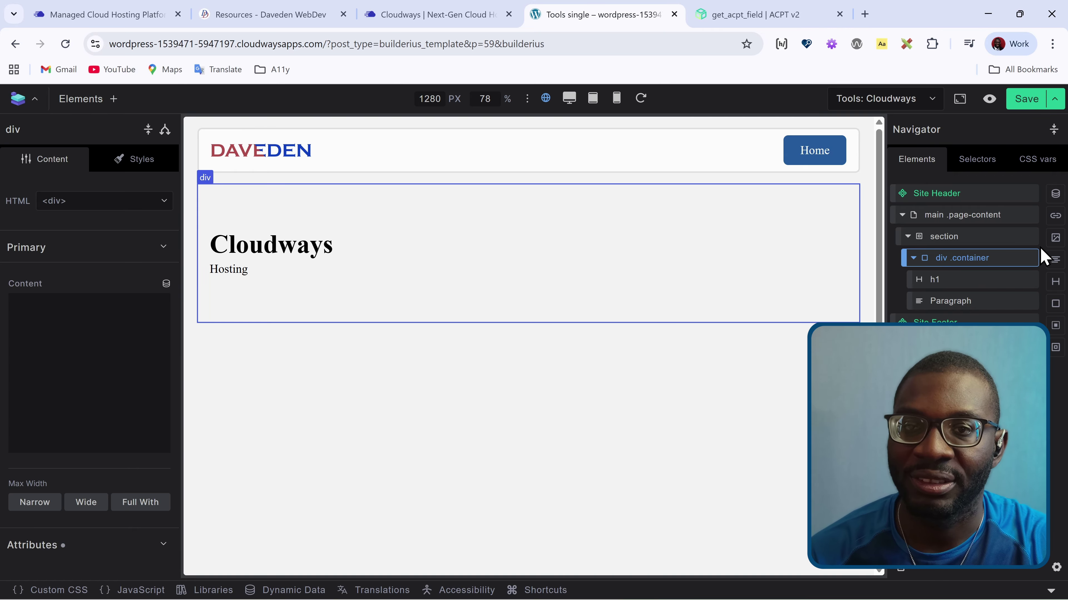
{"action": "left_click", "coordinate": [1055, 261]}
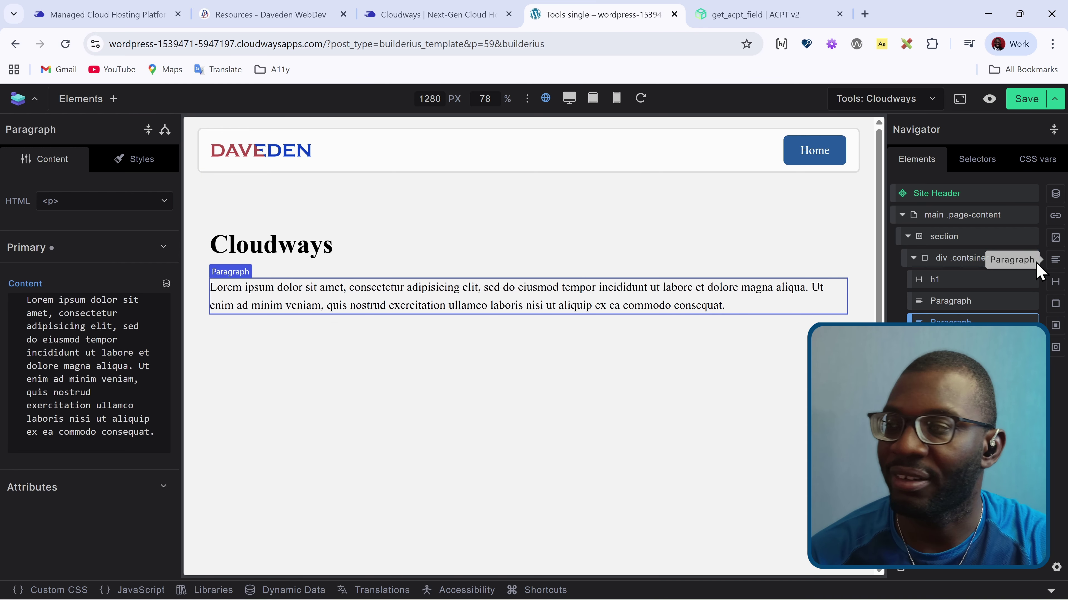
{"action": "triple_click", "coordinate": [85, 404]}
{"action": "key", "text": "BackSpace"}
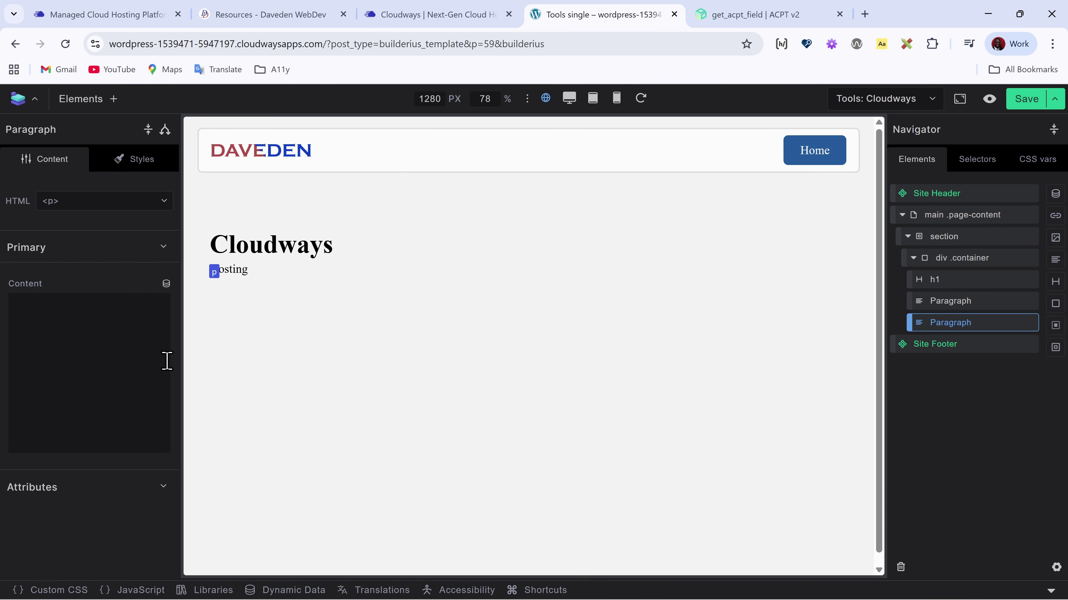
Search the paragraph's dynamic data tags for "features" and "descr", then close the tag picker
{"action": "left_click", "coordinate": [166, 283]}
{"action": "type", "text": "f"}
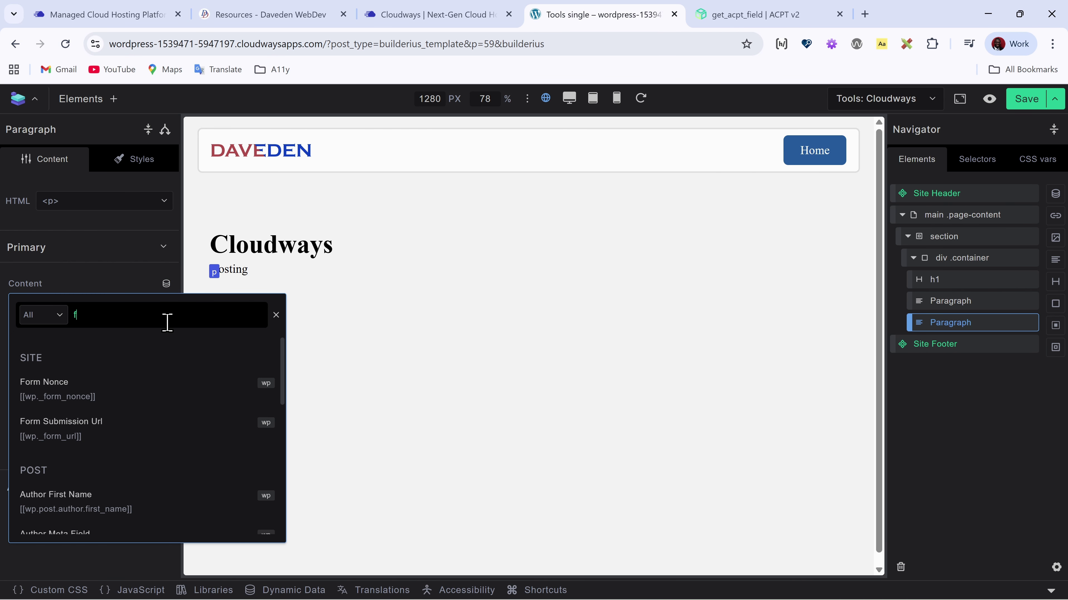
{"action": "type", "text": "eatures"}
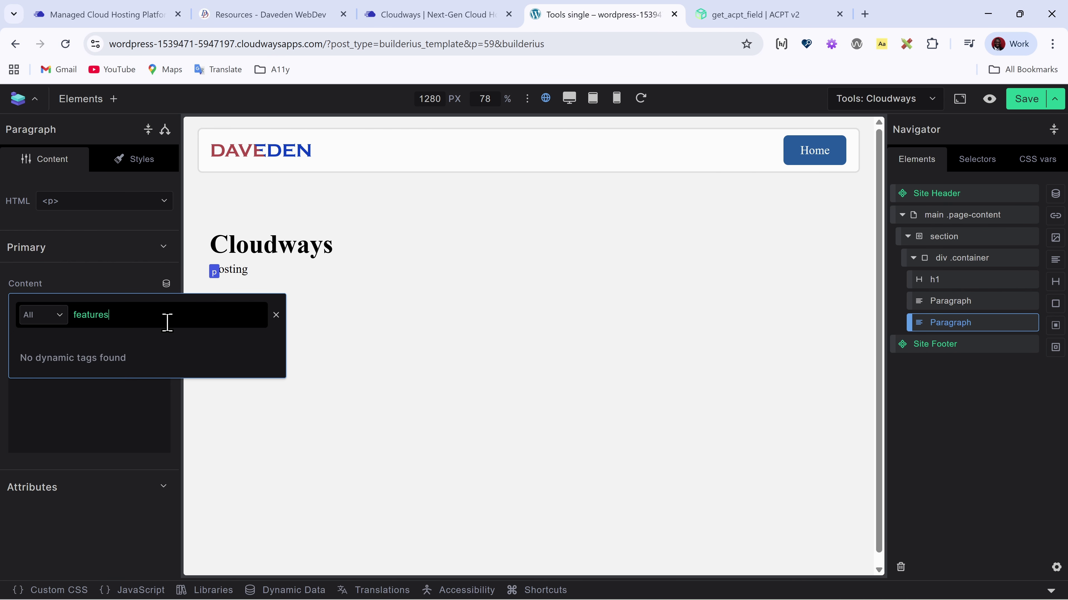
{"action": "key", "text": "BackSpace"}
{"action": "key", "text": "BackSpace"}
{"action": "key", "text": "BackSpace"}
{"action": "key", "text": "BackSpace"}
{"action": "key", "text": "BackSpace"}
{"action": "key", "text": "BackSpace"}
{"action": "key", "text": "BackSpace"}
{"action": "key", "text": "BackSpace"}
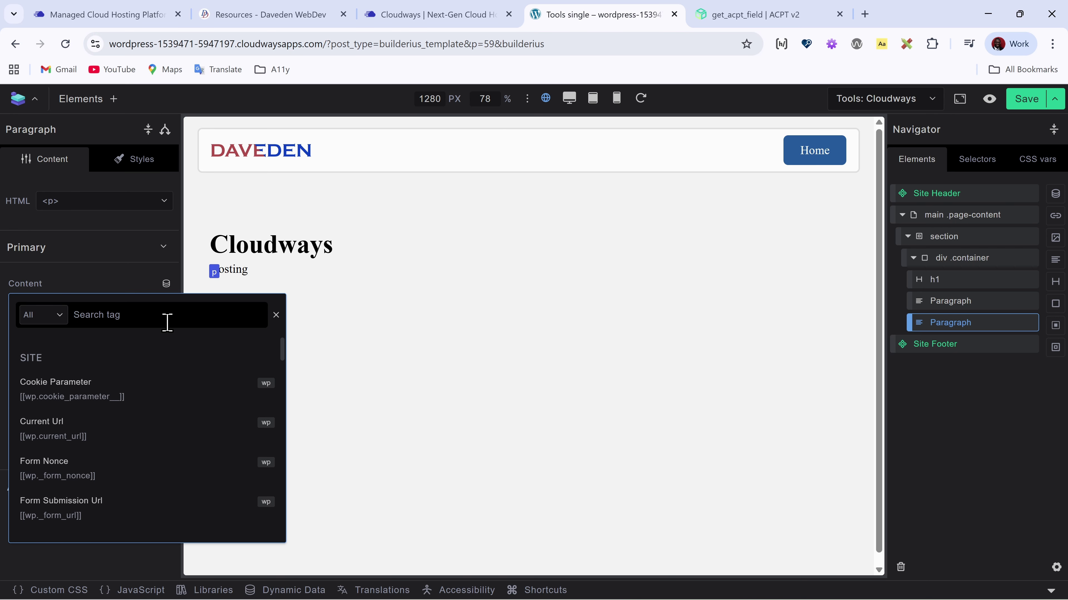
{"action": "type", "text": "descr"}
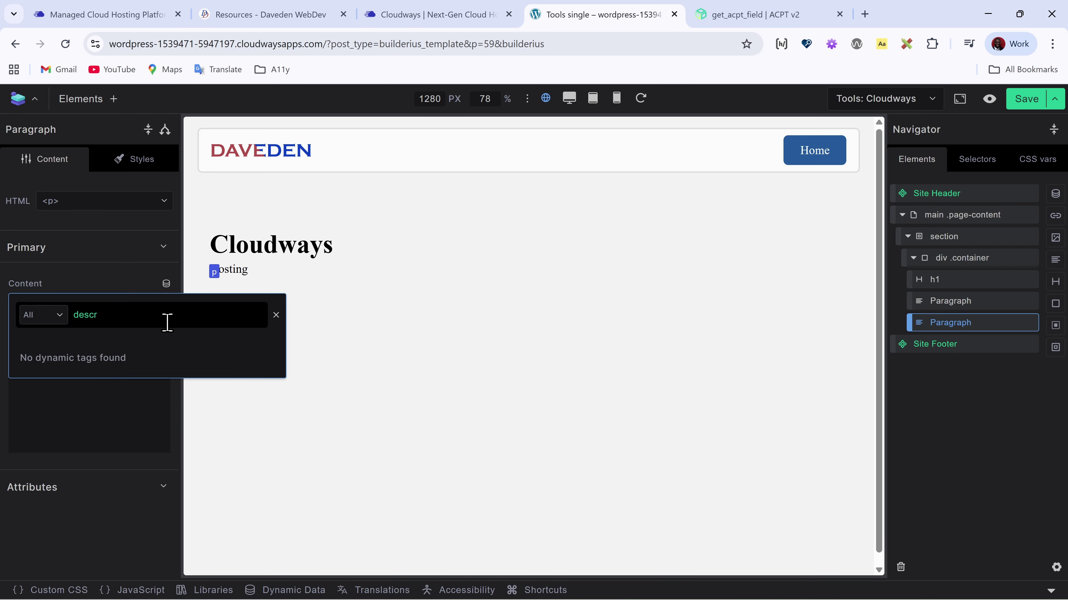
{"action": "key", "text": "BackSpace"}
{"action": "key", "text": "BackSpace"}
{"action": "key", "text": "BackSpace"}
{"action": "key", "text": "BackSpace"}
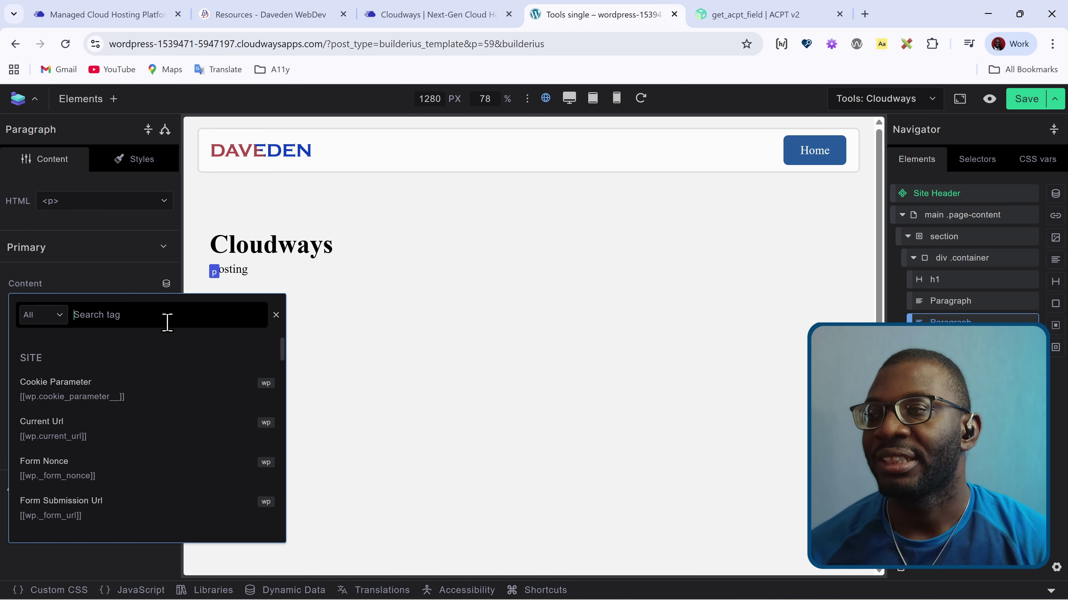
{"action": "key", "text": "Escape"}
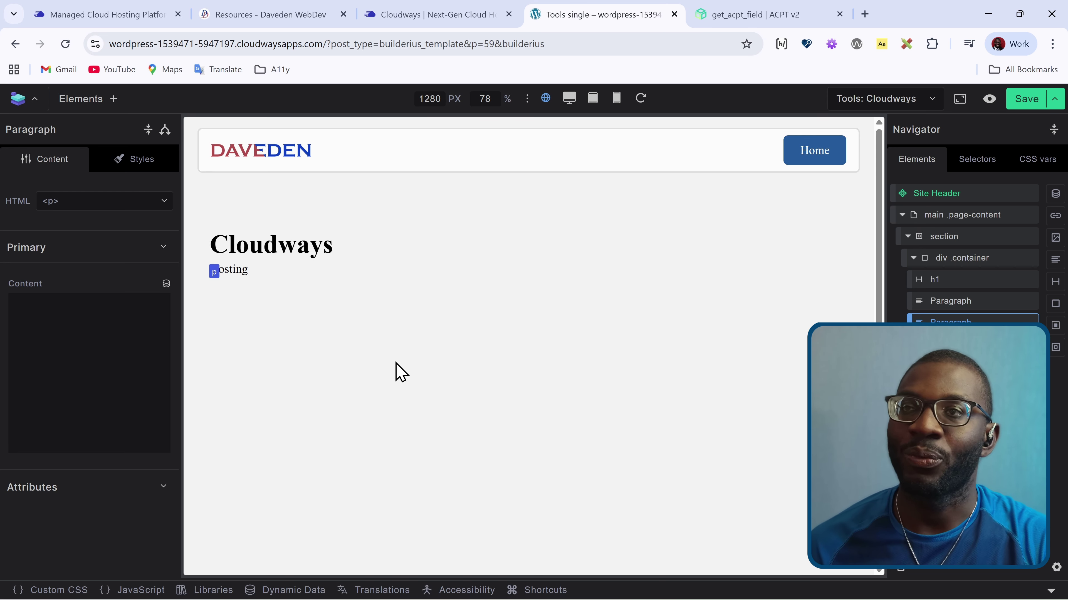
Copy the function name get_acpt_field from the usage example in the ACPT documentation
{"action": "left_click", "coordinate": [732, 13]}
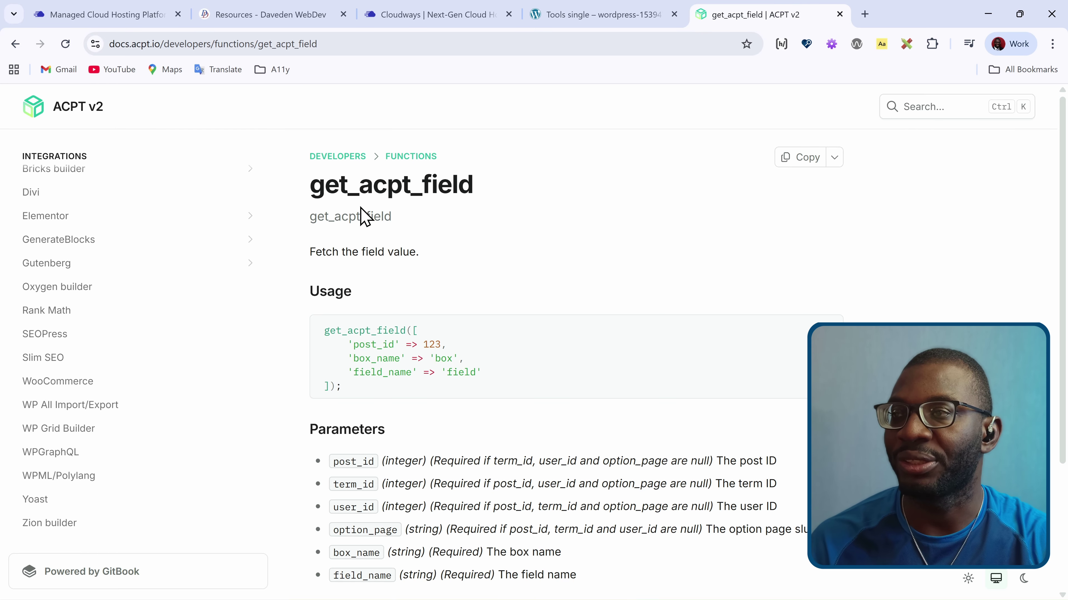
{"action": "double_click", "coordinate": [399, 332]}
{"action": "key", "text": "ctrl+c"}
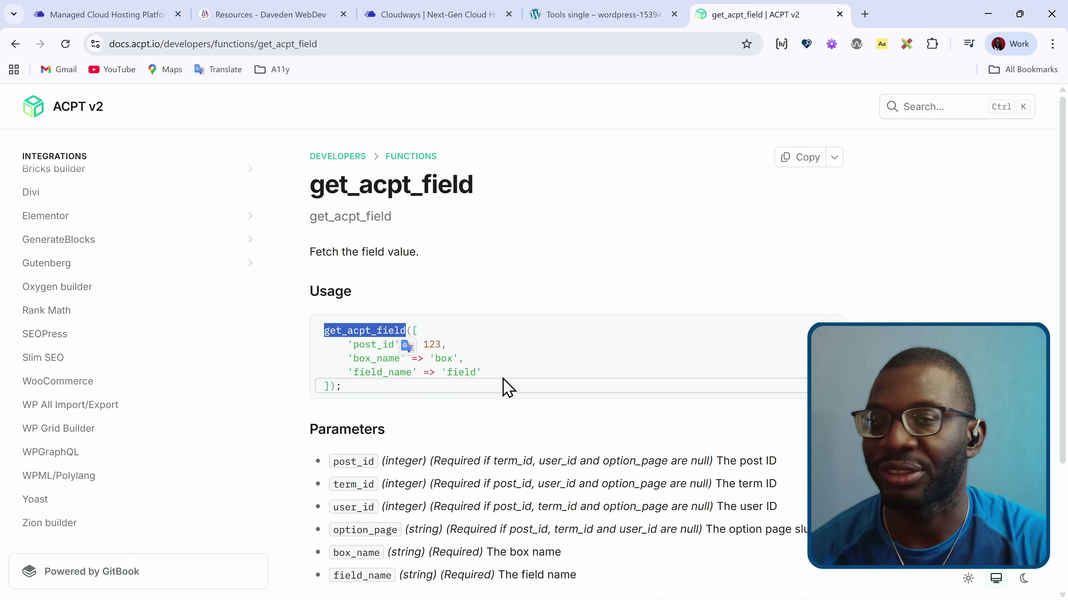
{"action": "left_click", "coordinate": [543, 305]}
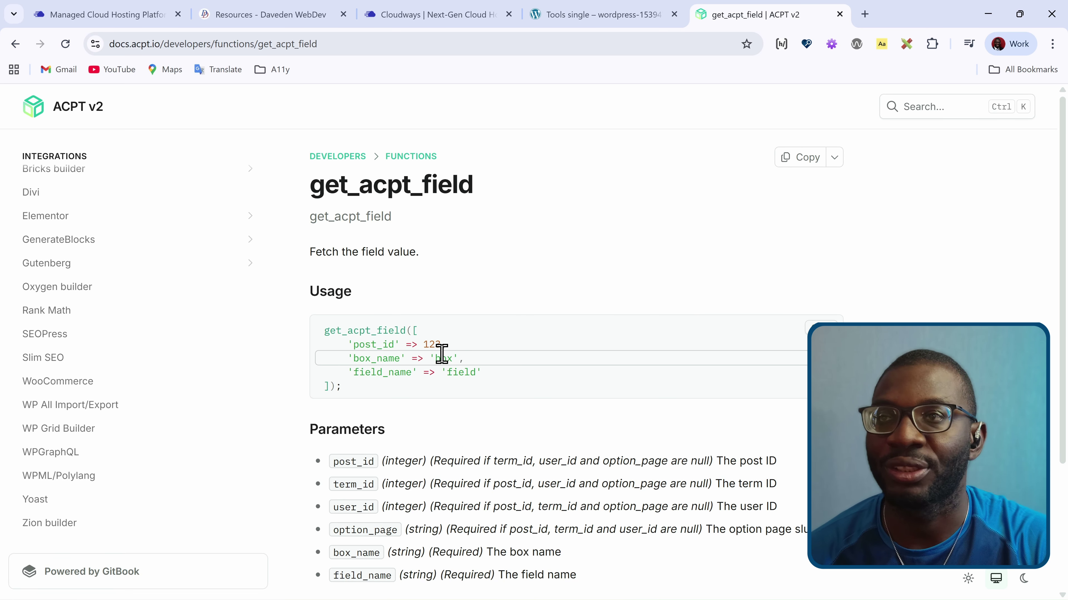
Back in the Builderius template, add a "description" entry using php_function_output below the post block of the acpt dynamic data variable
{"action": "left_click", "coordinate": [543, 21]}
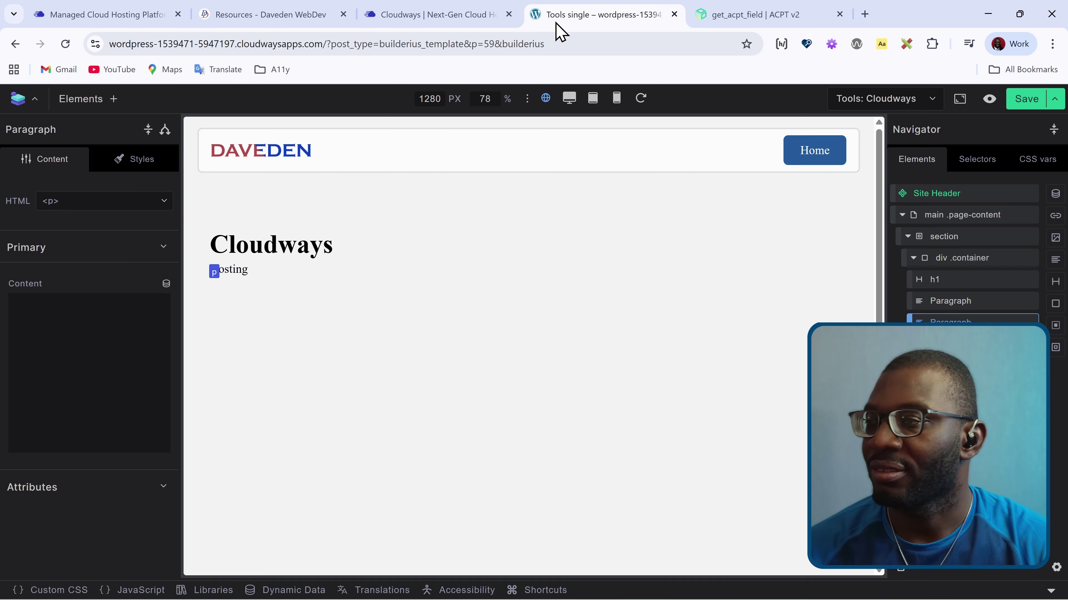
{"action": "left_click", "coordinate": [293, 590]}
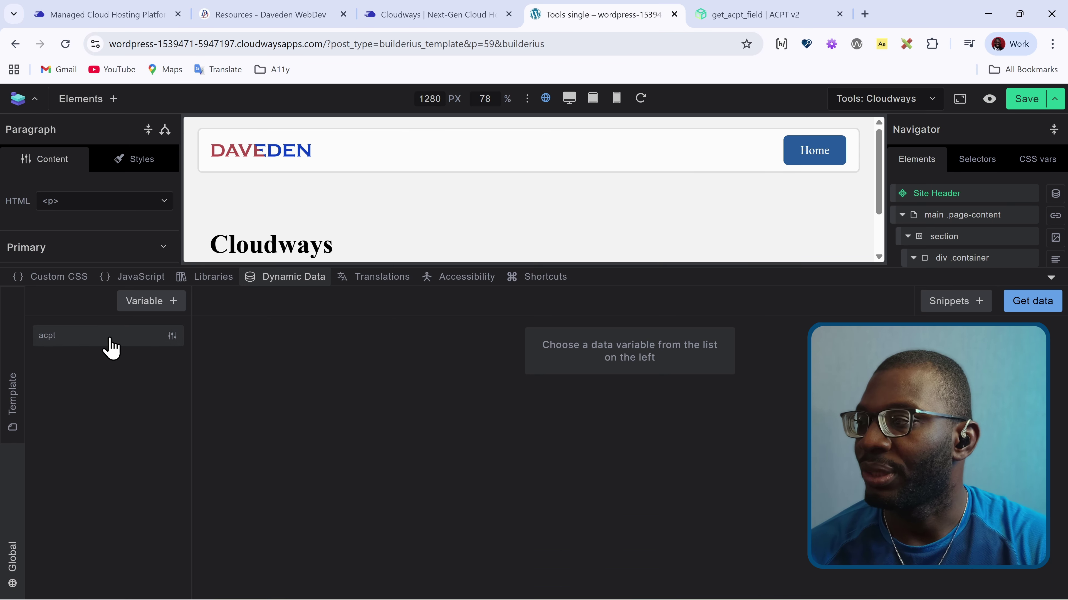
{"action": "left_click", "coordinate": [110, 347]}
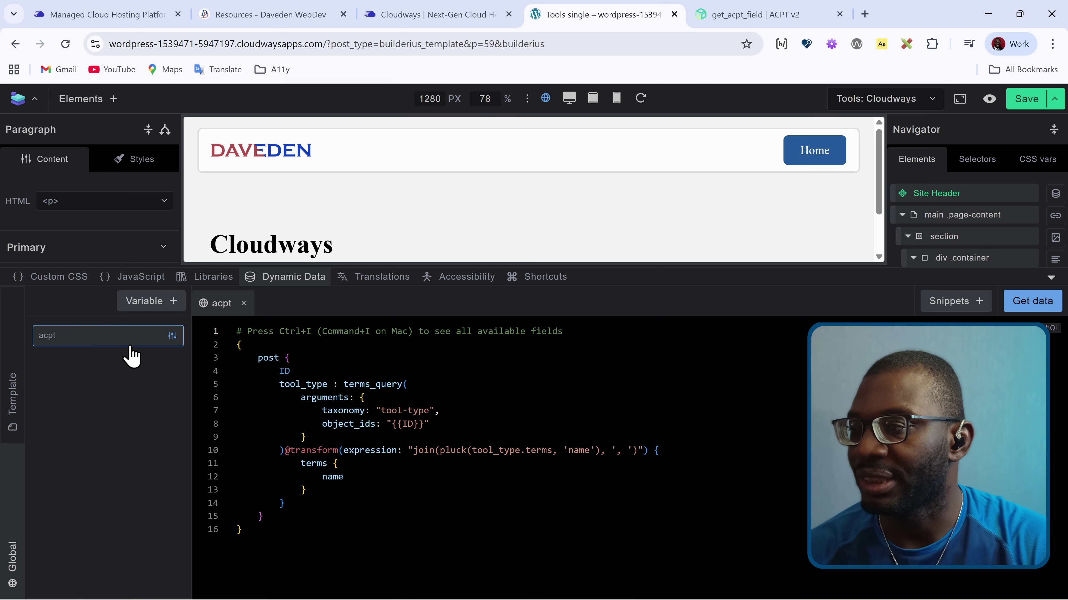
{"action": "left_click", "coordinate": [294, 517]}
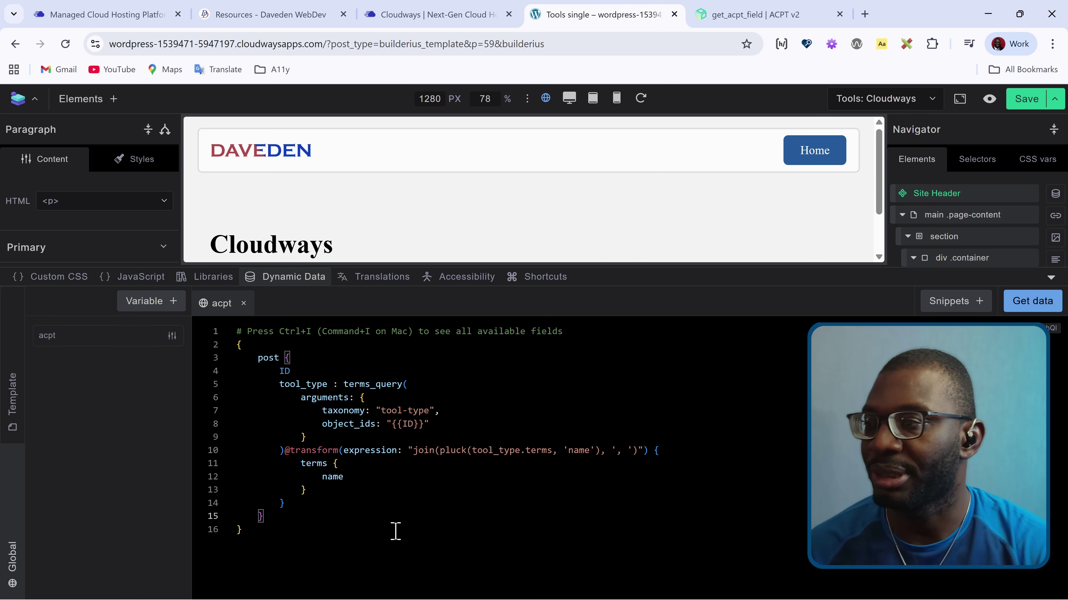
{"action": "key", "text": "ctrl+i"}
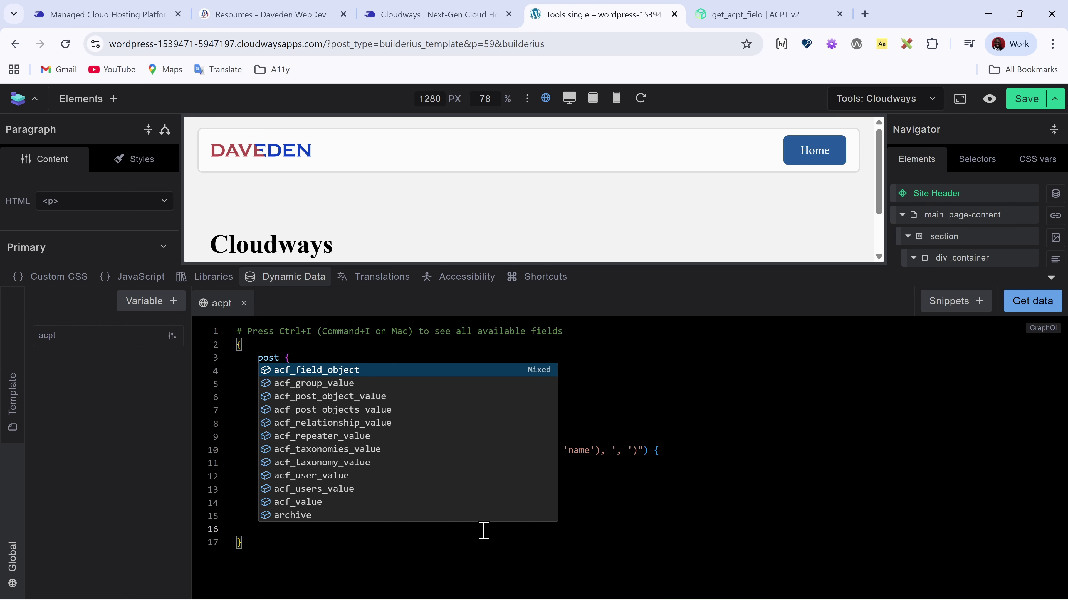
{"action": "type", "text": "des"}
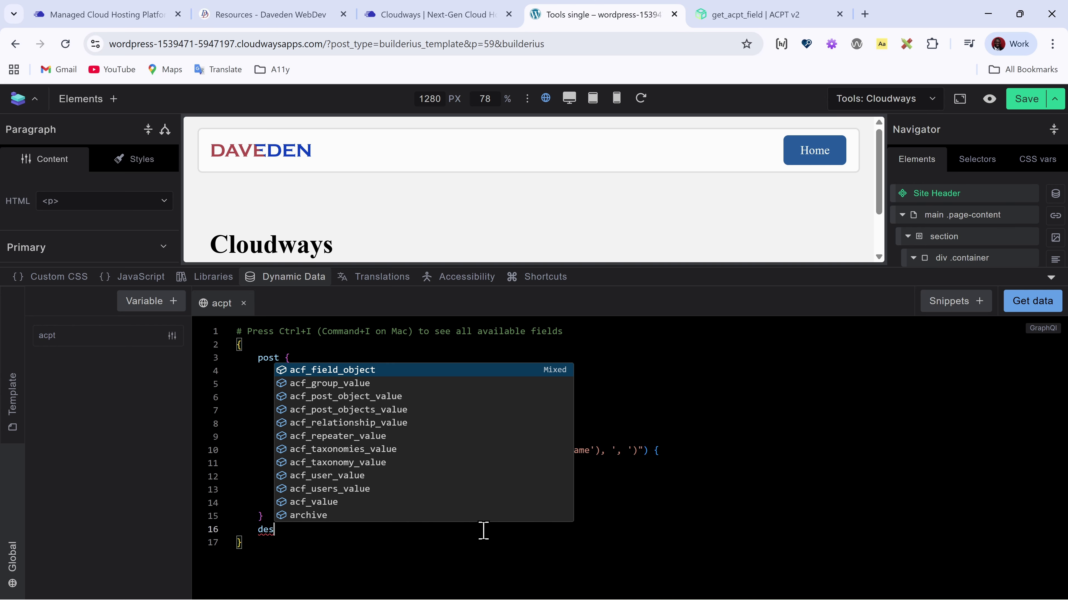
{"action": "type", "text": "cription :"}
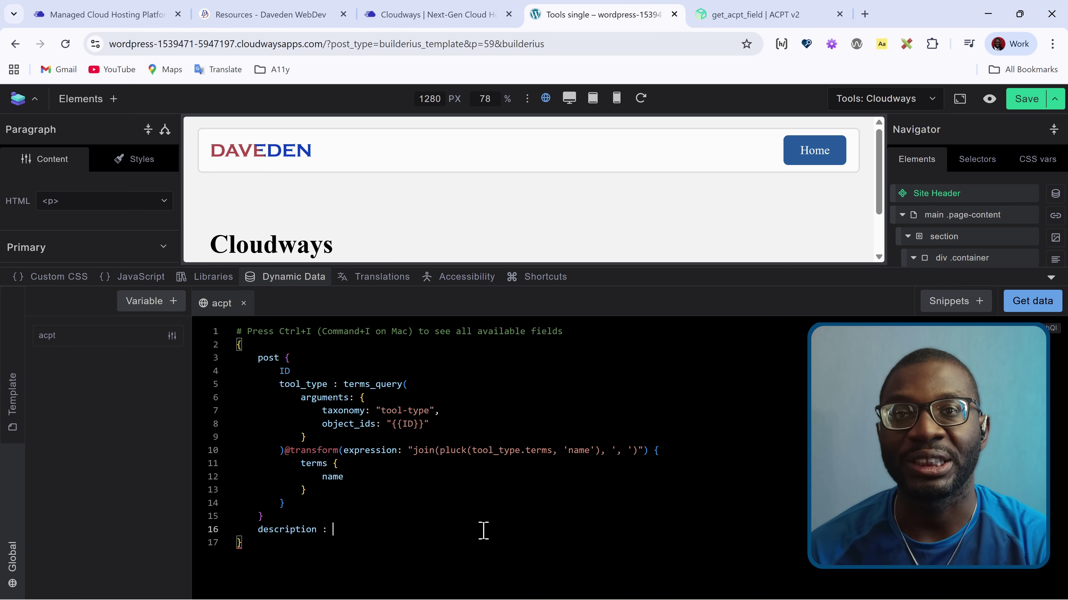
{"action": "type", "text": "php"}
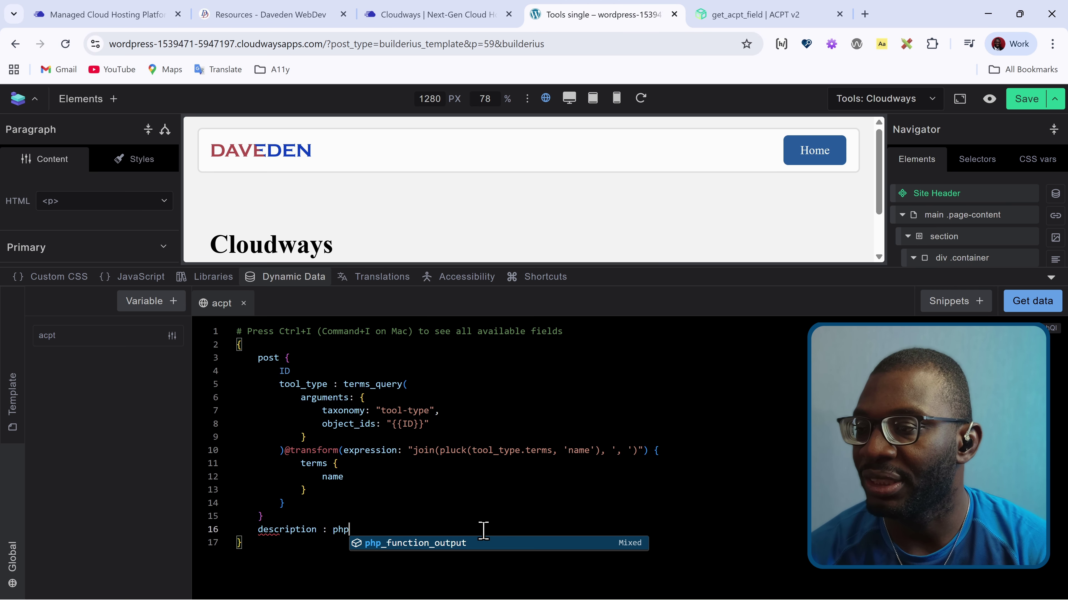
{"action": "left_click", "coordinate": [485, 543]}
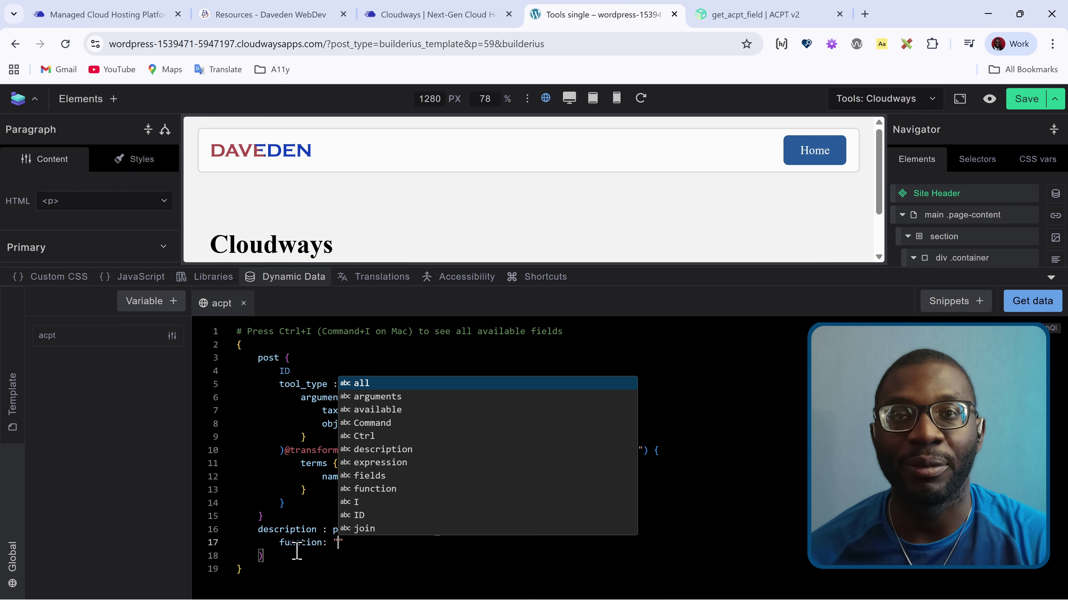
Set the description entry's function to "get_acpt_field" and add an arguments list to it
{"action": "key", "text": "ctrl+v"}
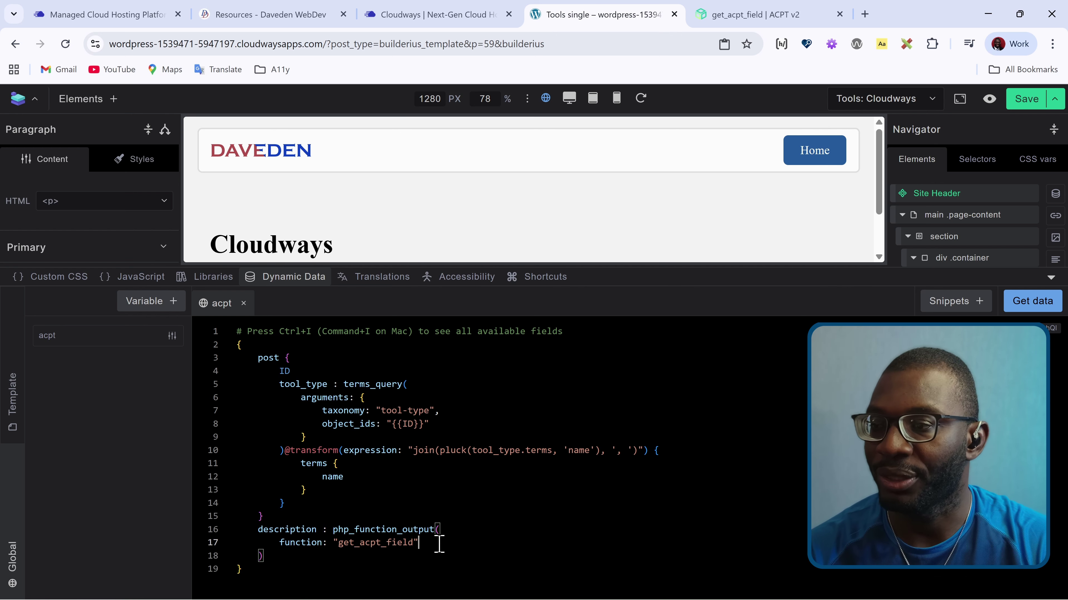
{"action": "key", "text": "Return"}
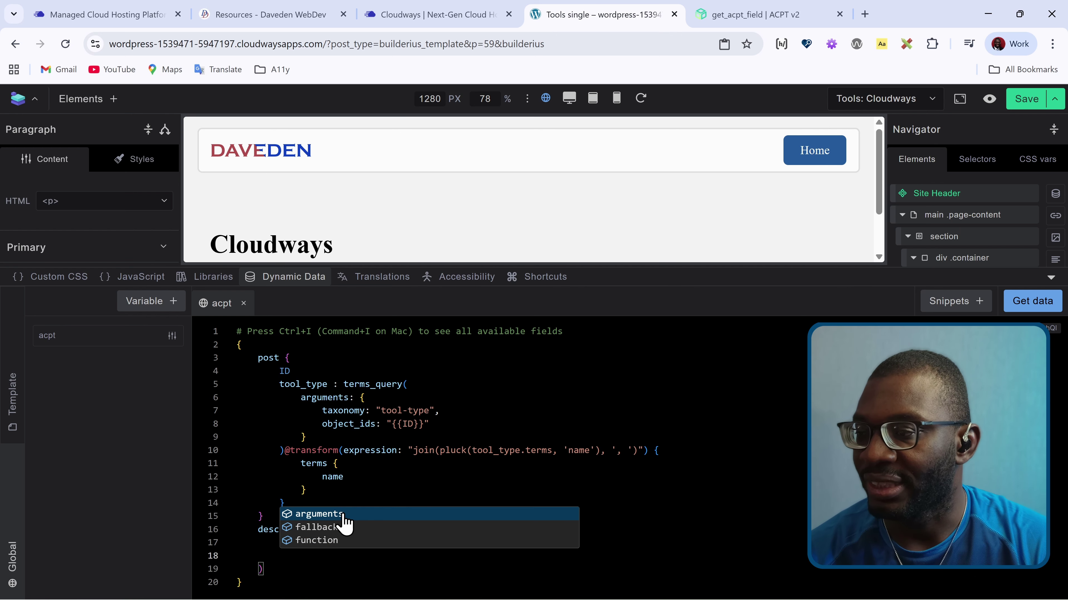
{"action": "left_click", "coordinate": [384, 511]}
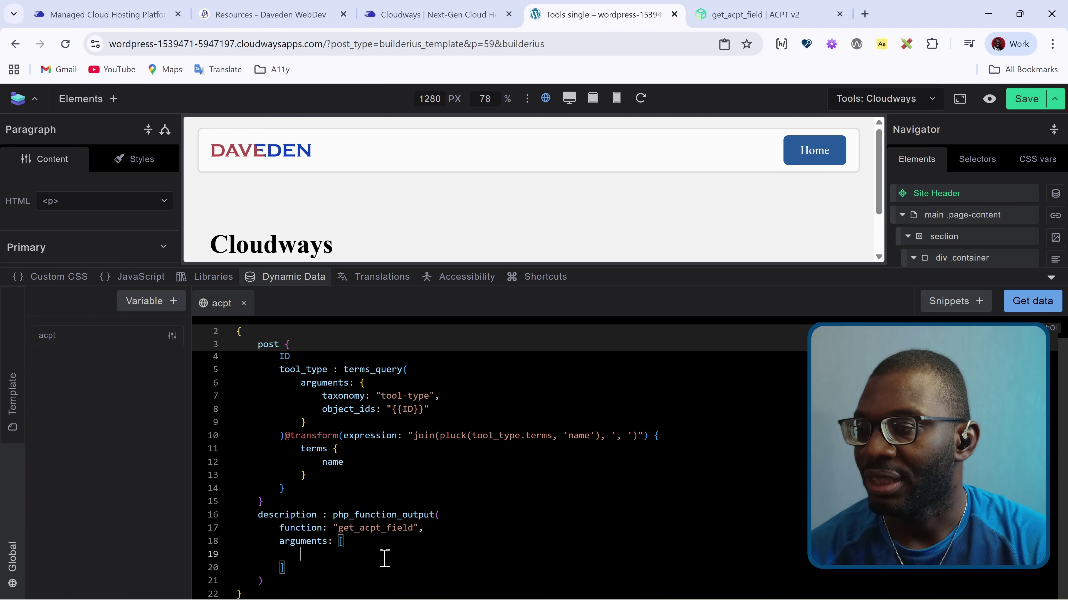
Following the ACPT usage example, open an object inside the description entry's arguments list and add a post_id key without a value
{"action": "left_click", "coordinate": [745, 3]}
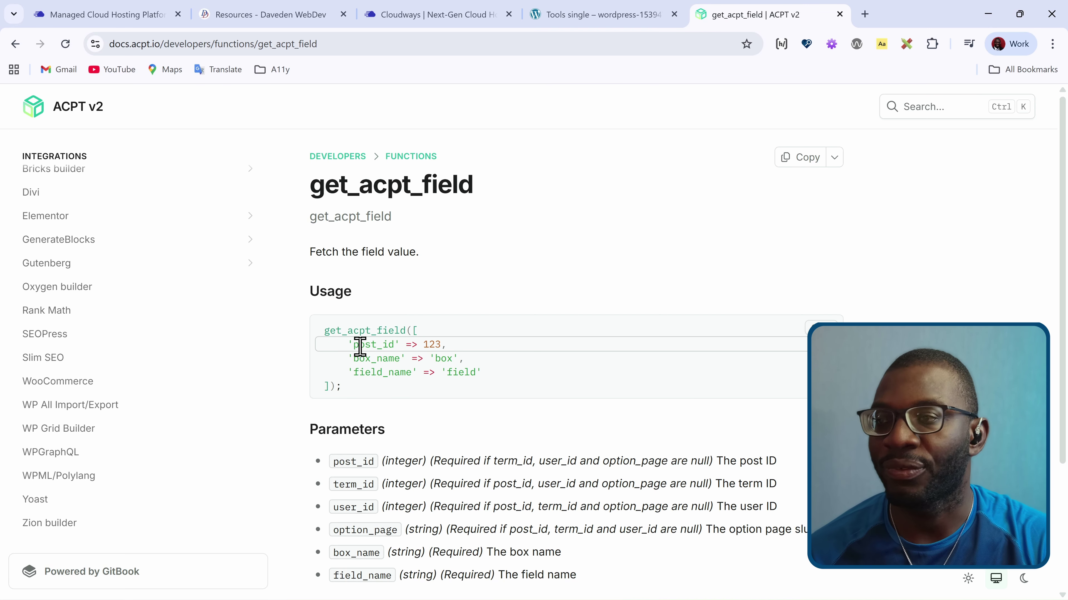
{"action": "left_click", "coordinate": [605, 16]}
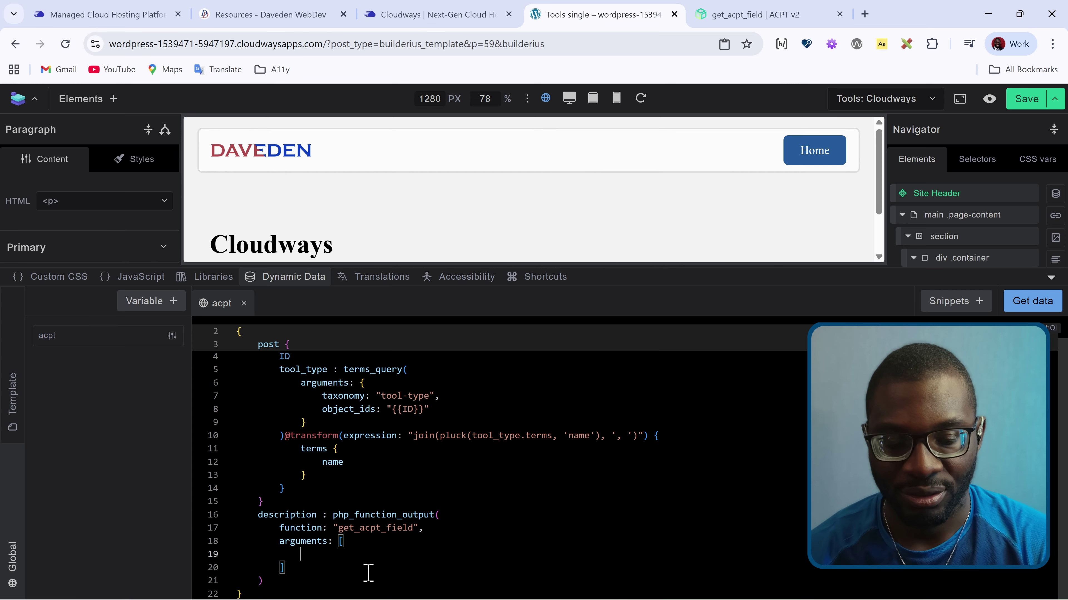
{"action": "type", "text": "{"}
{"action": "key", "text": "Return"}
{"action": "key", "text": "ctrl+space"}
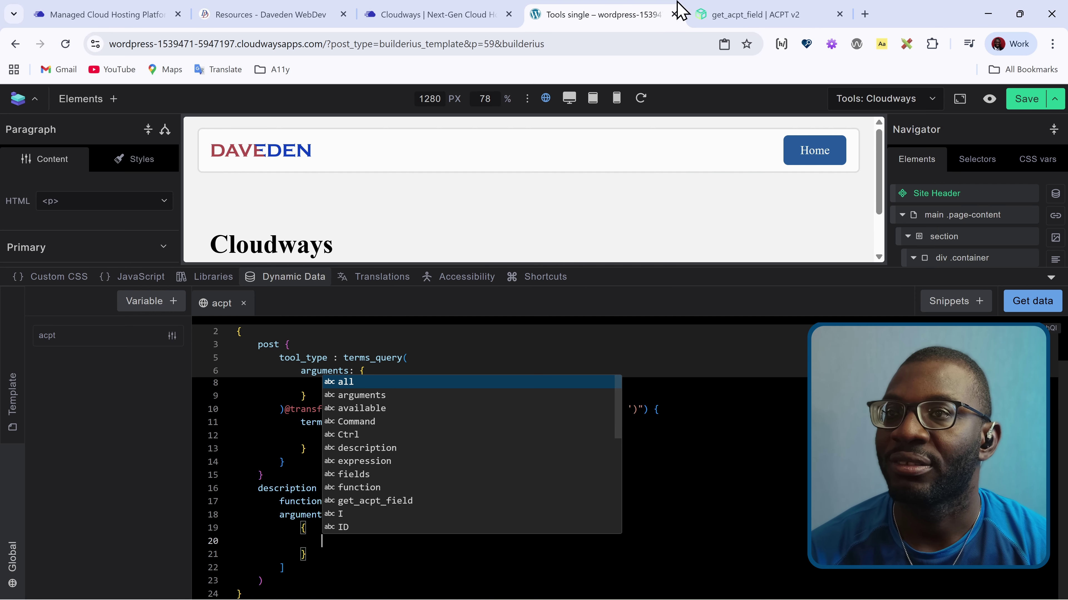
{"action": "left_click", "coordinate": [751, 15]}
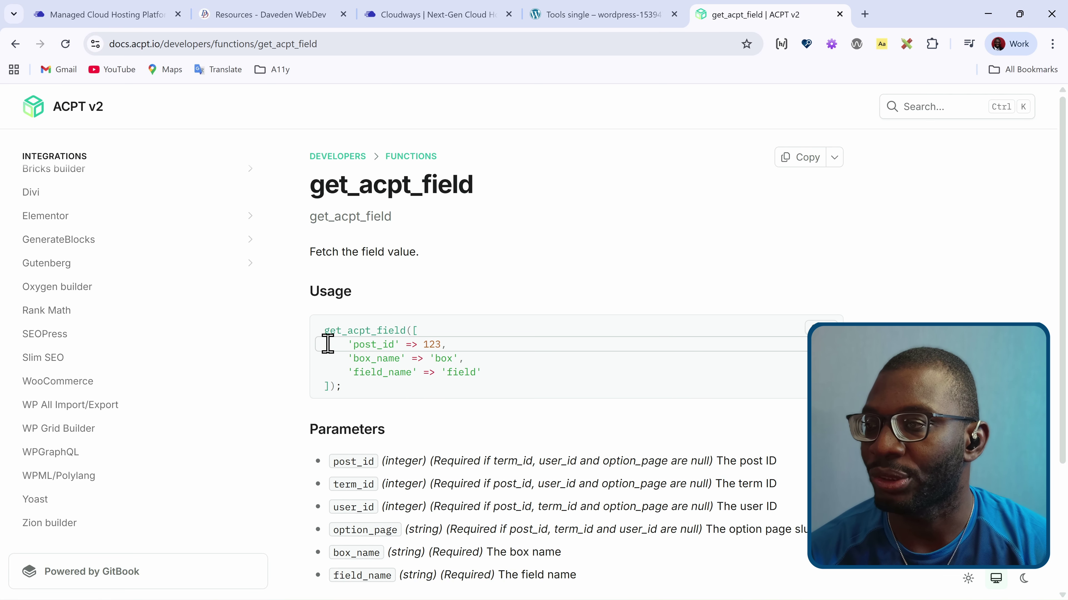
{"action": "left_click", "coordinate": [598, 17]}
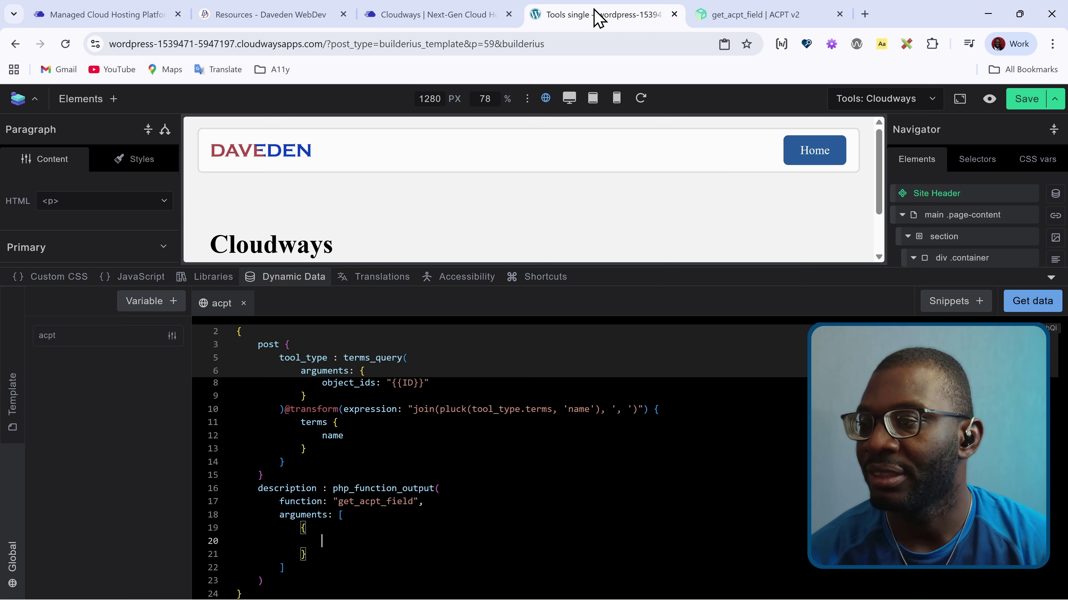
{"action": "type", "text": "post_id : ,"}
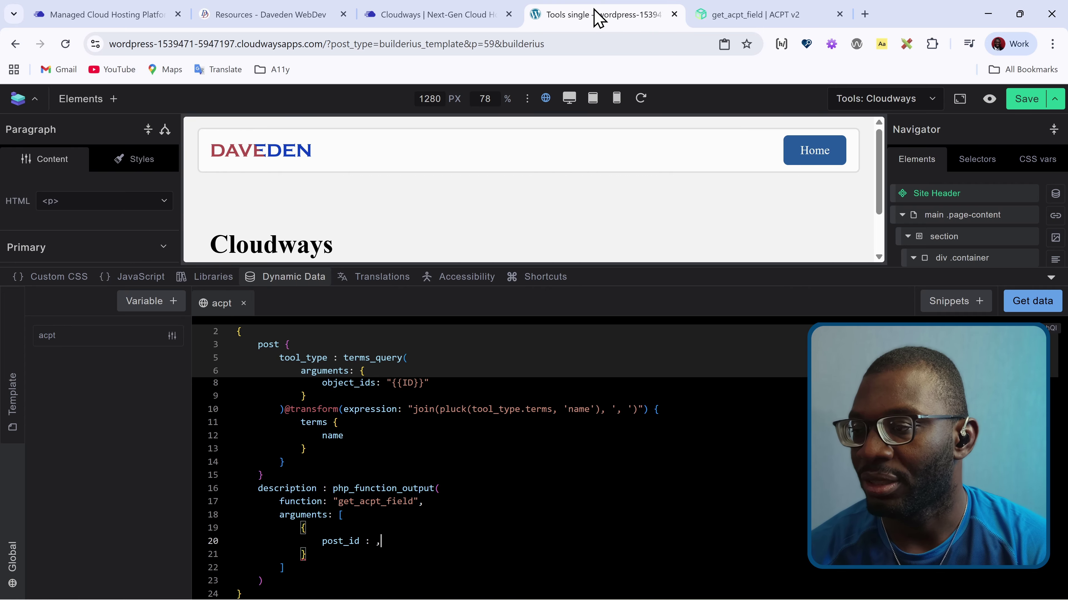
Add box_name and field_name keys without values below post_id in the arguments object
{"action": "key", "text": "Return"}
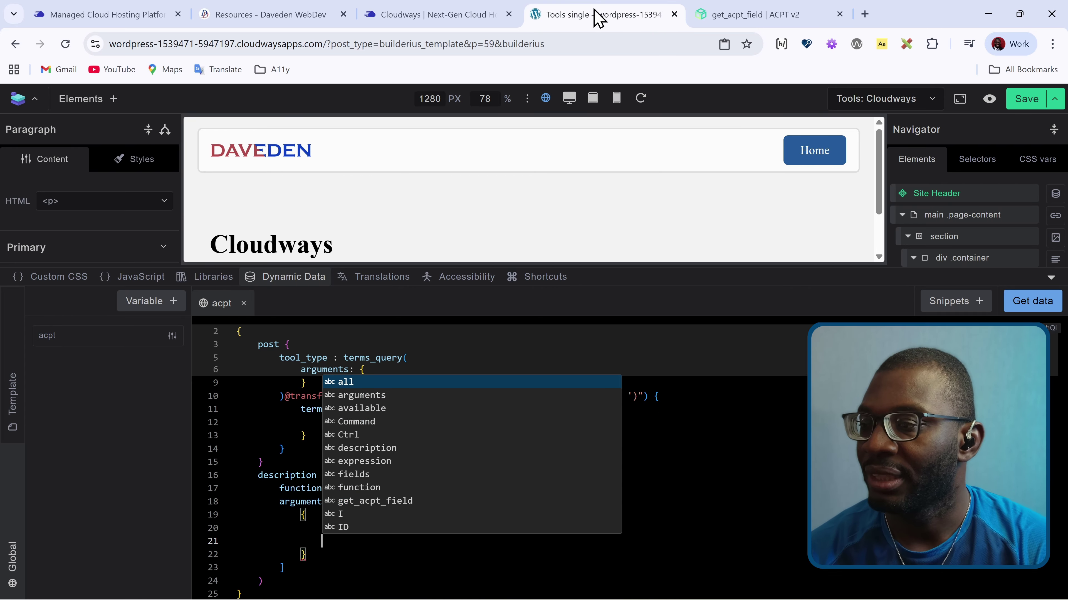
{"action": "type", "text": "box_name "}
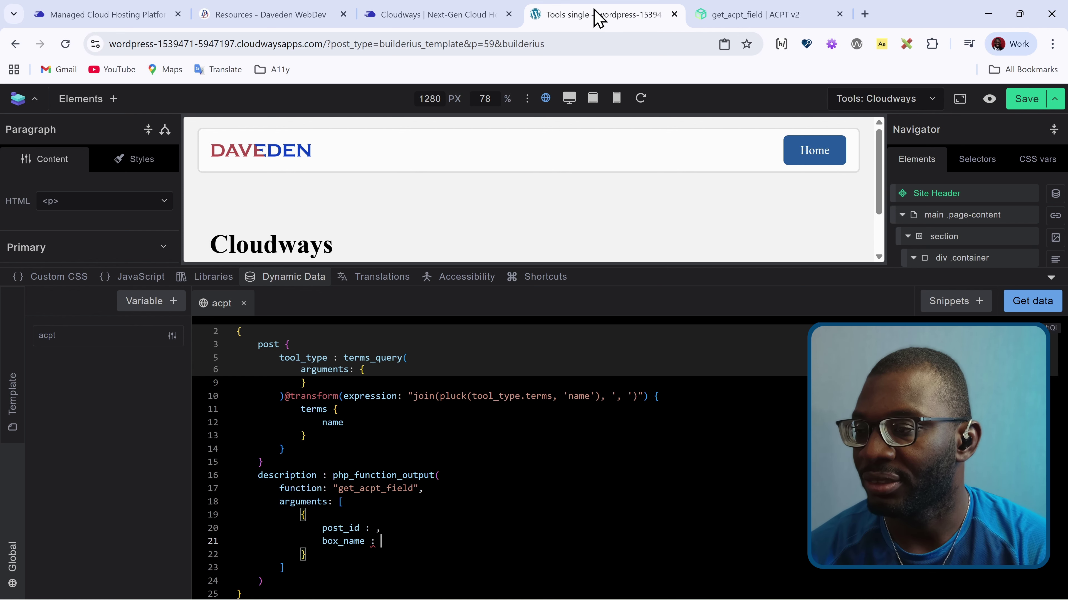
{"action": "type", "text": ":"}
{"action": "key", "text": "Return"}
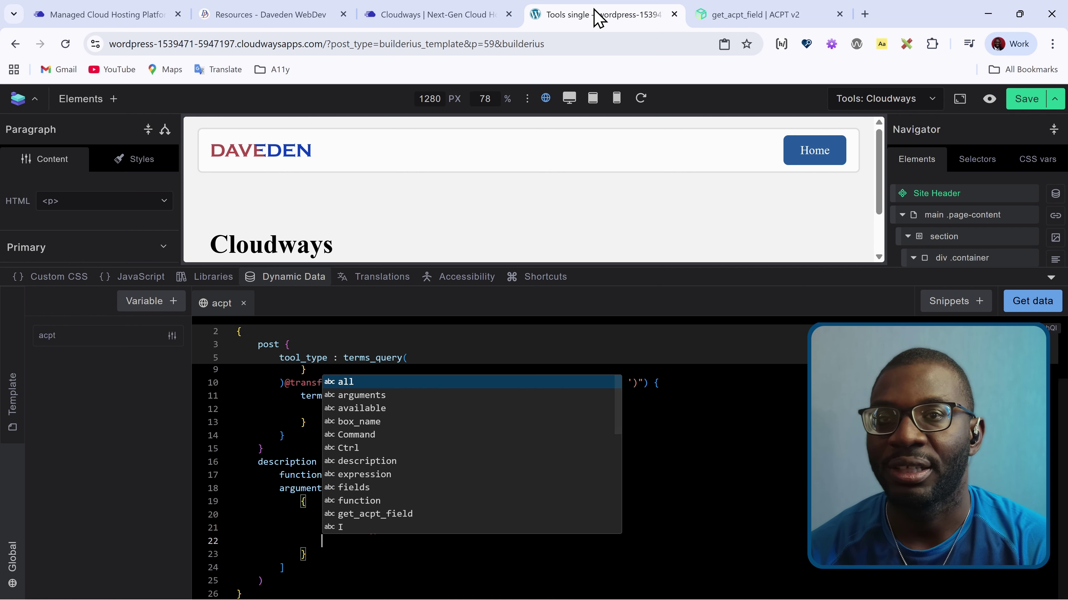
{"action": "type", "text": "fi"}
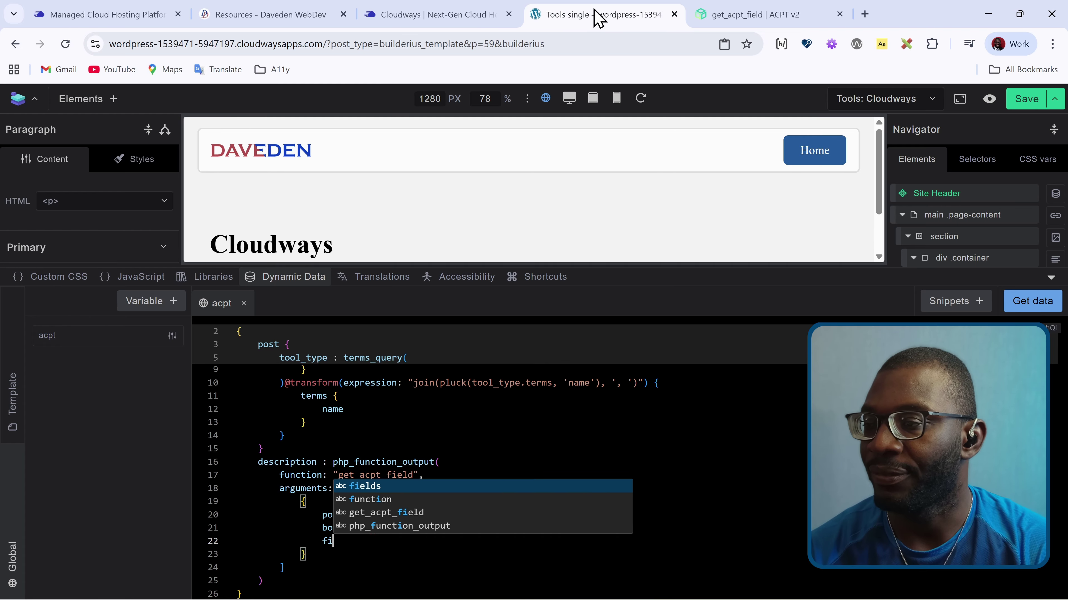
{"action": "type", "text": "eld_name :"}
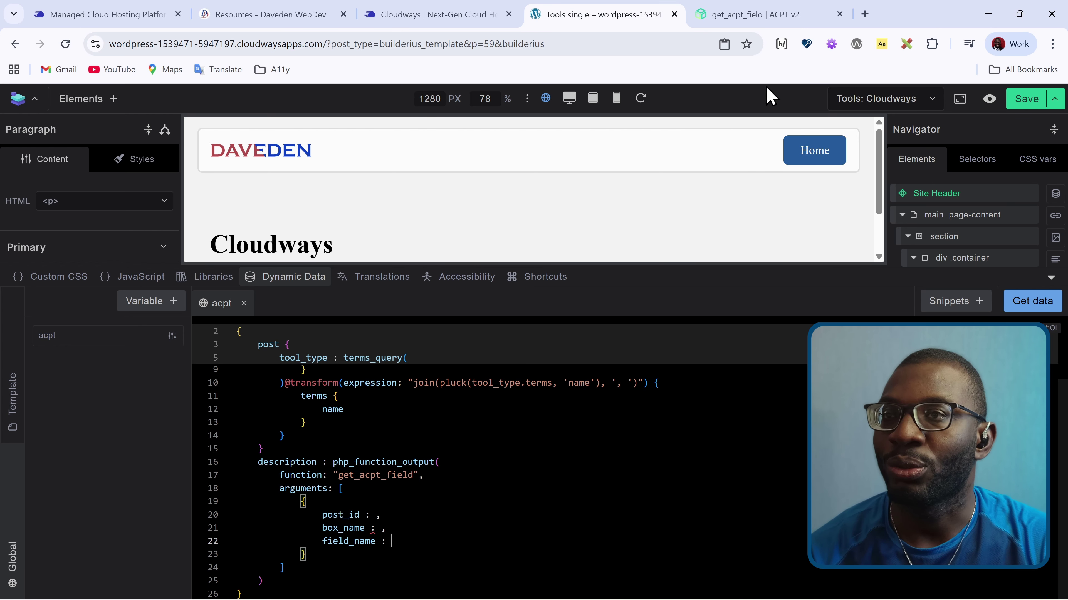
Preview the template, copy the Cloudways tool's ID there, and set post_id to 58 in the acpt variable
{"action": "left_click", "coordinate": [989, 98]}
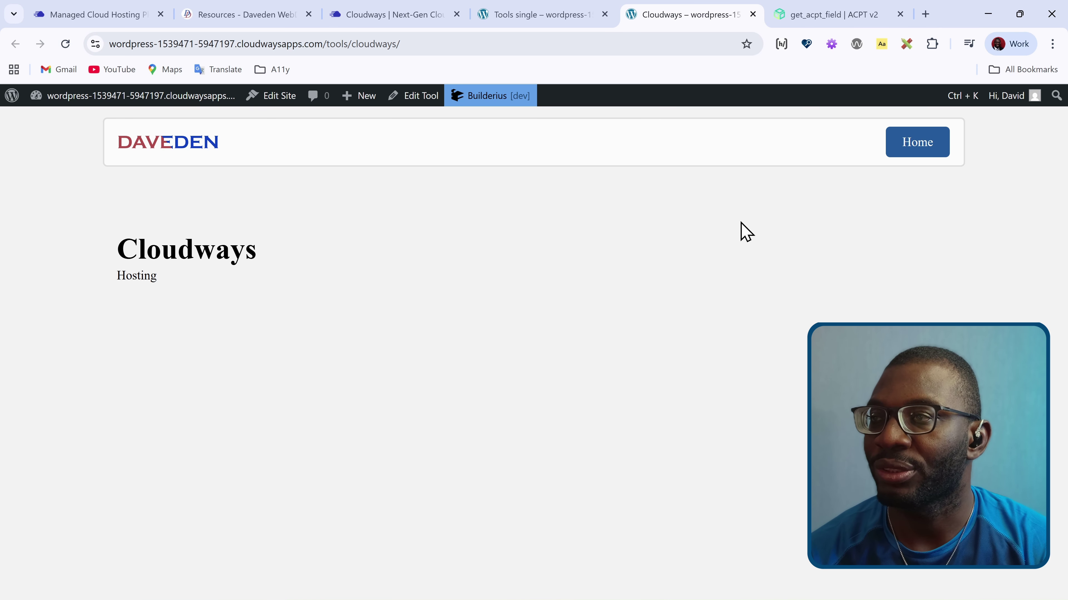
{"action": "key", "text": "ctrl+k"}
{"action": "type", "text": "clo"}
{"action": "key", "text": "Return"}
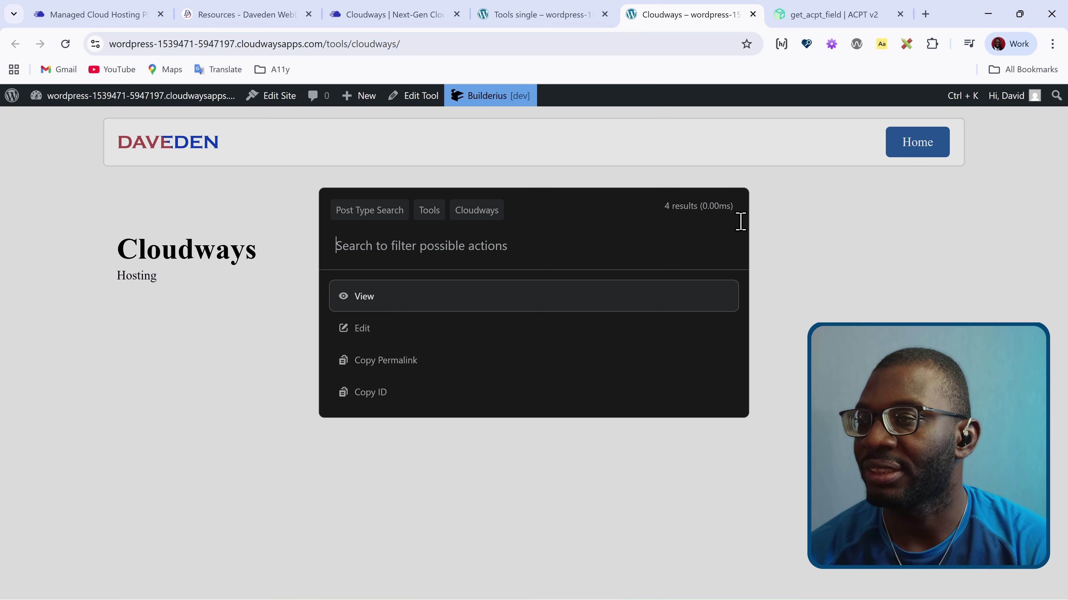
{"action": "key", "text": "Down"}
{"action": "key", "text": "Down"}
{"action": "key", "text": "Down"}
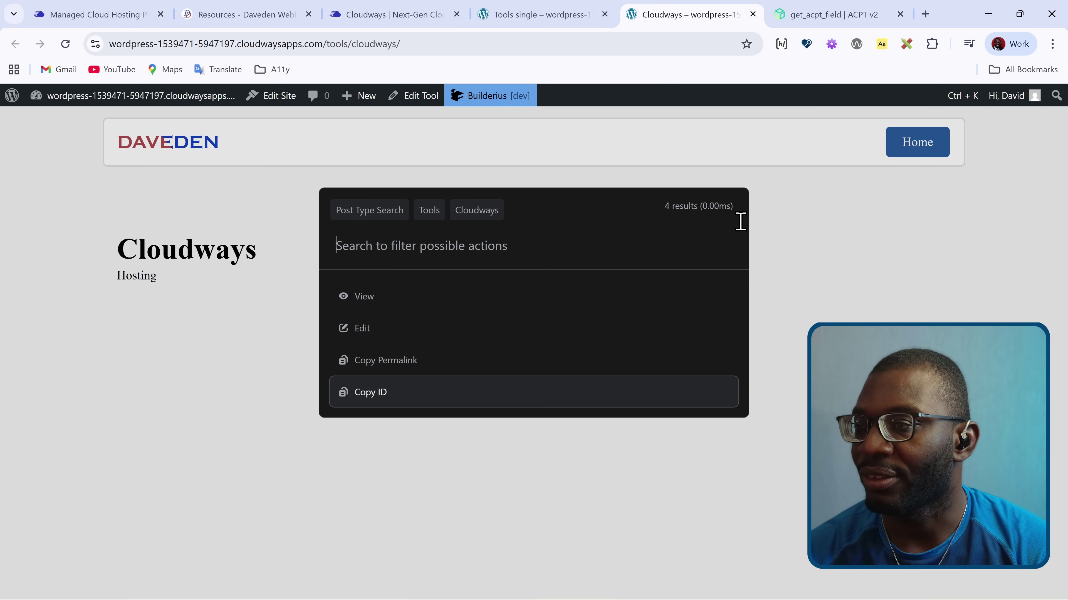
{"action": "left_click", "coordinate": [369, 398]}
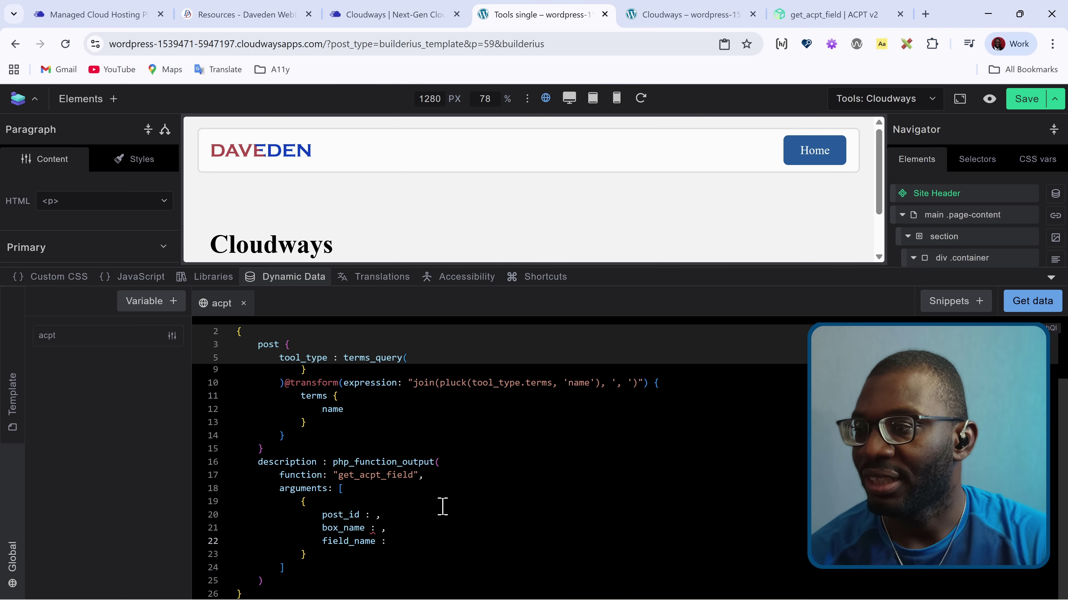
{"action": "left_click", "coordinate": [376, 512]}
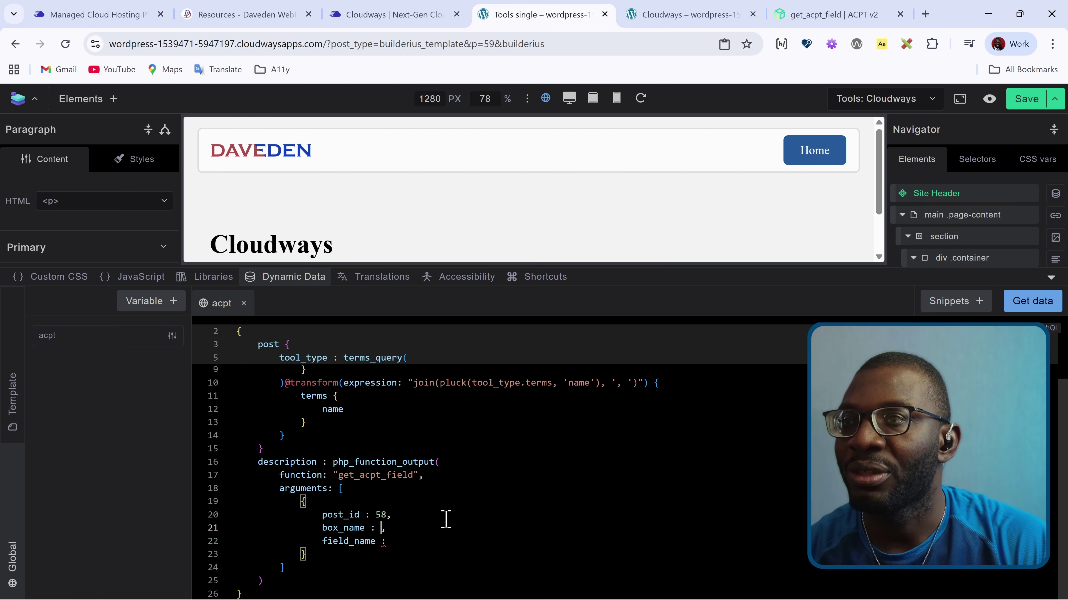
From the previewed site page, go to the ACPT field groups and open the tools-fields group for editing
{"action": "left_click", "coordinate": [714, 13]}
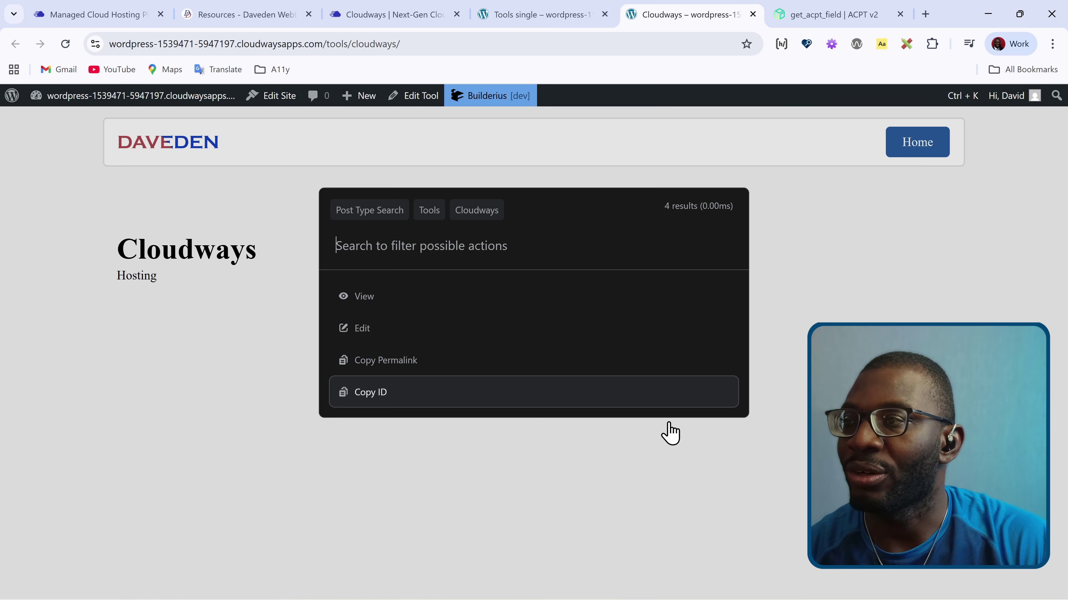
{"action": "left_click", "coordinate": [555, 513]}
{"action": "key", "text": "ctrl+k"}
{"action": "type", "text": "ac"}
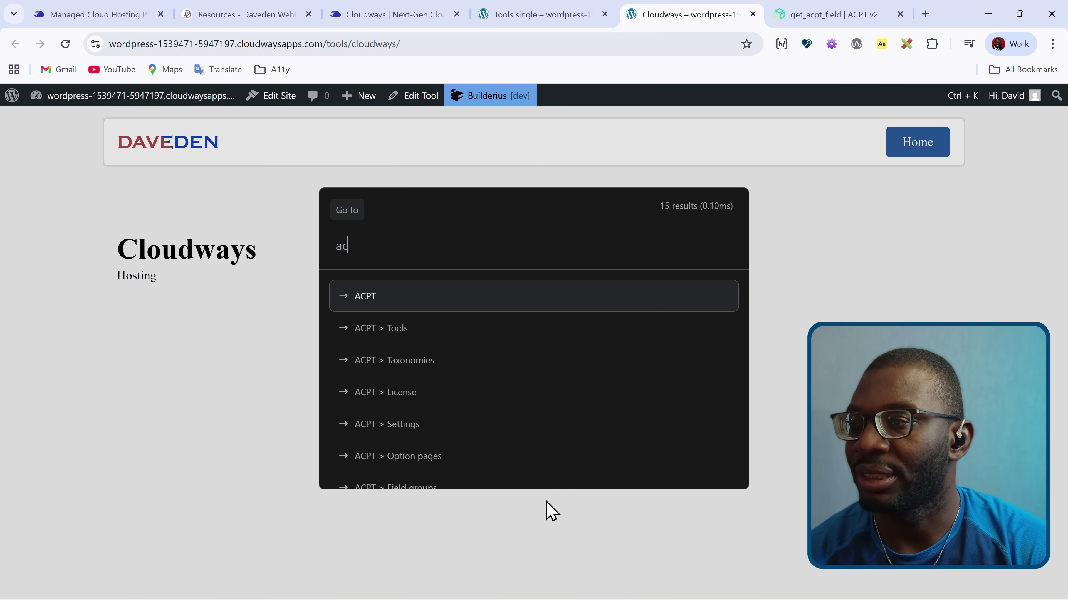
{"action": "type", "text": "pt f"}
{"action": "key", "text": "Return"}
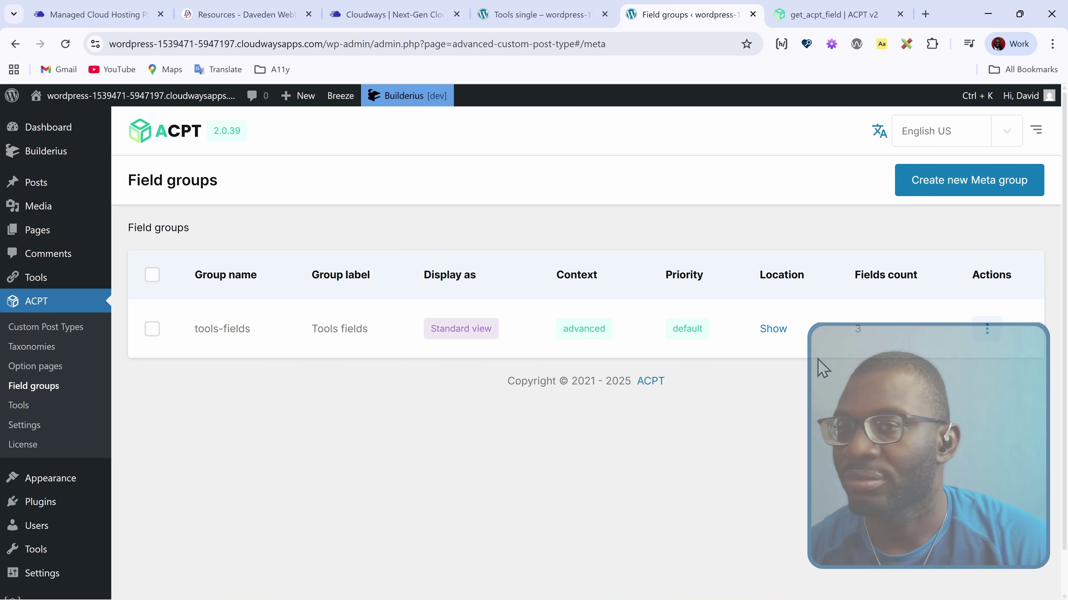
{"action": "left_click", "coordinate": [974, 330]}
{"action": "left_click", "coordinate": [991, 369]}
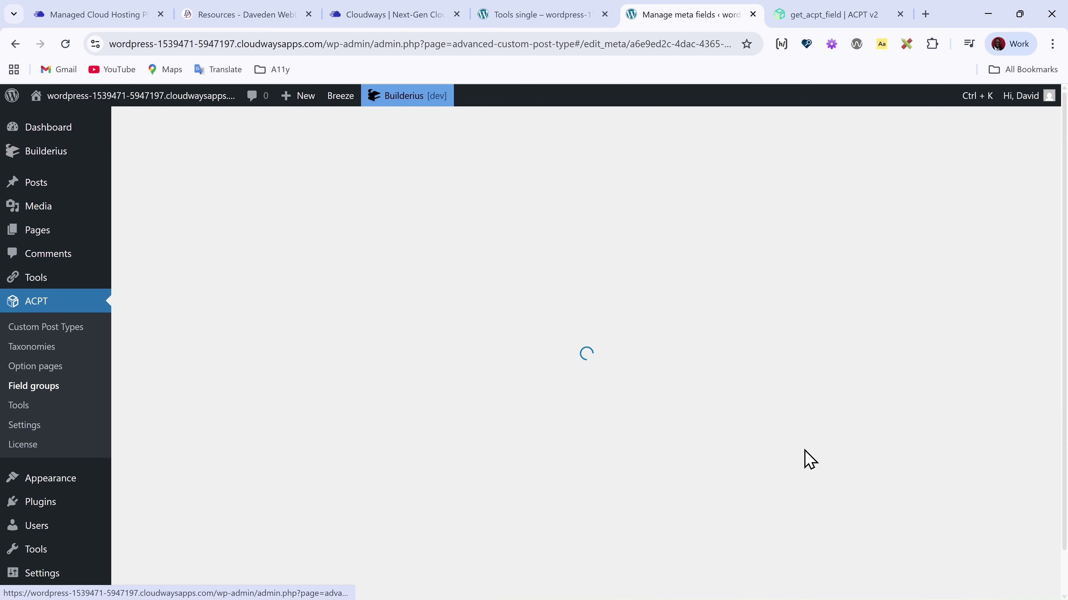
Copy the meta box name from the field group and set box_name to "tools-meta" in the acpt variable
{"action": "scroll", "coordinate": [492, 387], "scroll_direction": "down", "scroll_amount": 2}
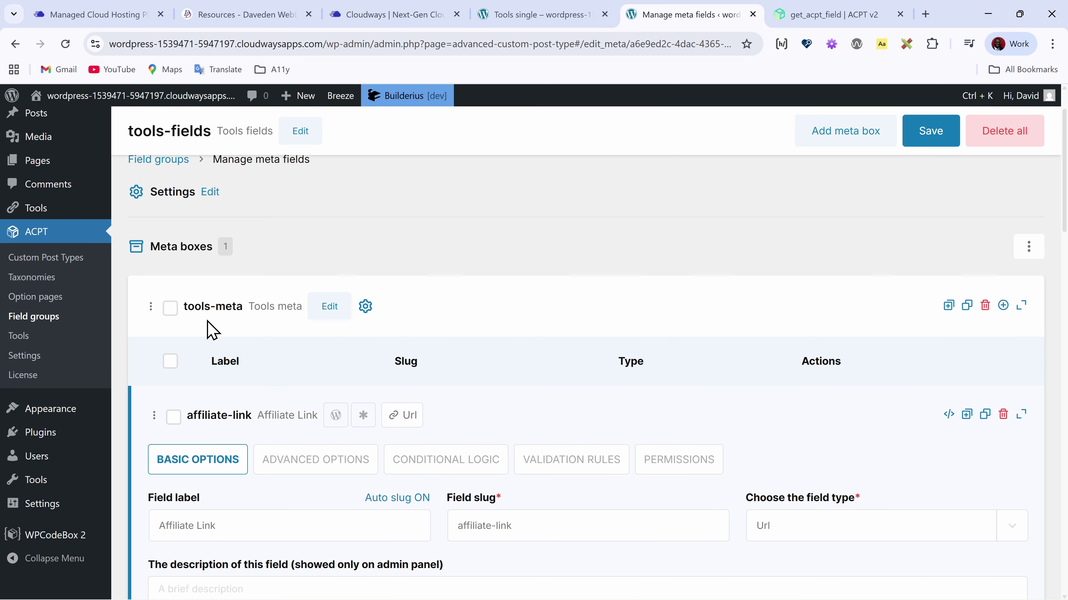
{"action": "triple_click", "coordinate": [213, 310]}
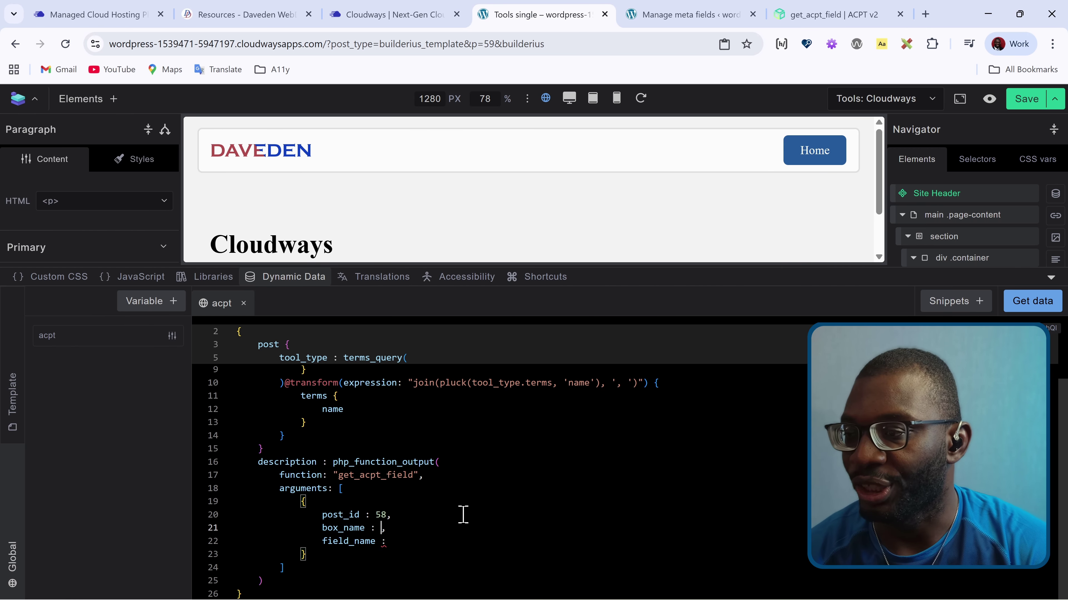
{"action": "key", "text": "ctrl+v"}
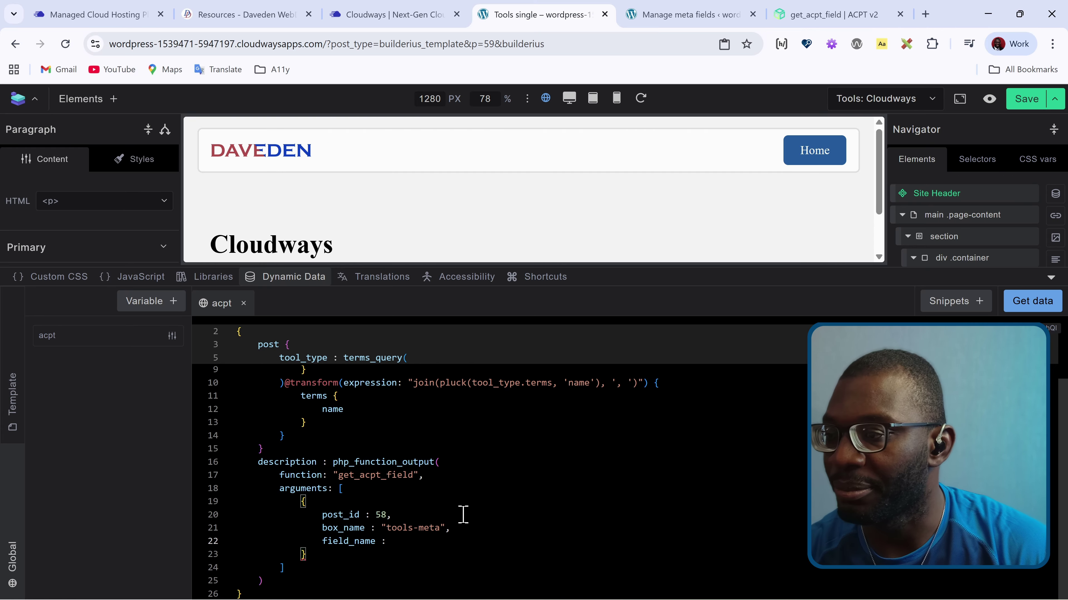
Copy the affiliate link field's slug, set field_name to "affiliate-link" without a line break, and fetch the query data
{"action": "left_click", "coordinate": [685, 10]}
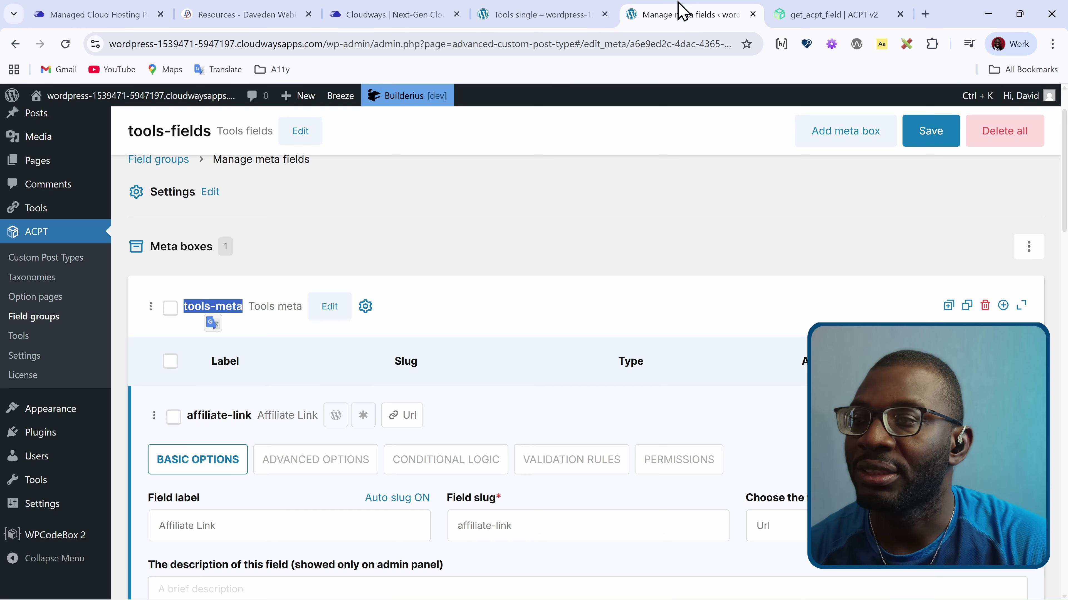
{"action": "scroll", "coordinate": [344, 370], "scroll_direction": "down", "scroll_amount": 3}
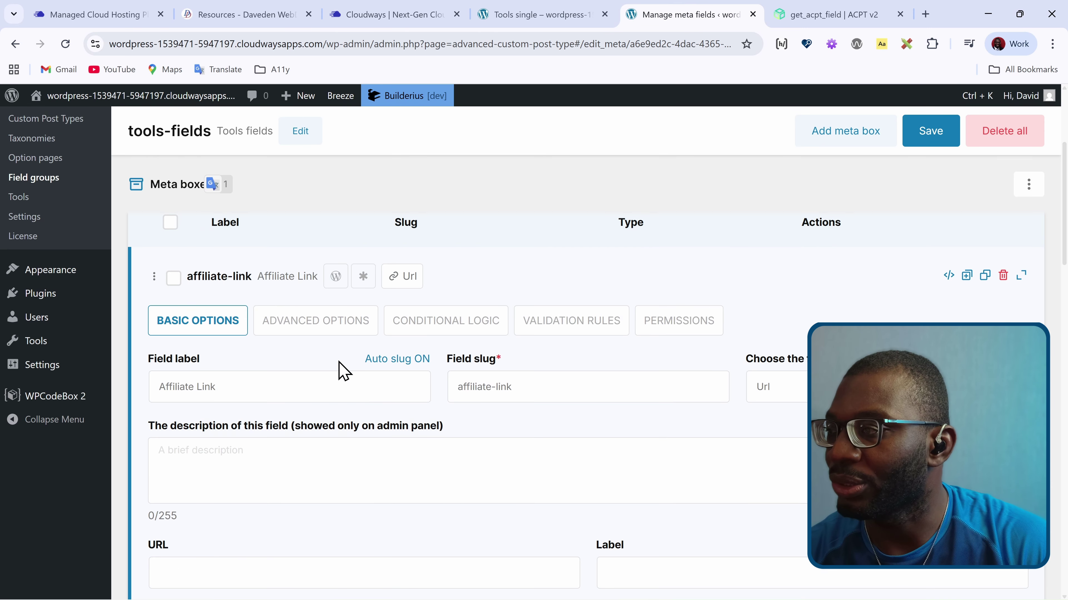
{"action": "triple_click", "coordinate": [222, 276]}
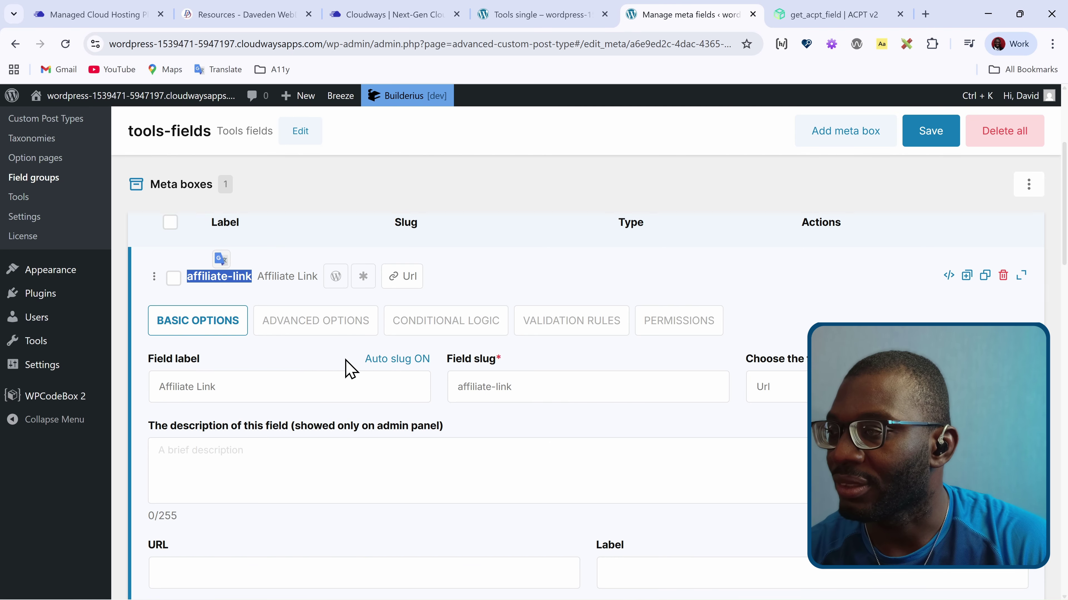
{"action": "scroll", "coordinate": [572, 186], "scroll_direction": "down", "scroll_amount": 2}
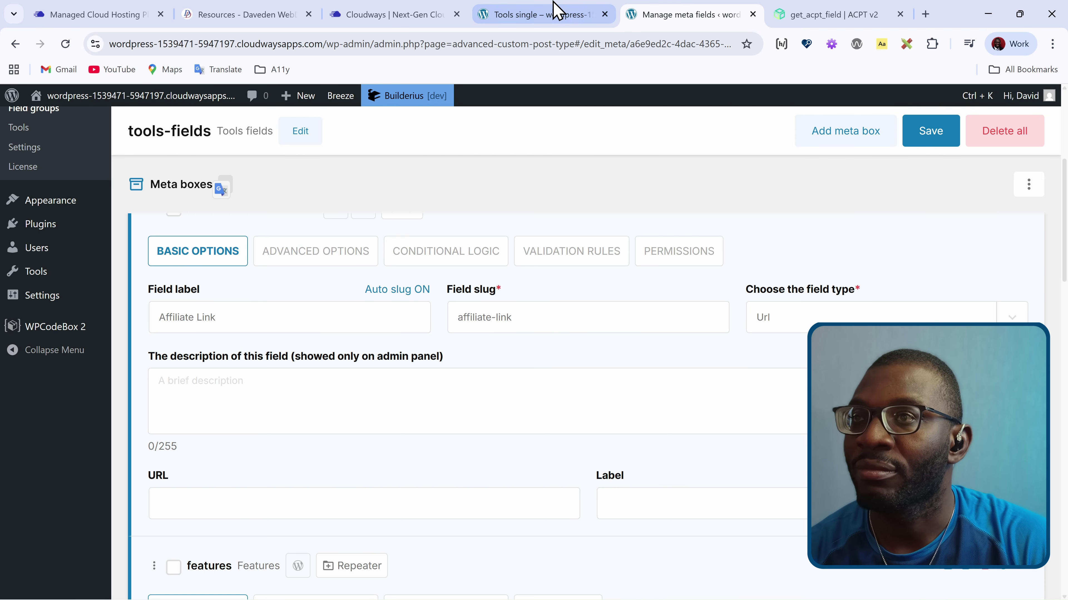
{"action": "left_click", "coordinate": [554, 10]}
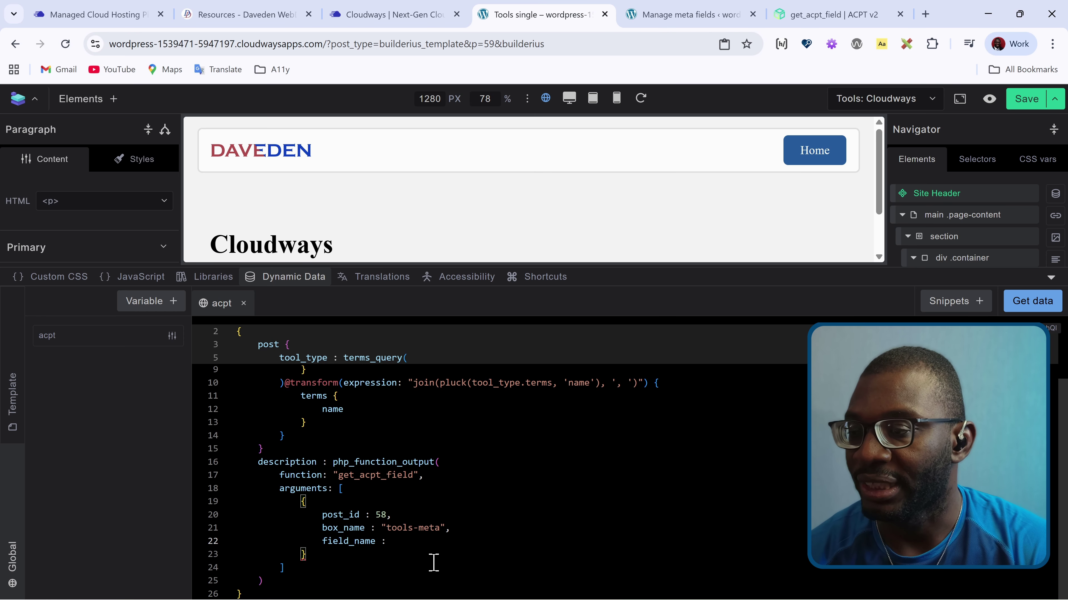
{"action": "key", "text": "ctrl+v"}
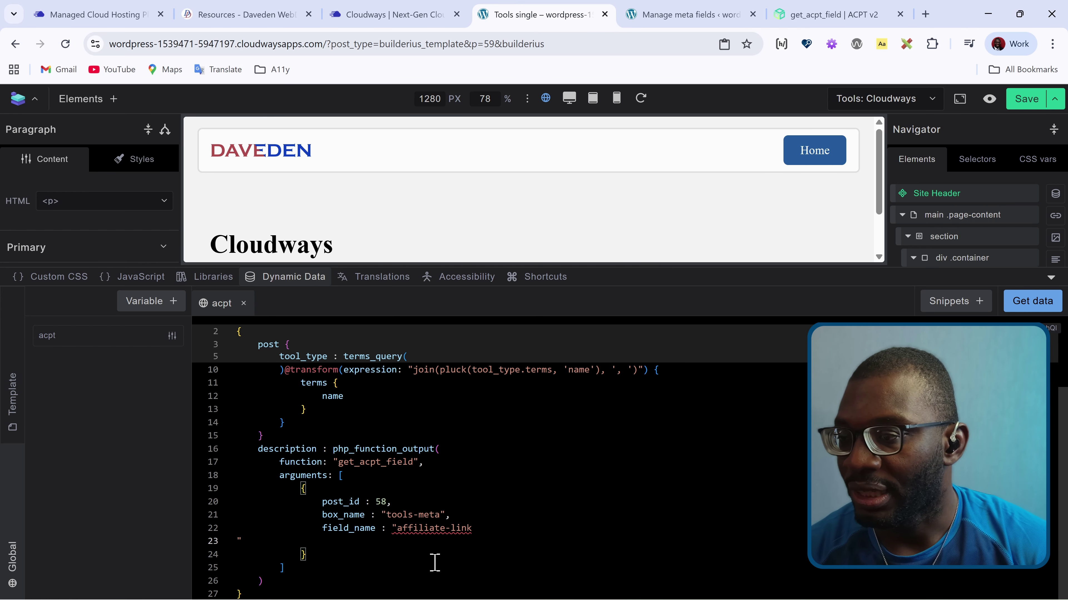
{"action": "key", "text": "BackSpace"}
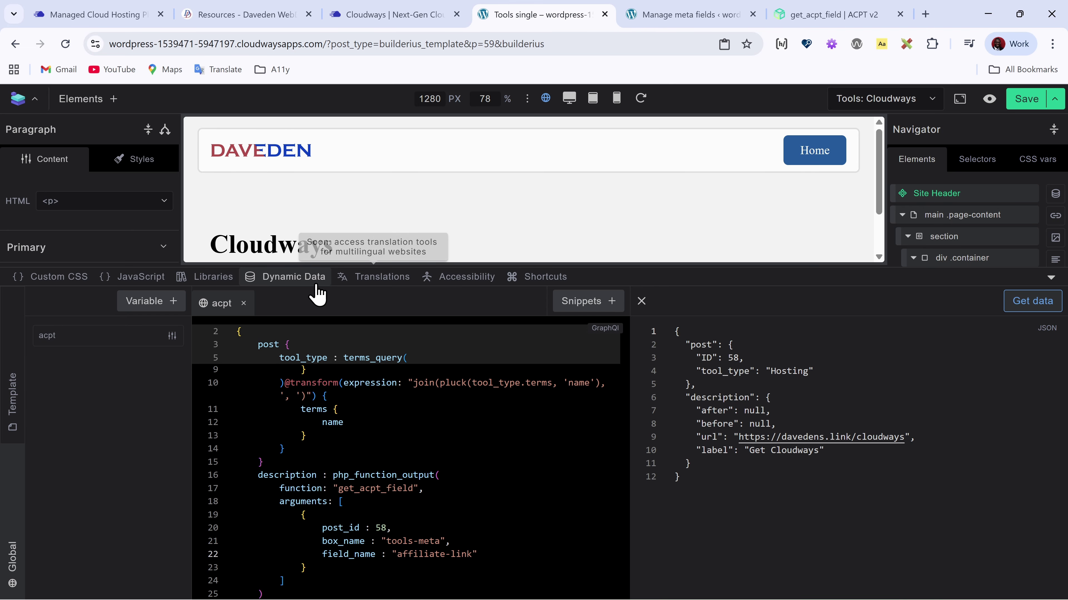
Collapse the dynamic data editor and fill the empty second paragraph with the dynamic tag [[acpt.description.label]]
{"action": "left_click", "coordinate": [292, 278]}
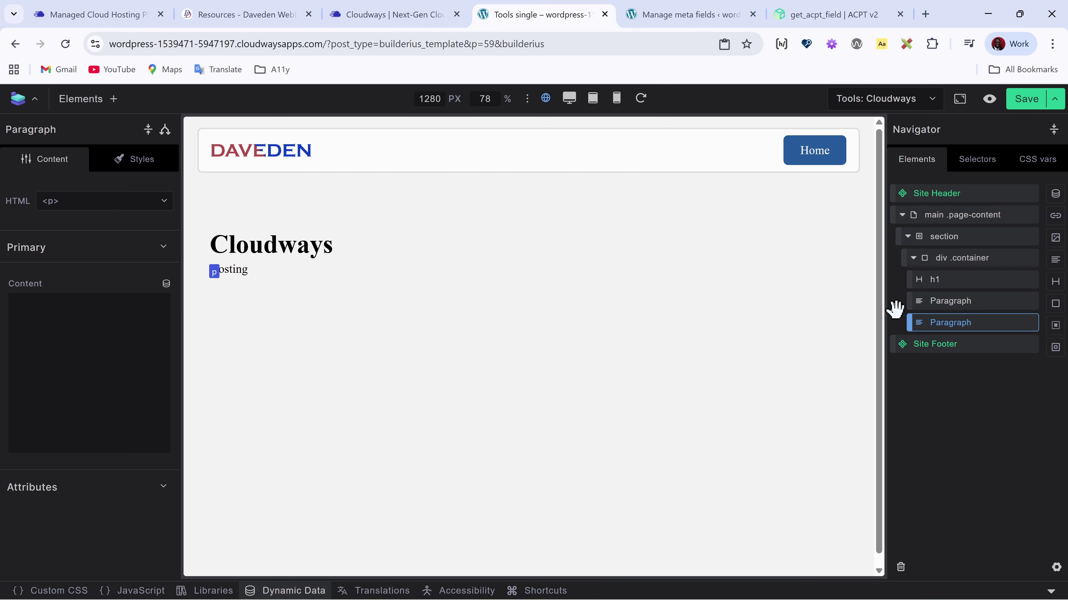
{"action": "left_click", "coordinate": [80, 327]}
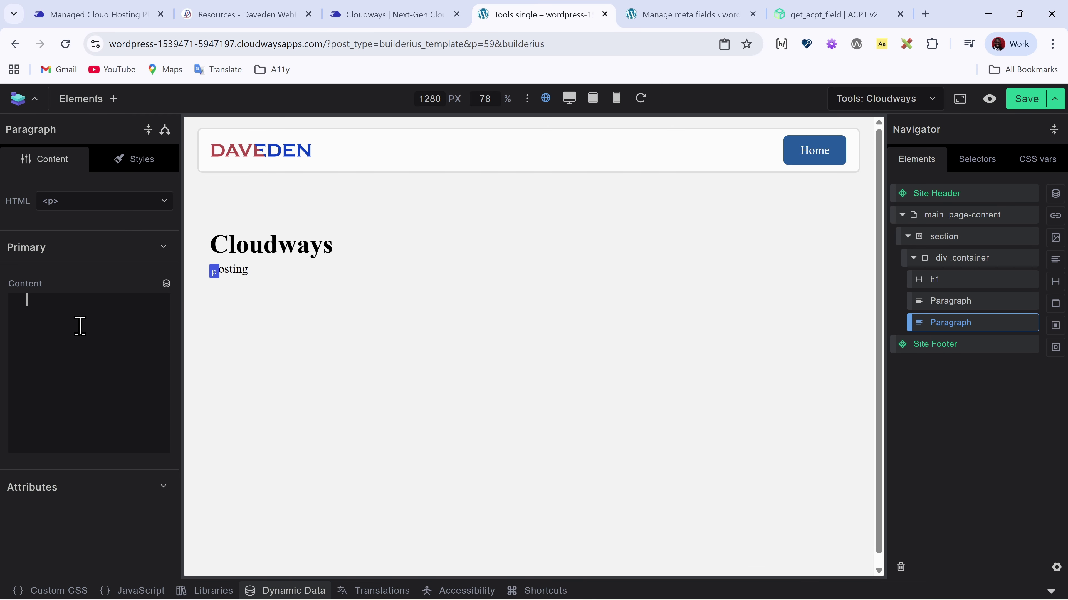
{"action": "left_click", "coordinate": [166, 283]}
{"action": "type", "text": "des"}
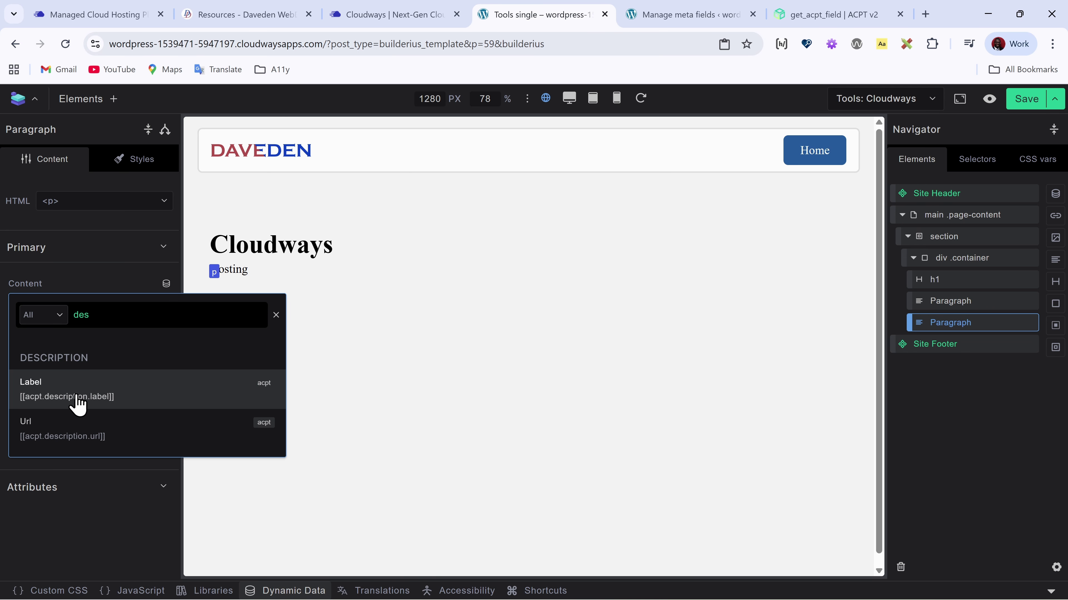
{"action": "left_click", "coordinate": [84, 402]}
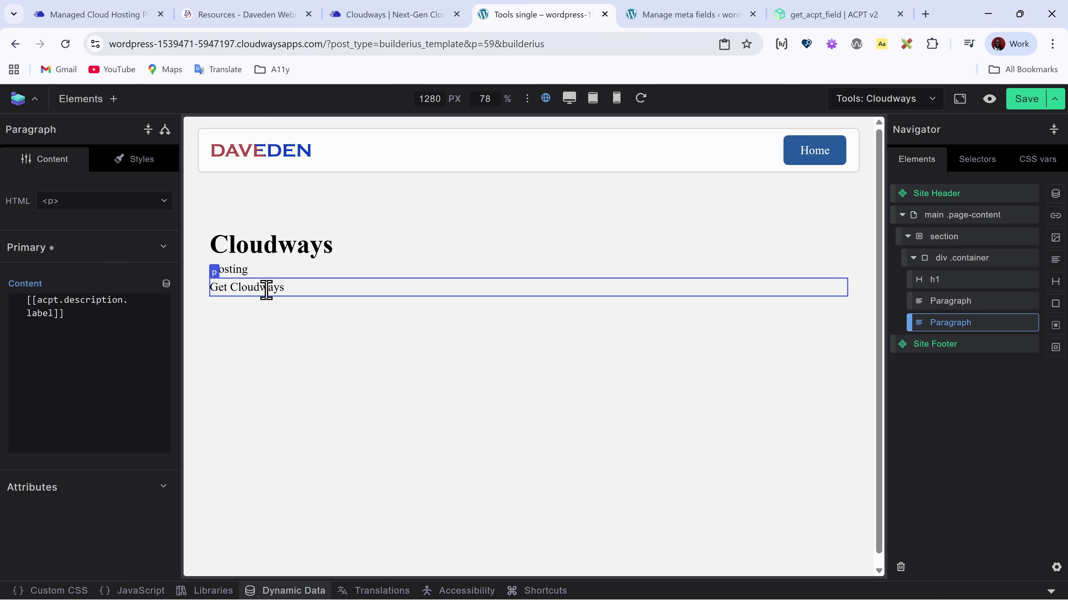
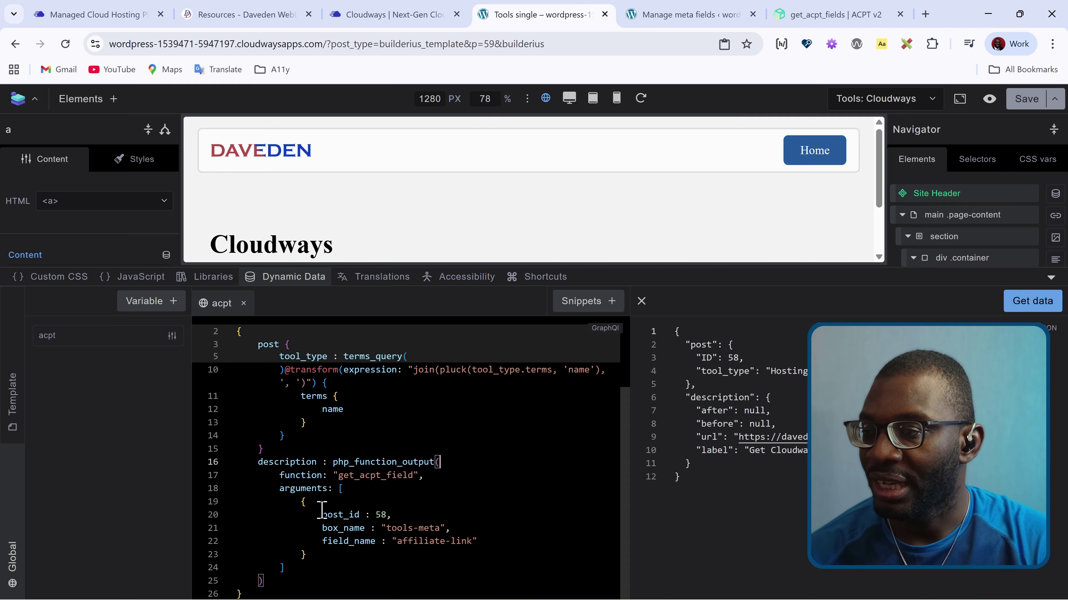
Set post_id in the description function to "{{post.ID}}", fetch the query data, and check the template preview before reopening the query
{"action": "left_click", "coordinate": [378, 513]}
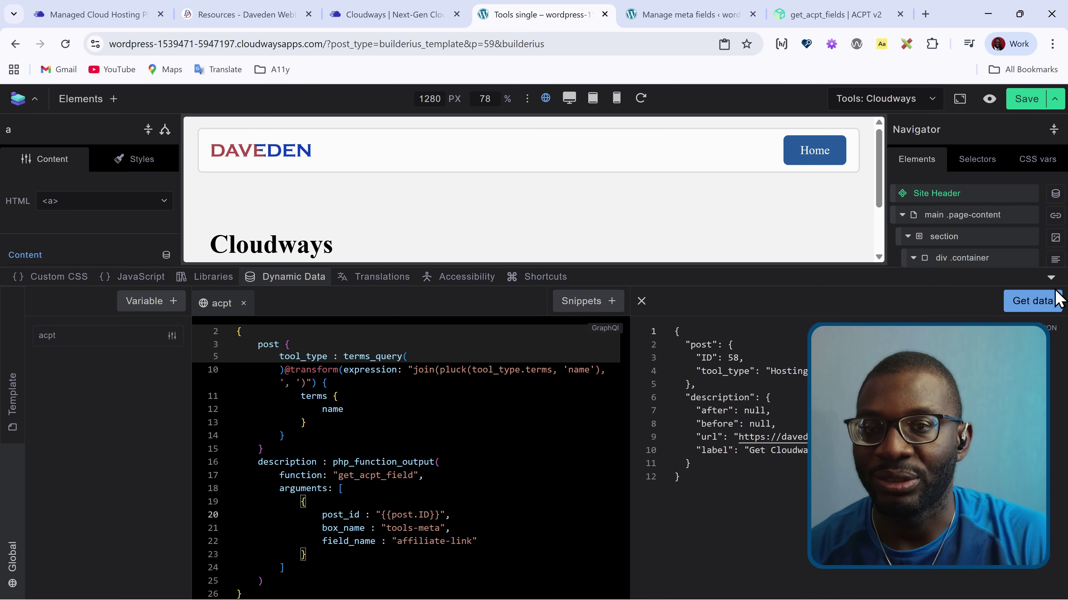
{"action": "left_click", "coordinate": [1056, 300]}
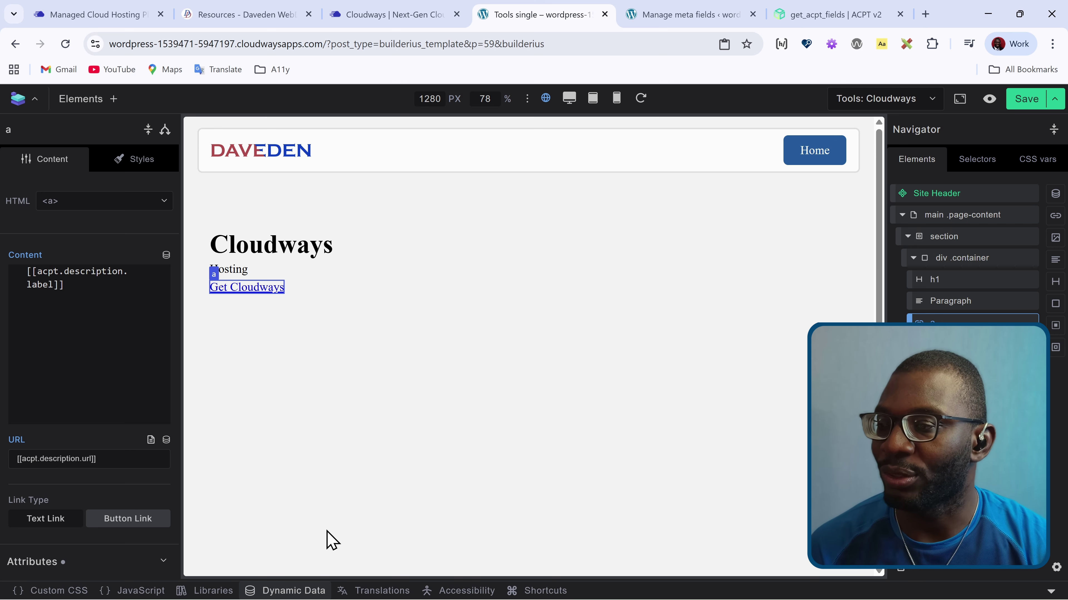
{"action": "left_click", "coordinate": [306, 591]}
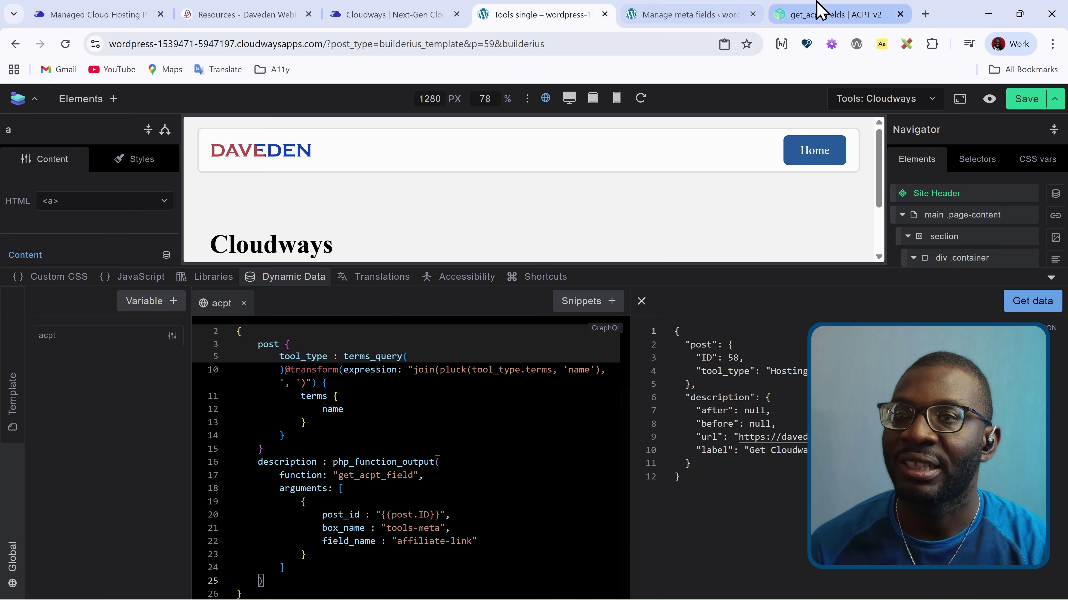
Read the usage and parameters of get_acpt_fields in the ACPT documentation
{"action": "left_click", "coordinate": [819, 13]}
{"action": "scroll", "coordinate": [399, 157], "scroll_direction": "up", "scroll_amount": 3}
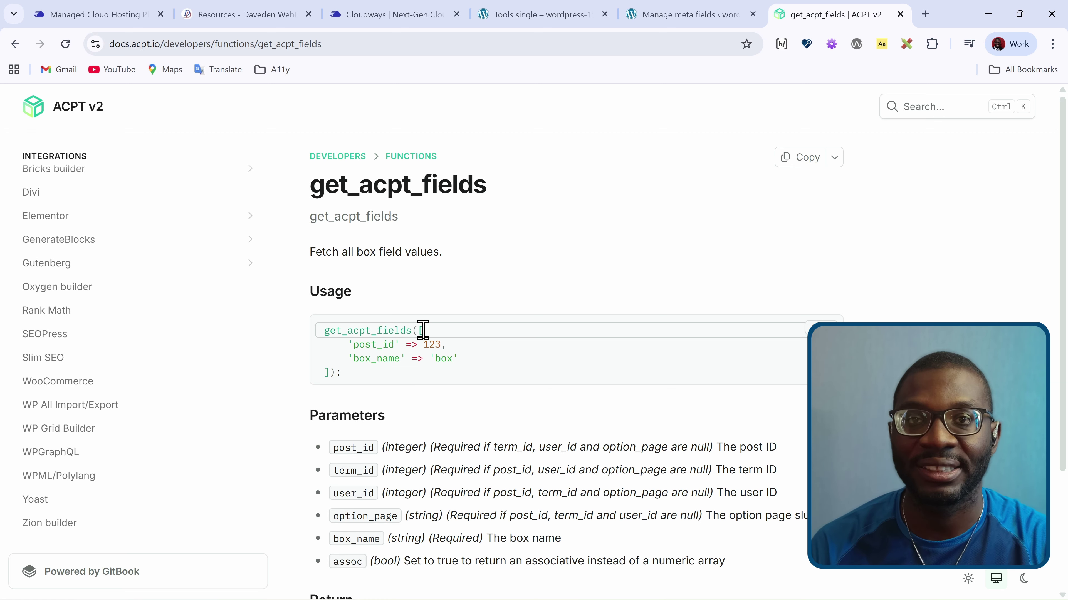
{"action": "scroll", "coordinate": [503, 425], "scroll_direction": "down", "scroll_amount": 3}
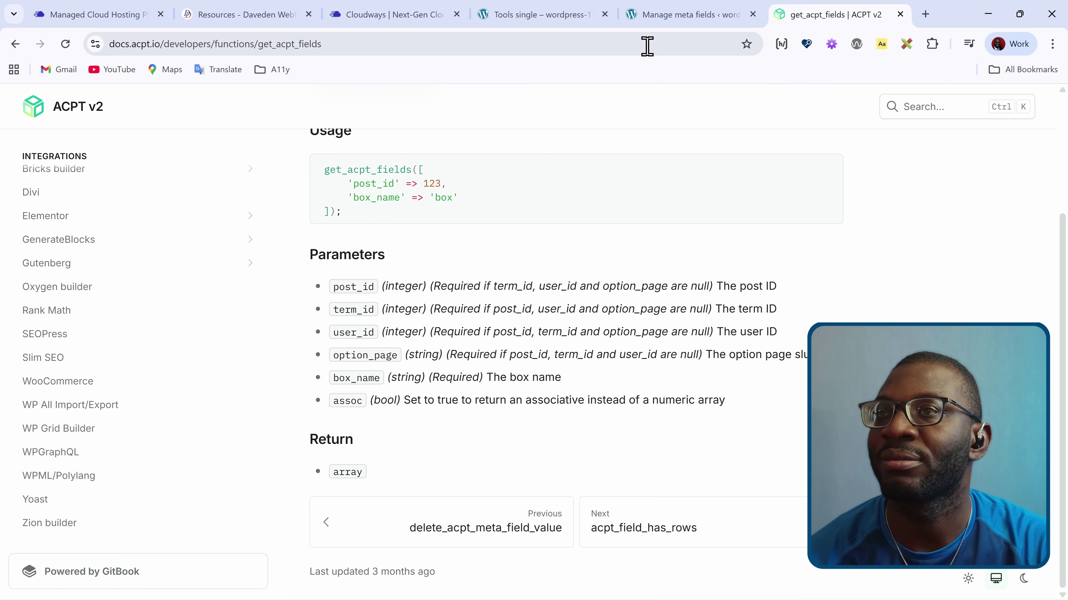
Return to the Builderius template and add a fields entry below description, using php_function_output with the function "get_acpt_fields"
{"action": "left_click", "coordinate": [561, 10]}
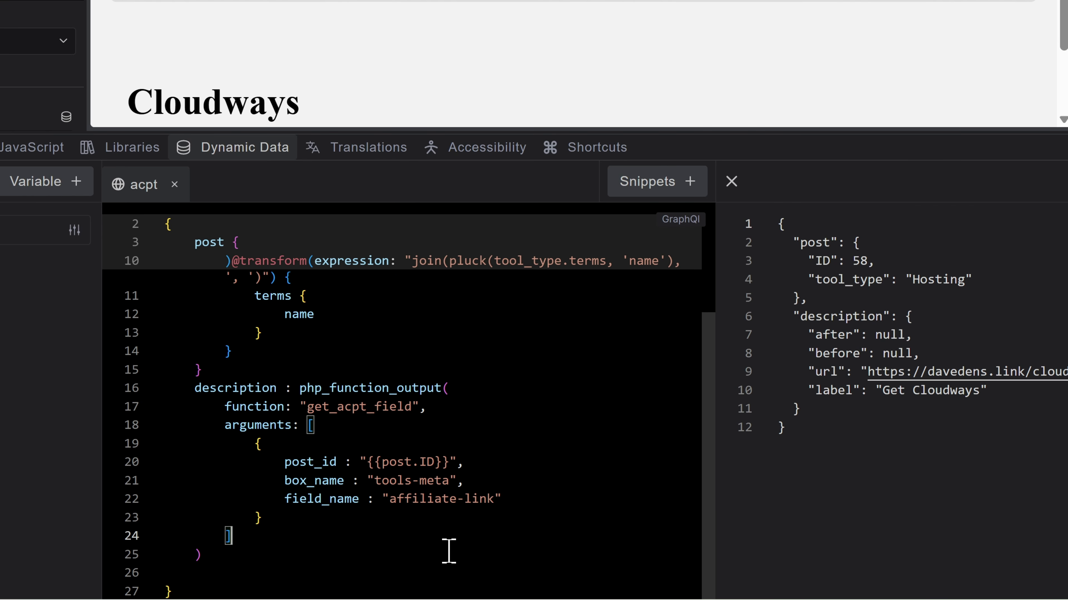
{"action": "left_click", "coordinate": [440, 557]}
{"action": "left_click", "coordinate": [427, 569]}
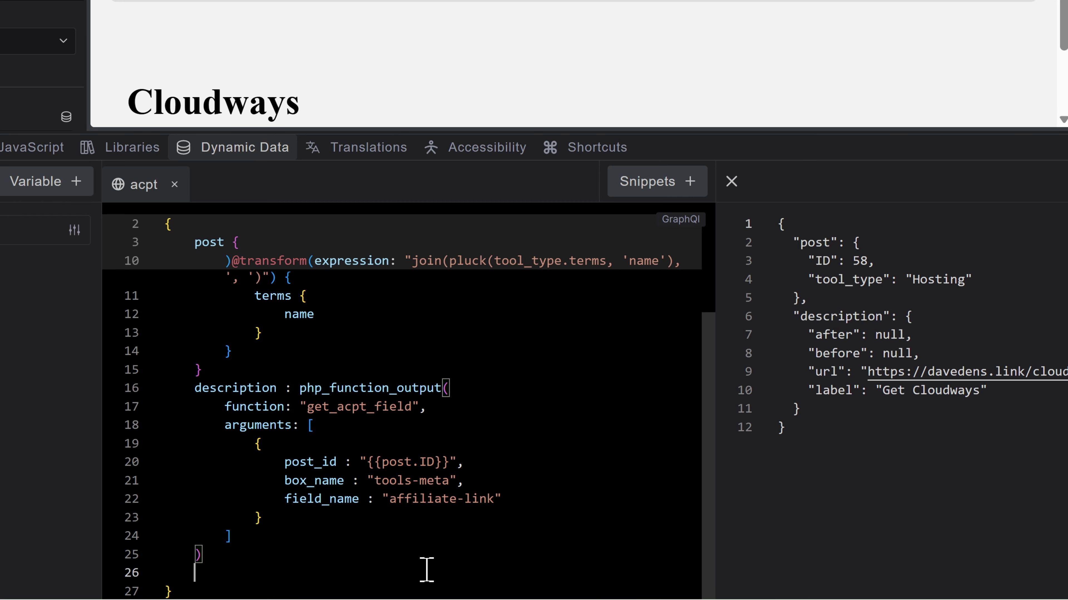
{"action": "type", "text": "fie"}
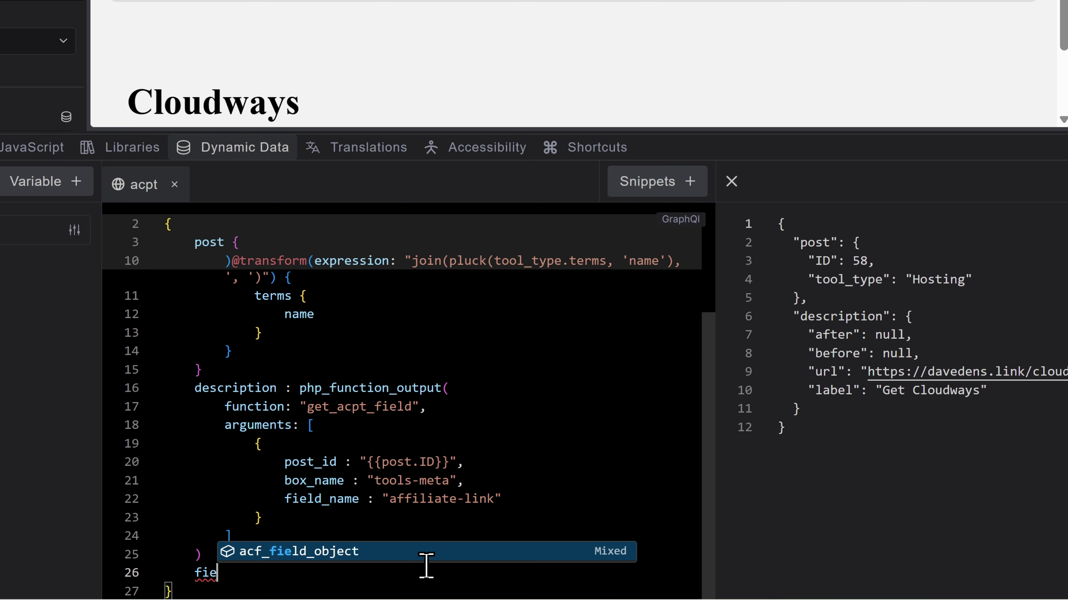
{"action": "type", "text": "lds : "}
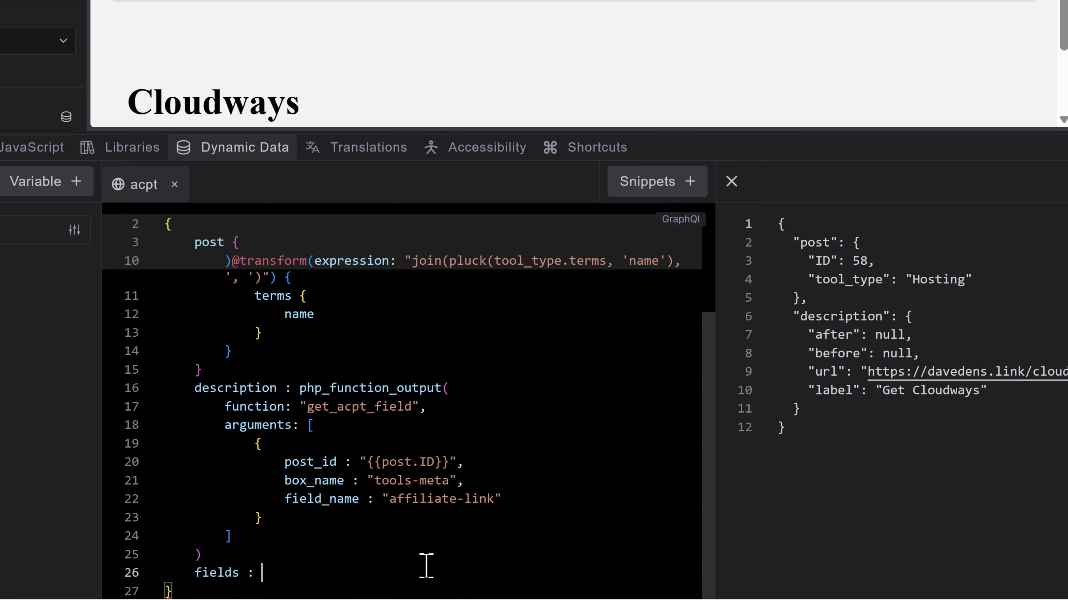
{"action": "type", "text": "php"}
{"action": "key", "text": "Return"}
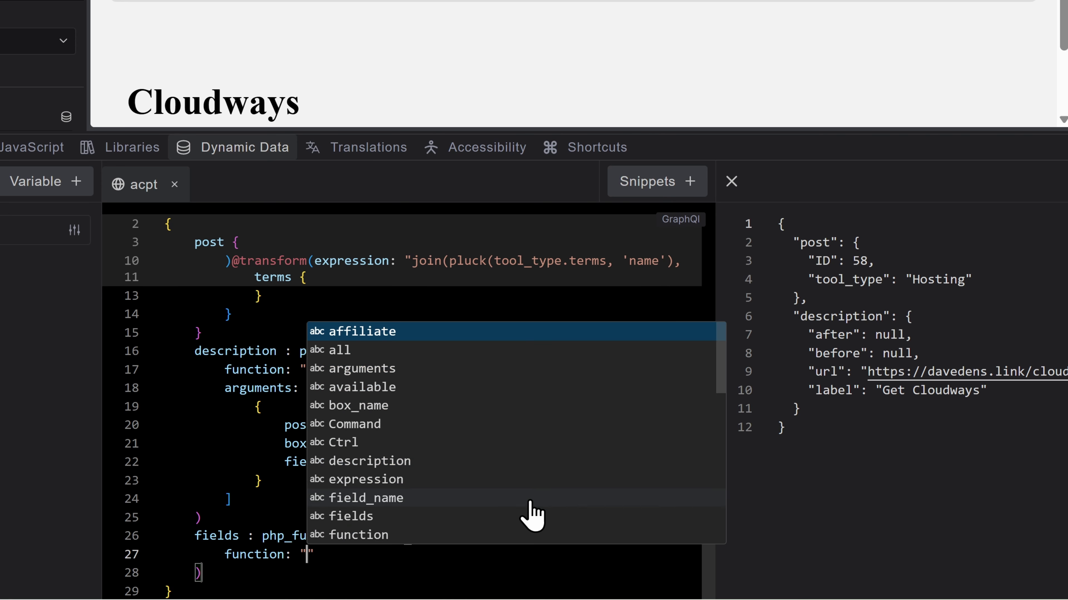
{"action": "type", "text": "get_act"}
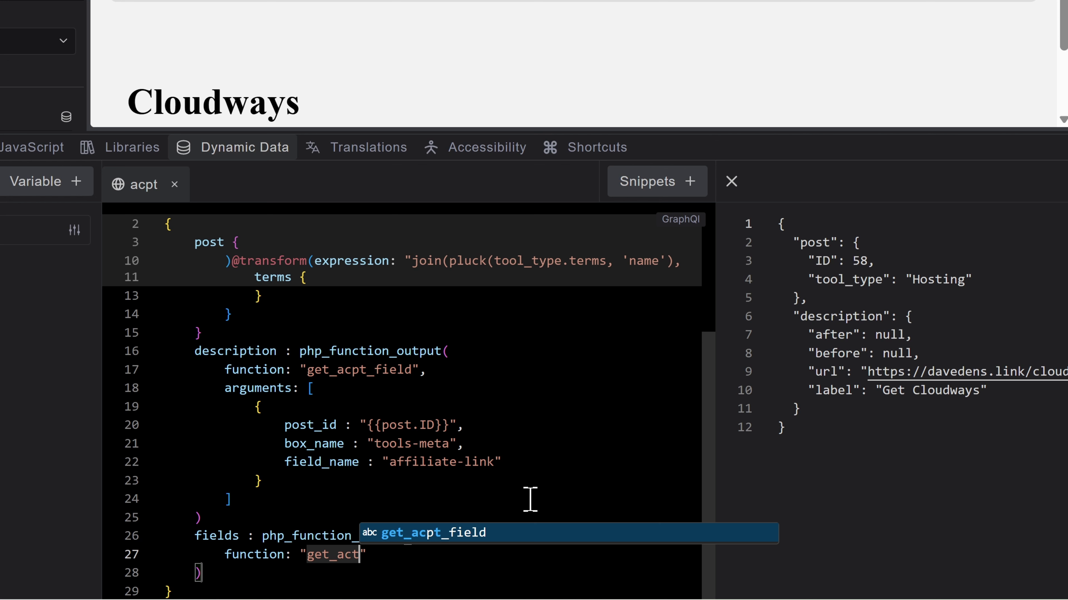
{"action": "key", "text": "BackSpace"}
{"action": "type", "text": "pt_field"}
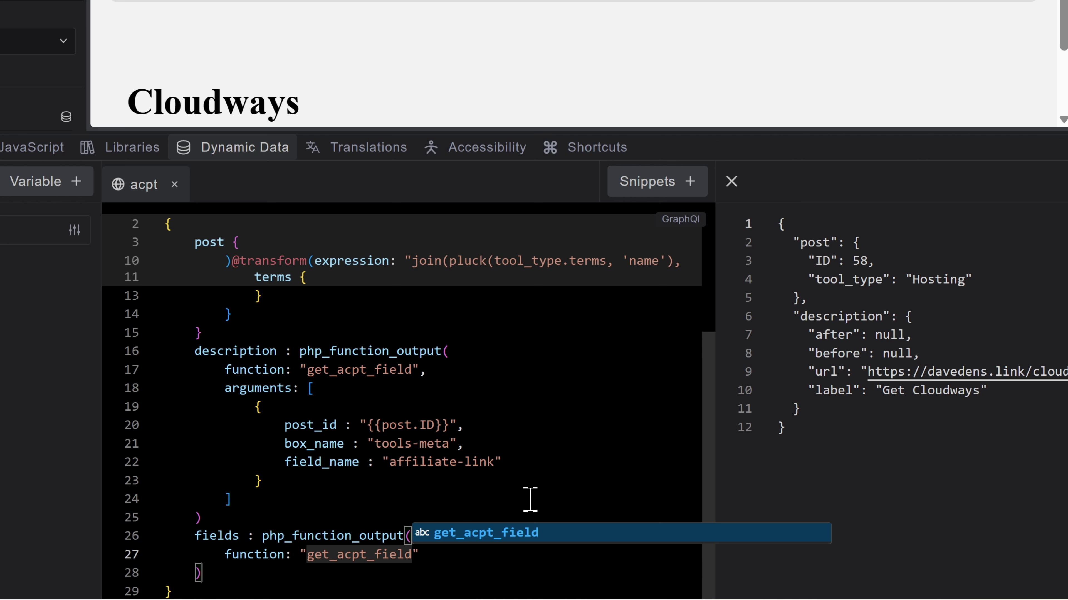
{"action": "type", "text": "s"}
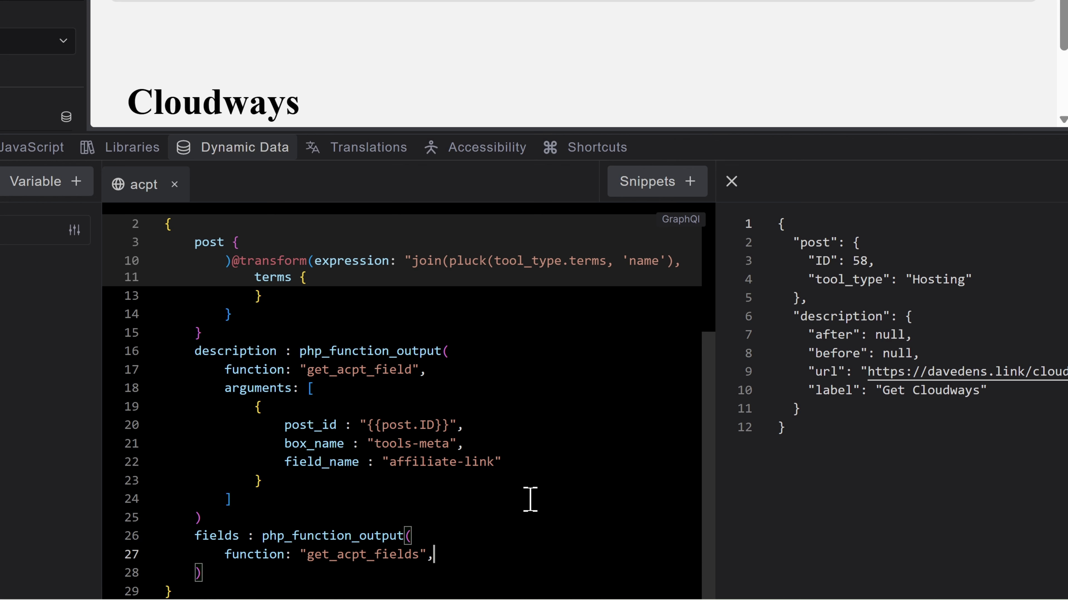
Give the fields function an arguments array holding one object with empty post_id and box_name keys
{"action": "key", "text": "Return"}
{"action": "key", "text": "Return"}
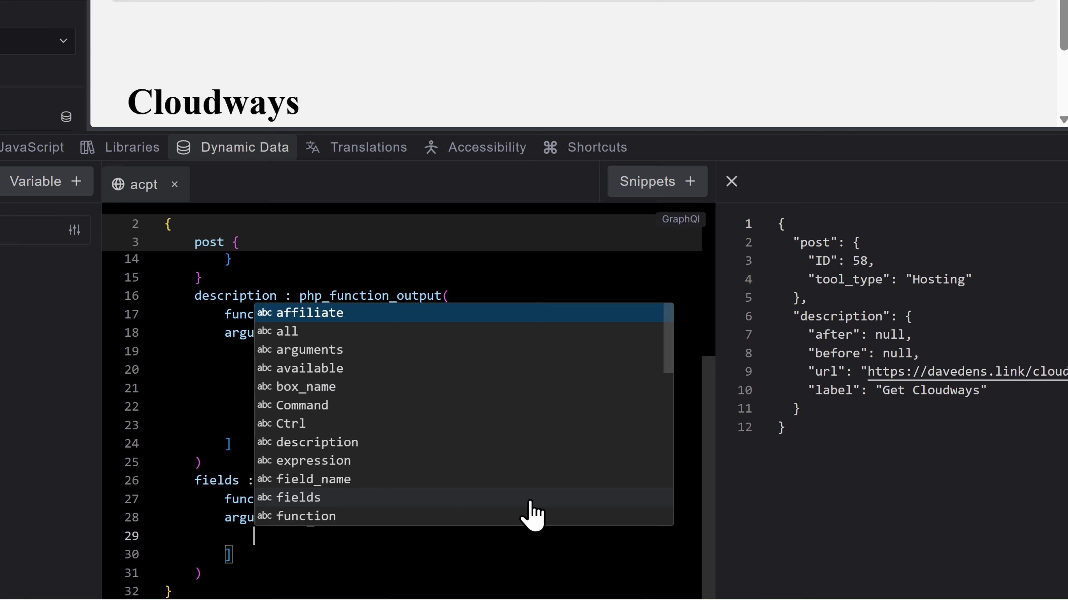
{"action": "type", "text": "{"}
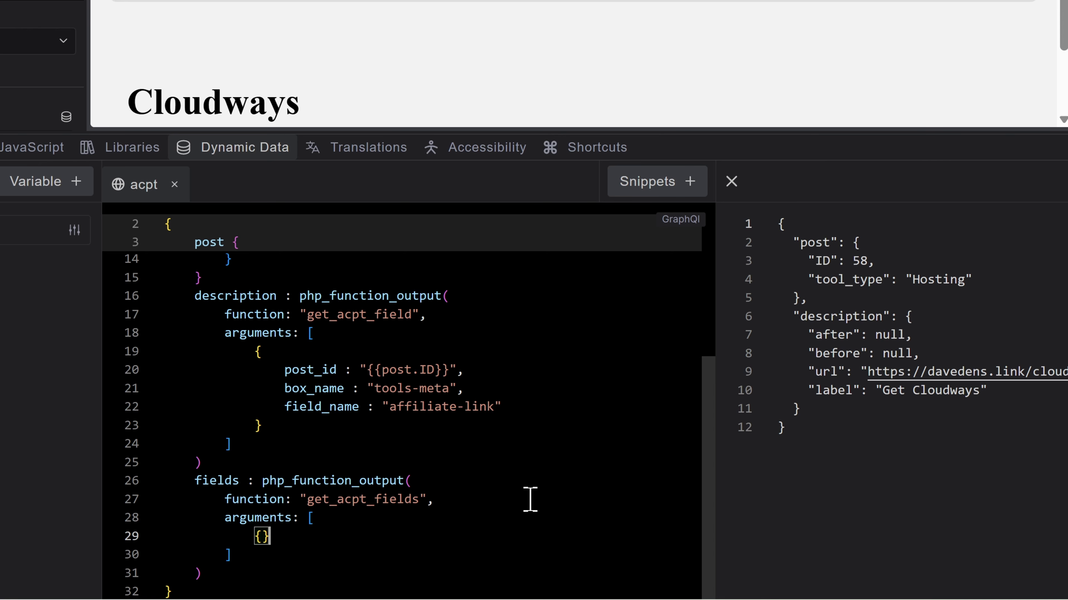
{"action": "key", "text": "Return"}
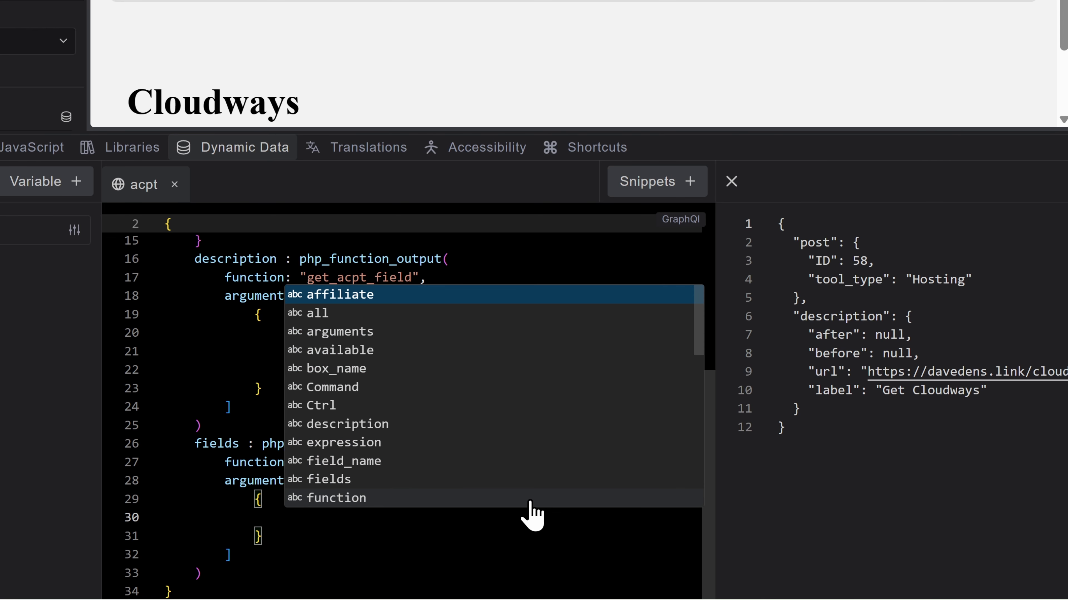
{"action": "type", "text": "post_id"}
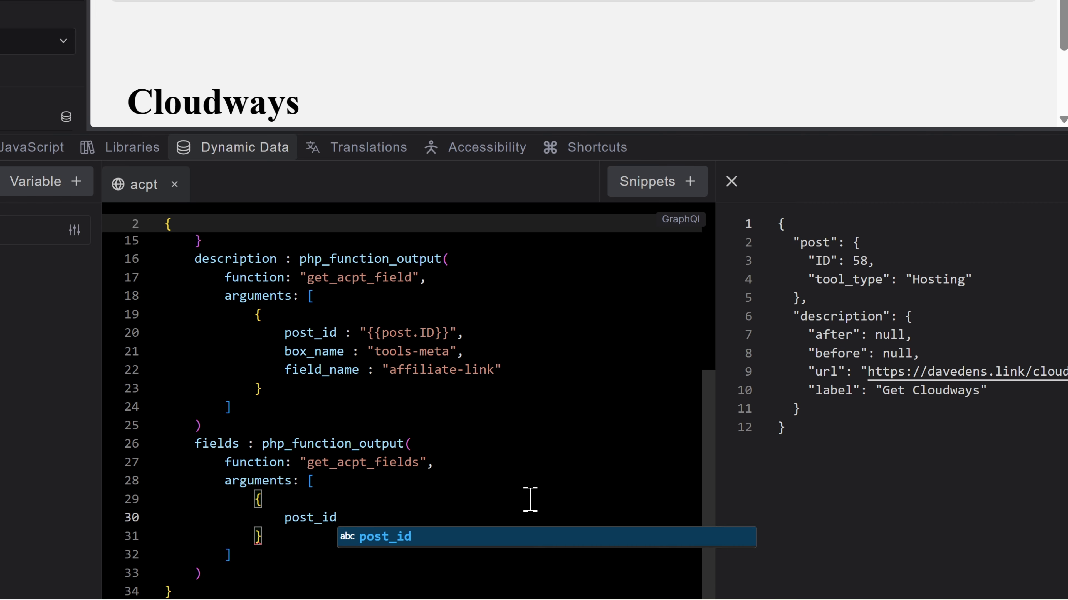
{"action": "type", "text": " : ,"}
{"action": "key", "text": "Return"}
{"action": "type", "text": "box_name :"}
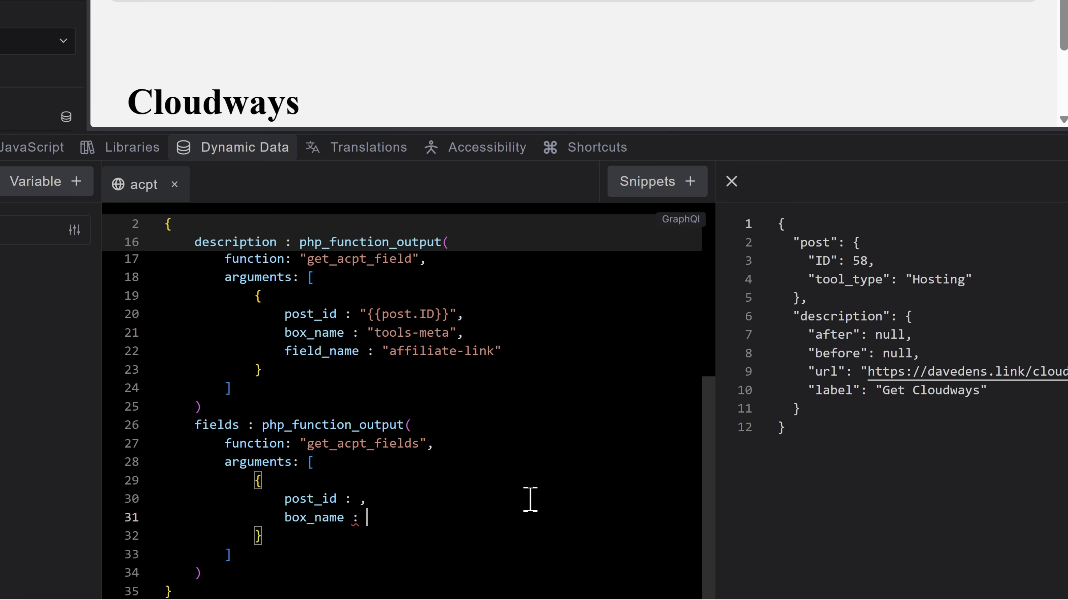
Copy "{{post.ID}}" from the description arguments into post_id of the fields function
{"action": "key", "text": "Up"}
{"action": "key", "text": "Left"}
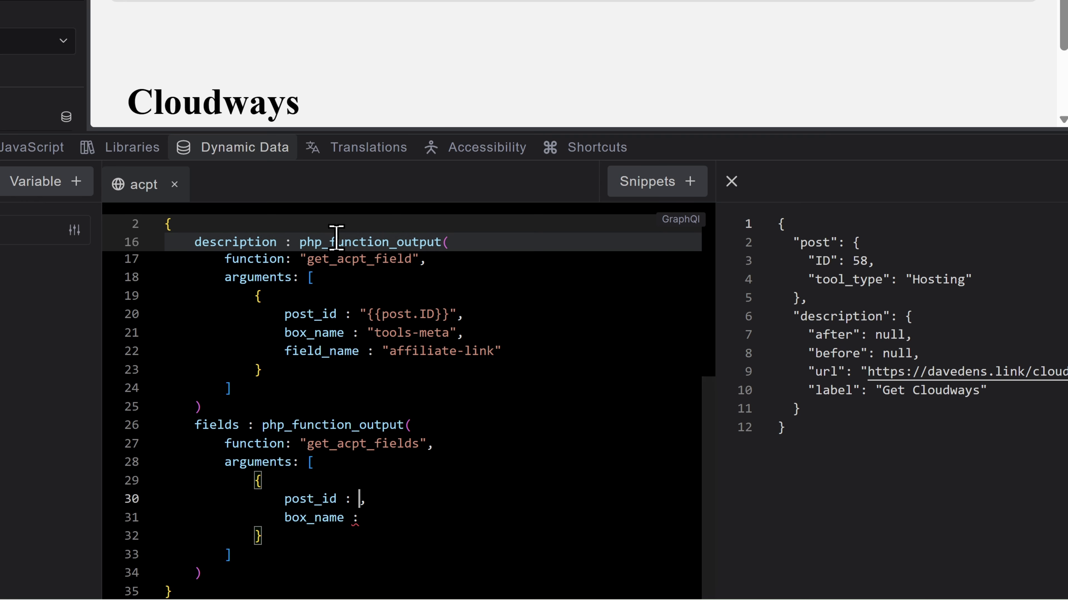
{"action": "left_click_drag", "start_coordinate": [361, 314], "coordinate": [457, 314]}
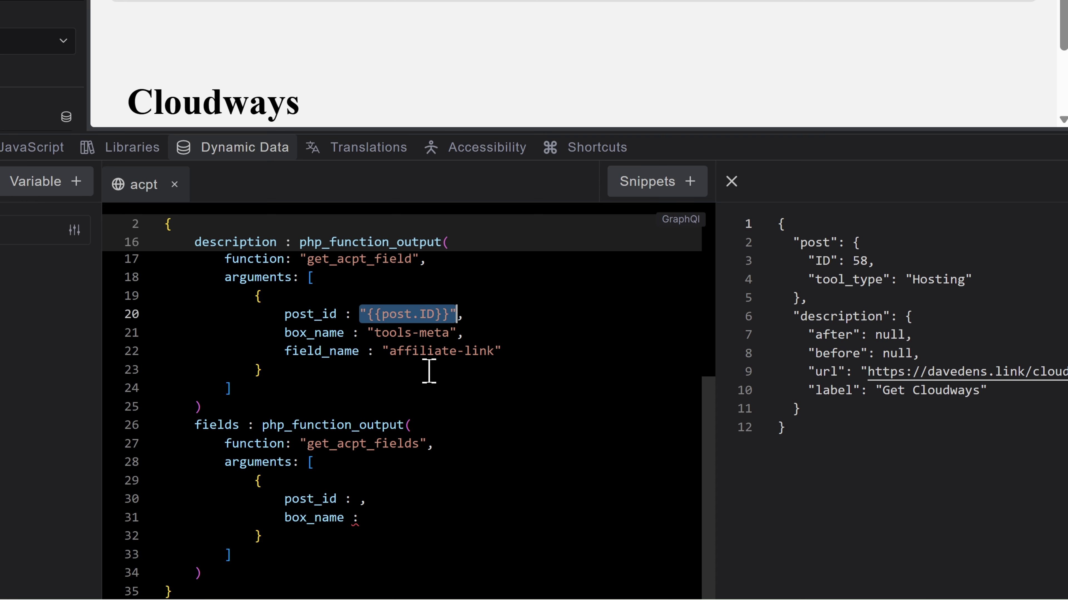
{"action": "left_click", "coordinate": [364, 500]}
{"action": "type", "text": "\"{{post.ID}}\","}
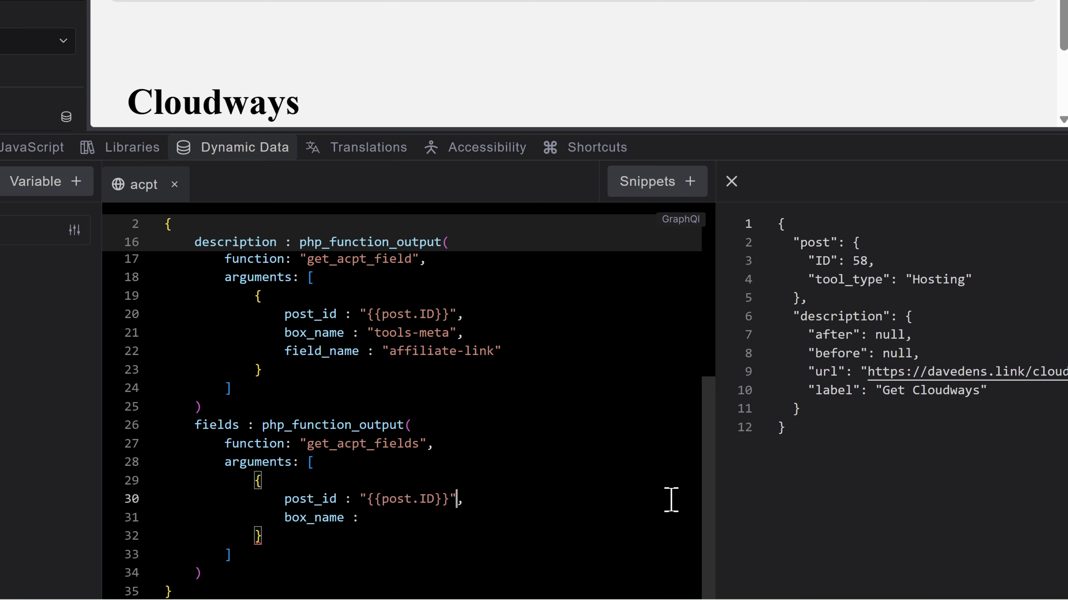
Copy the box name from the description arguments and set box_name of the fields function to "tools-meta", enclosed in quotes
{"action": "left_click", "coordinate": [389, 519]}
{"action": "double_click", "coordinate": [372, 332]}
{"action": "left_click_drag", "start_coordinate": [372, 332], "coordinate": [458, 333]}
{"action": "key", "text": "ctrl+c"}
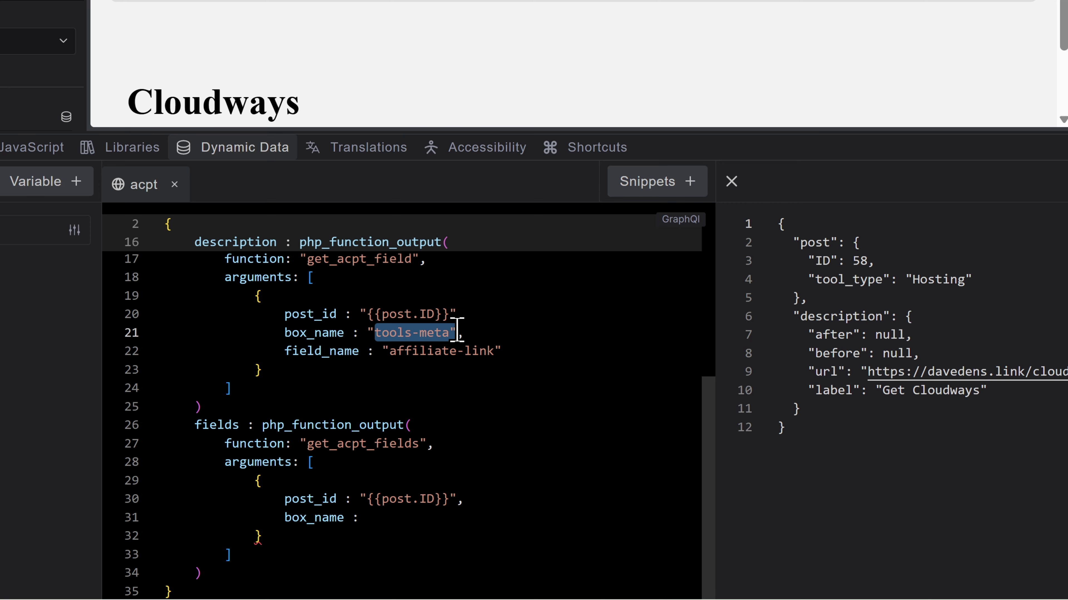
{"action": "left_click", "coordinate": [393, 520]}
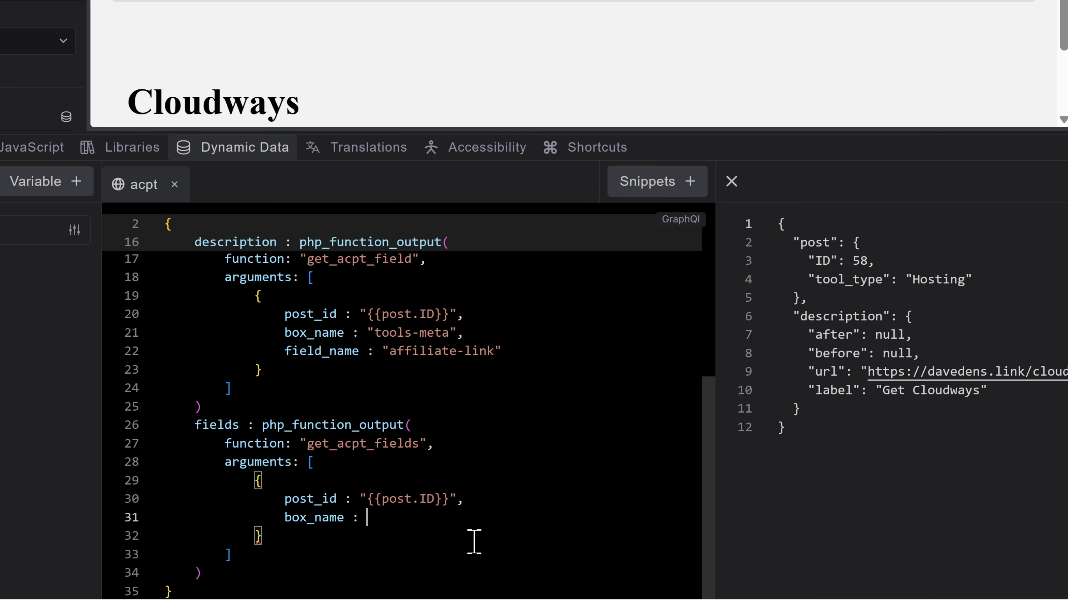
{"action": "key", "text": "ctrl+v"}
{"action": "key", "text": "Left"}
{"action": "key", "text": "ctrl+d"}
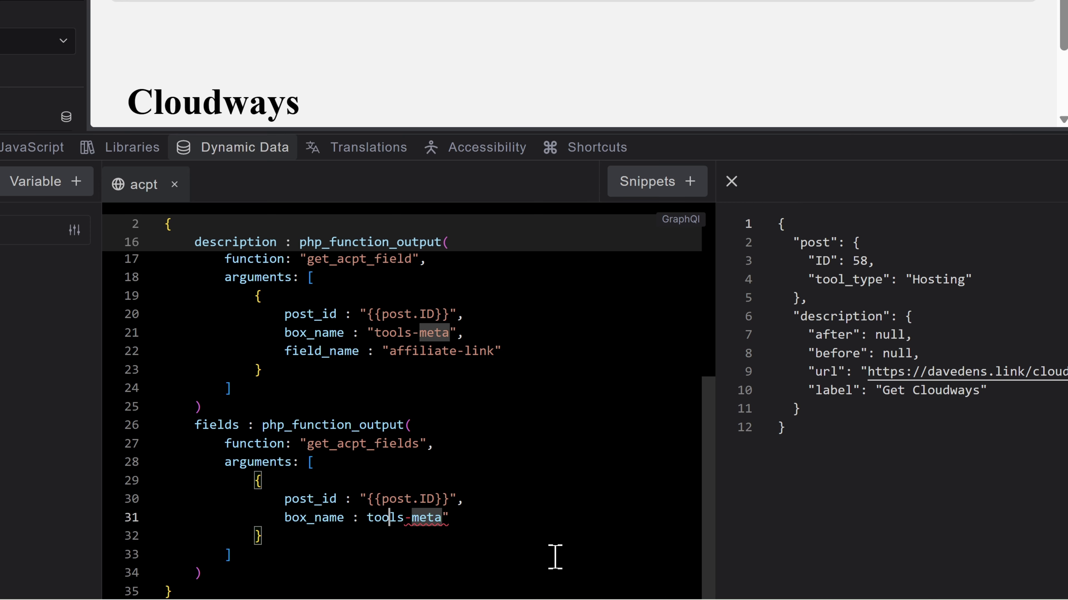
{"action": "key", "text": "ctrl+Left"}
{"action": "type", "text": "\""}
{"action": "key", "text": "End"}
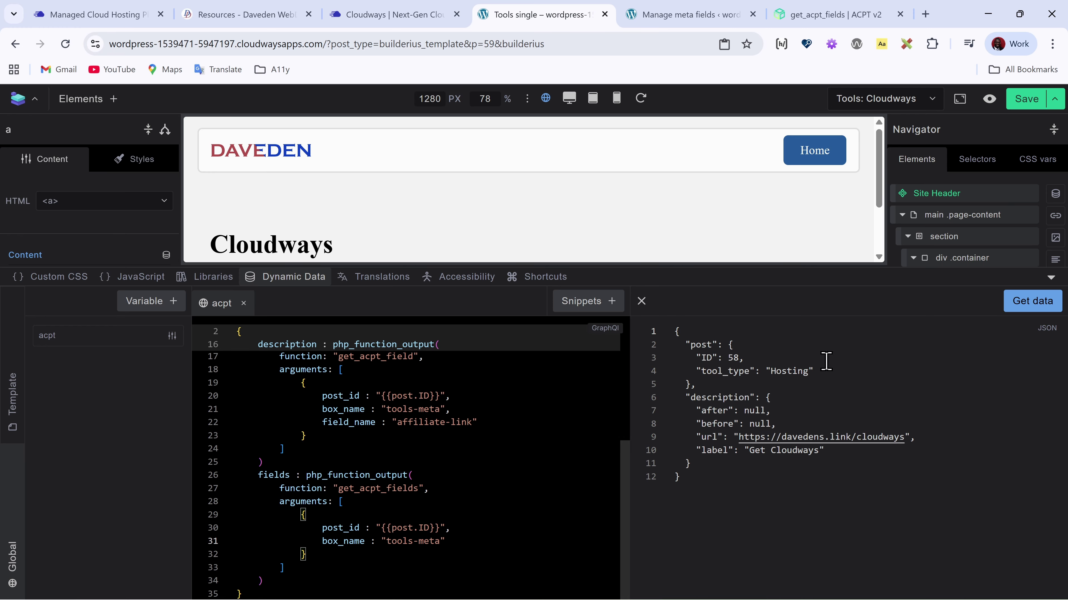
Fetch the query data, examine the fields output, and look up the assoc parameter in the ACPT documentation
{"action": "left_click", "coordinate": [1040, 308]}
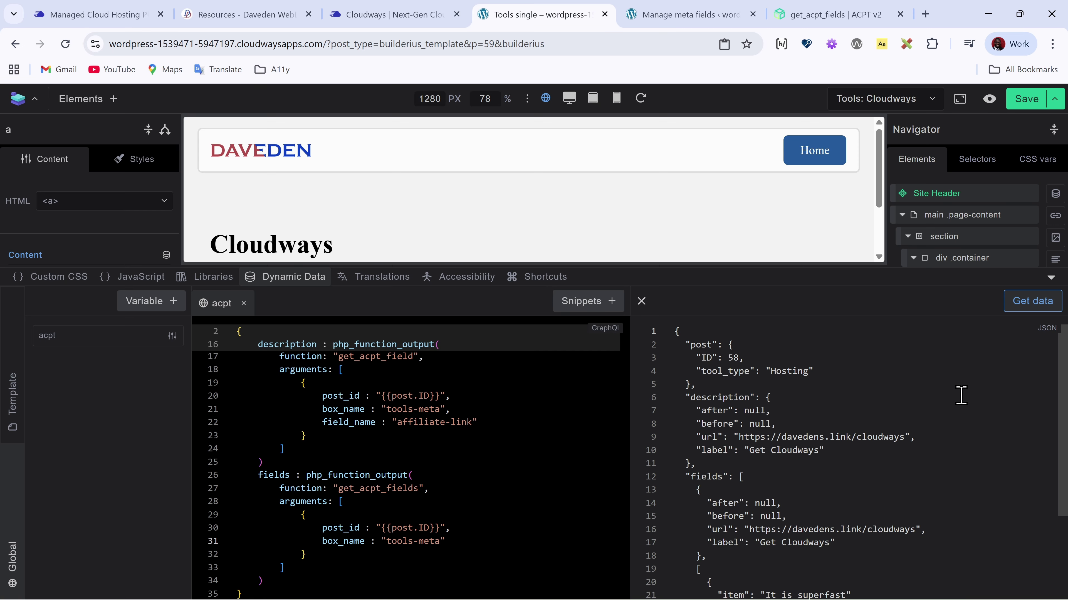
{"action": "scroll", "coordinate": [757, 420], "scroll_direction": "down", "scroll_amount": 3}
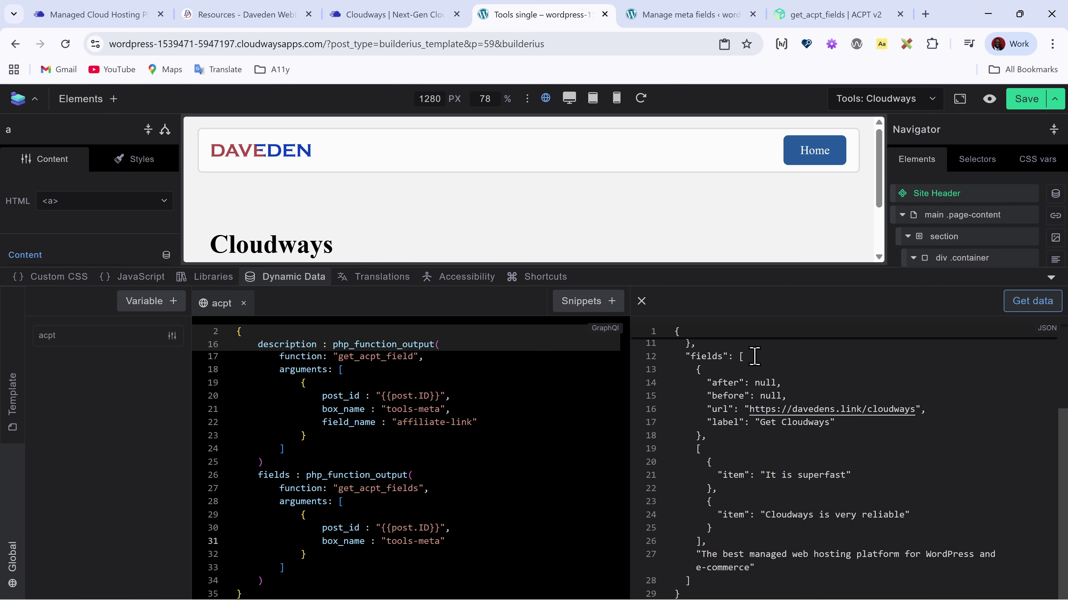
{"action": "left_click", "coordinate": [813, 13]}
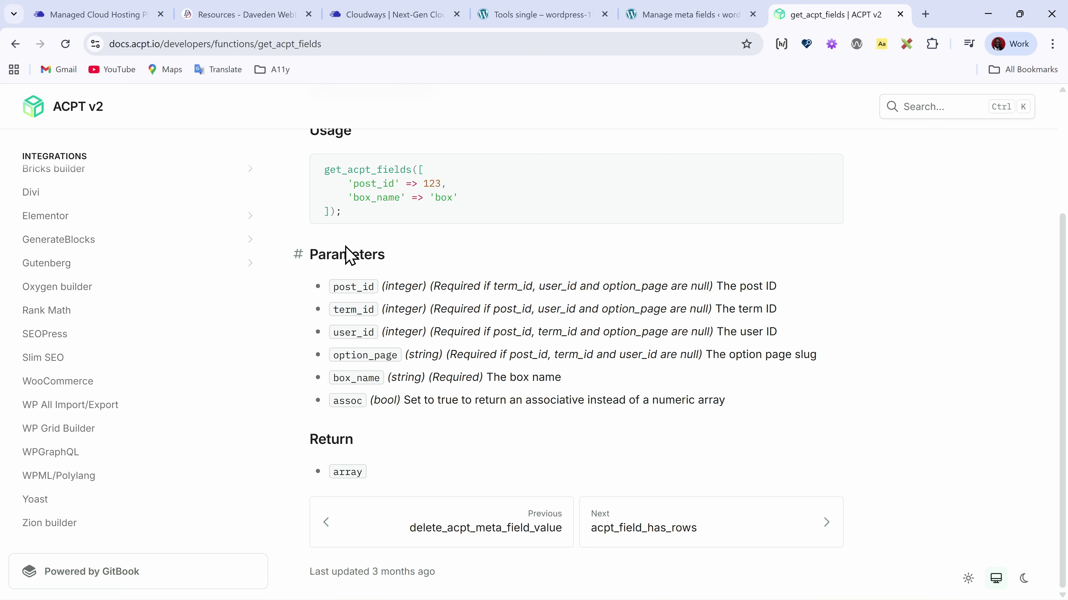
{"action": "double_click", "coordinate": [345, 401]}
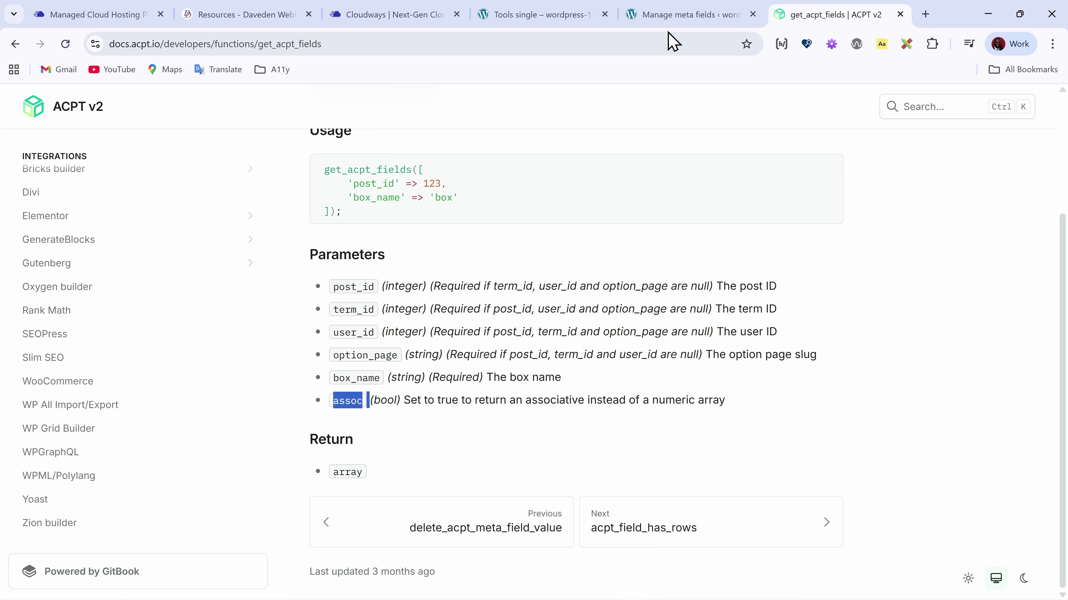
Return to the Builderius template and add assoc : true after box_name in the fields function's arguments
{"action": "left_click", "coordinate": [565, 13]}
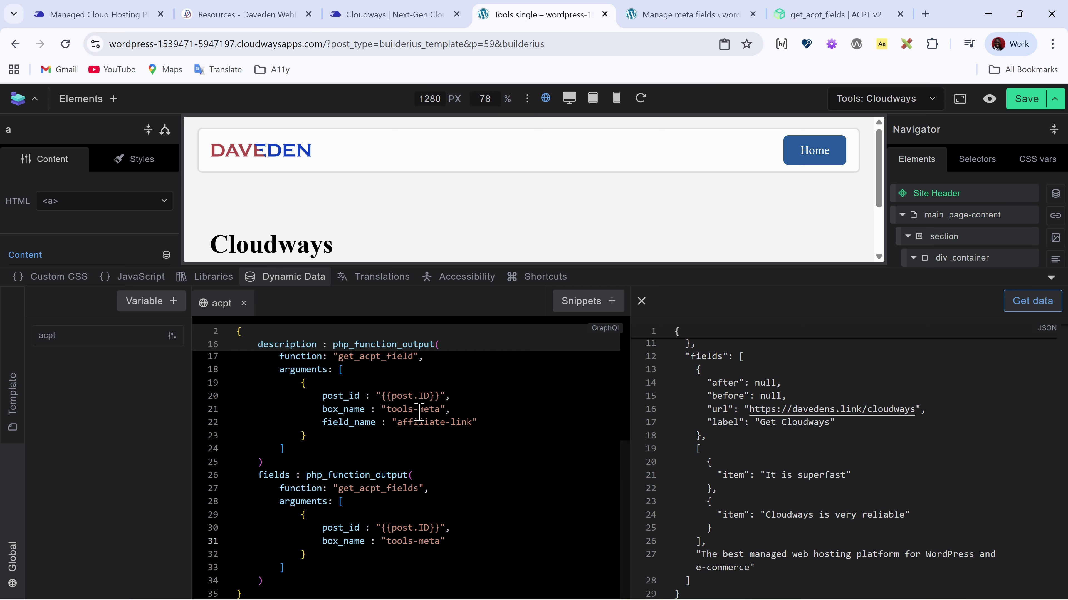
{"action": "left_click", "coordinate": [471, 546]}
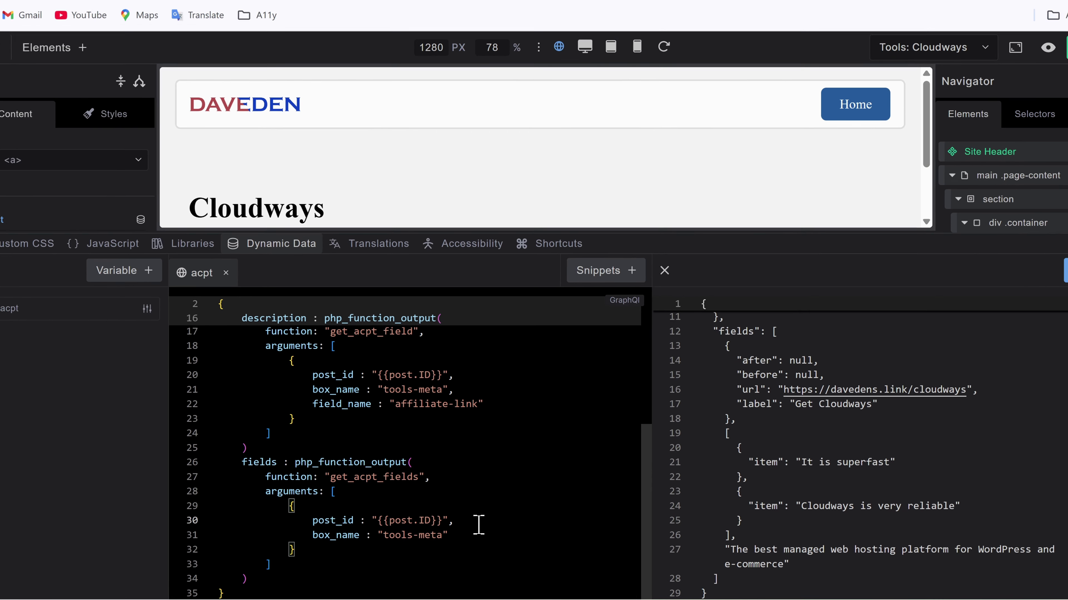
{"action": "type", "text": ","}
{"action": "key", "text": "Return"}
{"action": "key", "text": "ctrl+space"}
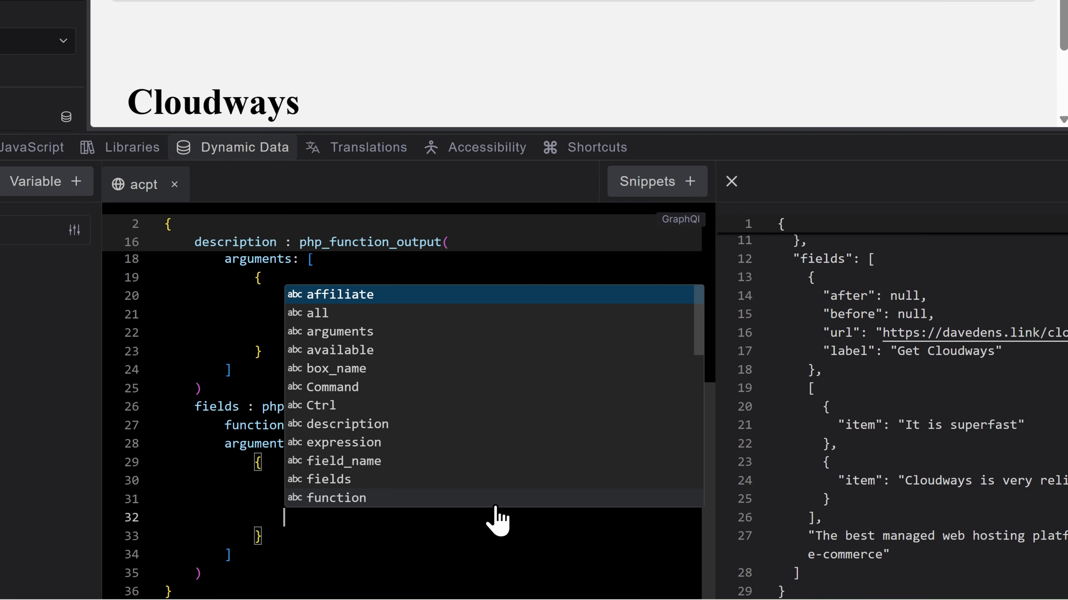
{"action": "type", "text": "asso"}
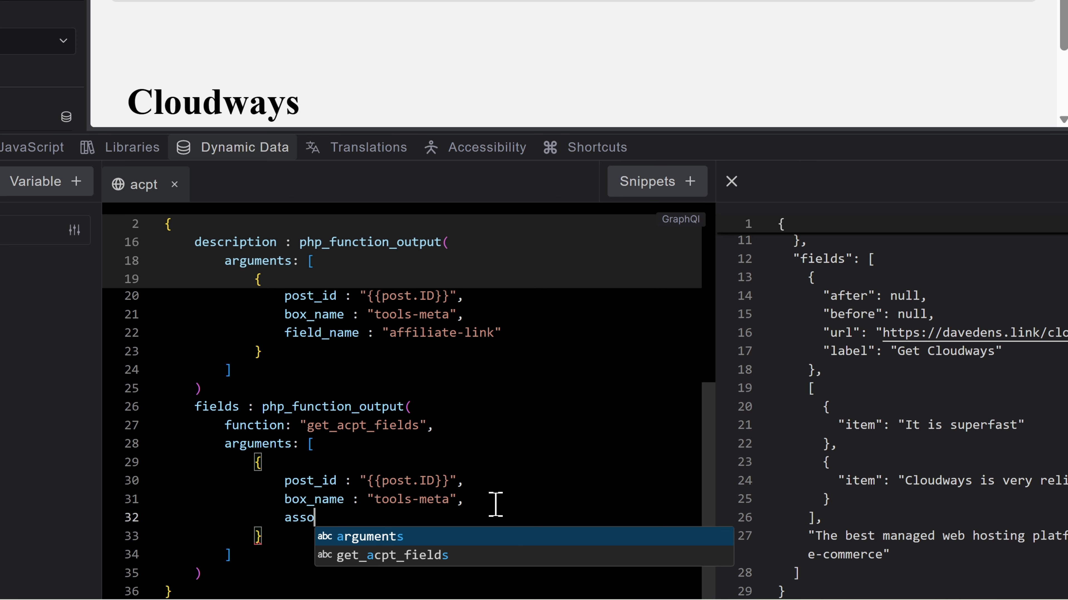
{"action": "type", "text": "c : true"}
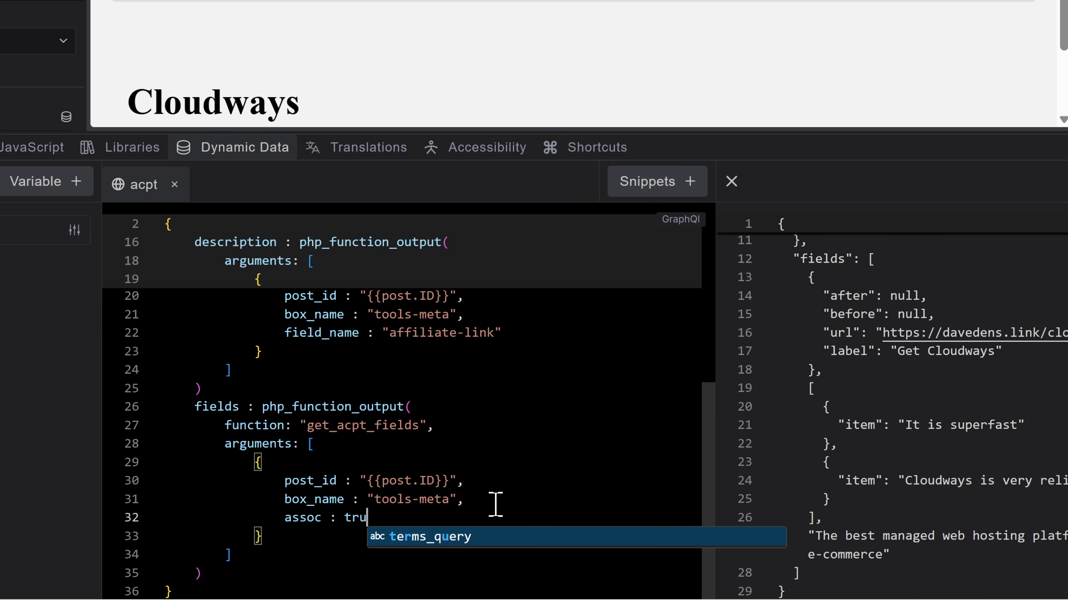
{"action": "left_click", "coordinate": [485, 507]}
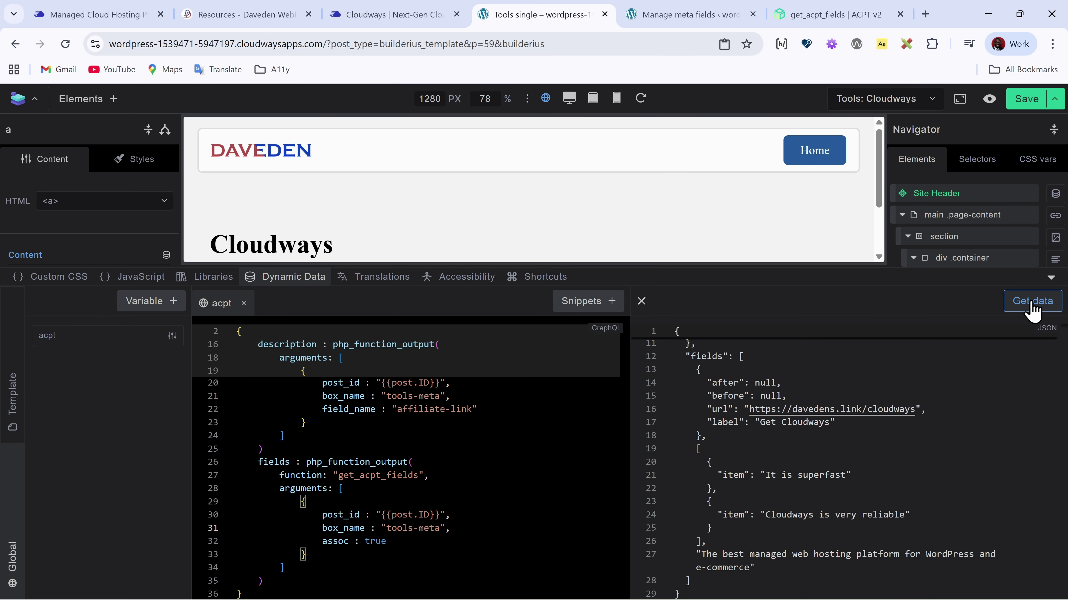
Fetch the query data and examine the keyed affiliate link, features and description entries under fields
{"action": "left_click", "coordinate": [1030, 301]}
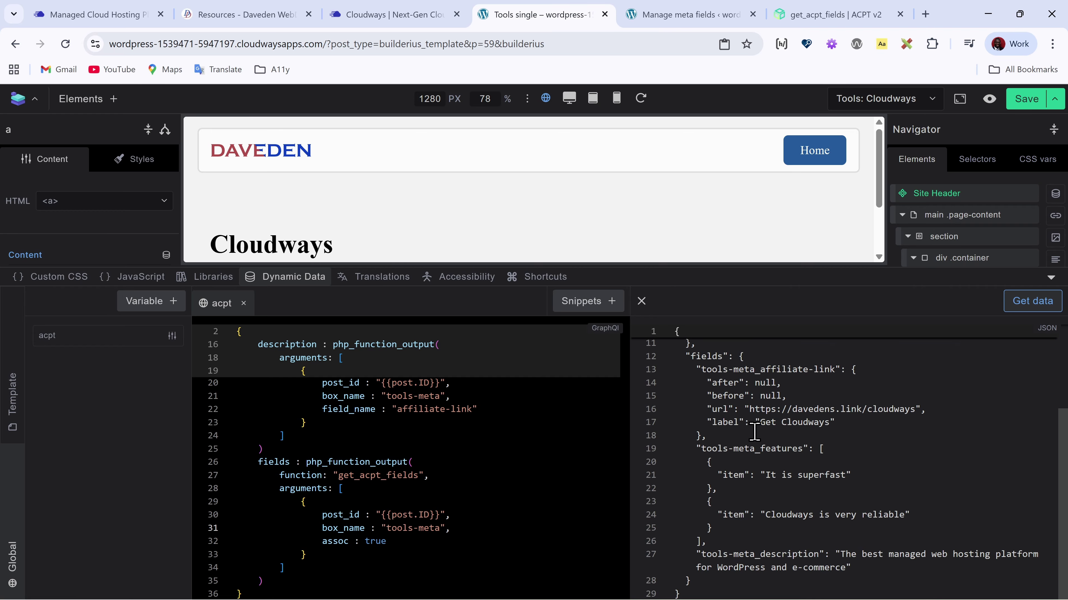
{"action": "scroll", "coordinate": [730, 389], "scroll_direction": "up", "scroll_amount": 1}
{"action": "scroll", "coordinate": [729, 389], "scroll_direction": "down", "scroll_amount": 1}
{"action": "scroll", "coordinate": [729, 389], "scroll_direction": "up", "scroll_amount": 1}
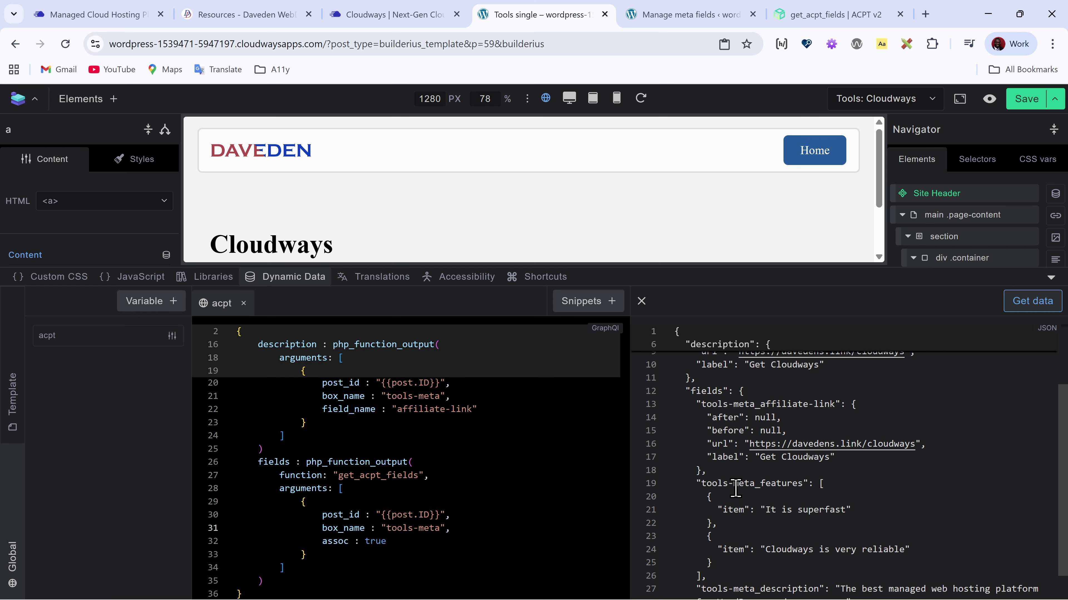
{"action": "scroll", "coordinate": [752, 494], "scroll_direction": "down", "scroll_amount": 1}
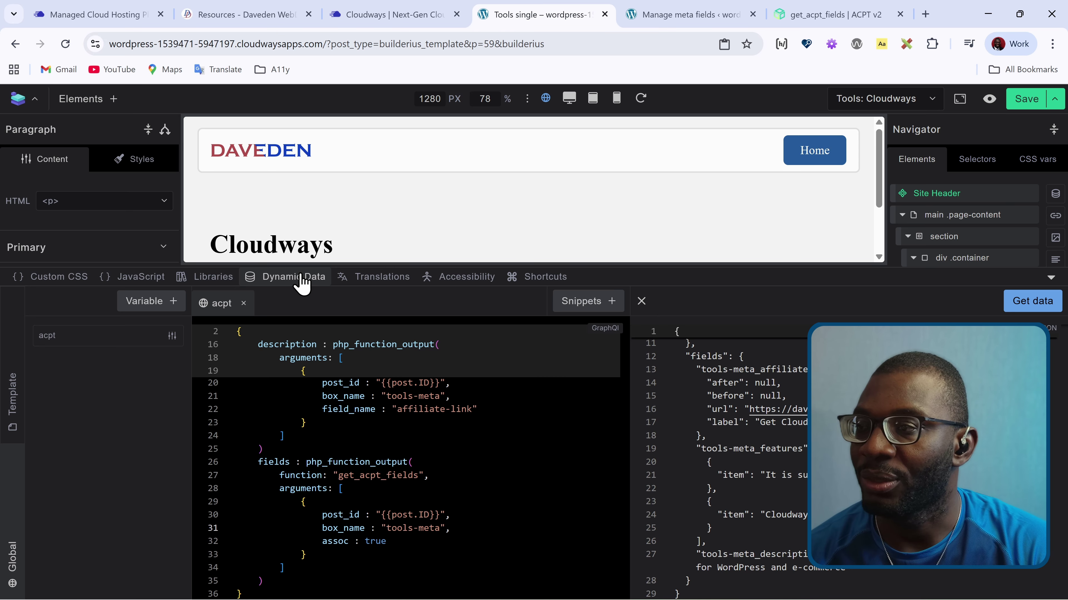
{"action": "scroll", "coordinate": [695, 391], "scroll_direction": "up", "scroll_amount": 3}
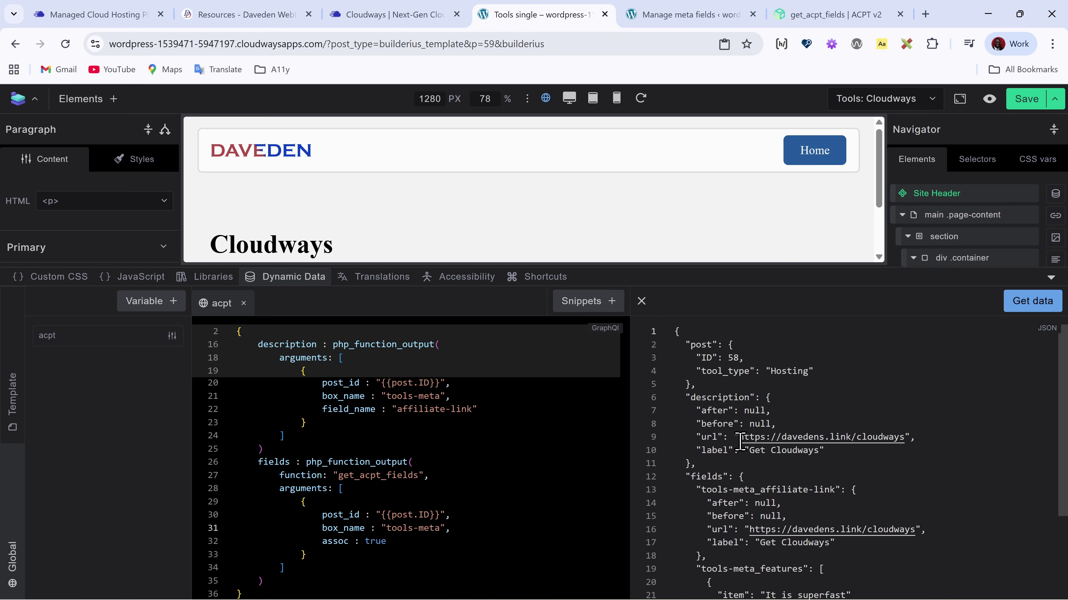
{"action": "scroll", "coordinate": [722, 377], "scroll_direction": "down", "scroll_amount": 1}
{"action": "scroll", "coordinate": [722, 377], "scroll_direction": "up", "scroll_amount": 1}
{"action": "scroll", "coordinate": [700, 492], "scroll_direction": "down", "scroll_amount": 1}
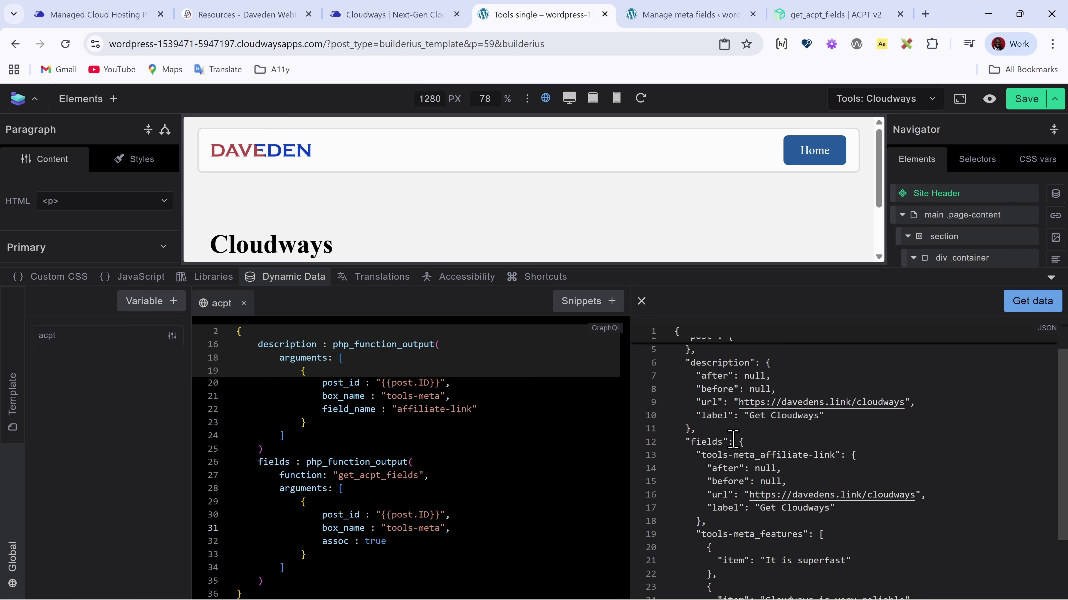
{"action": "scroll", "coordinate": [732, 453], "scroll_direction": "down", "scroll_amount": 2}
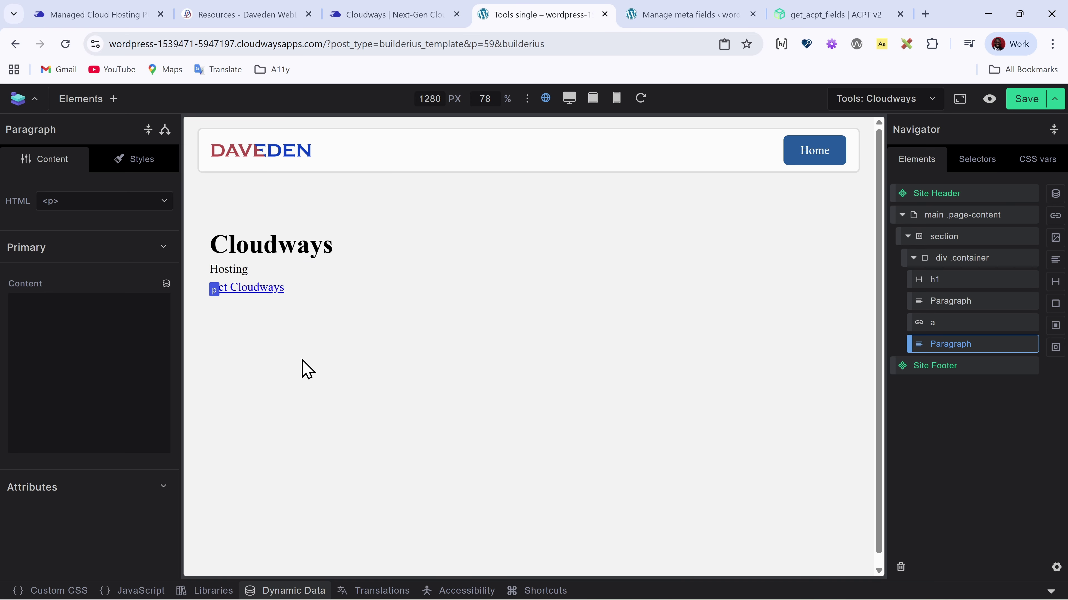
Bind the empty paragraph below the affiliate link to the Tools-meta Affiliate-link Url tag and recheck the dynamic data query
{"action": "left_click", "coordinate": [80, 319]}
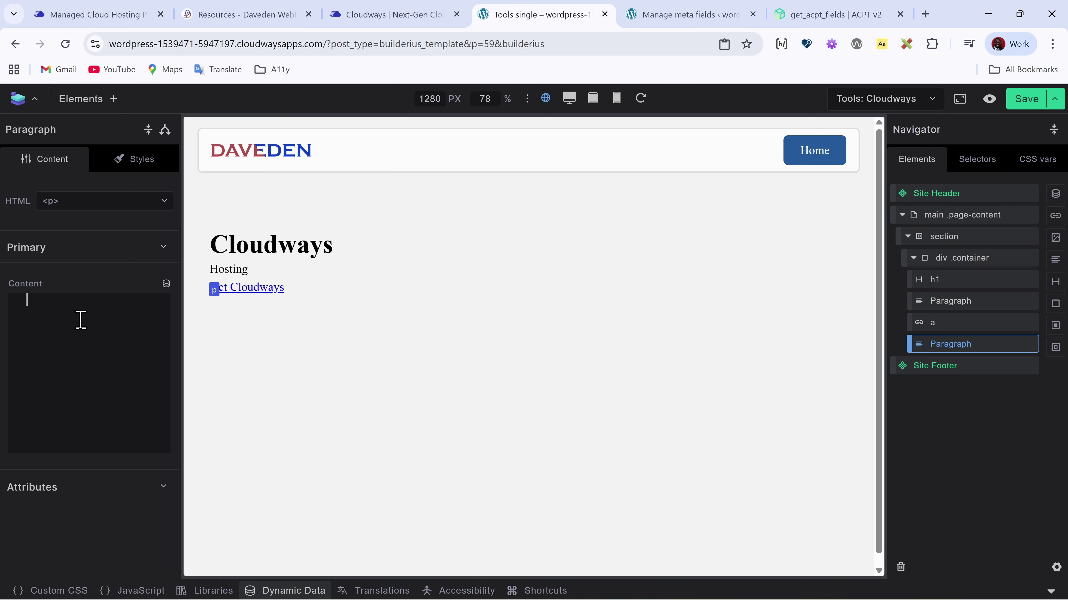
{"action": "left_click", "coordinate": [166, 284]}
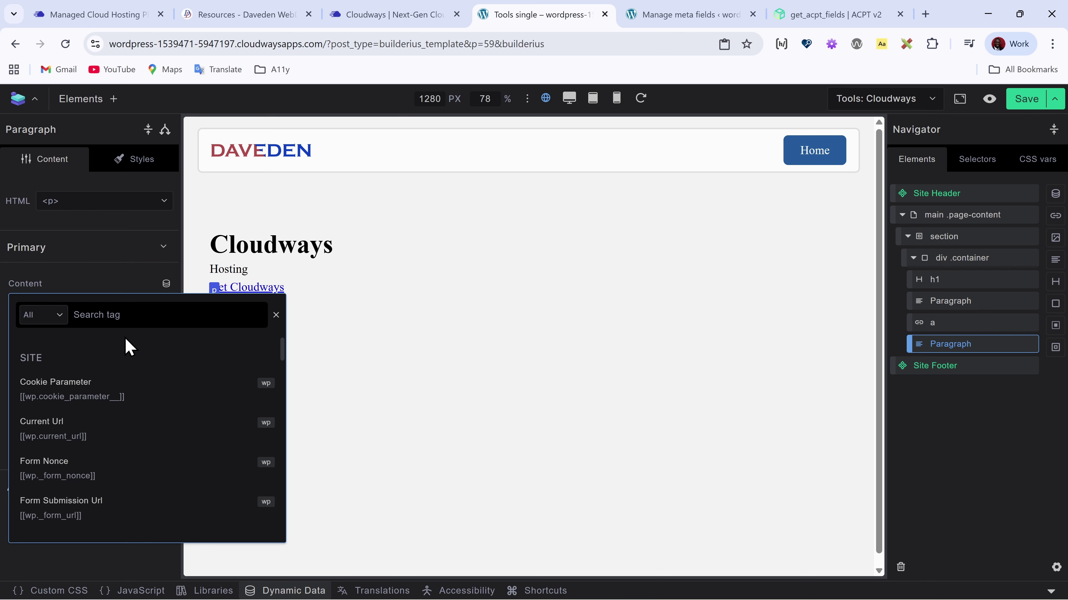
{"action": "type", "text": "aff"}
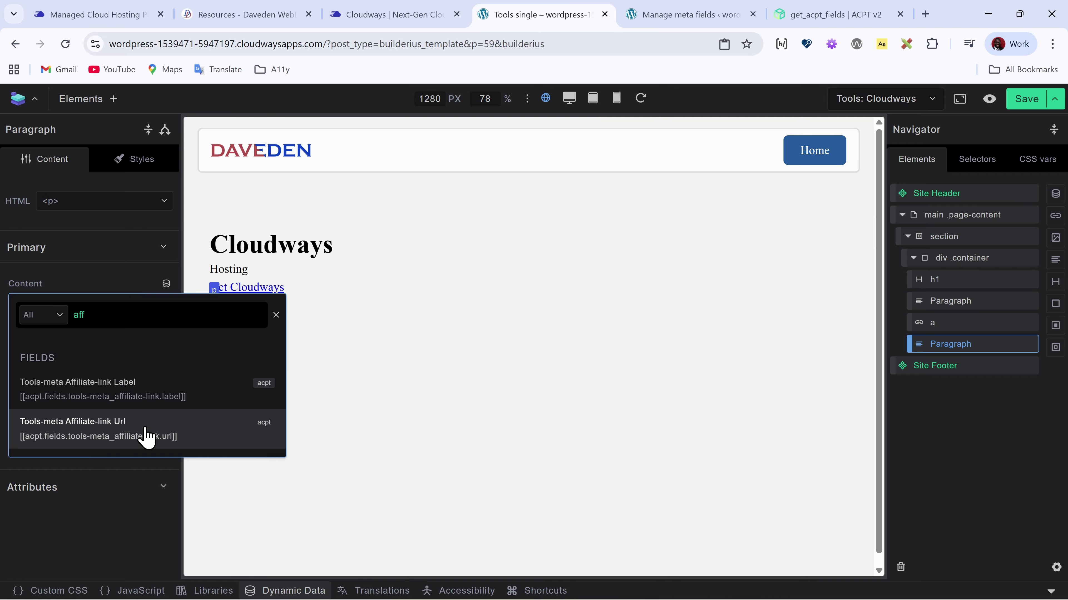
{"action": "left_click", "coordinate": [110, 436]}
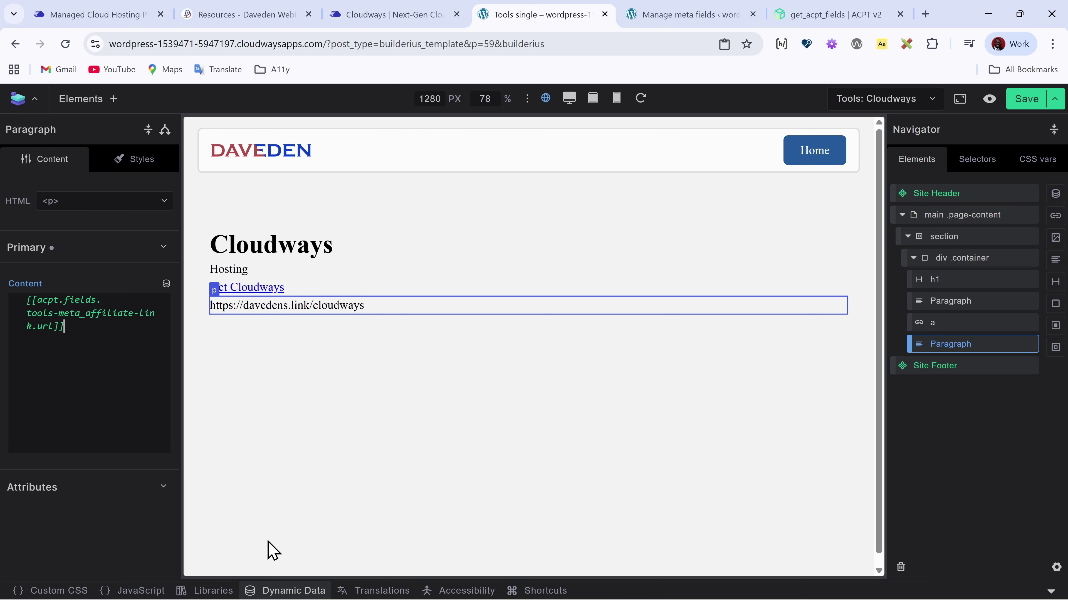
{"action": "left_click", "coordinate": [277, 591]}
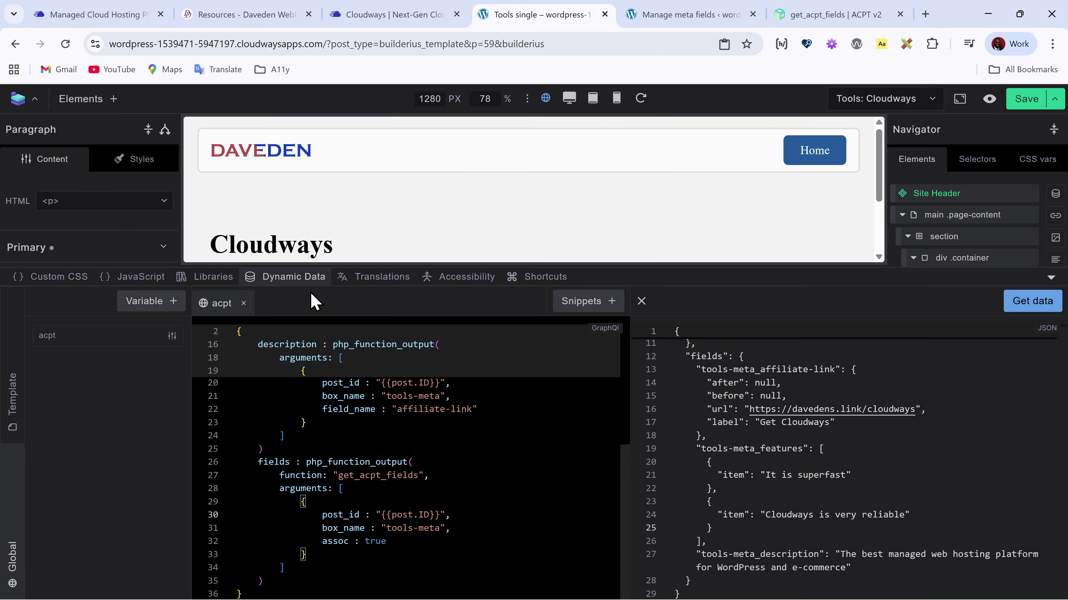
{"action": "left_click", "coordinate": [307, 278]}
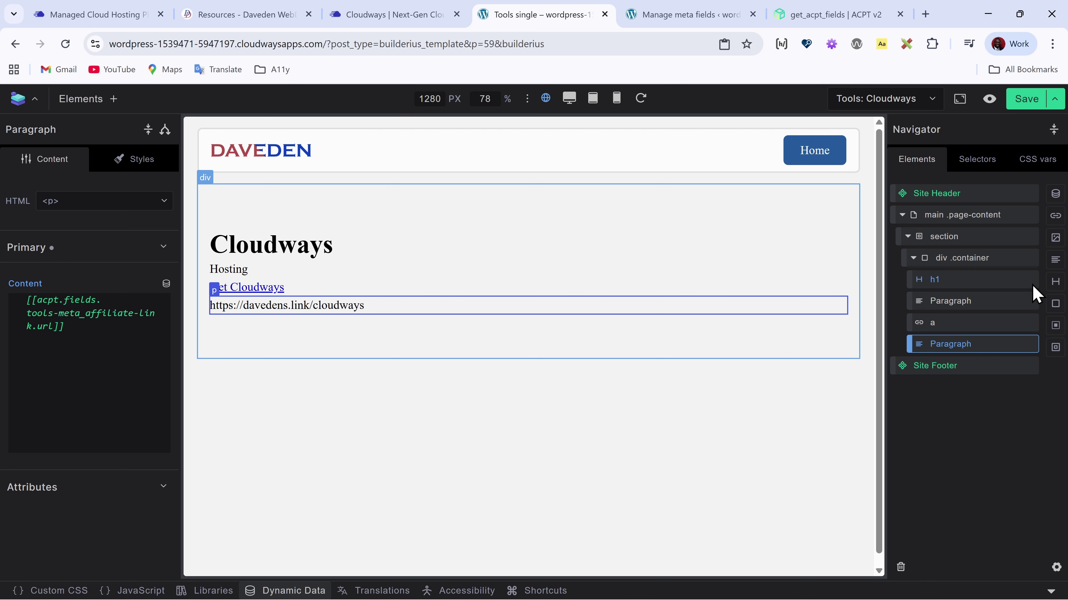
Add another paragraph to the container div and replace its placeholder text with the Tools-meta Description tag
{"action": "left_click", "coordinate": [974, 262]}
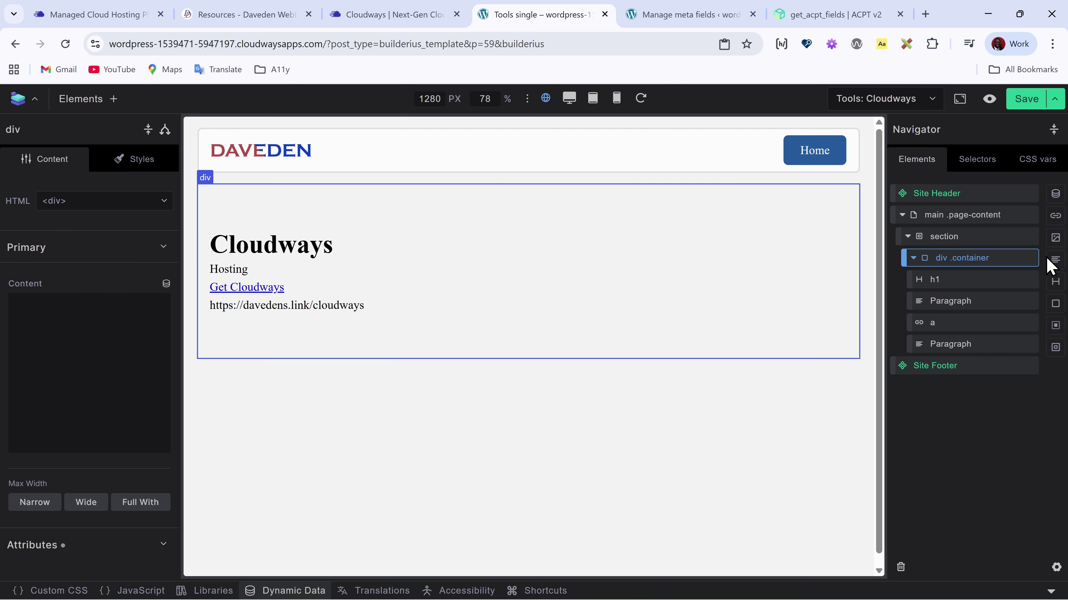
{"action": "left_click", "coordinate": [1055, 259]}
{"action": "double_click", "coordinate": [115, 406]}
{"action": "key", "text": "ctrl+a"}
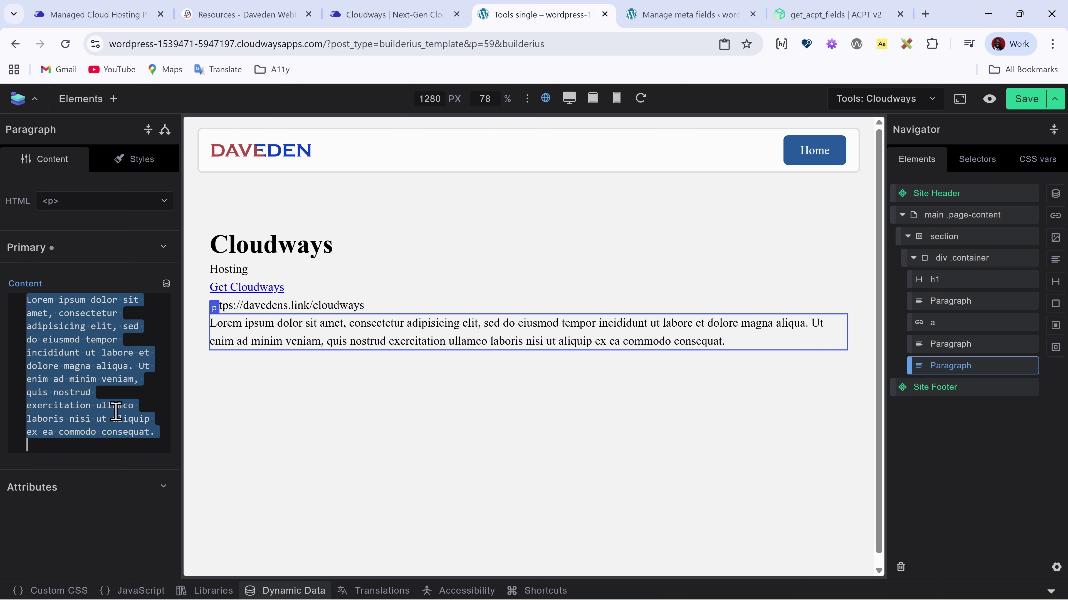
{"action": "key", "text": "BackSpace"}
{"action": "left_click", "coordinate": [166, 286]}
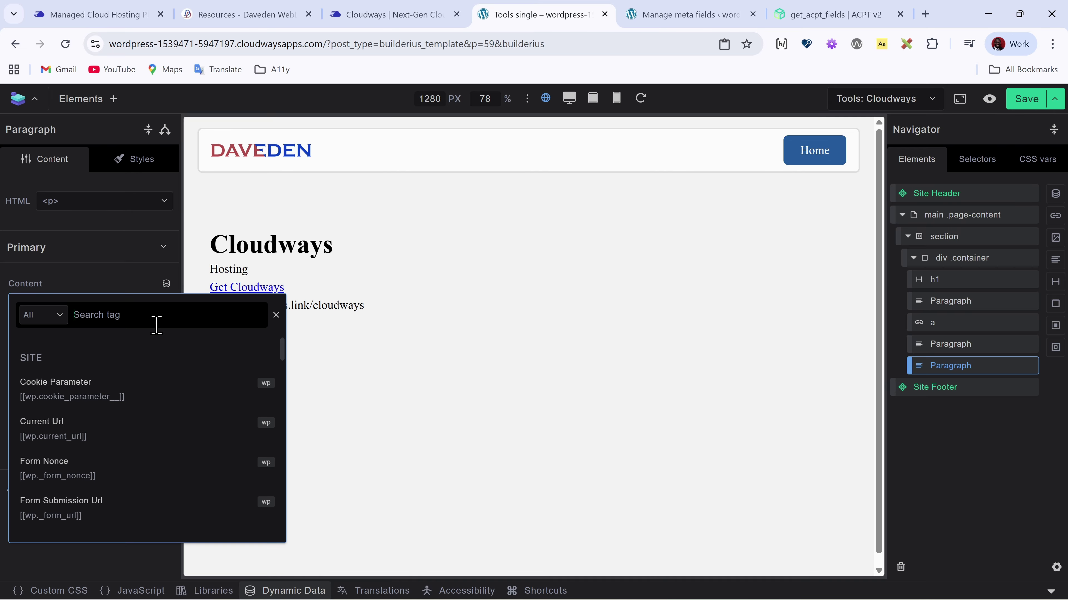
{"action": "type", "text": "desc"}
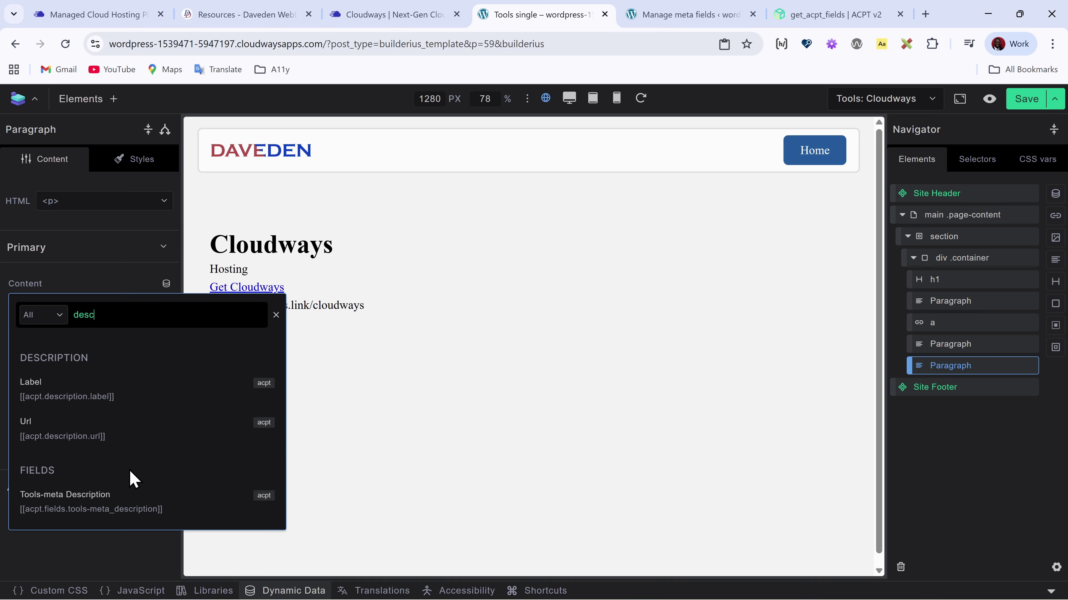
{"action": "left_click", "coordinate": [107, 505]}
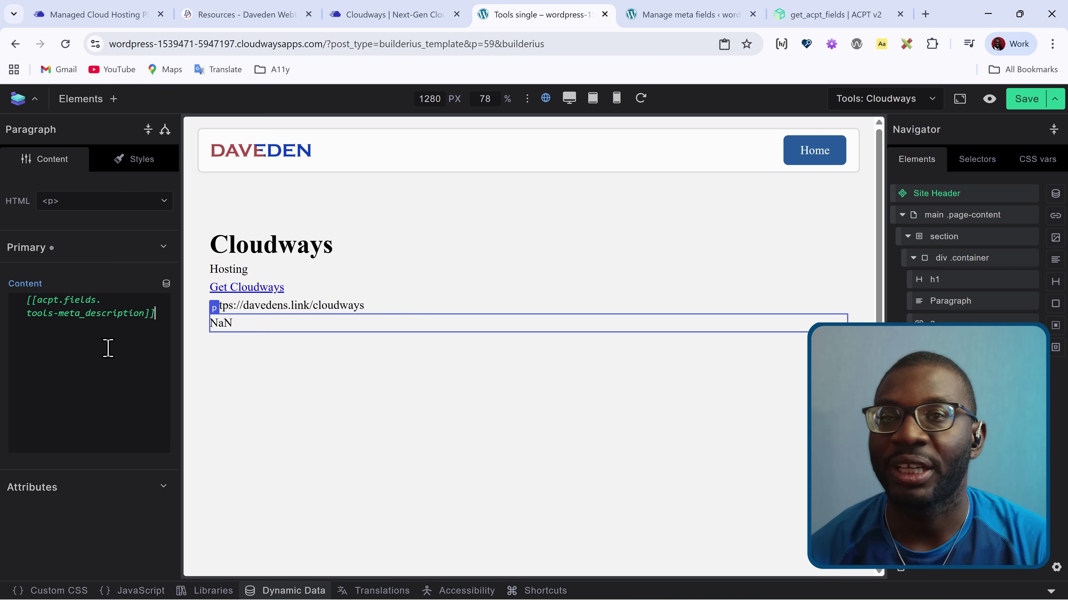
Rewrite the description paragraph's tag in bracket notation with a quoted key: [[acpt.fields['tools-meta_description']]]
{"action": "left_click", "coordinate": [106, 301]}
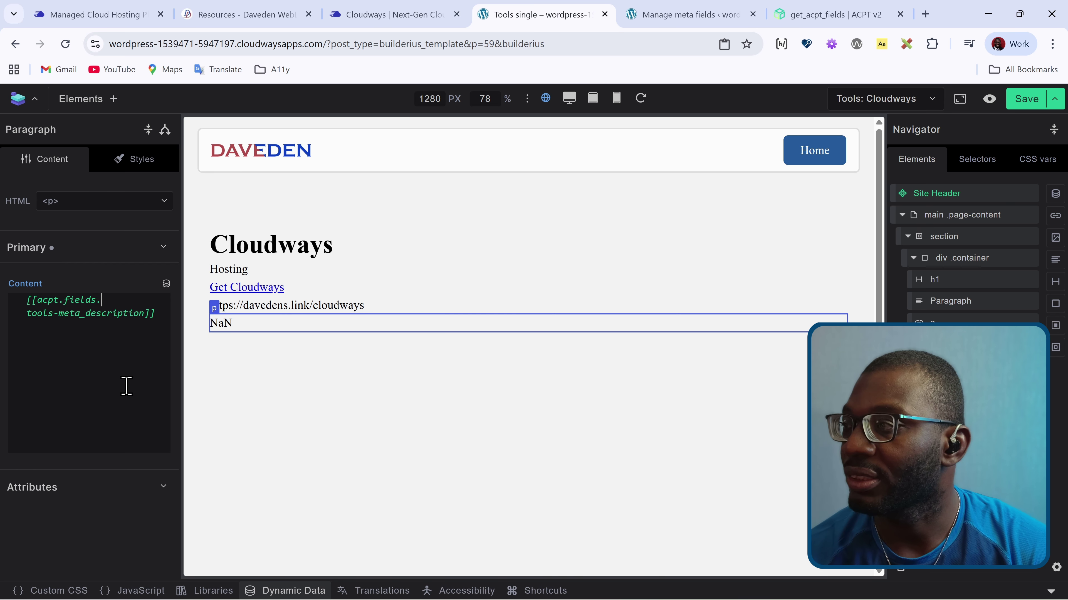
{"action": "key", "text": "BackSpace"}
{"action": "type", "text": "["}
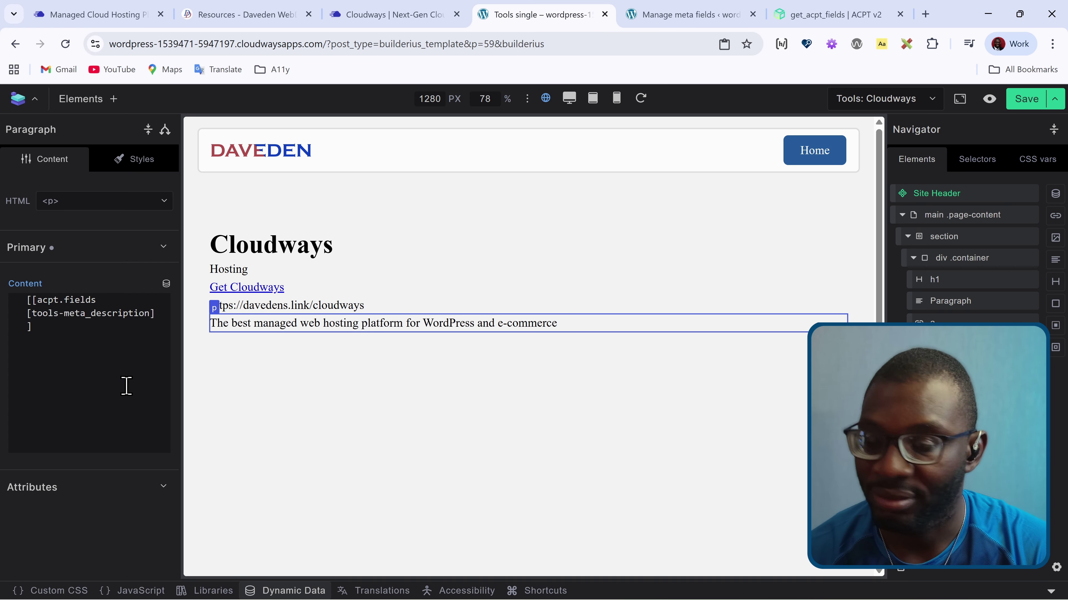
{"action": "key", "text": "Left"}
{"action": "key", "text": "Left"}
{"action": "key", "text": "Left"}
{"action": "key", "text": "Left"}
{"action": "key", "text": "Left"}
{"action": "key", "text": "Left"}
{"action": "key", "text": "Left"}
{"action": "key", "text": "Left"}
{"action": "key", "text": "Left"}
{"action": "key", "text": "Left"}
{"action": "key", "text": "Left"}
{"action": "key", "text": "Left"}
{"action": "key", "text": "Left"}
{"action": "key", "text": "Left"}
{"action": "key", "text": "Left"}
{"action": "key", "text": "Left"}
{"action": "key", "text": "Left"}
{"action": "key", "text": "Left"}
{"action": "key", "text": "Left"}
{"action": "key", "text": "Left"}
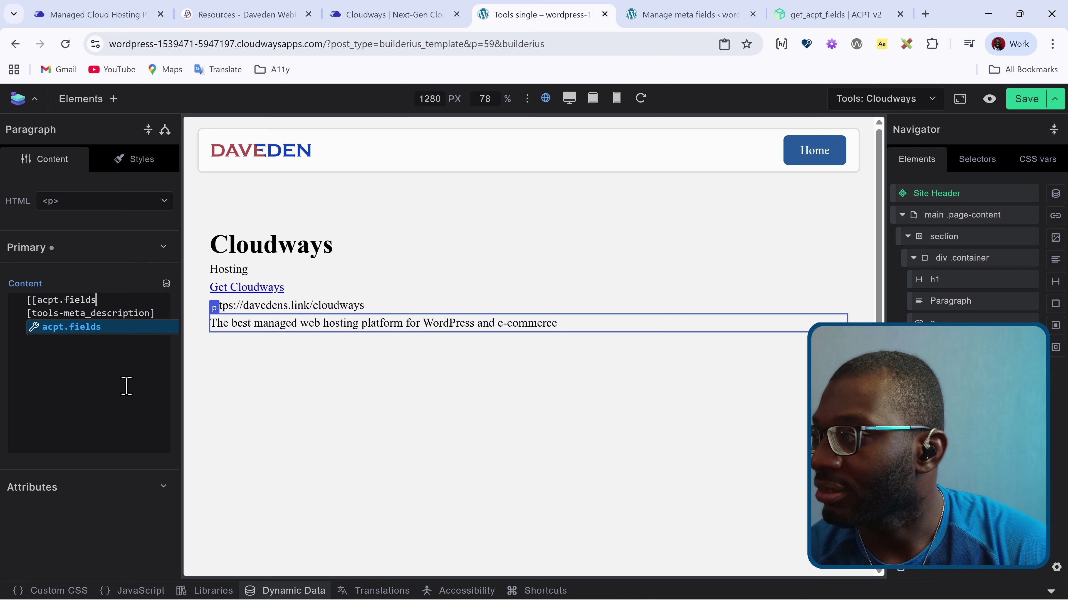
{"action": "key", "text": "Right"}
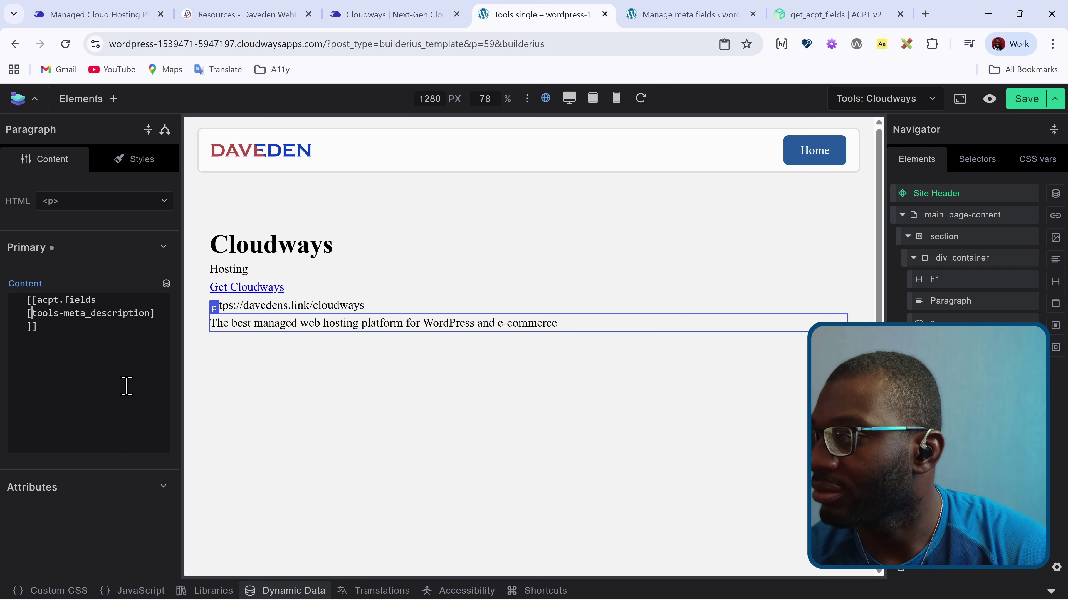
{"action": "type", "text": "'"}
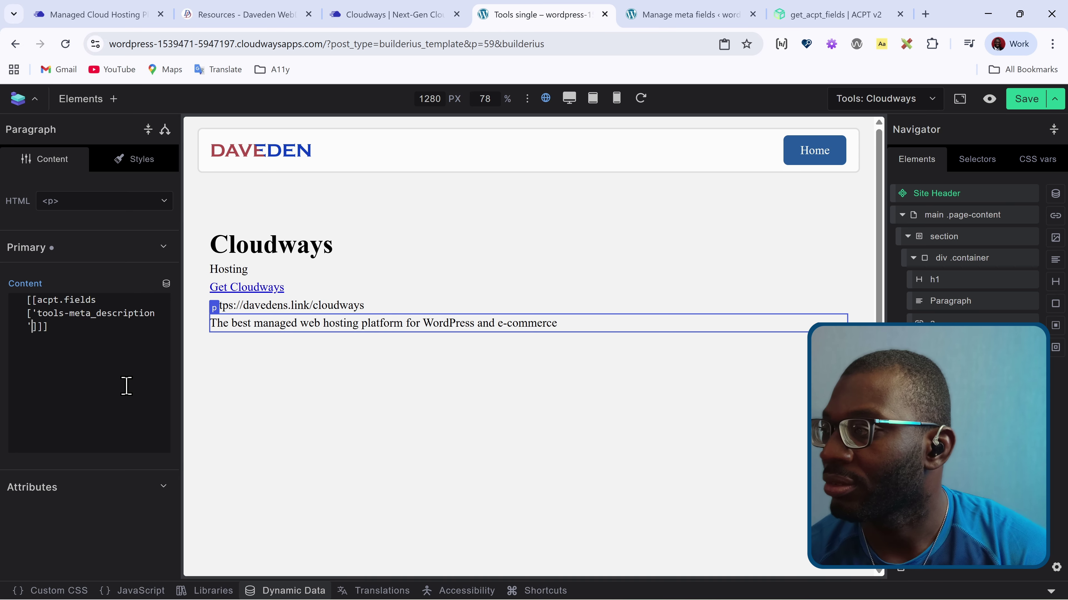
{"action": "left_click", "coordinate": [381, 300]}
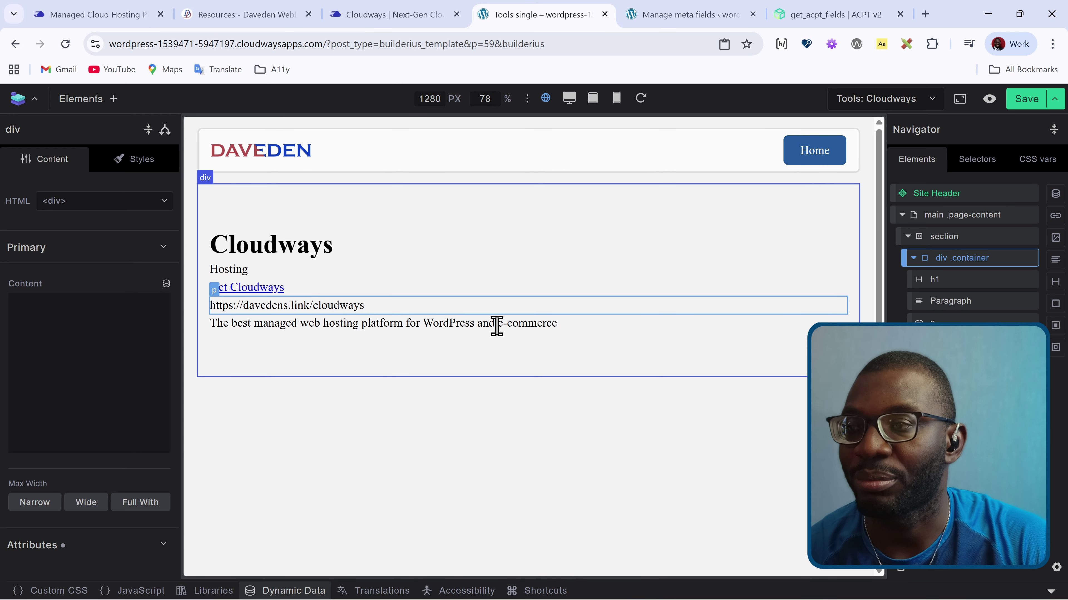
{"action": "left_click", "coordinate": [488, 328]}
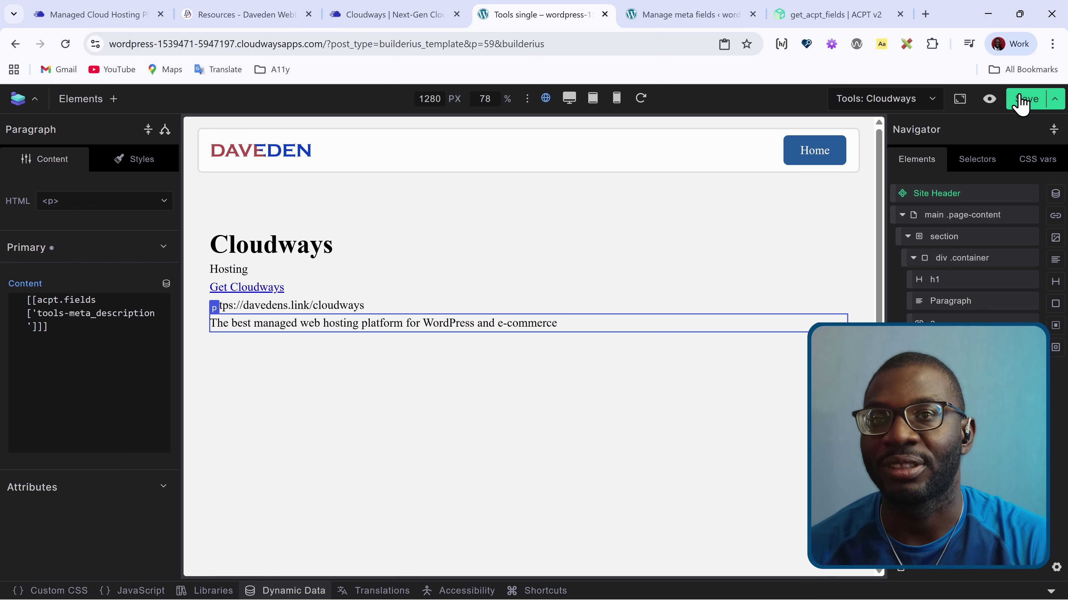
Save the template, preview the Cloudways tool page on the front end, and return to the Builderius template
{"action": "left_click", "coordinate": [1026, 101]}
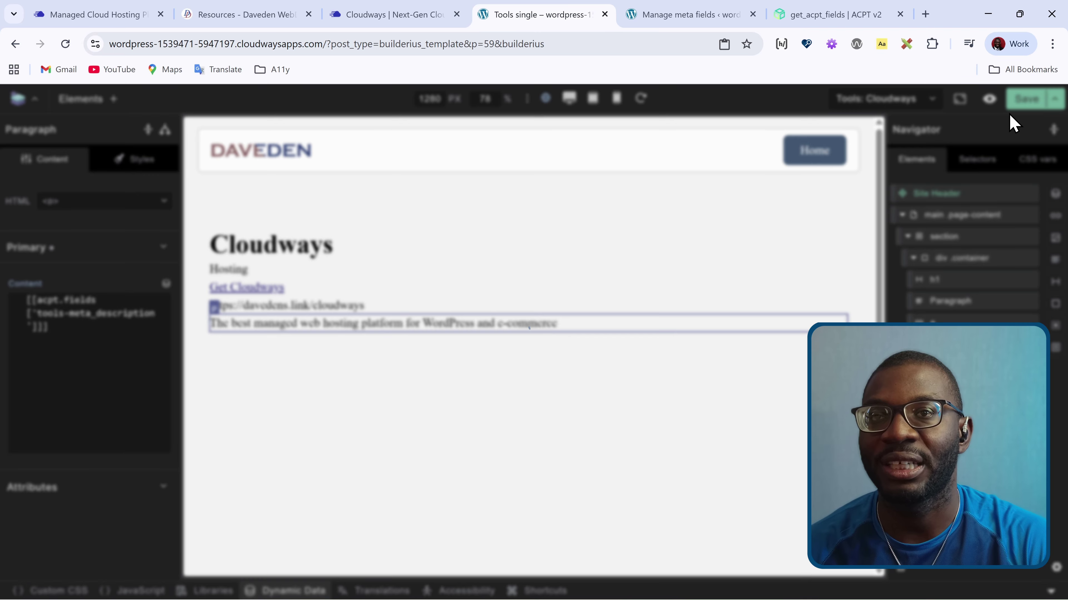
{"action": "left_click", "coordinate": [989, 99]}
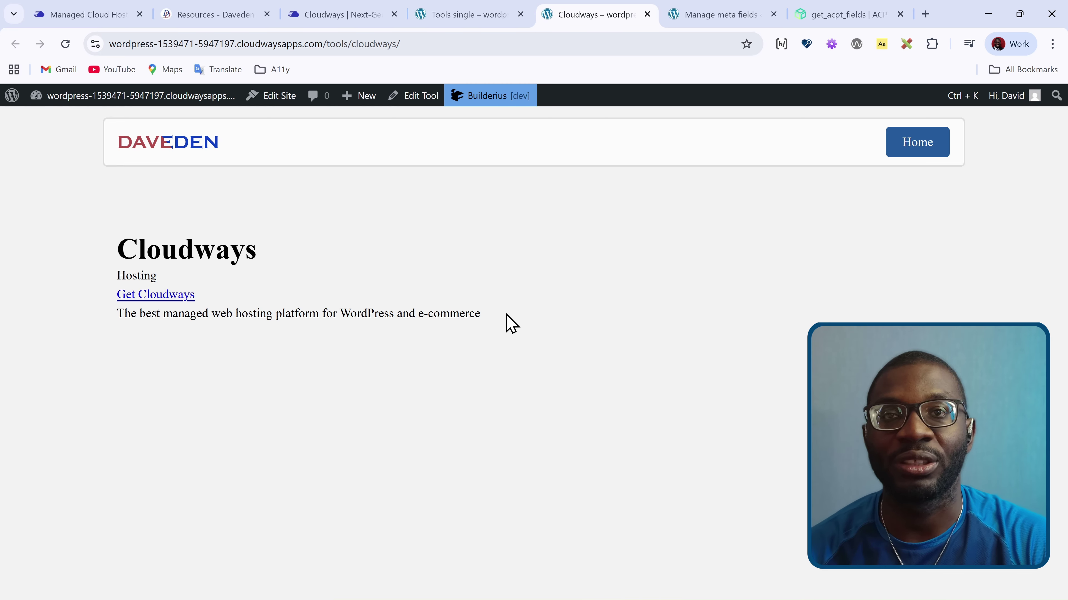
{"action": "left_click", "coordinate": [457, 17]}
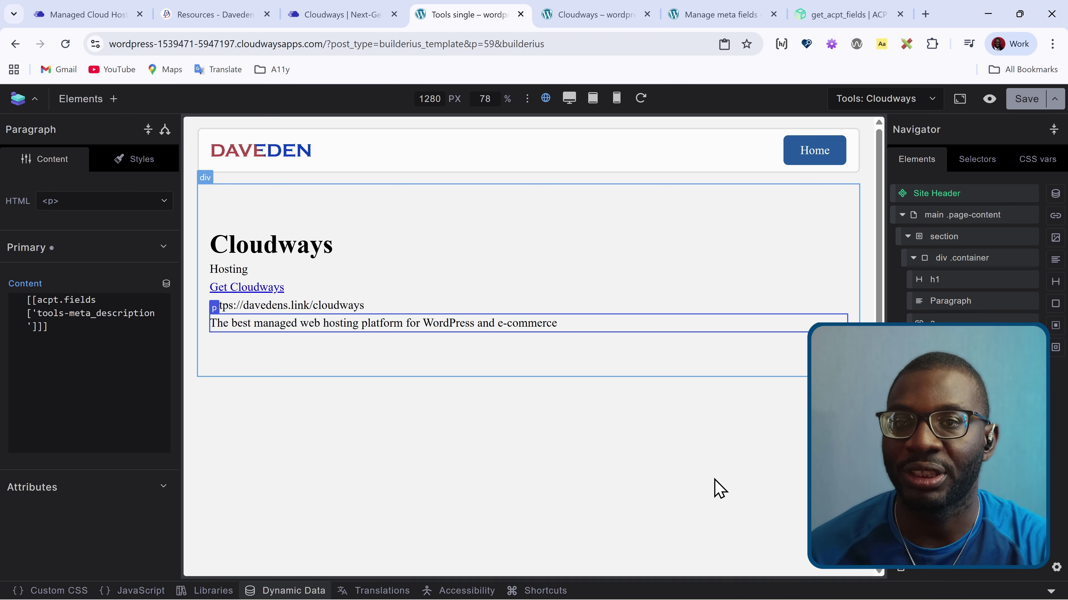
Add a Collection to the container div and set its data source to the Tools-meta Features tag
{"action": "left_click", "coordinate": [967, 258]}
{"action": "left_click", "coordinate": [1056, 195]}
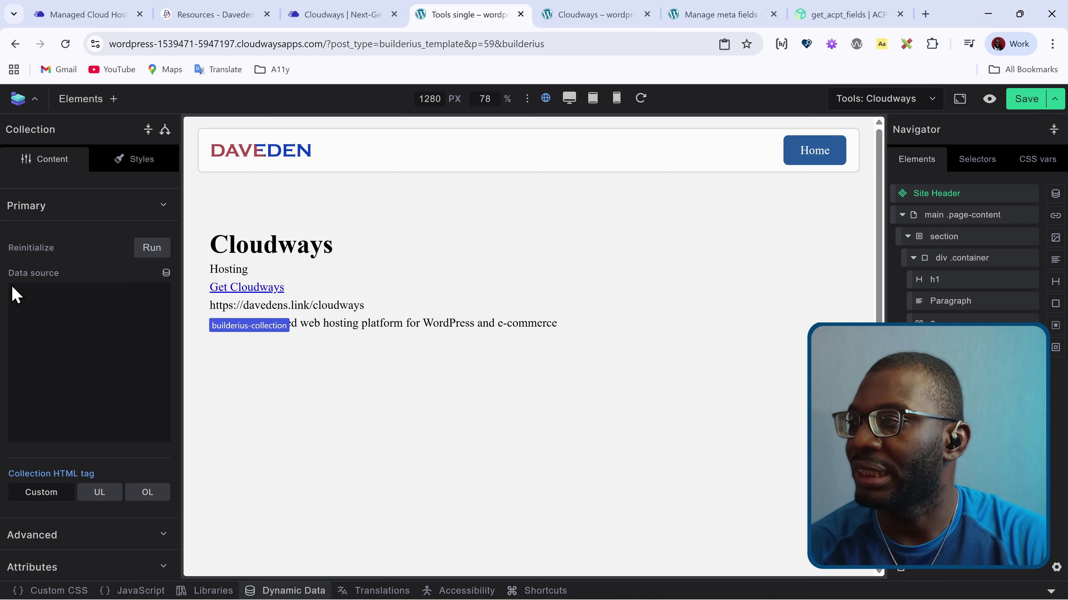
{"action": "left_click", "coordinate": [167, 273]}
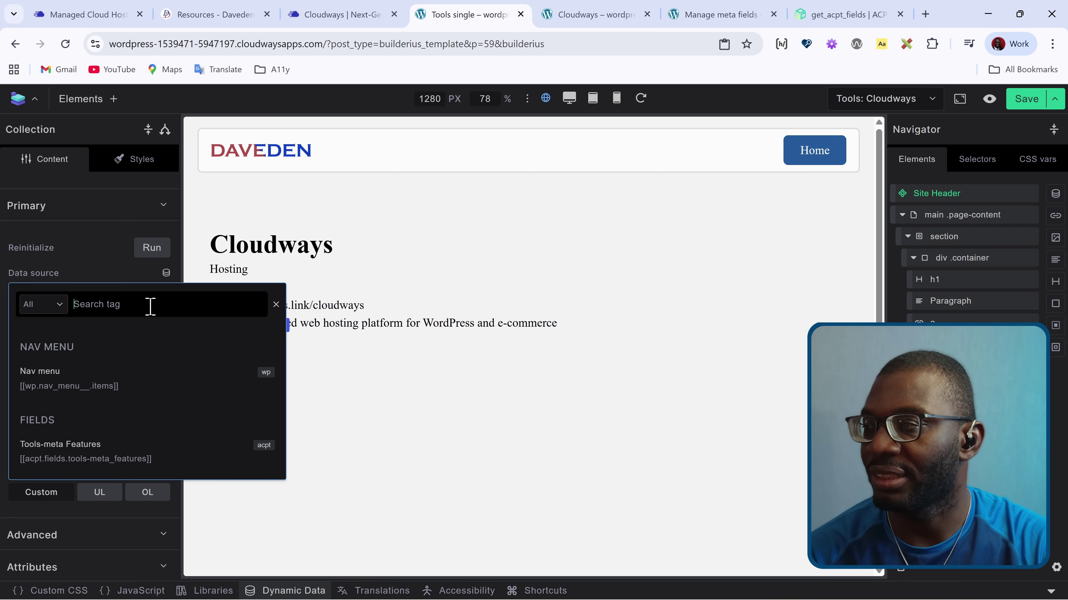
{"action": "type", "text": "feat"}
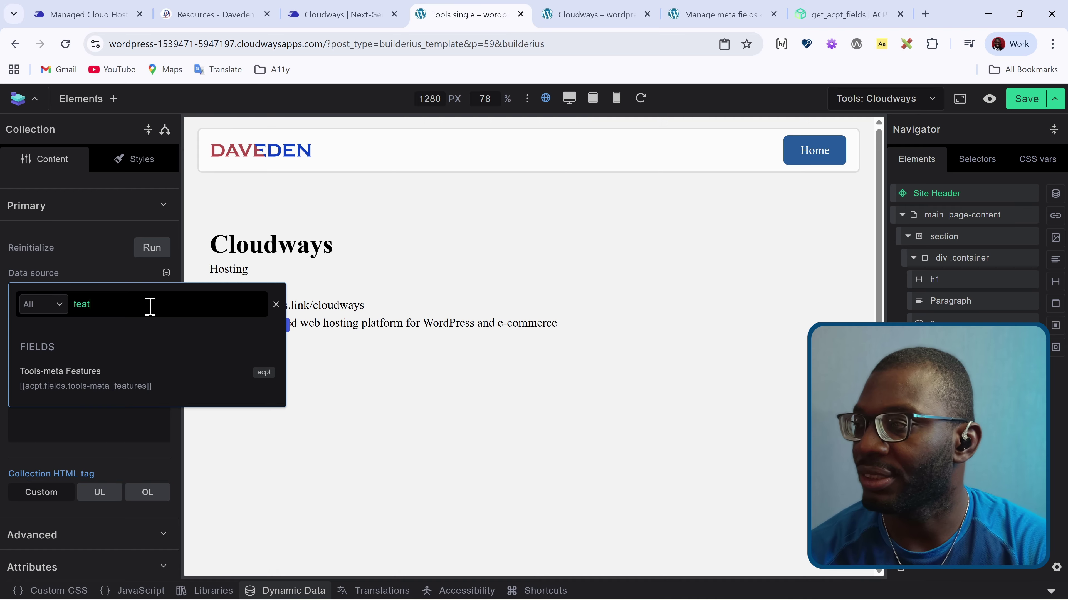
{"action": "left_click", "coordinate": [113, 376]}
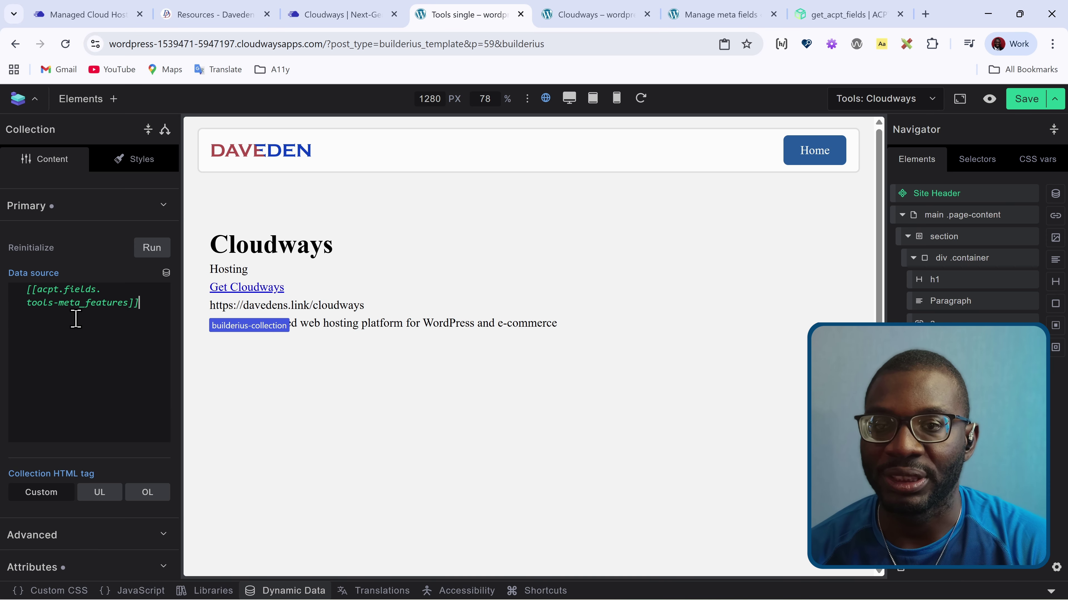
Add a paragraph inside the Collection's Template and clear its placeholder text
{"action": "left_click", "coordinate": [953, 409]}
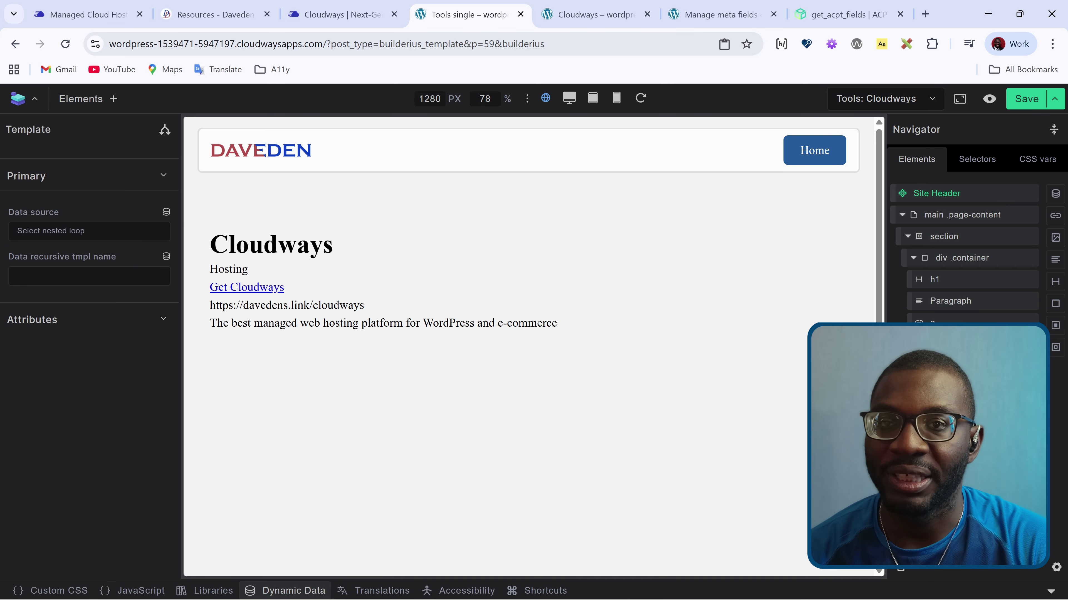
{"action": "left_click", "coordinate": [1056, 261]}
{"action": "double_click", "coordinate": [79, 379]}
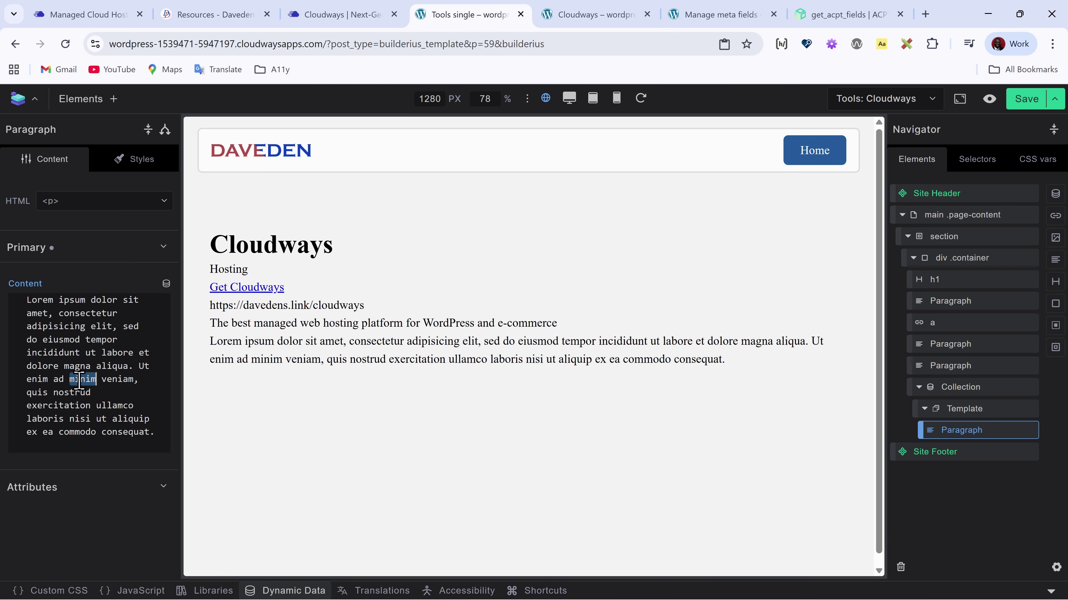
{"action": "key", "text": "ctrl+a"}
{"action": "key", "text": "BackSpace"}
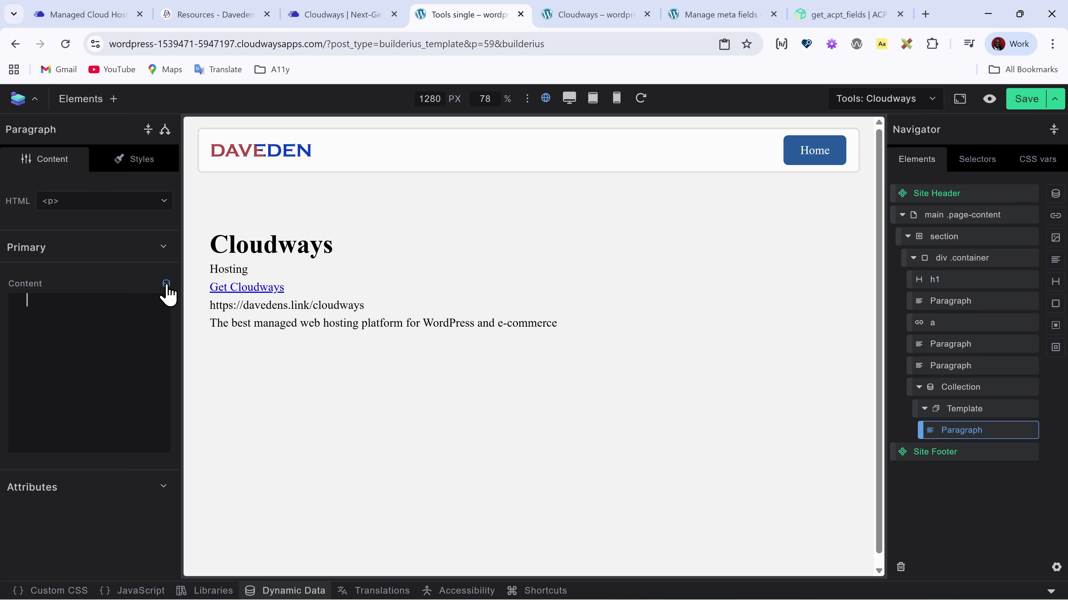
Check the acpt variable's JSON output for the key name used inside each tools-meta_features entry
{"action": "left_click", "coordinate": [166, 284]}
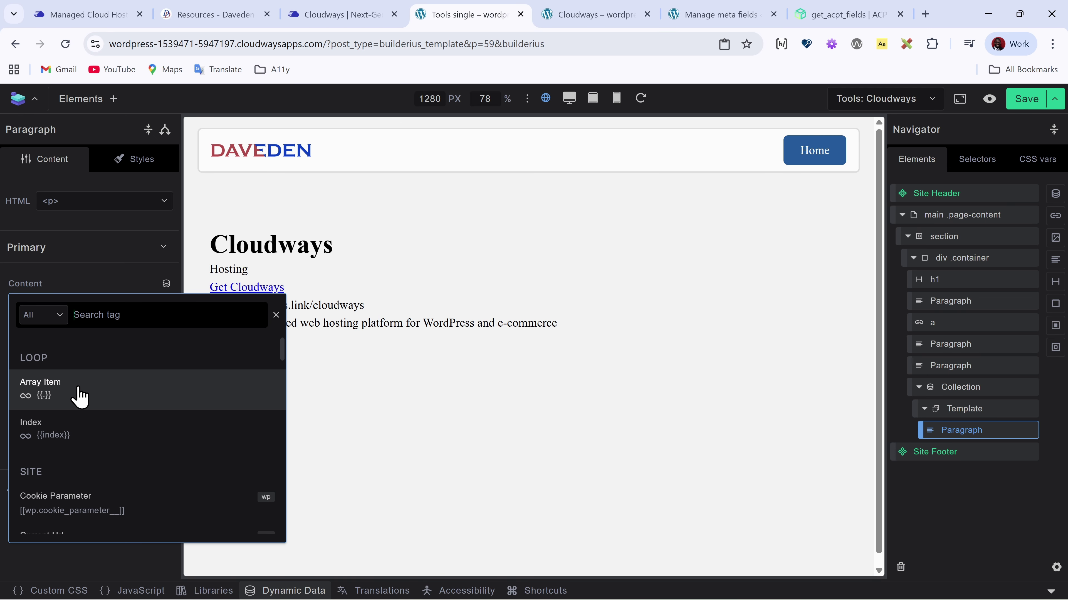
{"action": "left_click", "coordinate": [294, 590]}
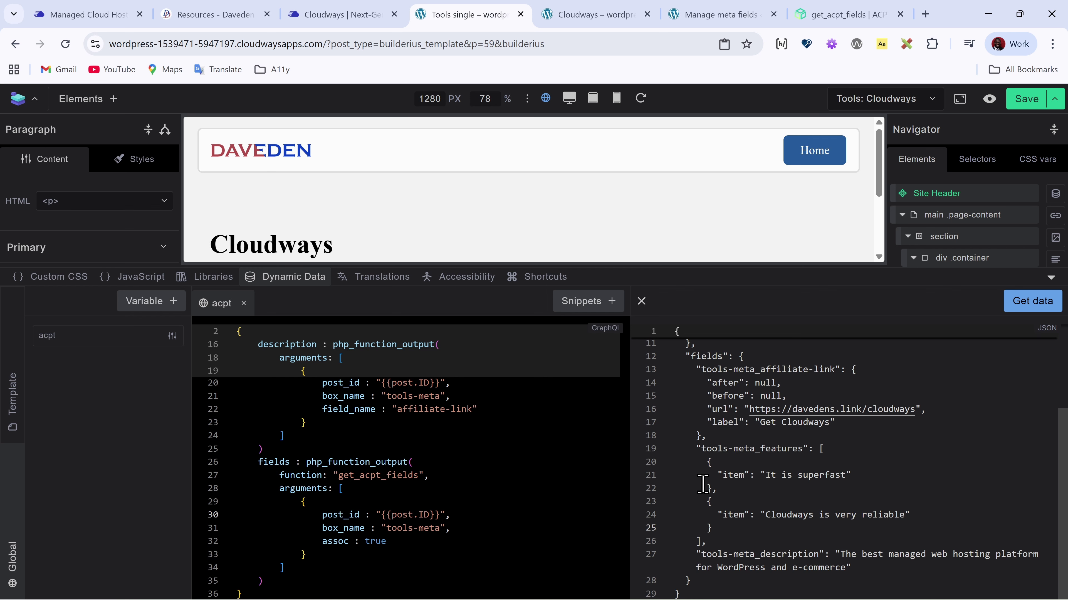
{"action": "left_click", "coordinate": [284, 278]}
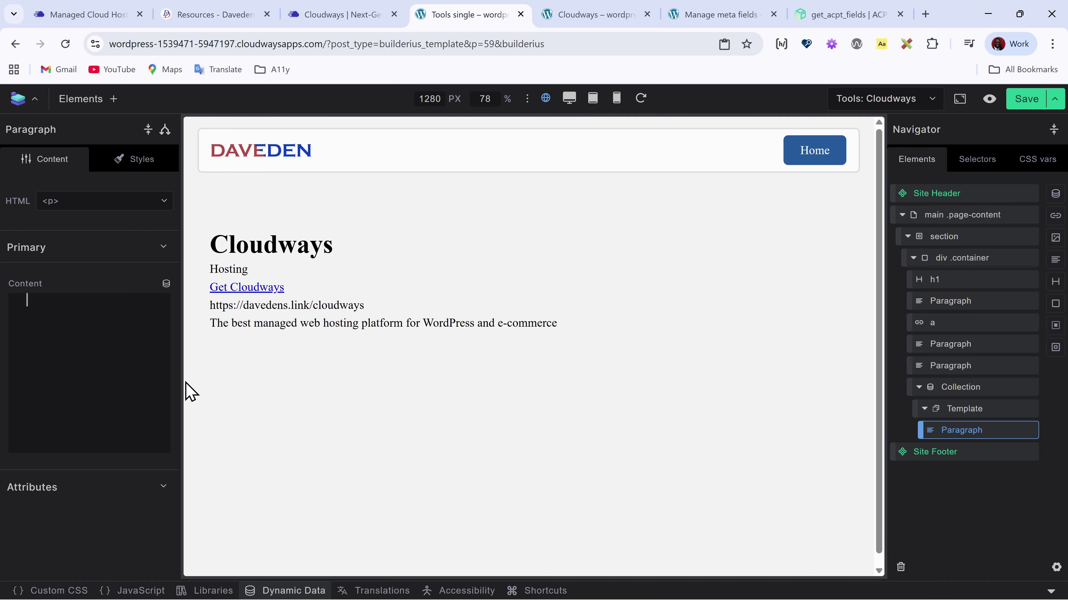
Insert the Array Item loop tag as the Template paragraph's content and change it to {{item}}
{"action": "left_click", "coordinate": [963, 435]}
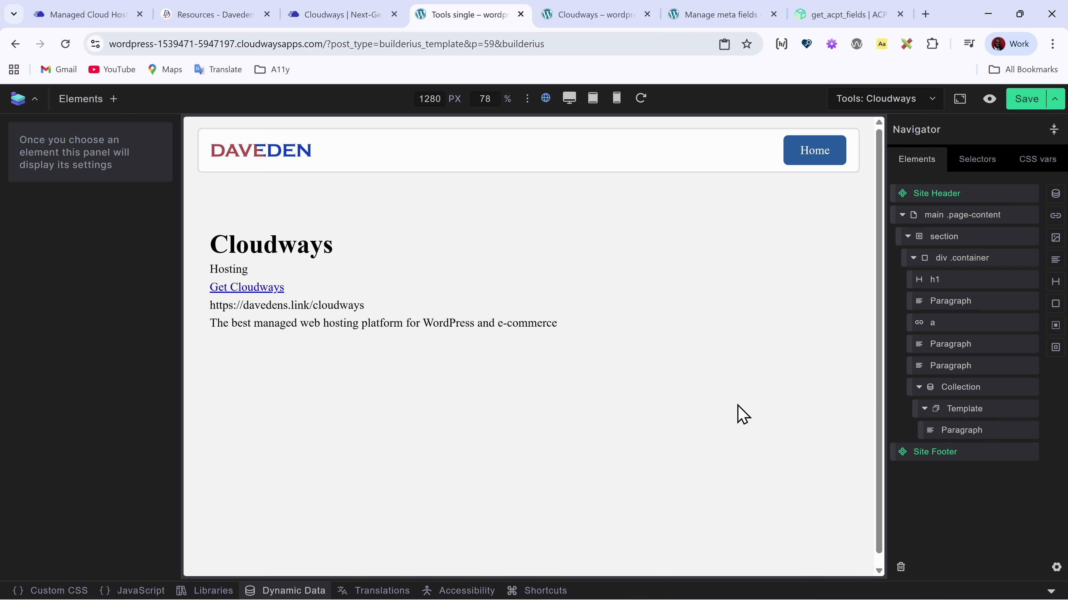
{"action": "left_click", "coordinate": [962, 436]}
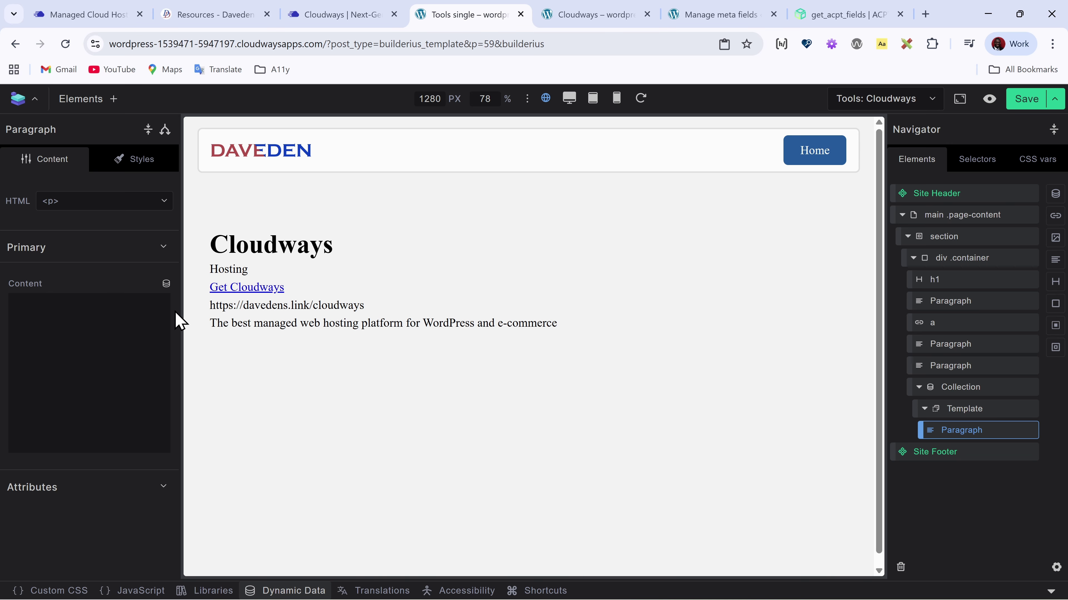
{"action": "left_click", "coordinate": [166, 283]}
{"action": "left_click", "coordinate": [102, 391]}
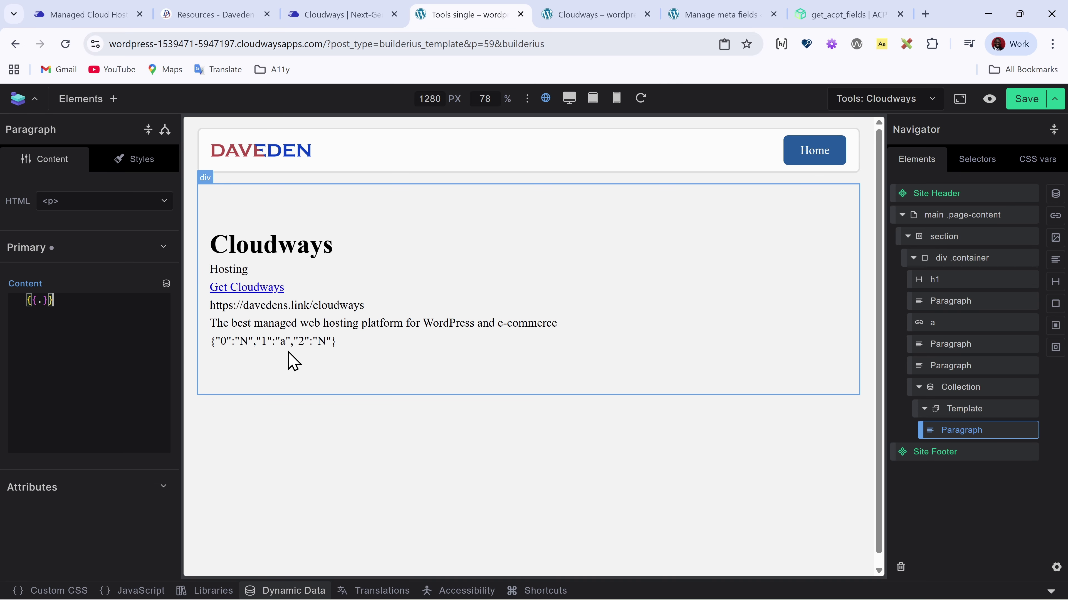
{"action": "left_click", "coordinate": [43, 300]}
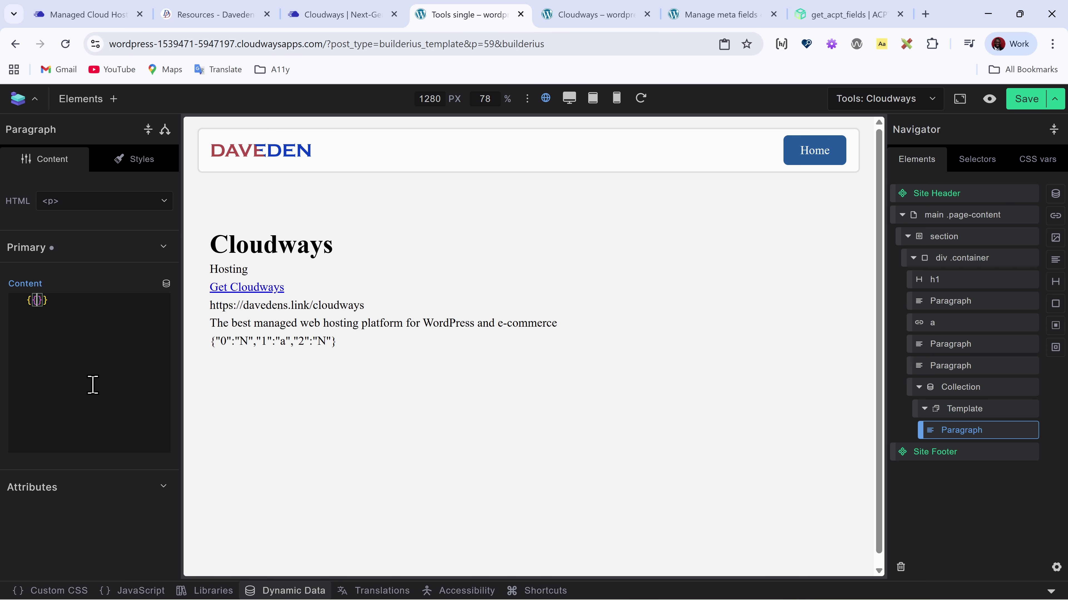
{"action": "key", "text": "BackSpace"}
{"action": "type", "text": "item"}
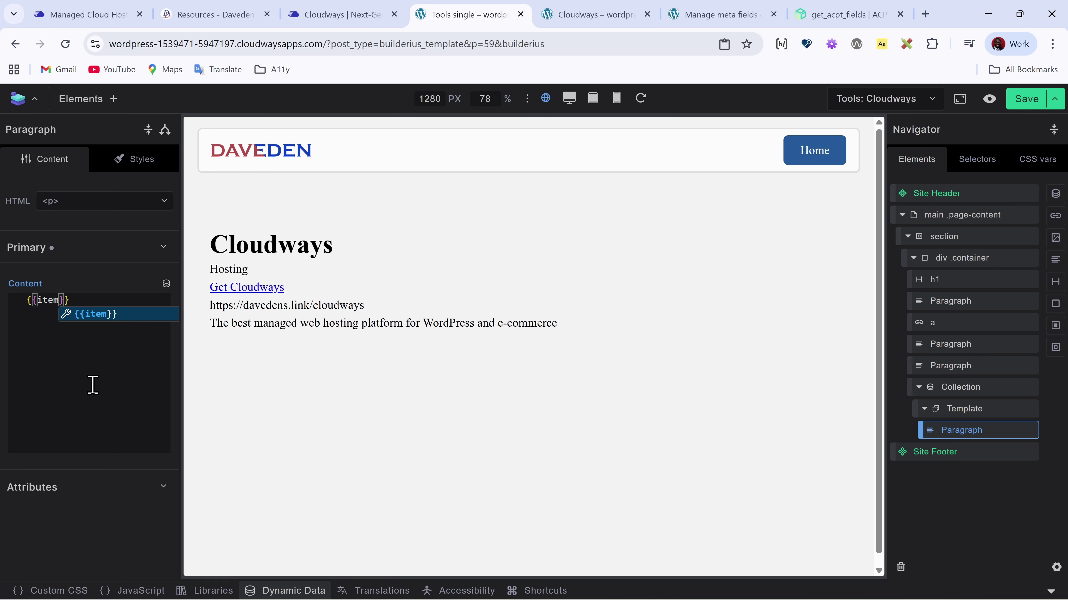
{"action": "left_click", "coordinate": [368, 442]}
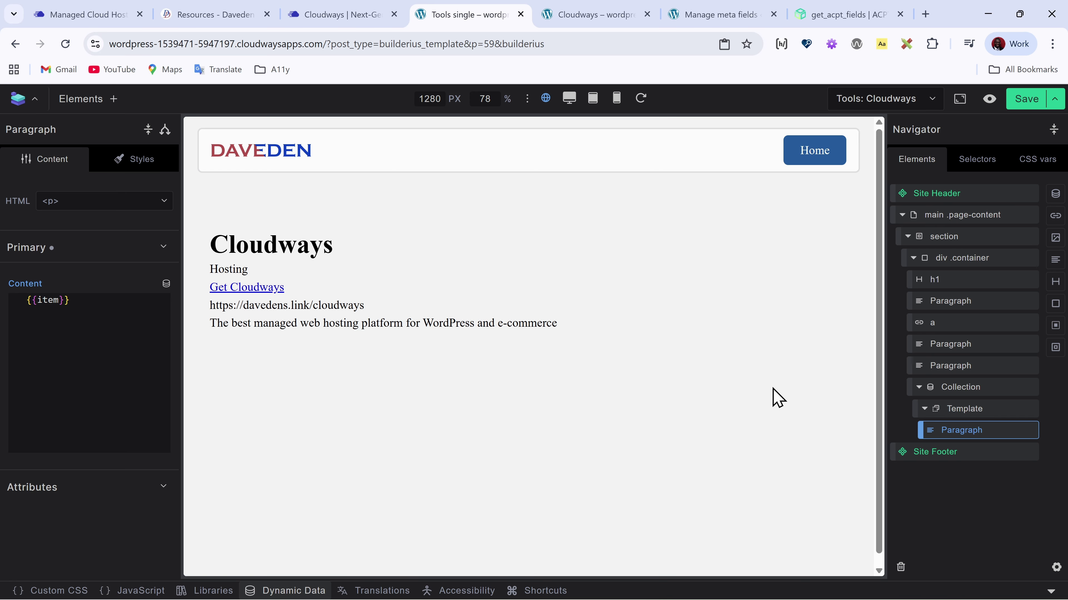
Open the Collection's data source settings
{"action": "left_click", "coordinate": [969, 389]}
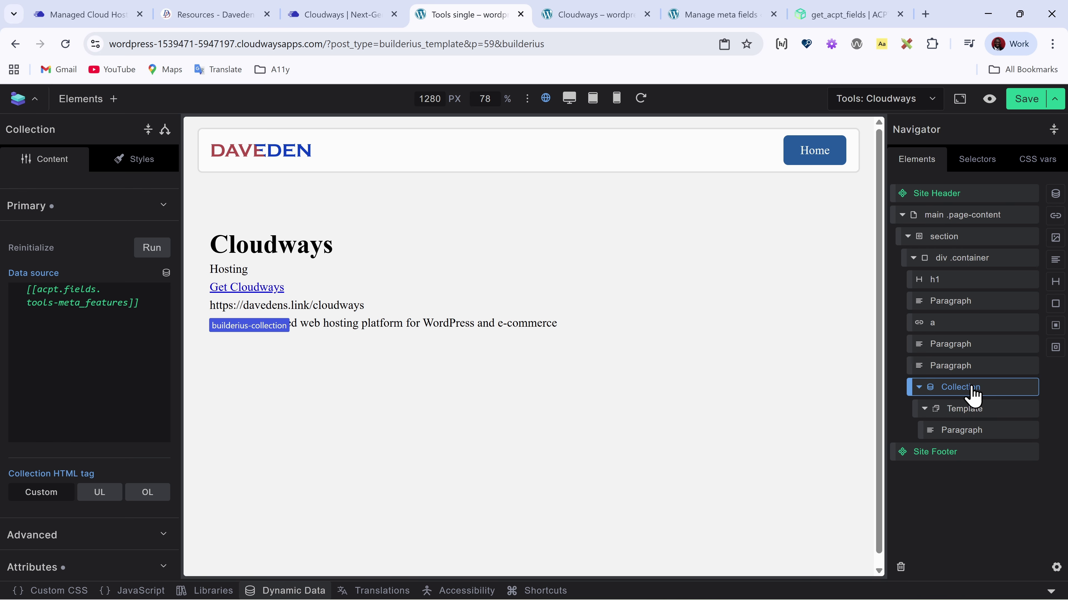